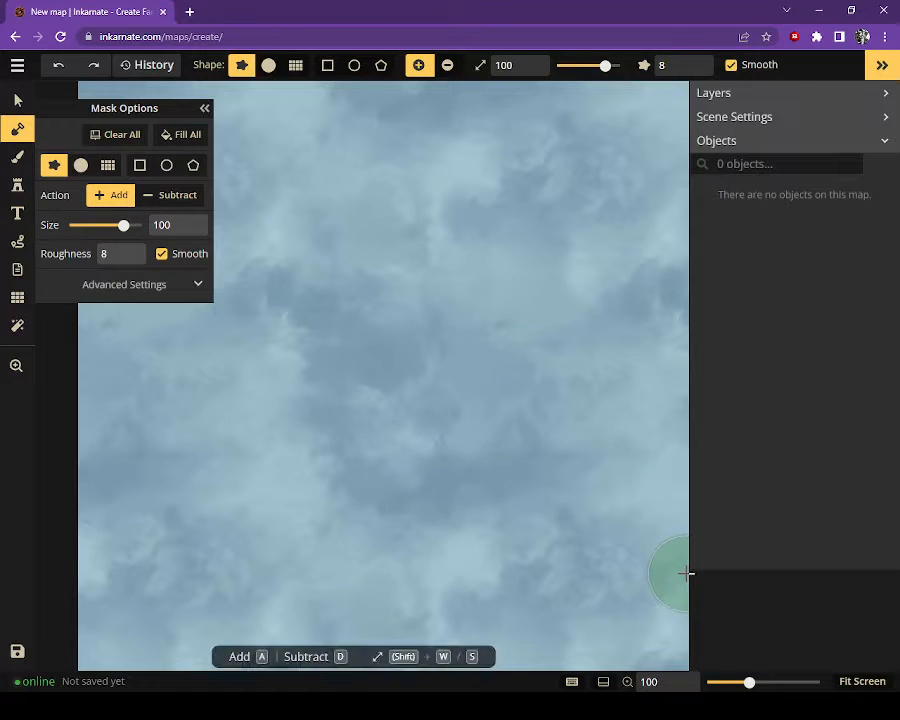
Collapse the layers and objects side panel so the whole map canvas is in view
scroll(588, 601, "down", 2)
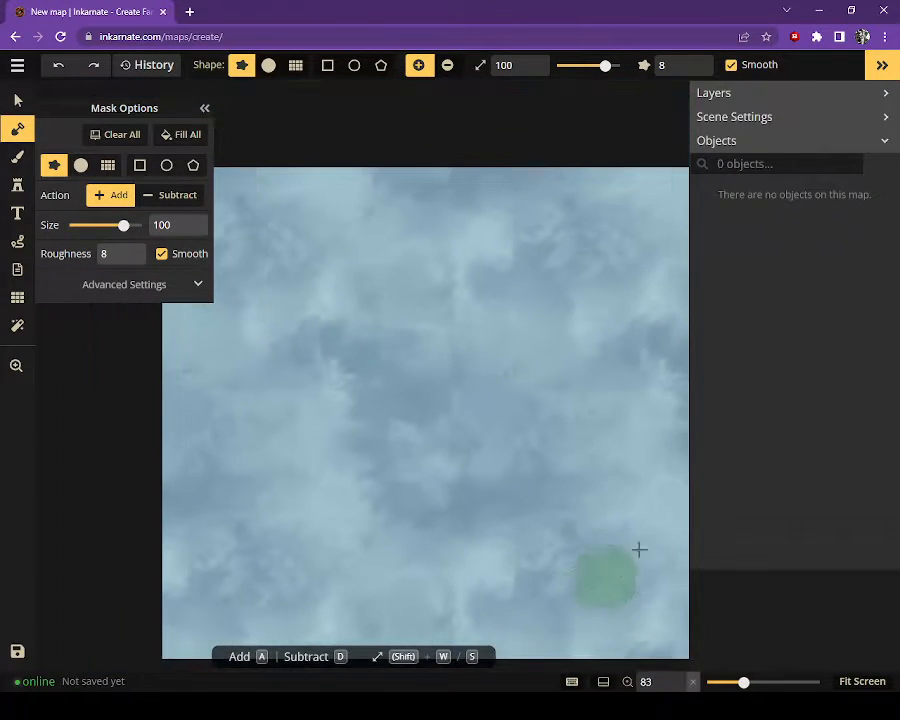
left_click(885, 67)
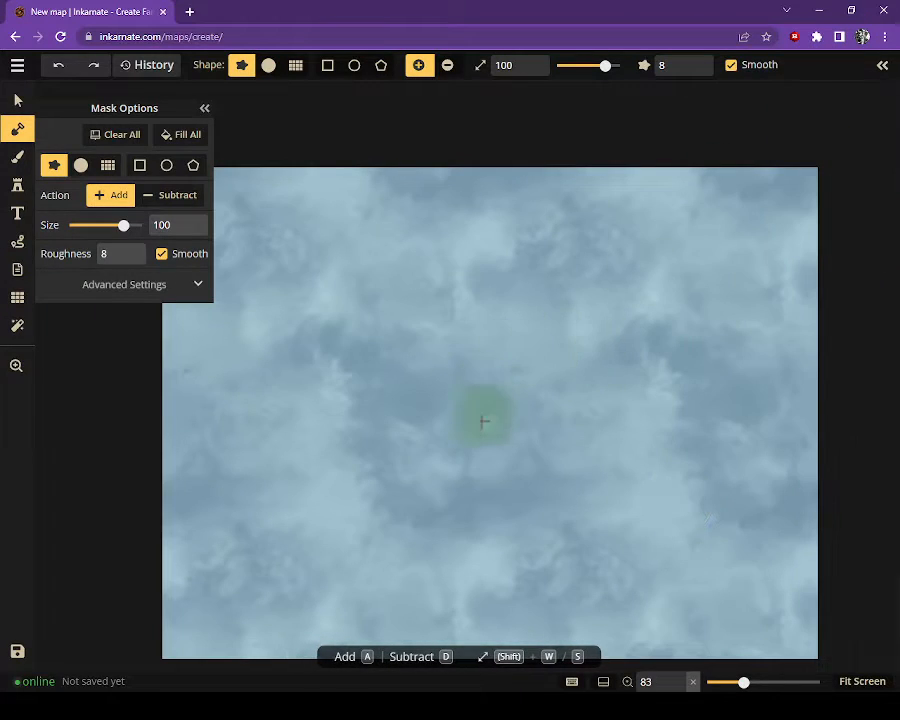
left_click_drag(490, 455, 551, 421)
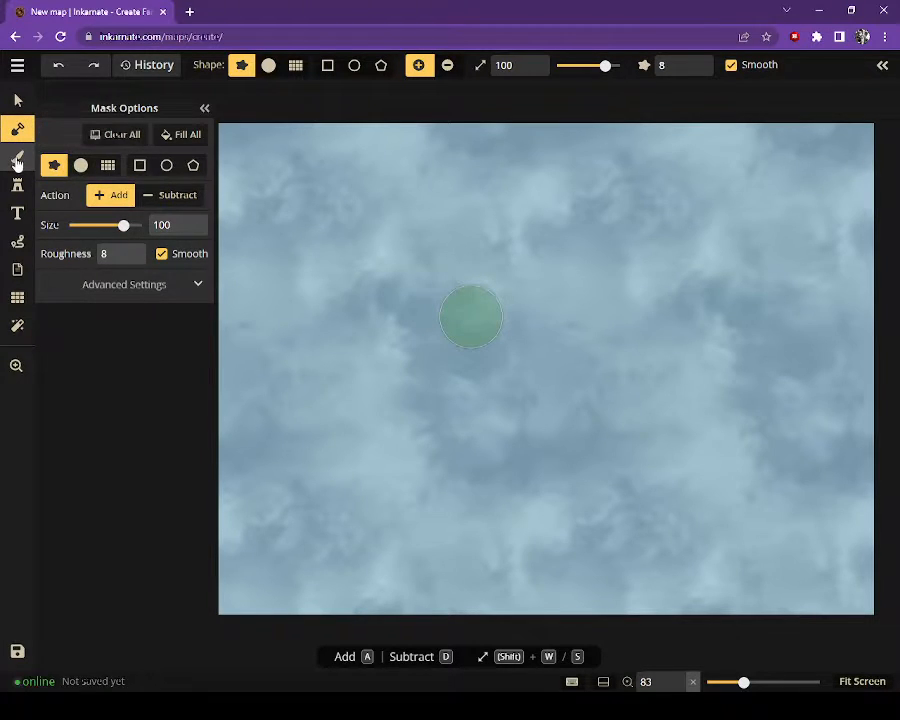
Fill the map's background and foreground layers with the mottled green and brown leafy ground texture using the Brush tool
left_click(17, 161)
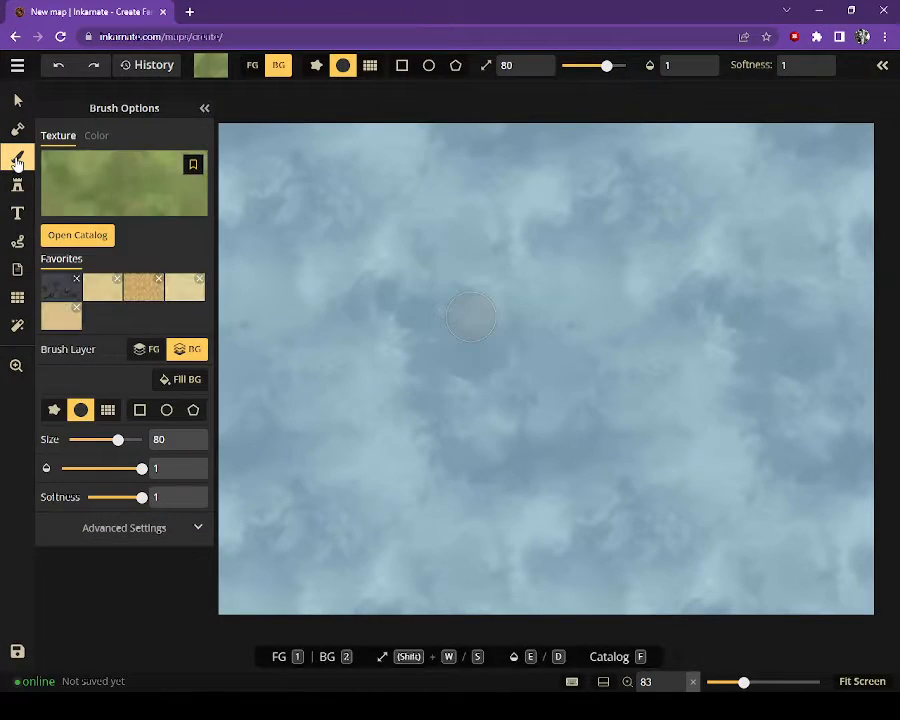
left_click(79, 240)
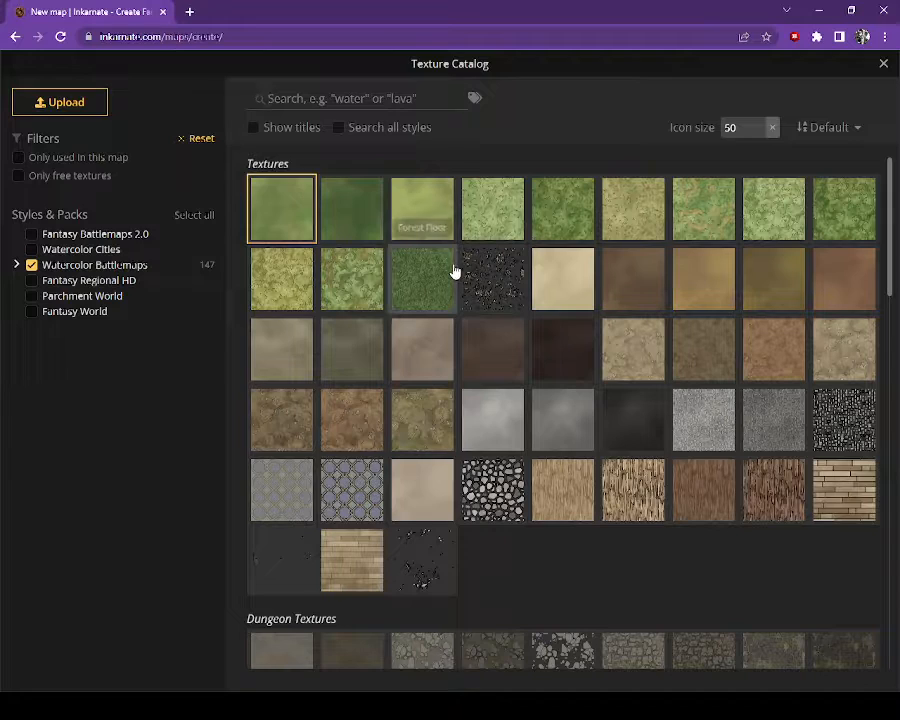
left_click(351, 284)
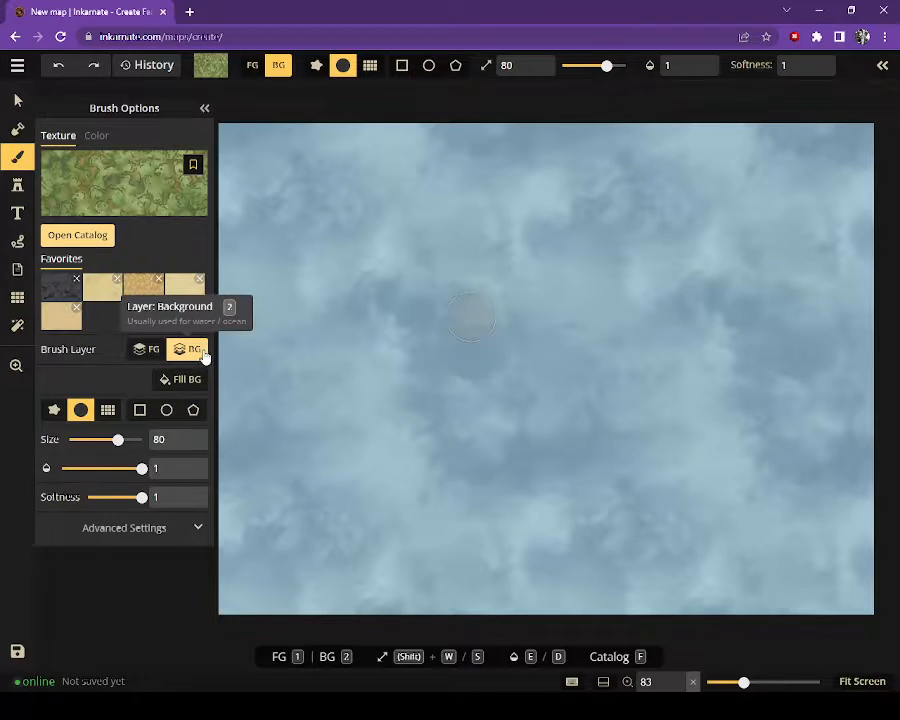
left_click(186, 381)
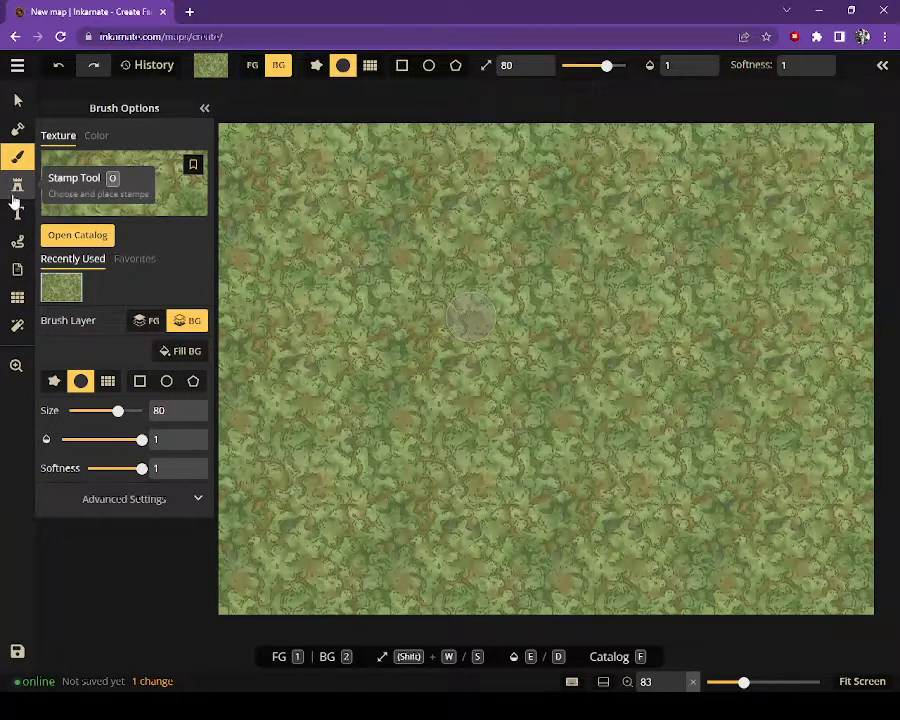
left_click(146, 321)
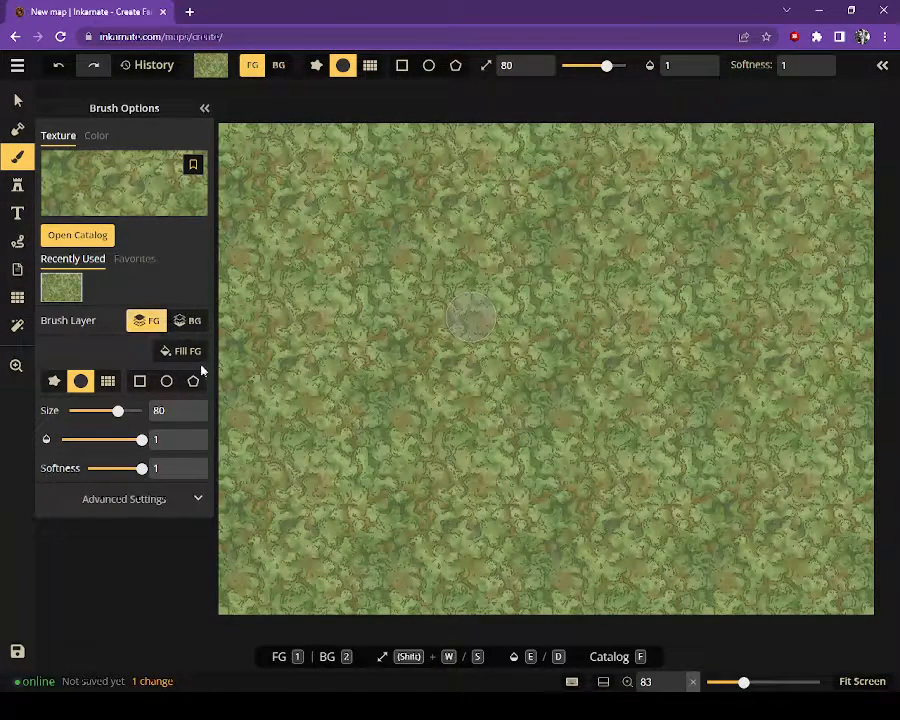
Choose the leafy green tree with brown branches from the Forest group of the stamp catalog
left_click(24, 191)
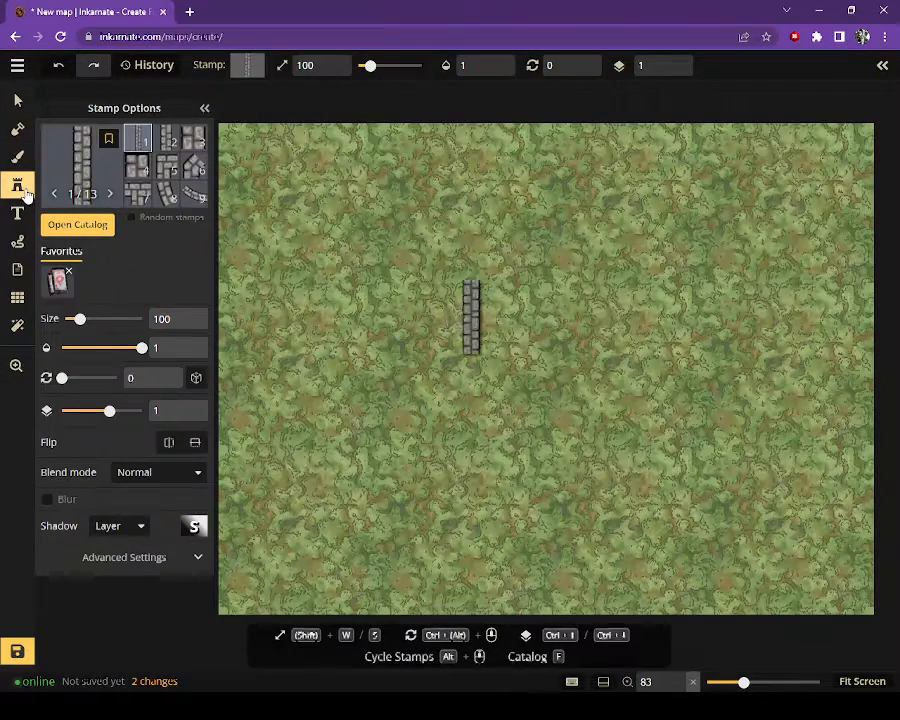
left_click(57, 229)
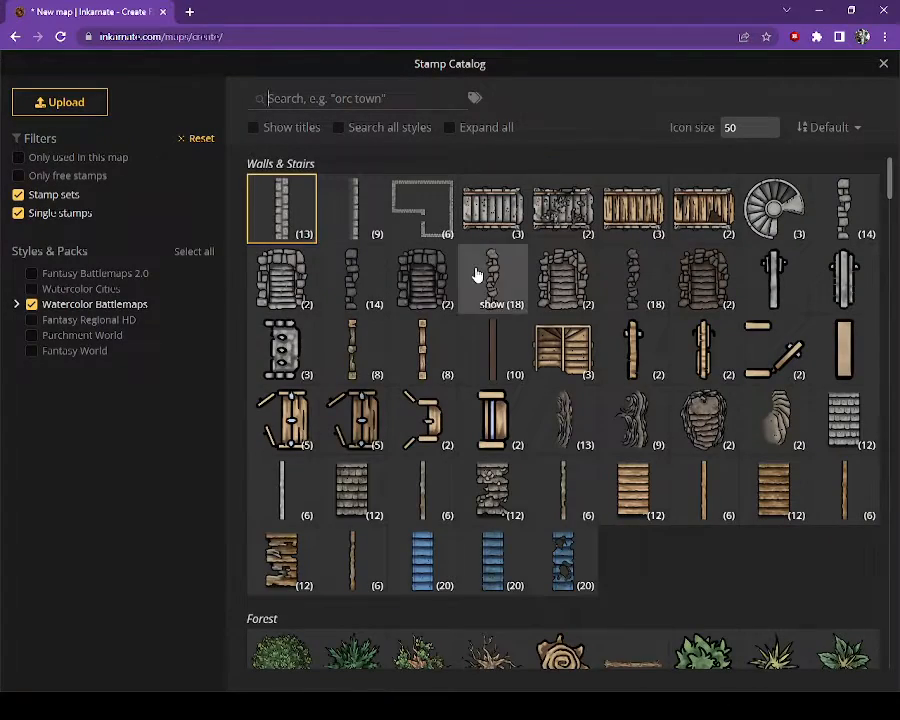
scroll(477, 274, "down", 3)
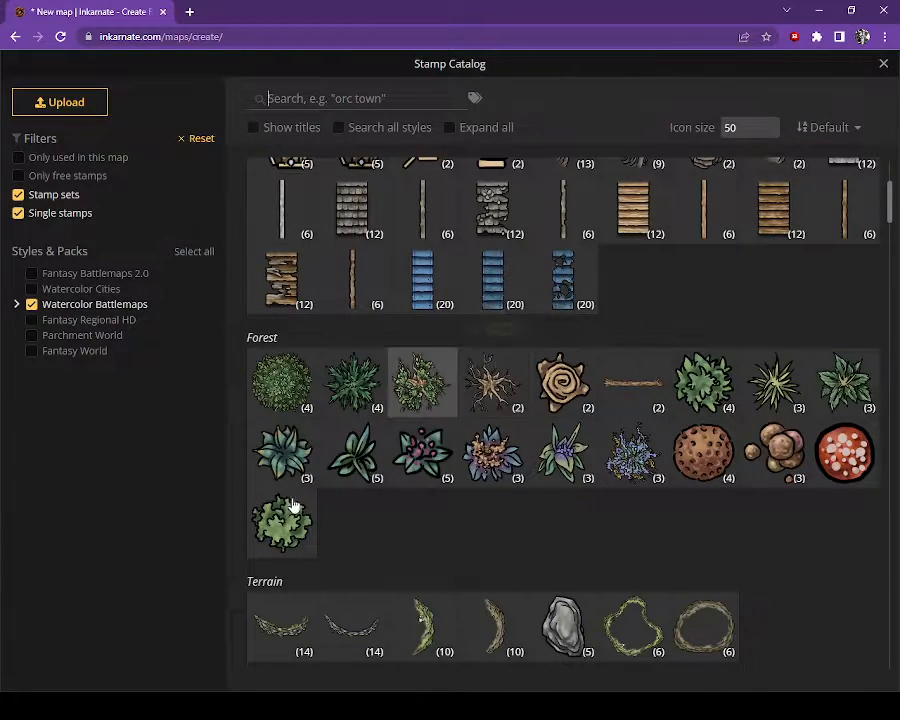
scroll(396, 538, "down", 2)
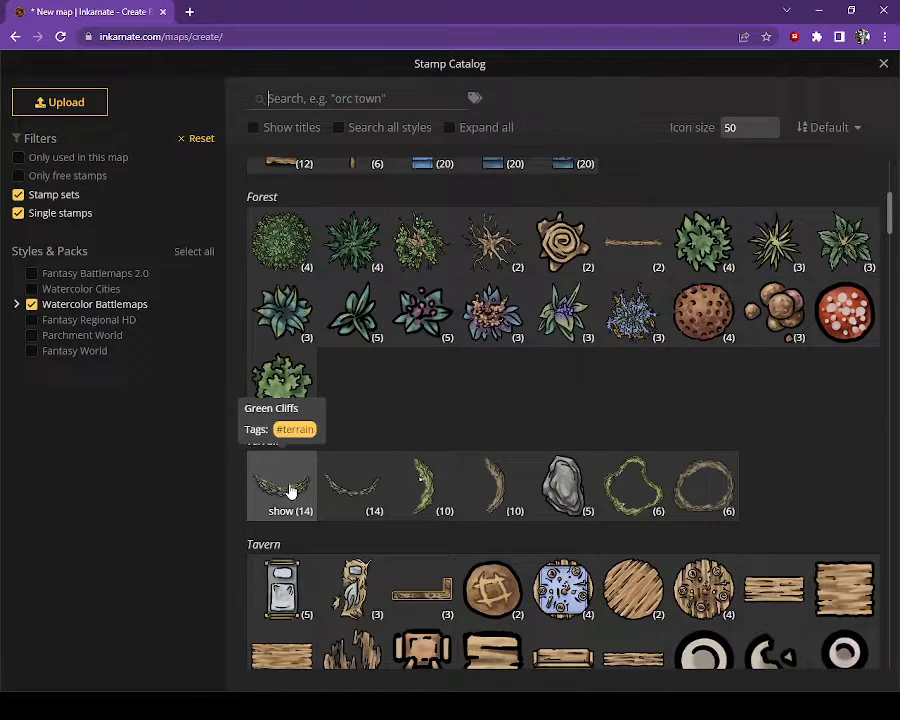
scroll(310, 477, "up", 2)
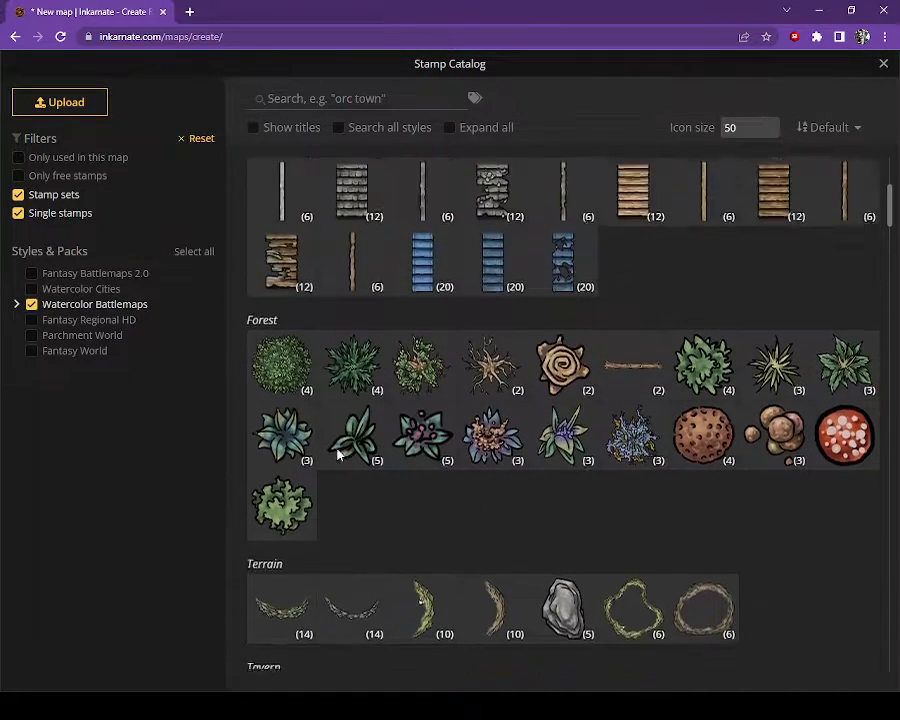
left_click(424, 376)
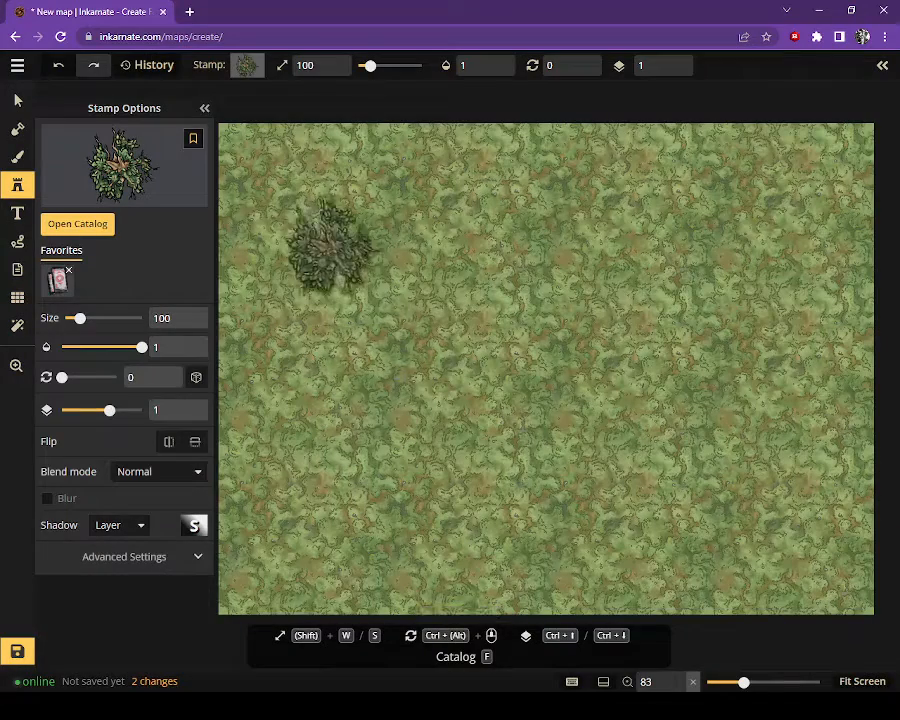
Show a square grid on the map with 20 columns and 15 rows
left_click(18, 298)
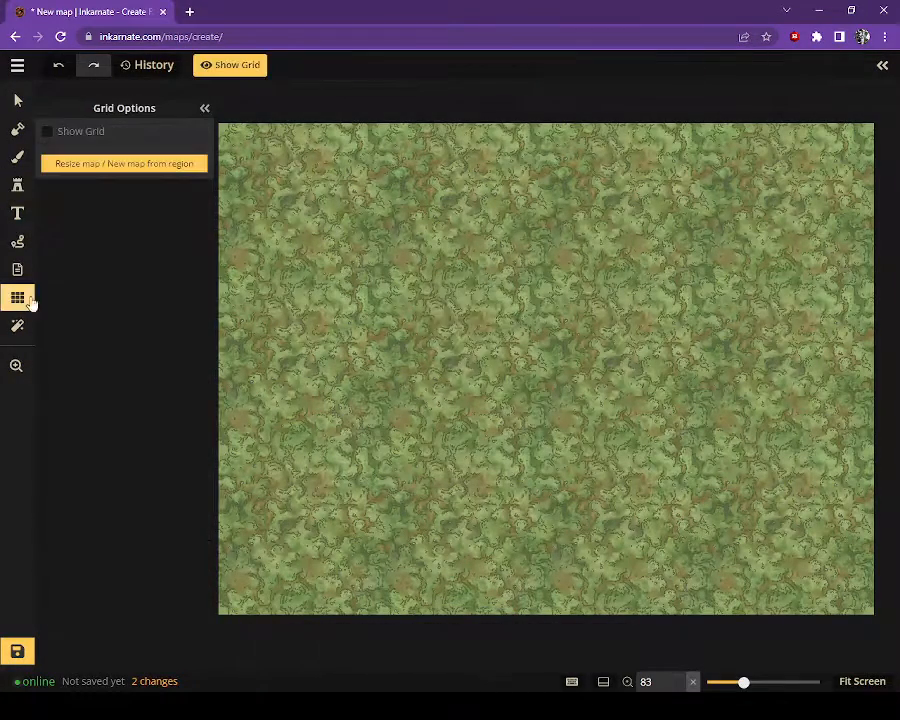
left_click(96, 140)
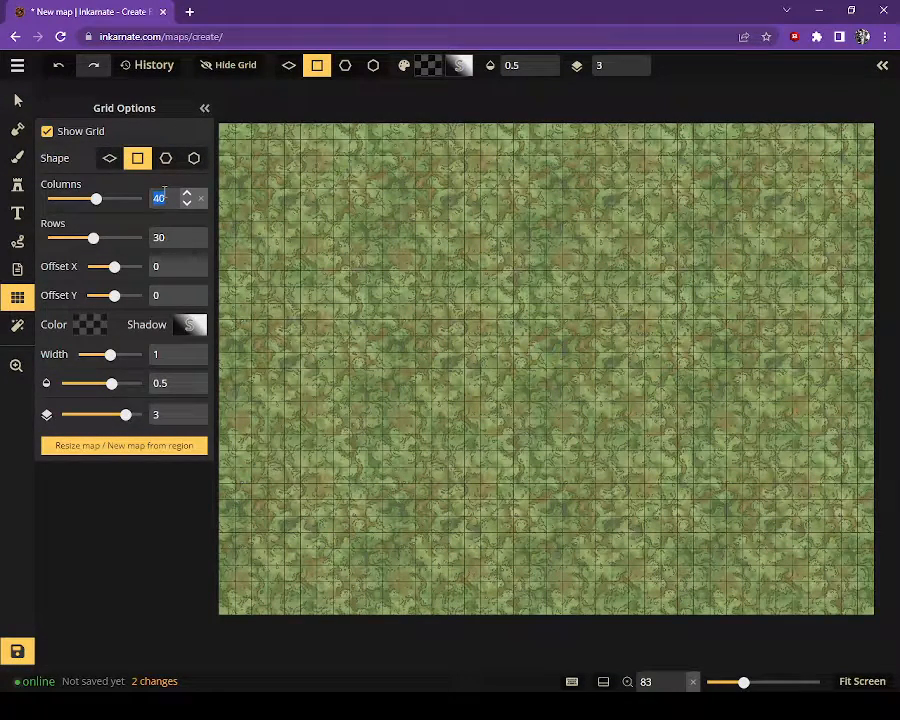
type("20")
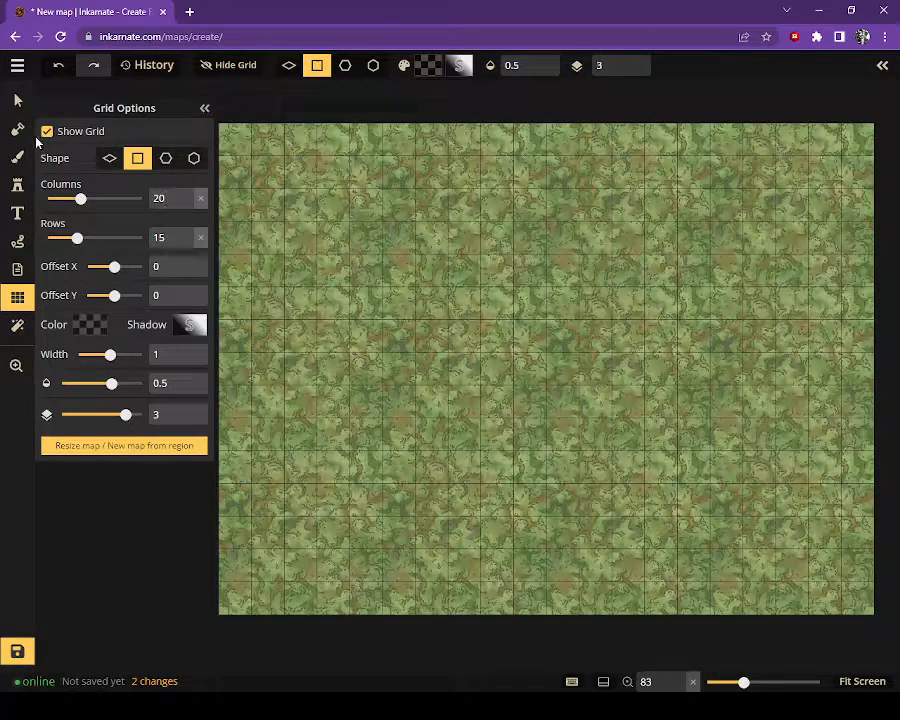
Set the tree stamp's size to 150 and place one tree in the map's upper-left corner
left_click(17, 185)
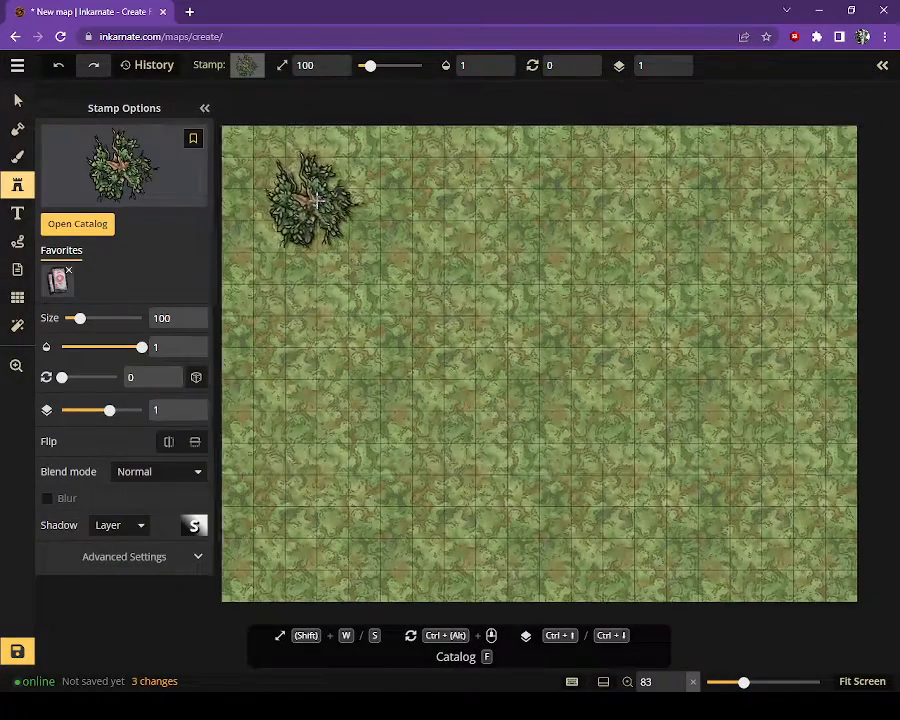
scroll(317, 201, "down", 1)
key("space")
left_click_drag(299, 203, 339, 206)
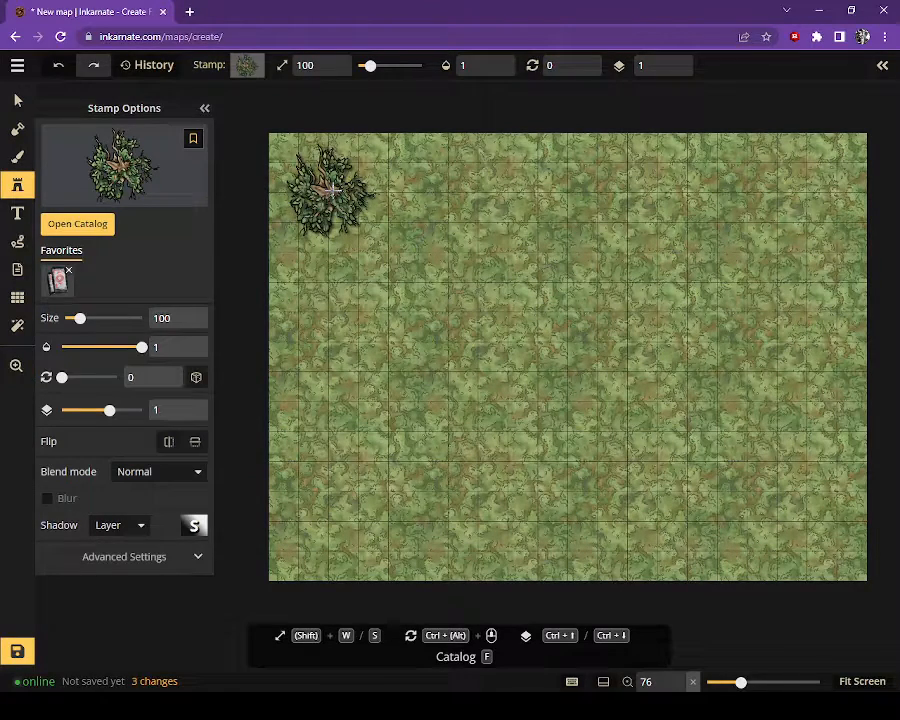
key("w")
key("w")
key("w")
key("w")
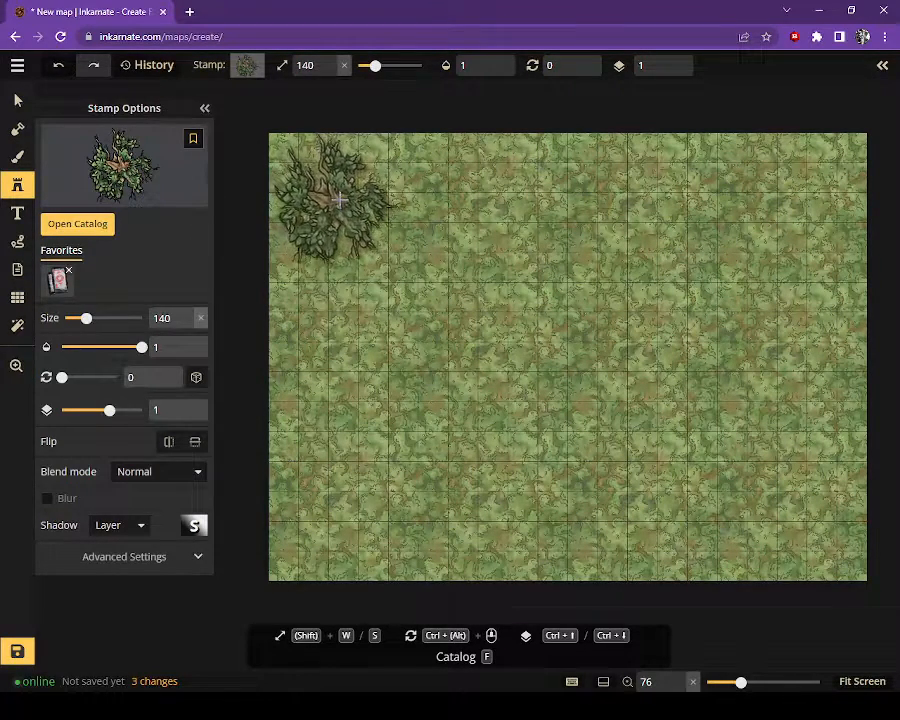
key("w")
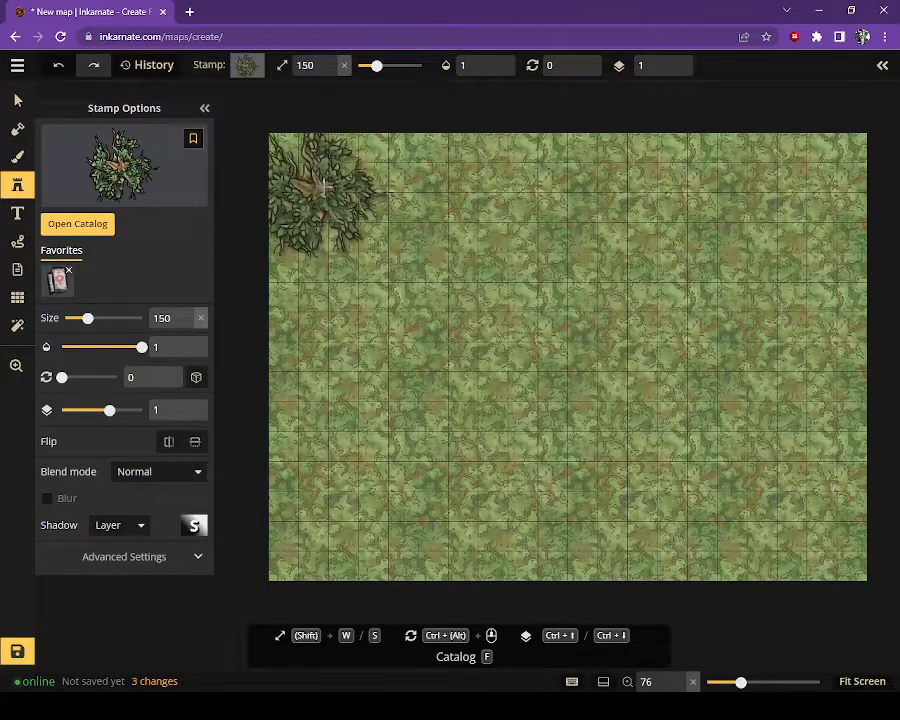
left_click(320, 180)
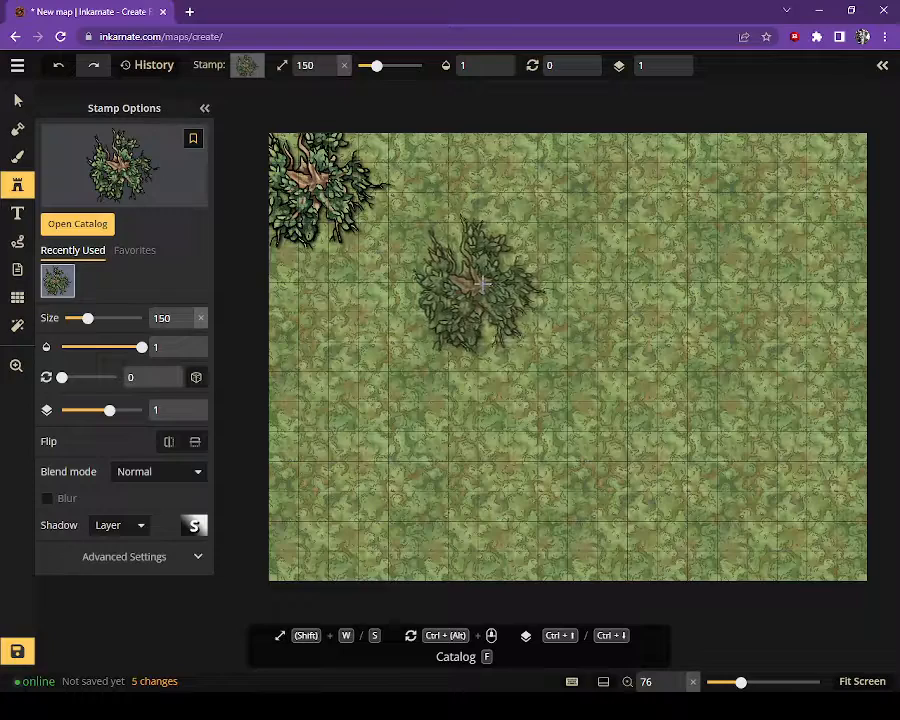
Place a tree rotated 285° below the corner tree and another rotated 330° along the map's top edge
scroll(470, 282, "down", 5, "ctrl")
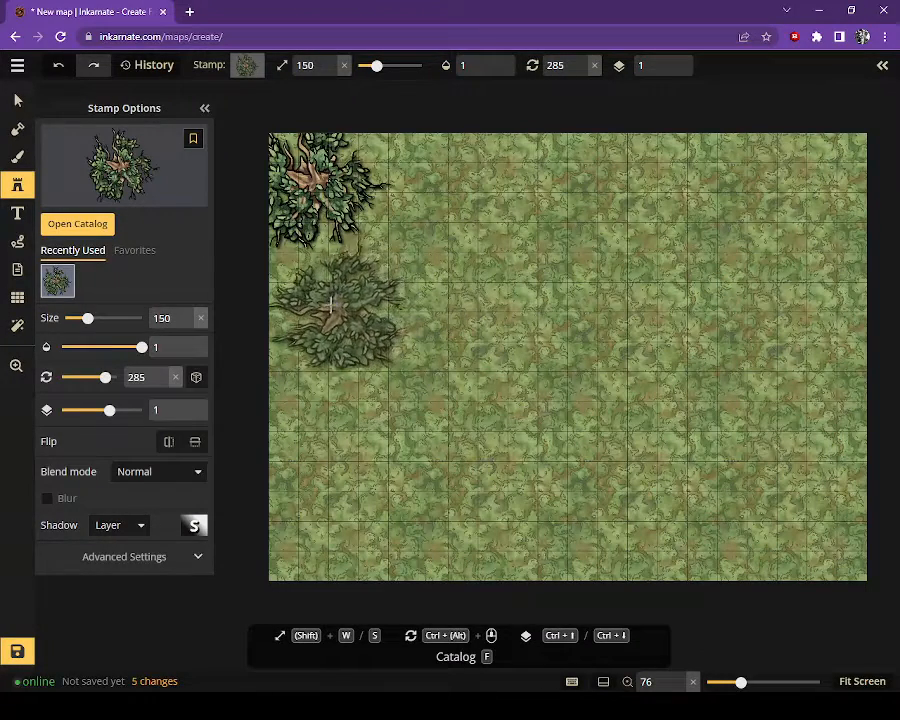
left_click(328, 303)
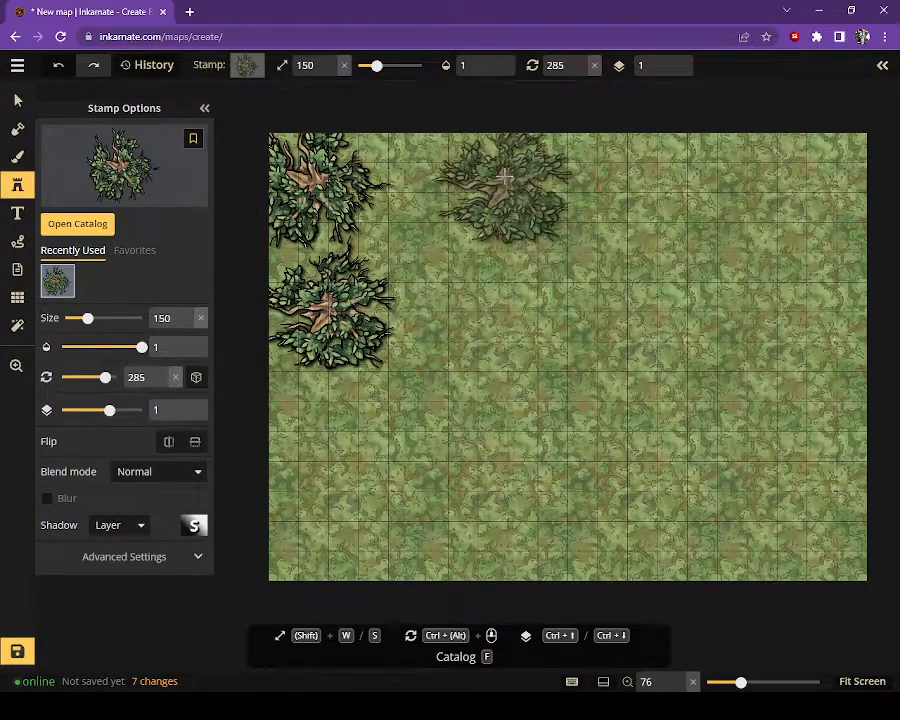
left_click(490, 175)
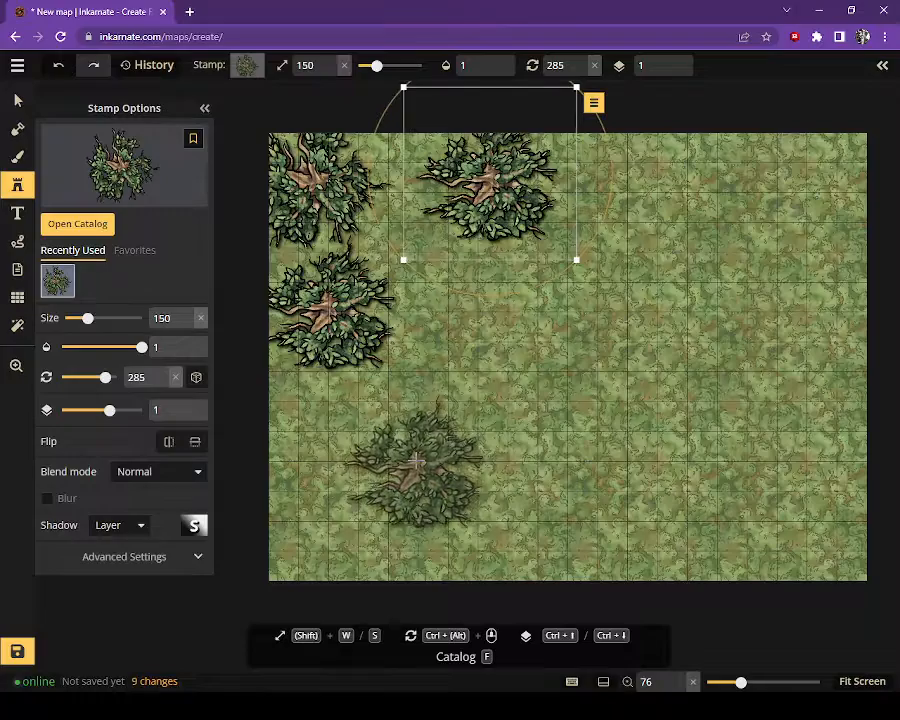
scroll(378, 478, "up", 2)
scroll(378, 478, "up", 1)
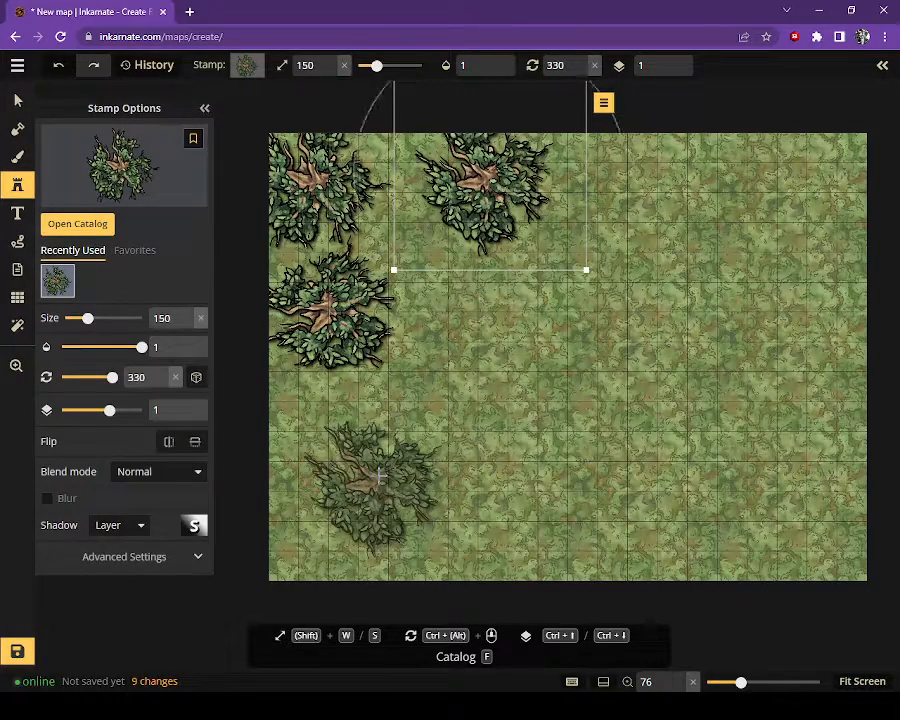
Place two trees rotated 225°, one in the lower-left area and one just below the map's centre
scroll(378, 478, "down", 1)
scroll(383, 479, "down", 7)
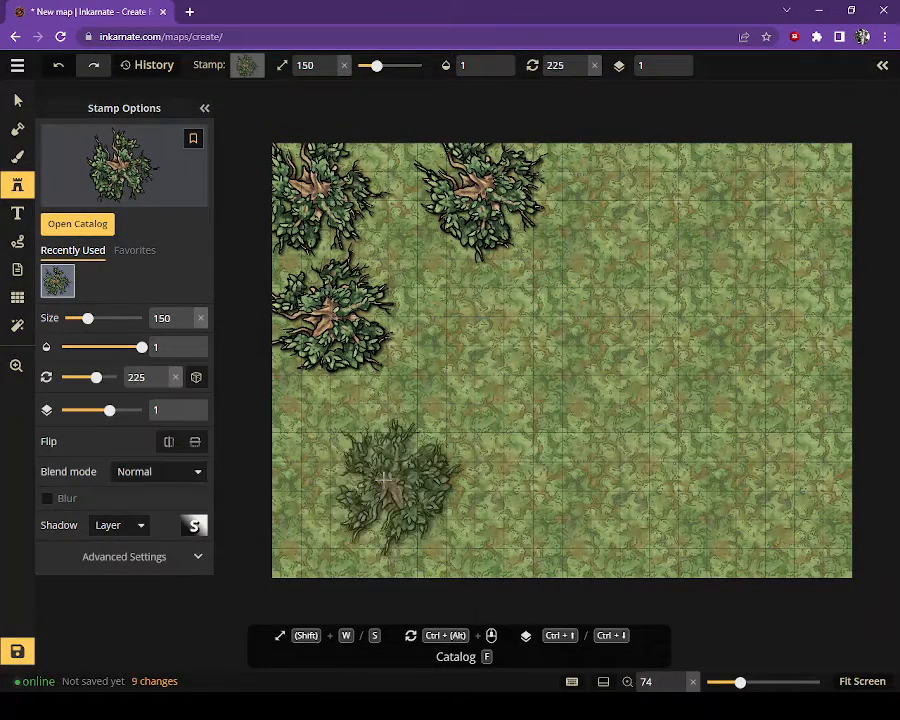
left_click(383, 479)
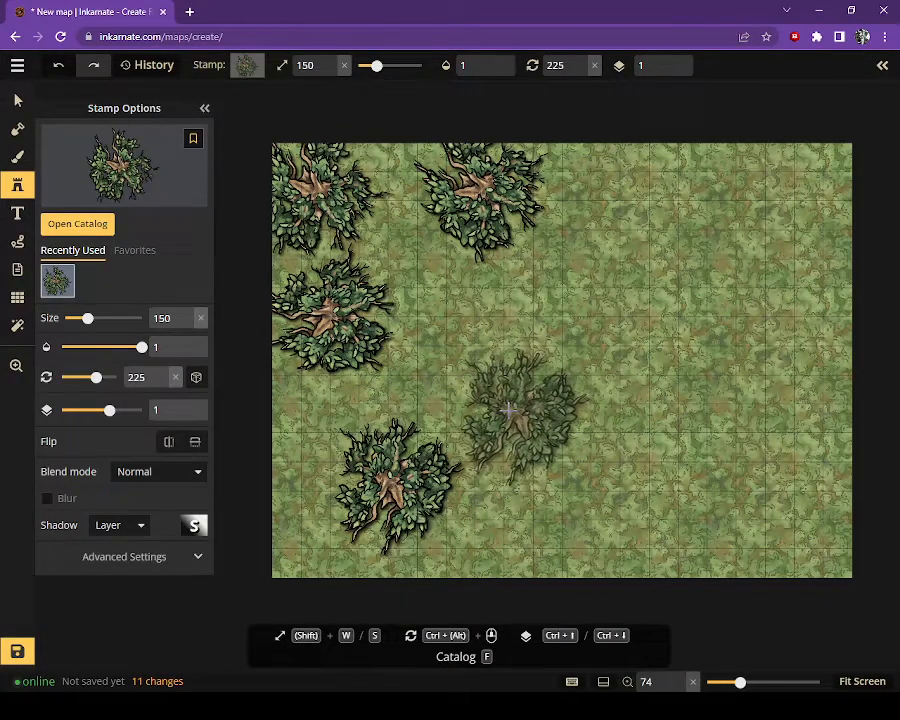
left_click(516, 410)
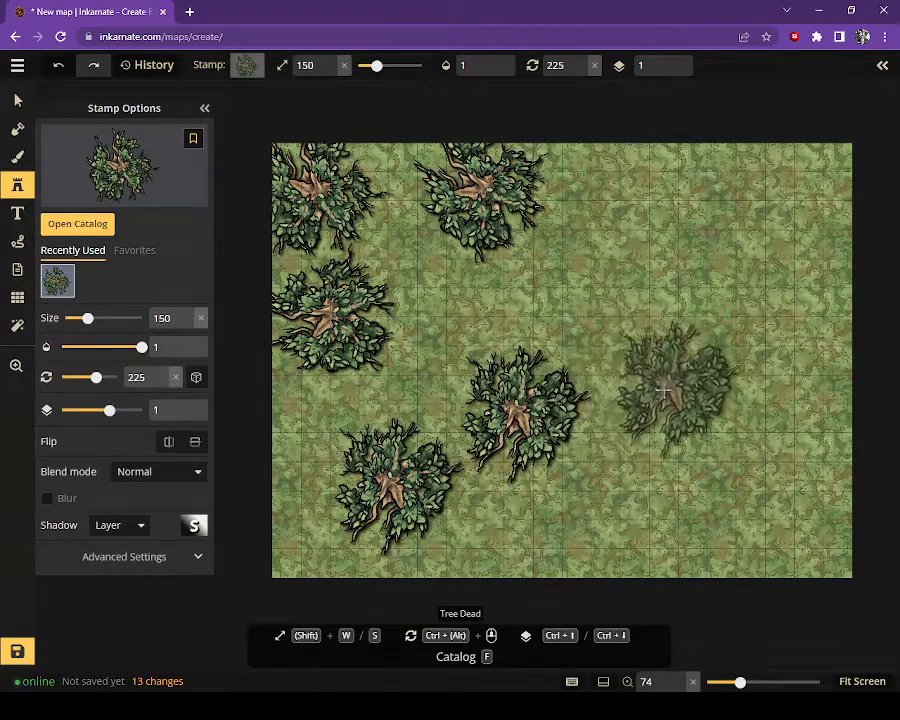
Place four trees rotated 270°: one beside the central tree, two in the upper-right area and one in the lower-right corner
scroll(664, 398, "up", 3)
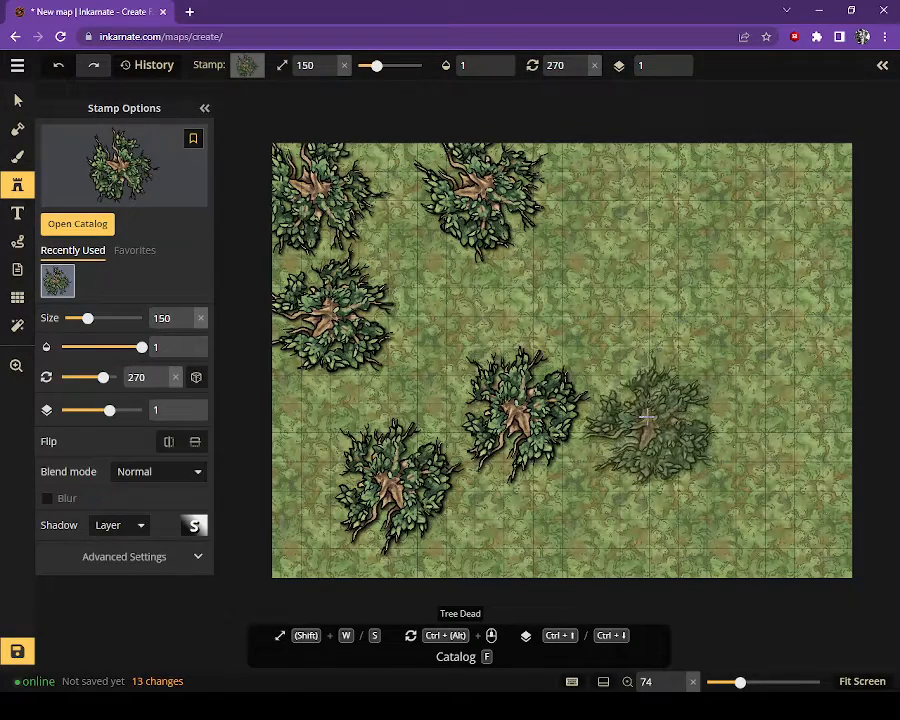
left_click(647, 418)
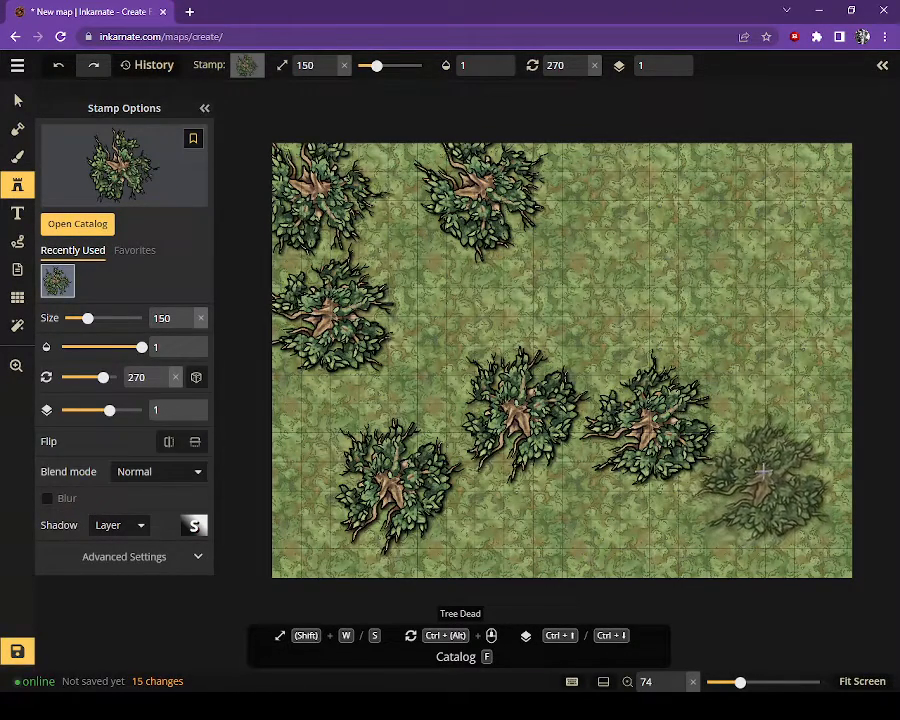
left_click(703, 268)
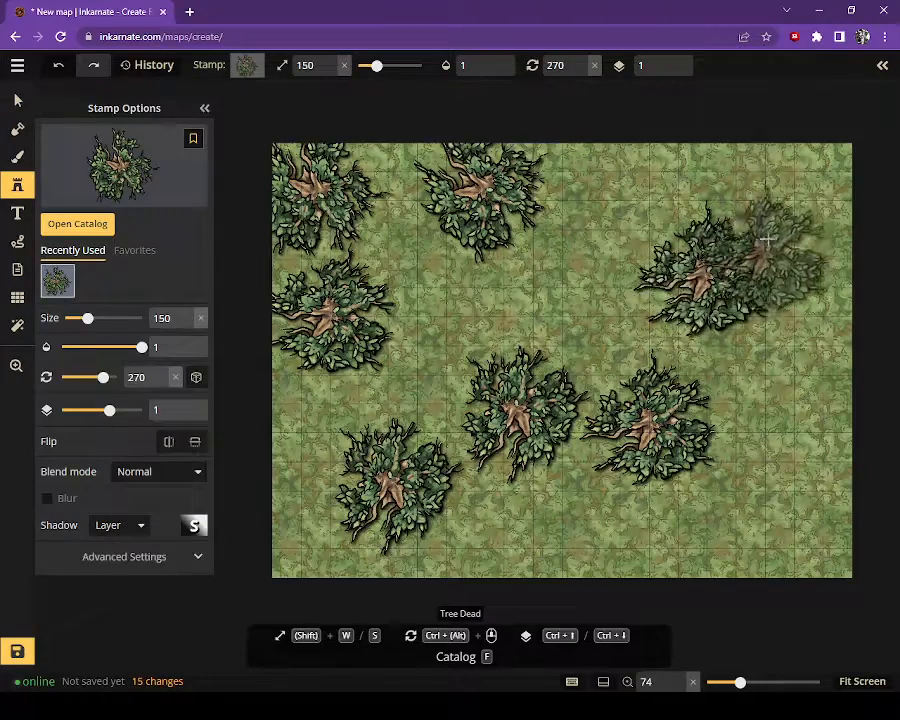
left_click(801, 208)
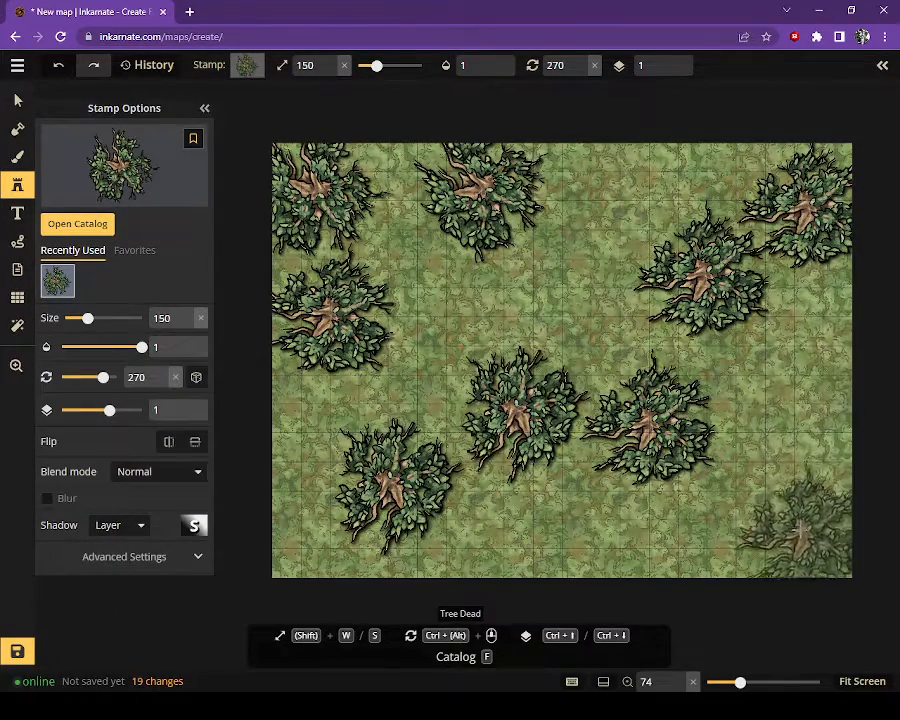
left_click(799, 528)
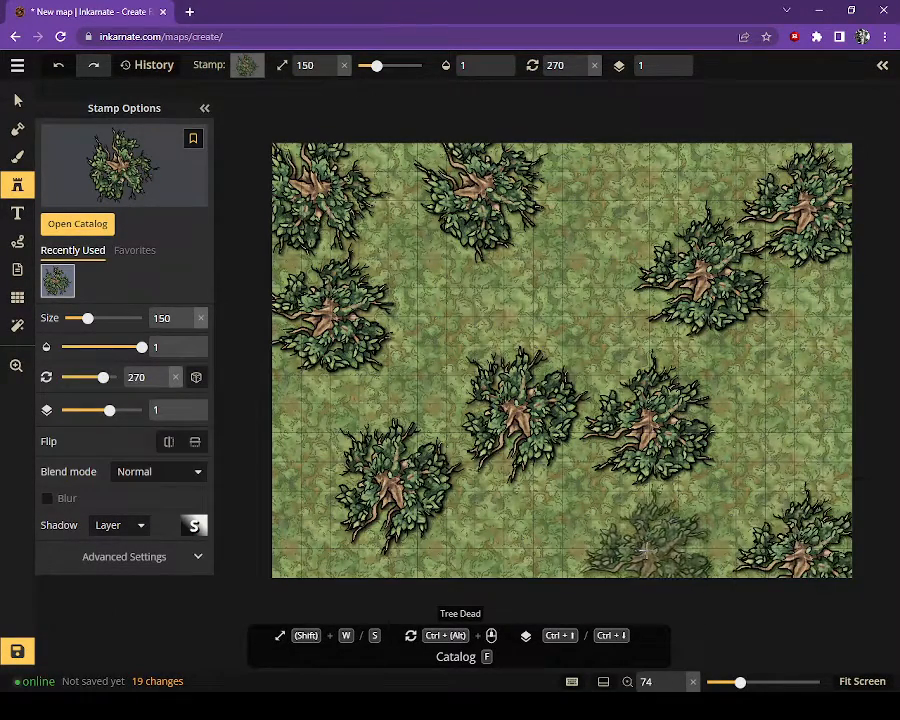
Enlarge the tree stamp to size 210 and place one tree at the middle of the map's bottom edge
key("w")
key("w")
key("w")
key("w")
key("w")
key("w")
left_click(576, 522)
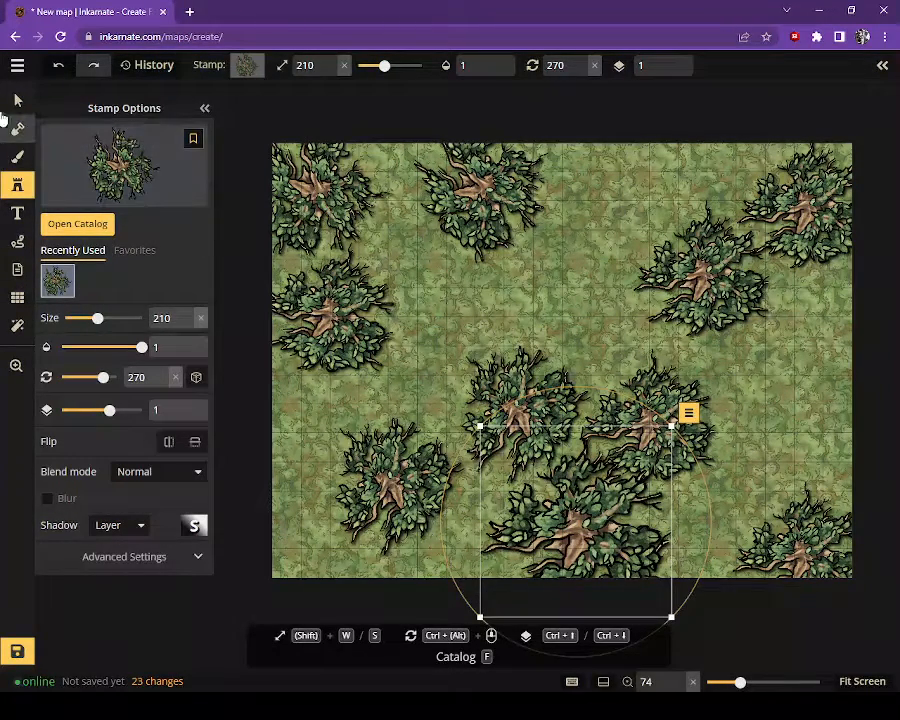
Choose the conifer tree stamp from the Forest group and reduce it to size 170 on layer 0
key("f")
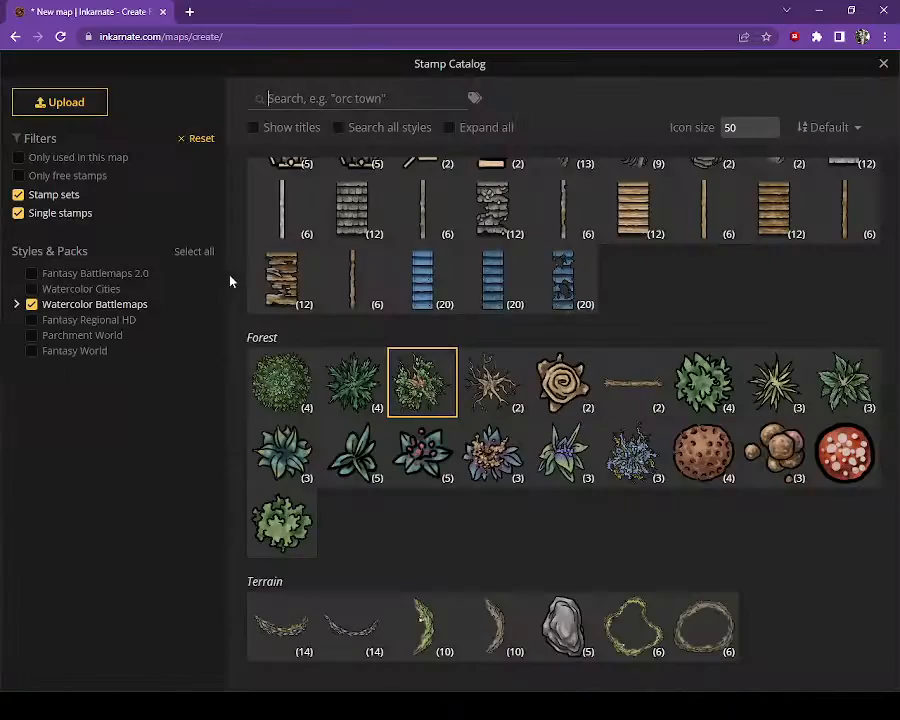
left_click(357, 388)
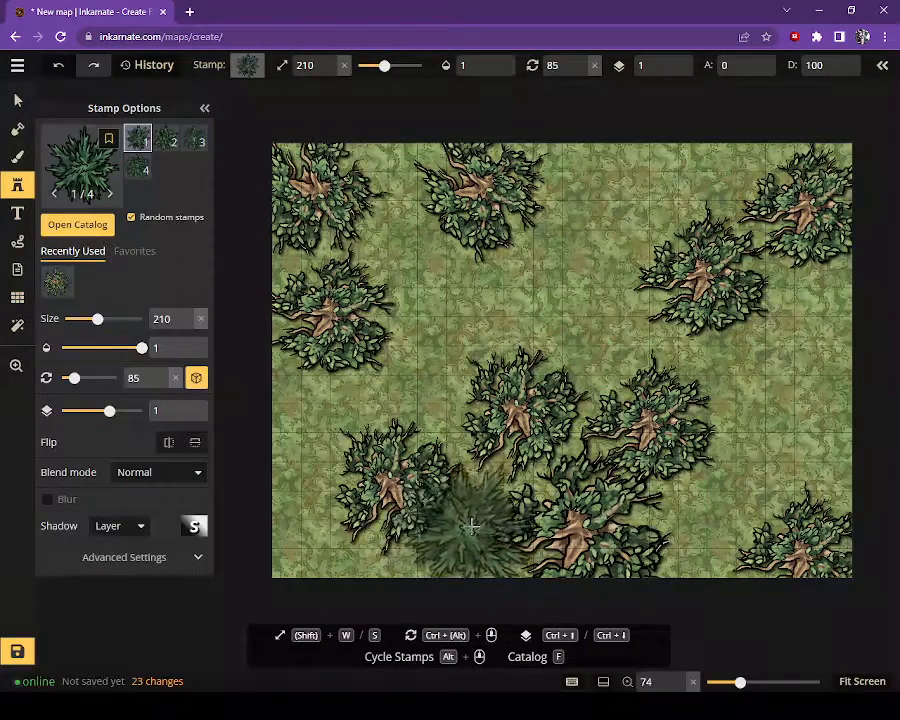
key("s")
key("s")
key("s")
key("s")
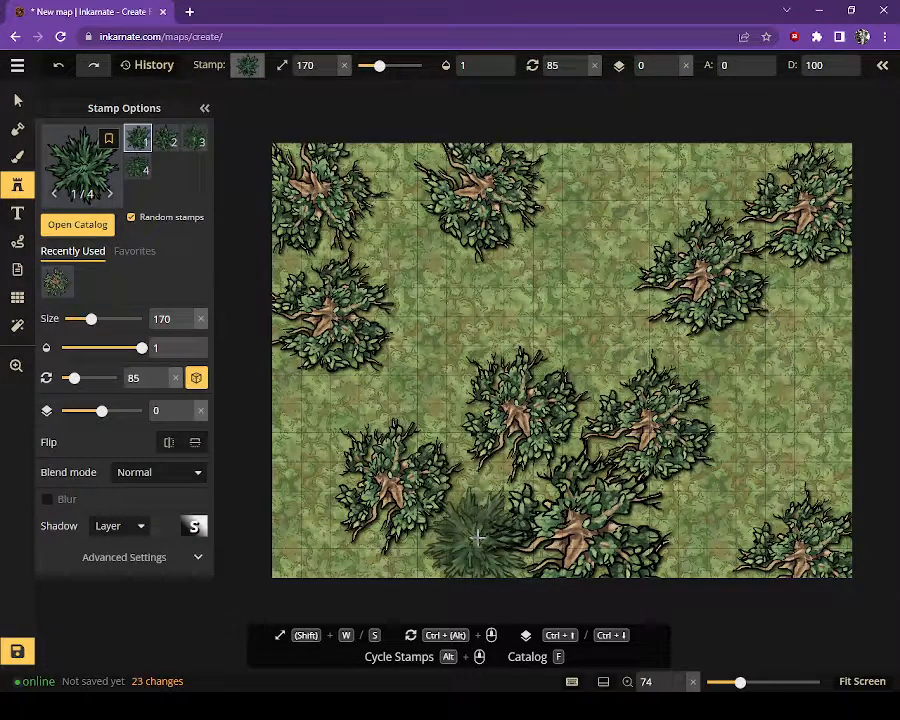
Place six conifers on the map: three along the bottom edge, two along the top edge and one on the left edge
left_click(328, 543)
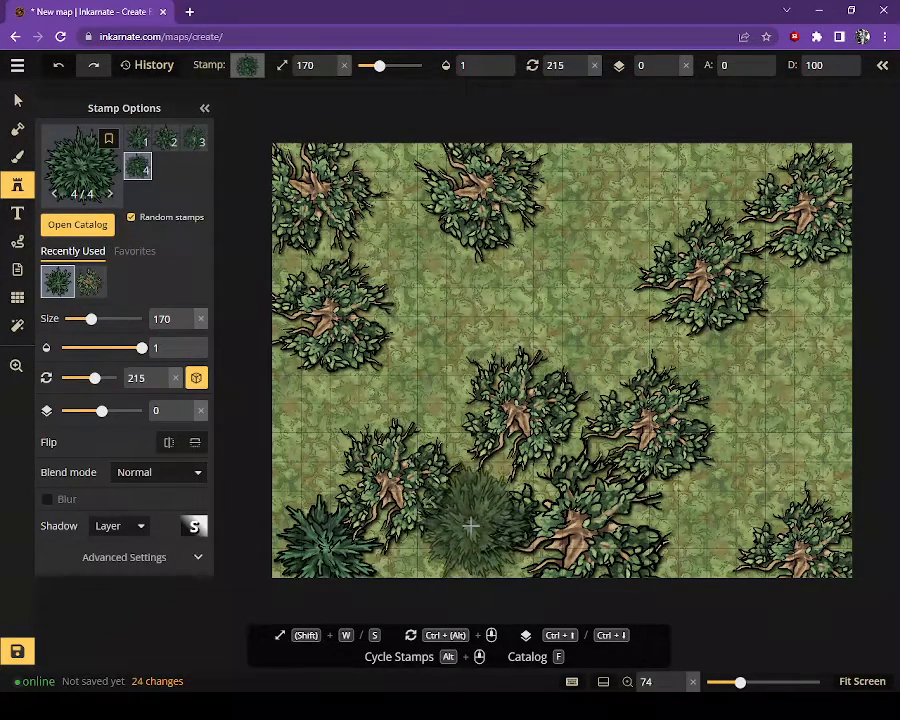
left_click(470, 525)
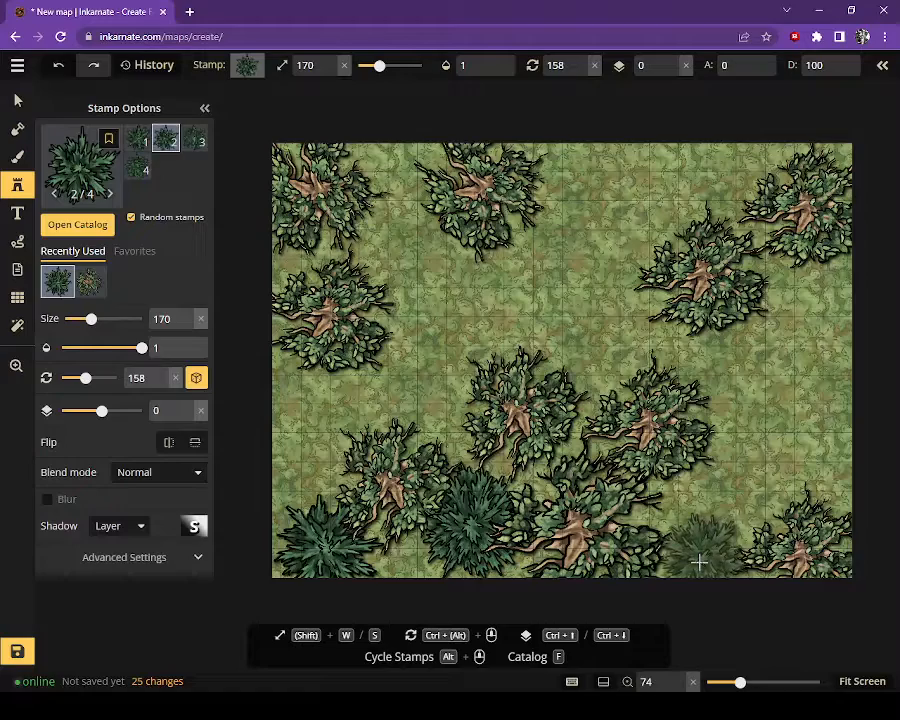
left_click(700, 560)
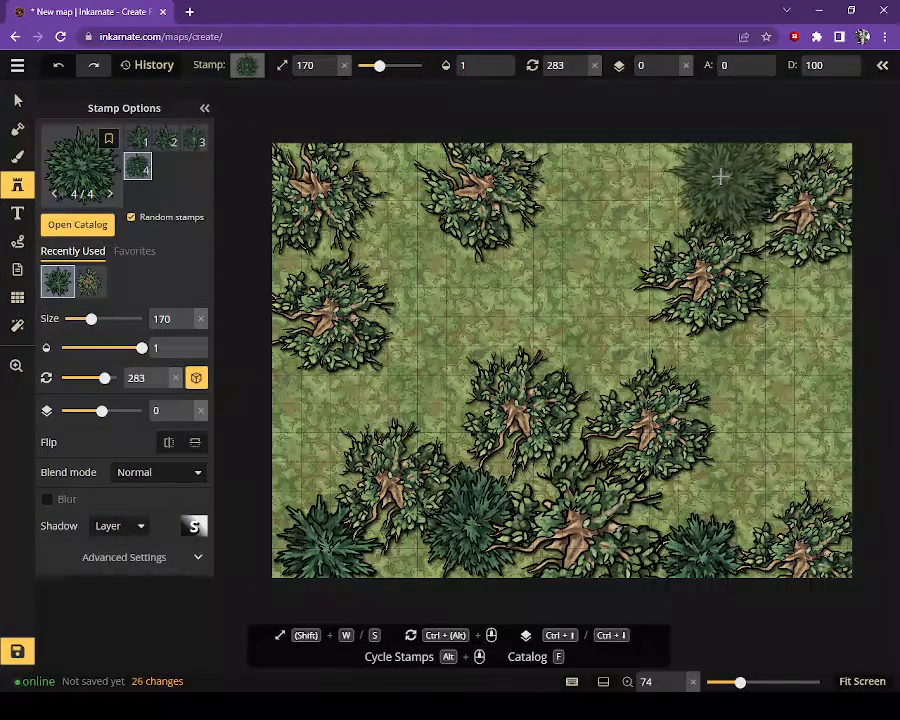
left_click(714, 178)
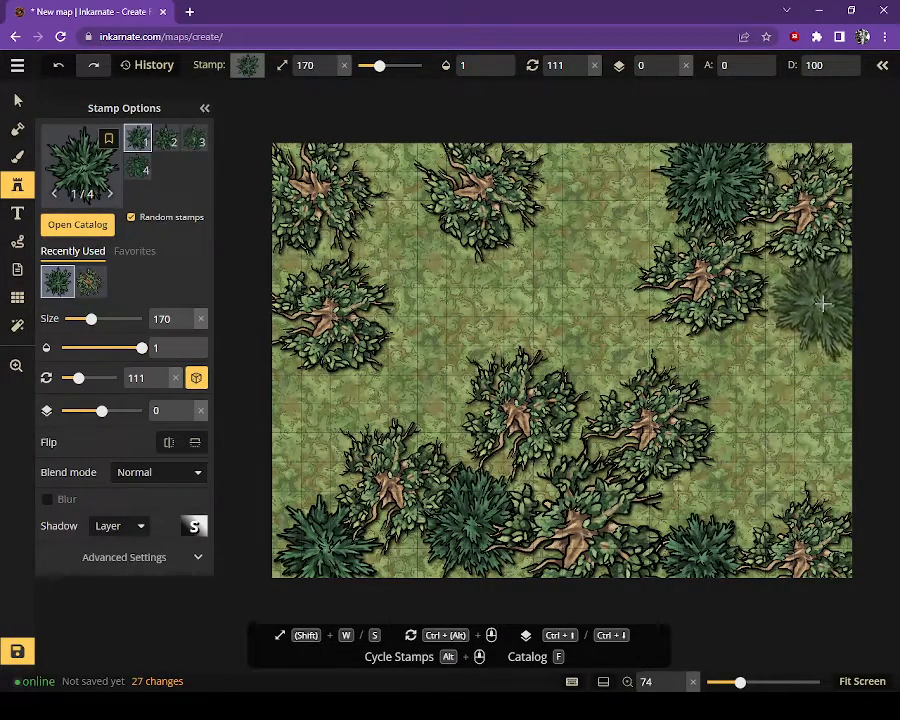
left_click(395, 168)
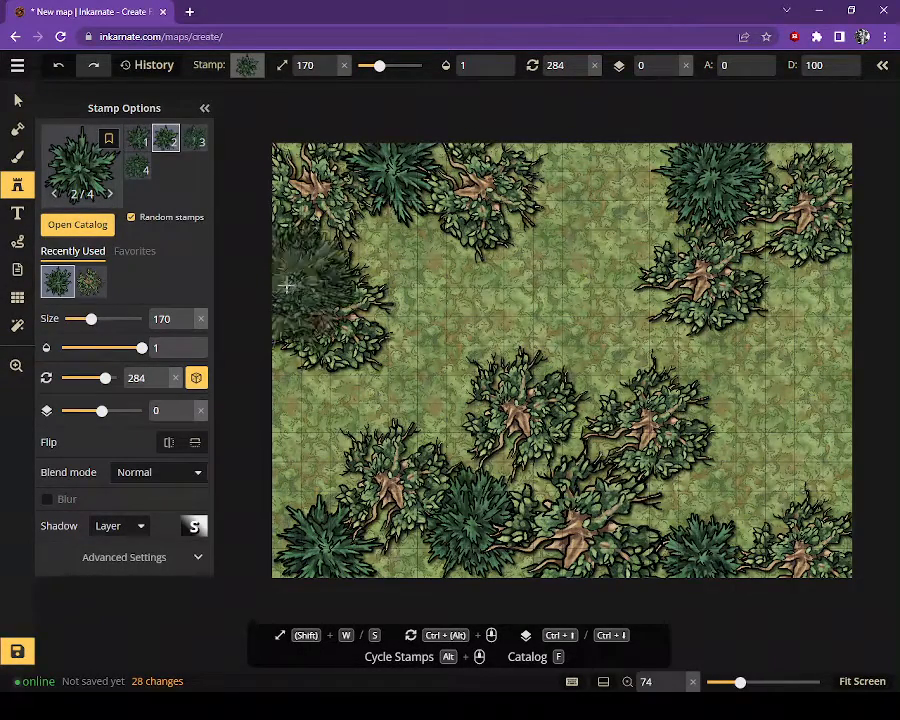
left_click(473, 312)
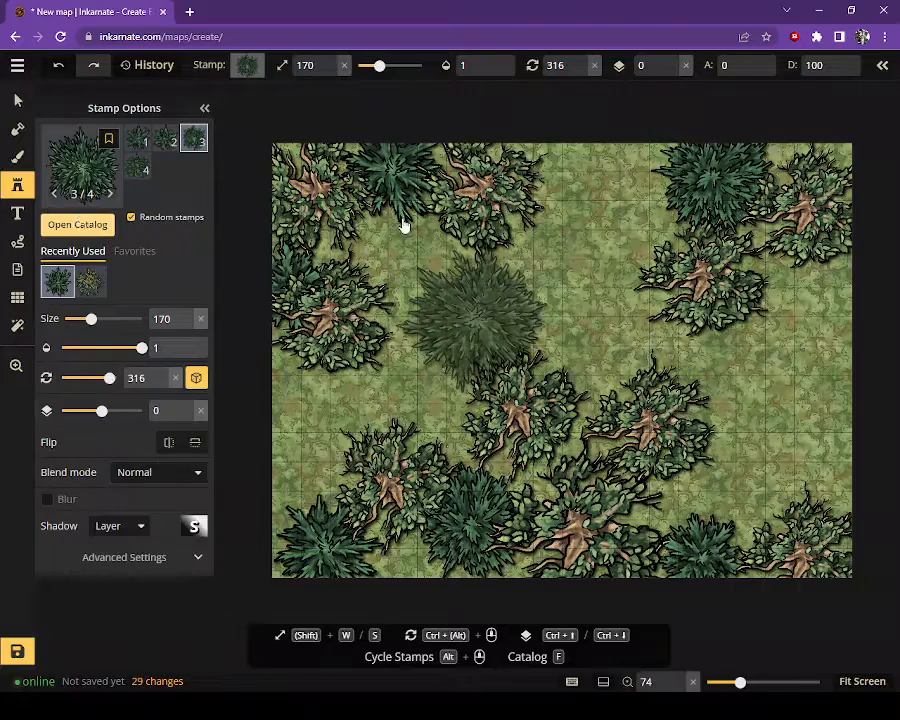
Delete the dead tree beside the upper-left conifer on the map's top edge and the one on its left edge
key("f")
left_click(279, 396)
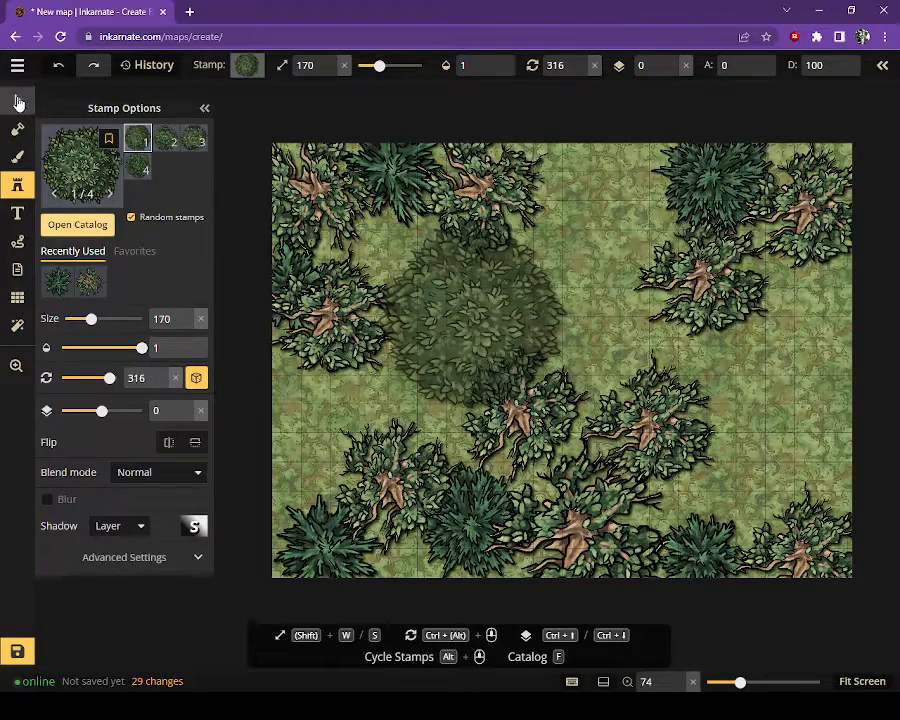
left_click(18, 102)
left_click(481, 202)
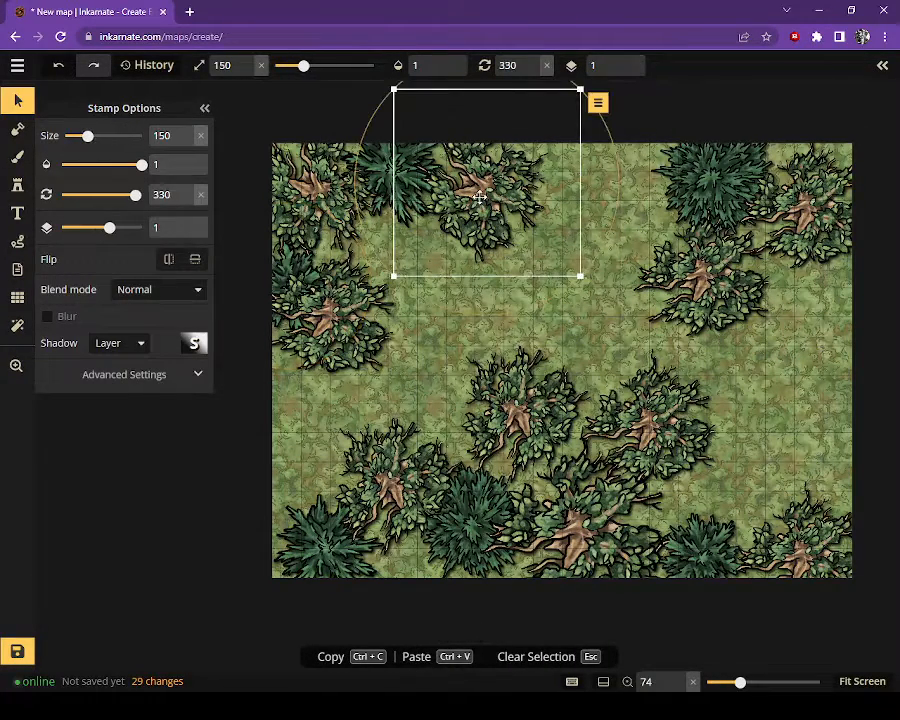
key("Delete")
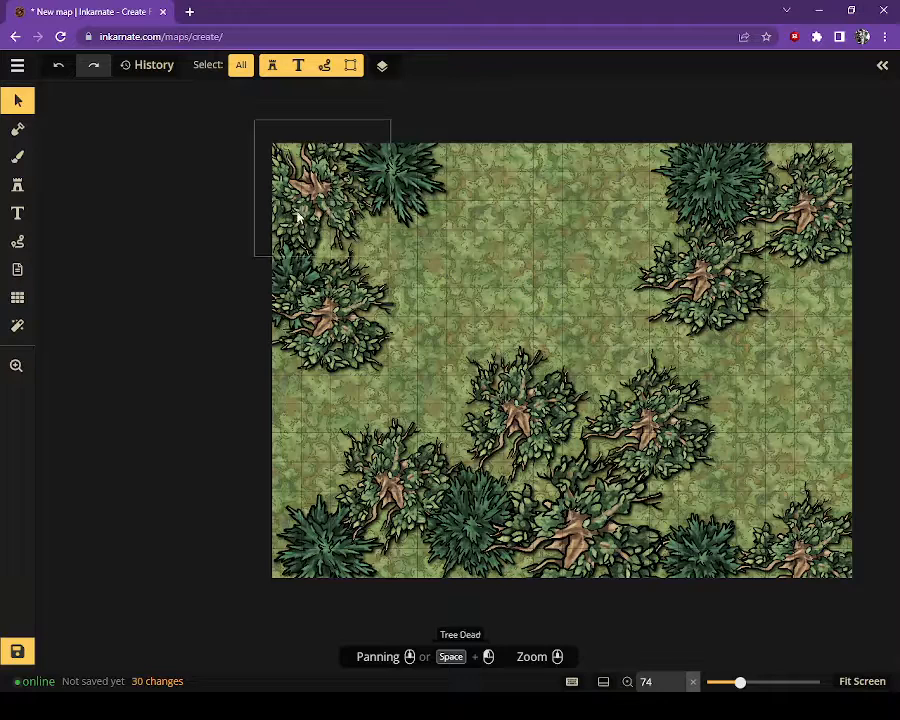
left_click(316, 327)
key("Delete")
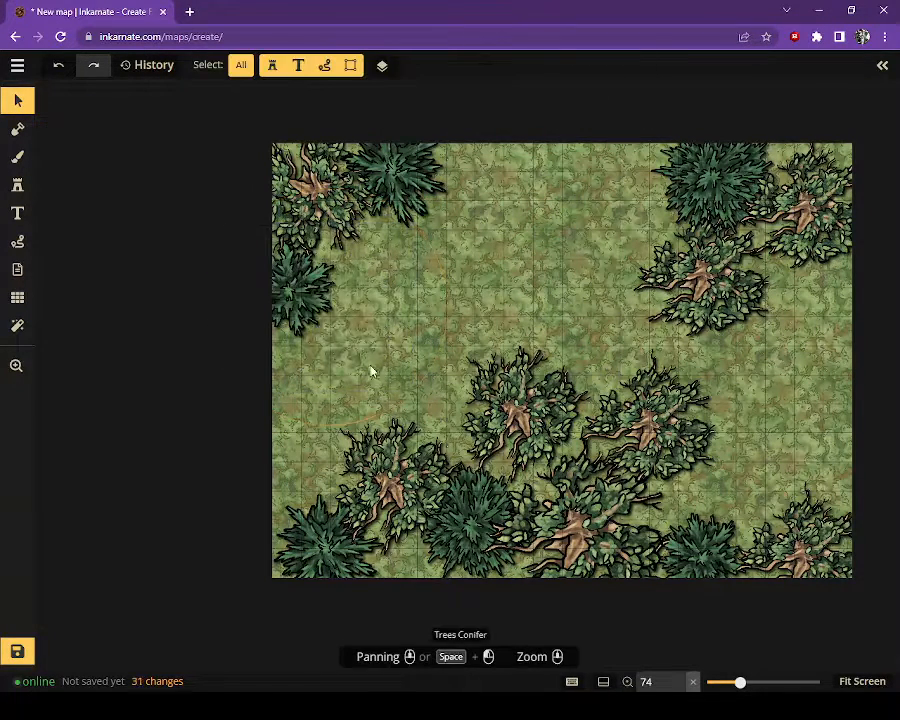
Choose the round foliage tree stamp at size 150 and place two trees in the map's upper-left area, one touching the top edge
left_click(6, 188)
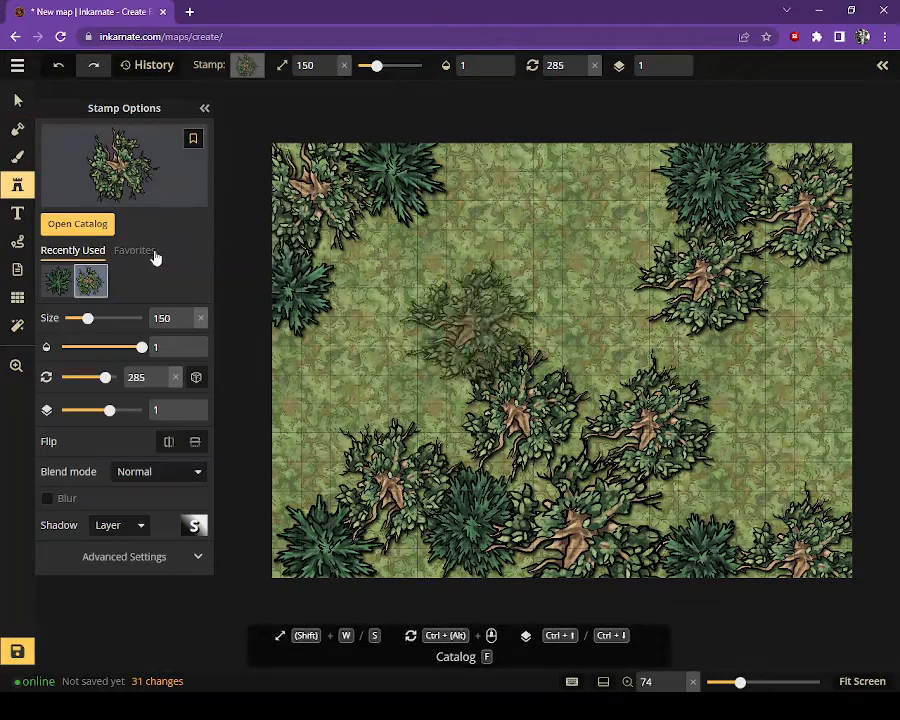
left_click(108, 230)
left_click(296, 370)
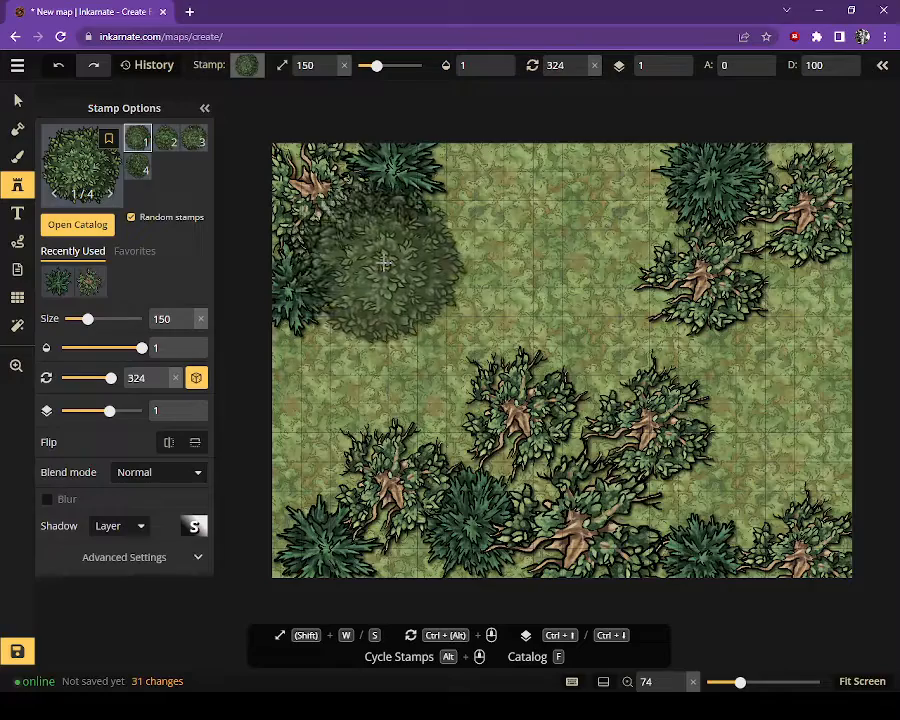
left_click(384, 266)
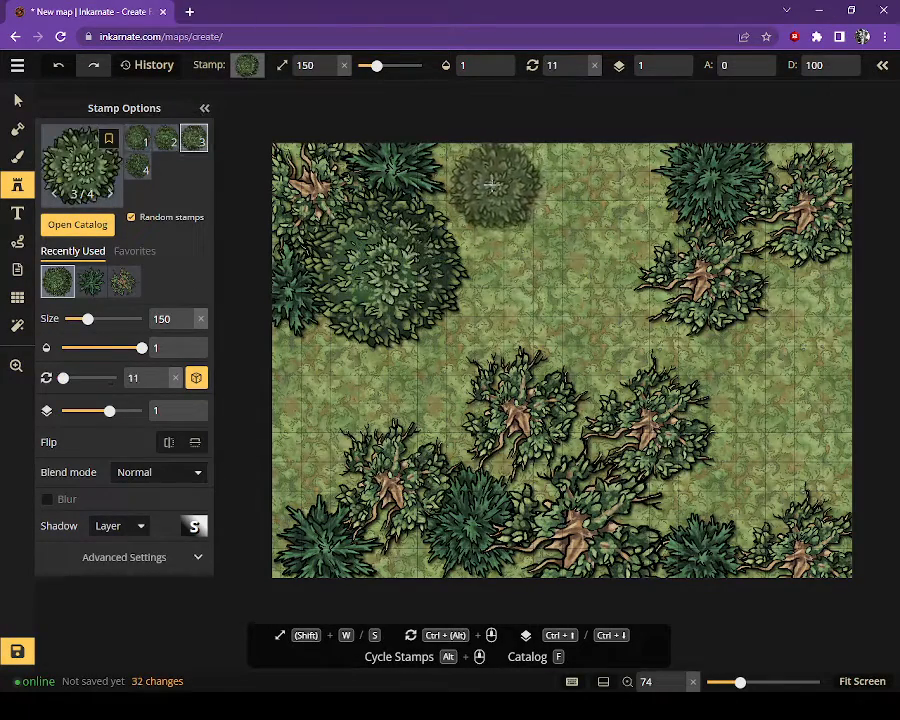
left_click(471, 184)
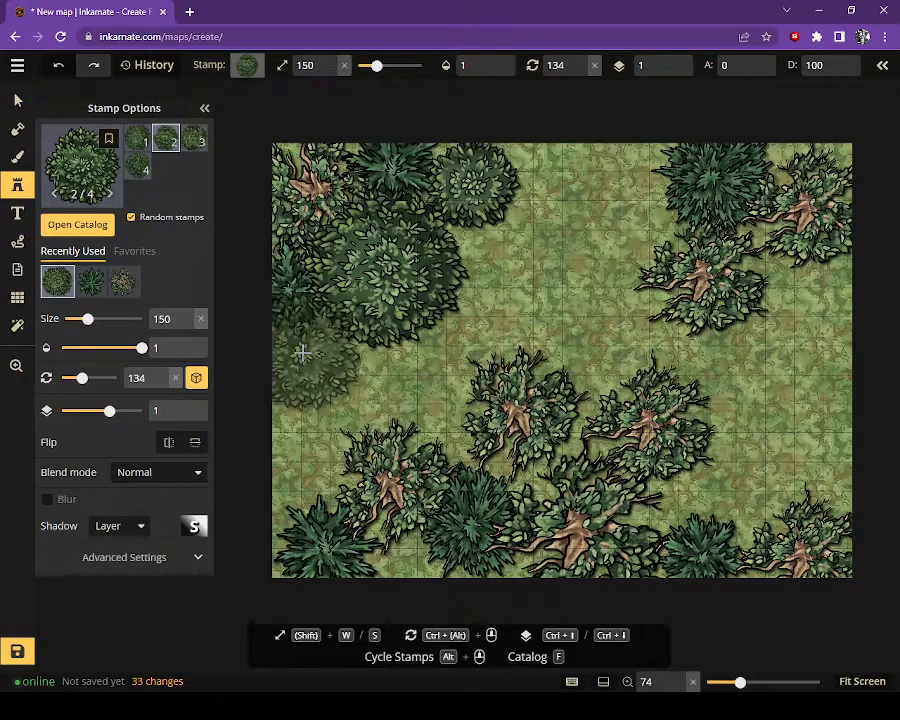
Place four more foliage trees: on the right edge, the top edge, in the lower-right area and between the two lower-left conifers
left_click(804, 304)
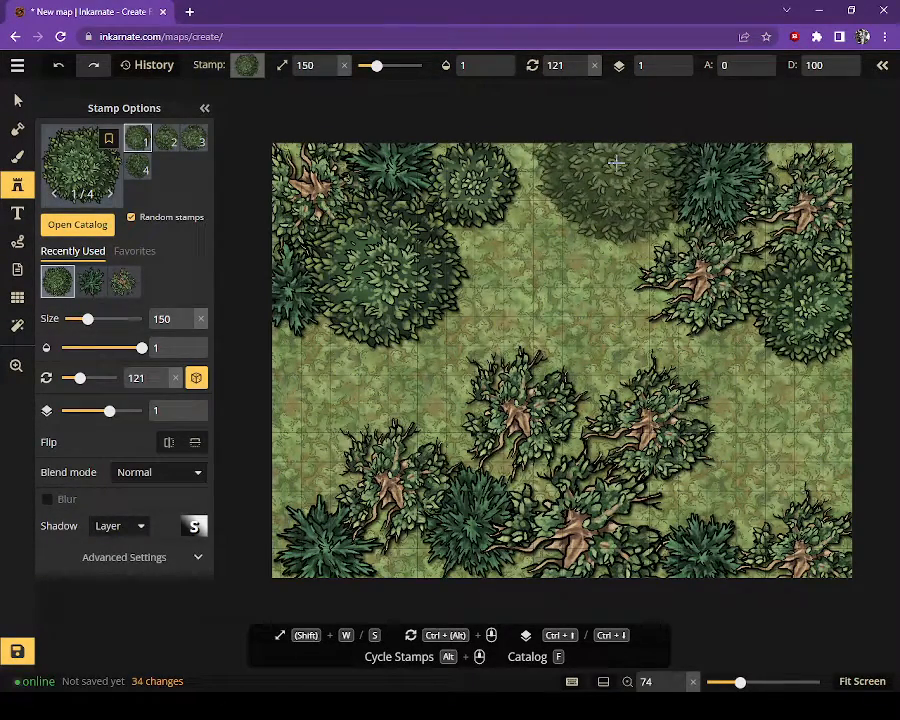
left_click(616, 162)
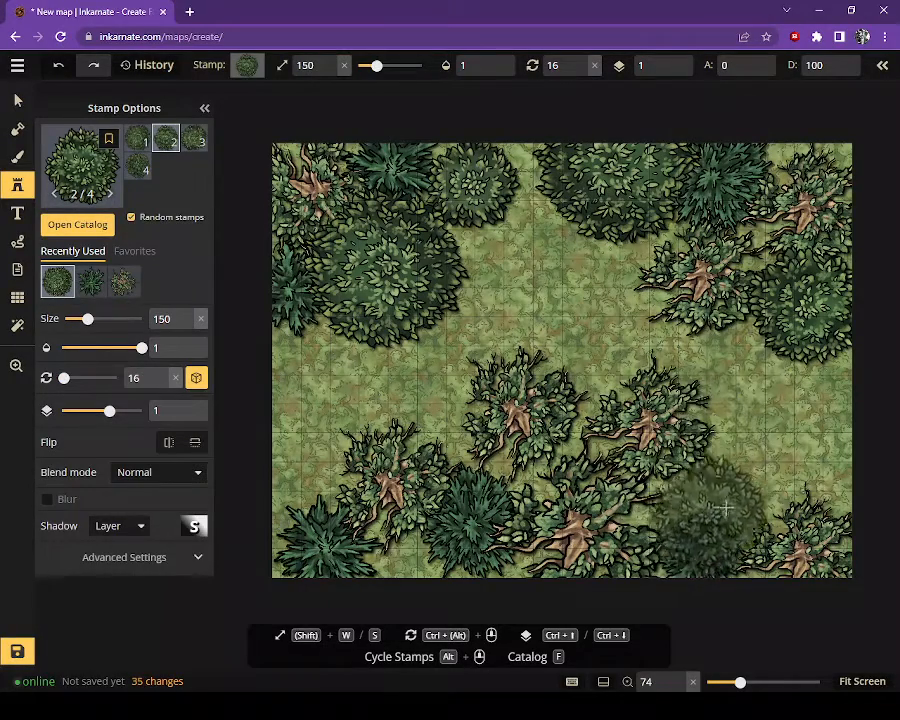
left_click(724, 480)
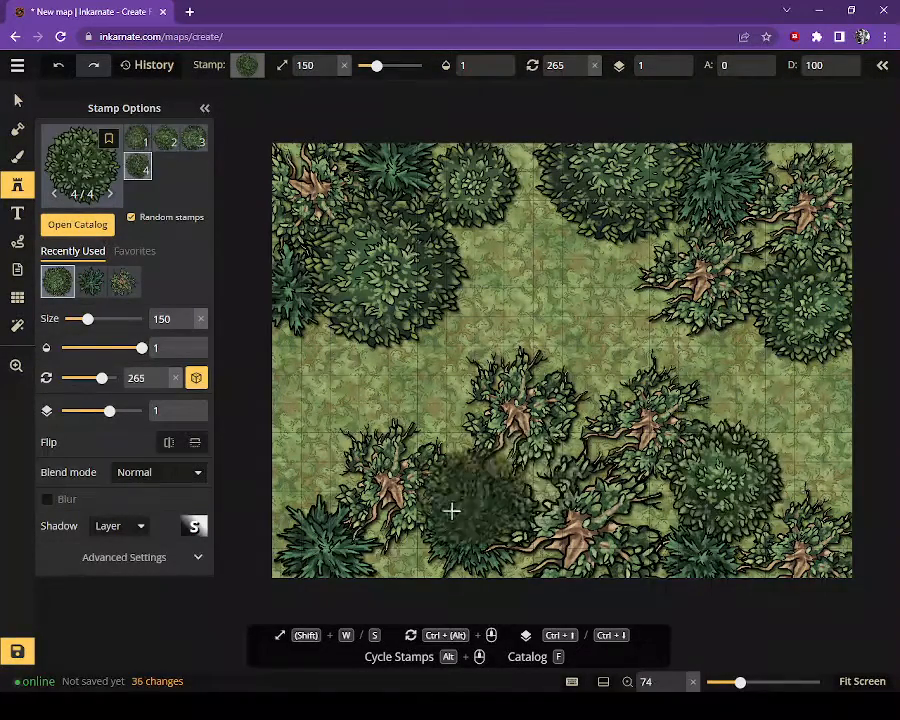
left_click(418, 535)
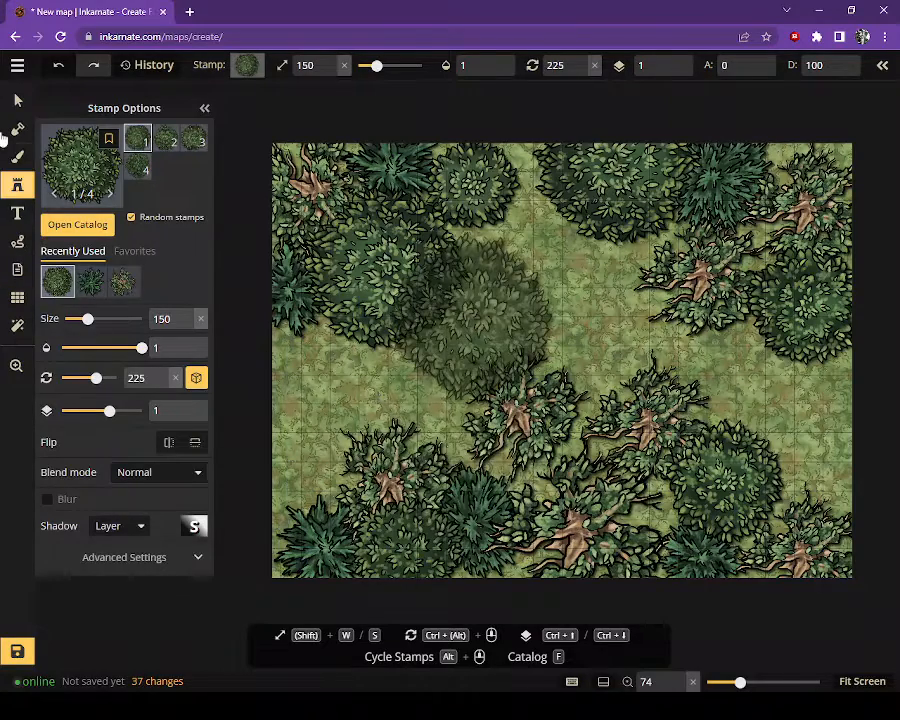
Replace the large dead tree at the middle of the map's bottom edge with a foliage tree of size 210
left_click(19, 100)
left_click(588, 540)
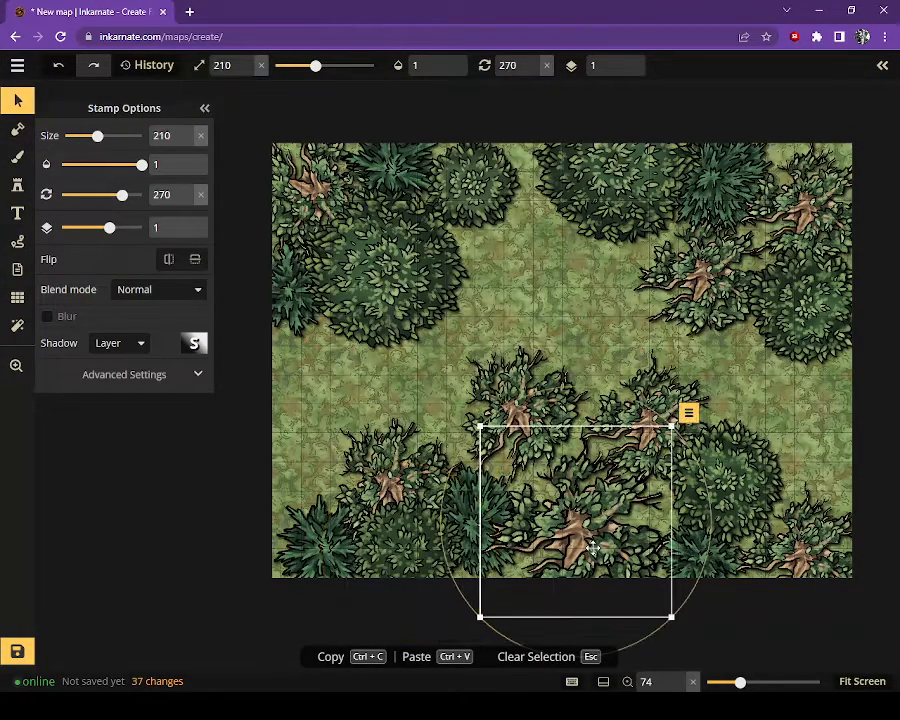
key("Delete")
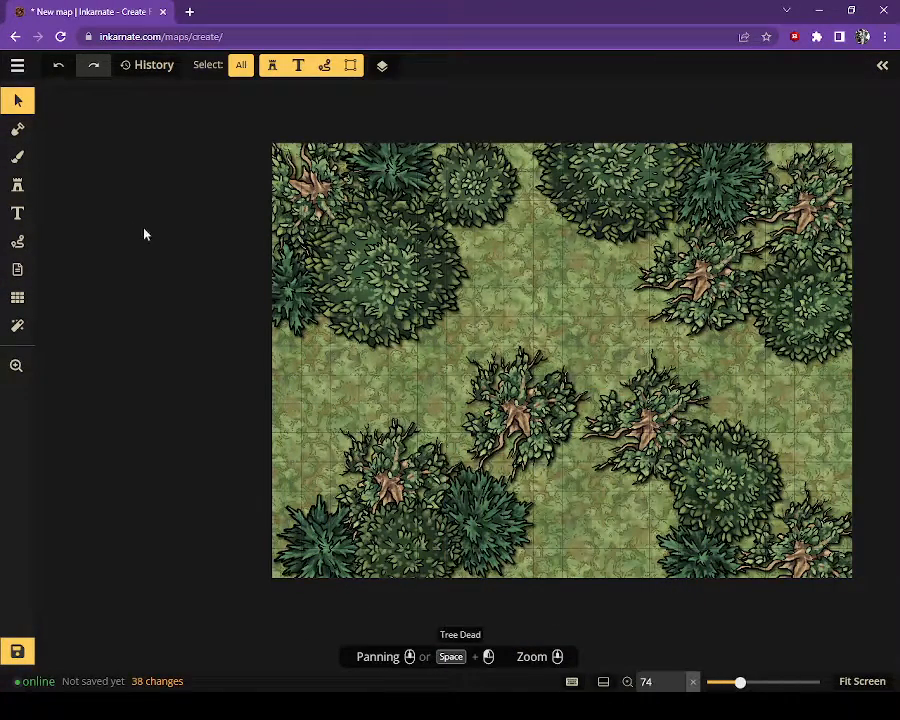
left_click(16, 184)
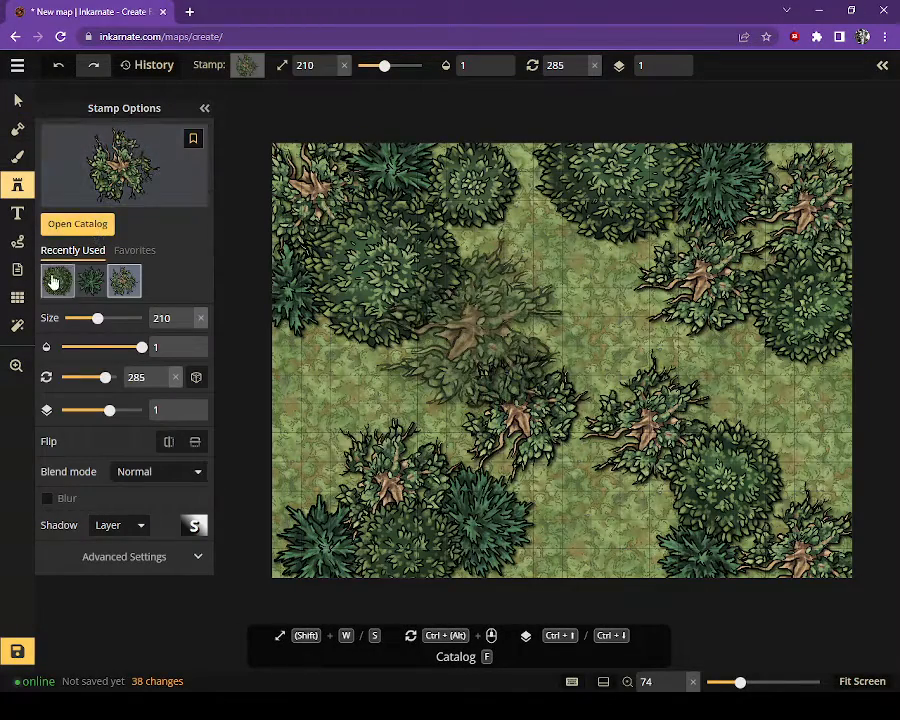
left_click(57, 280)
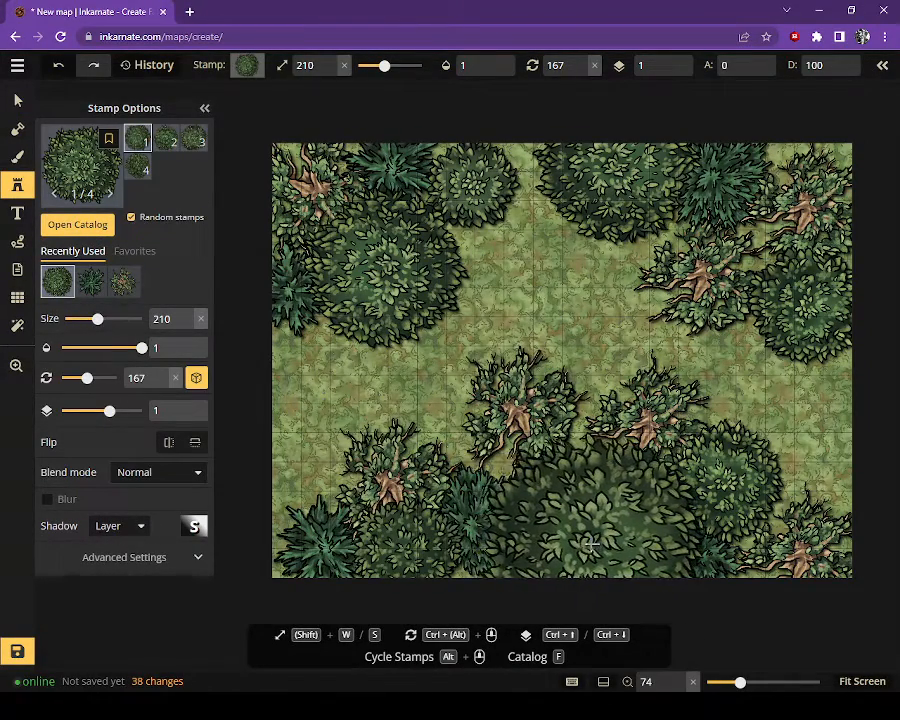
left_click(589, 541)
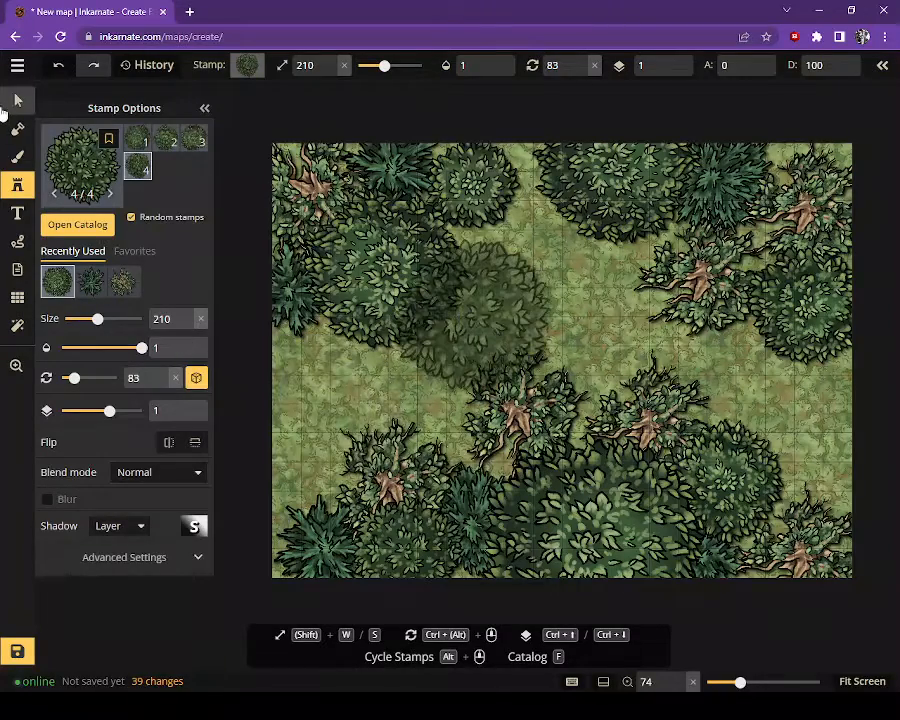
left_click(16, 100)
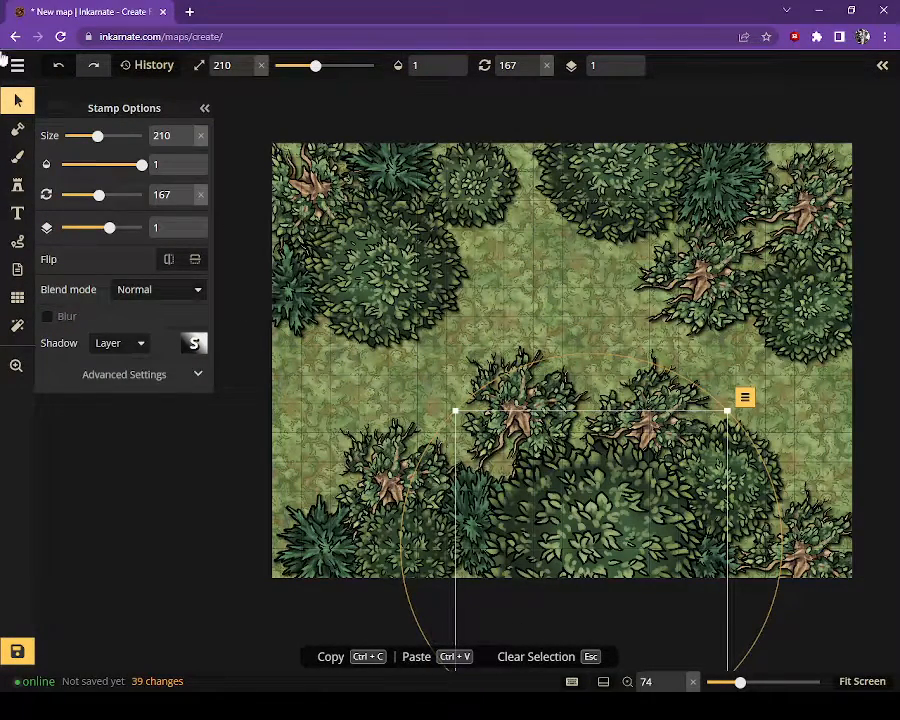
left_click(17, 185)
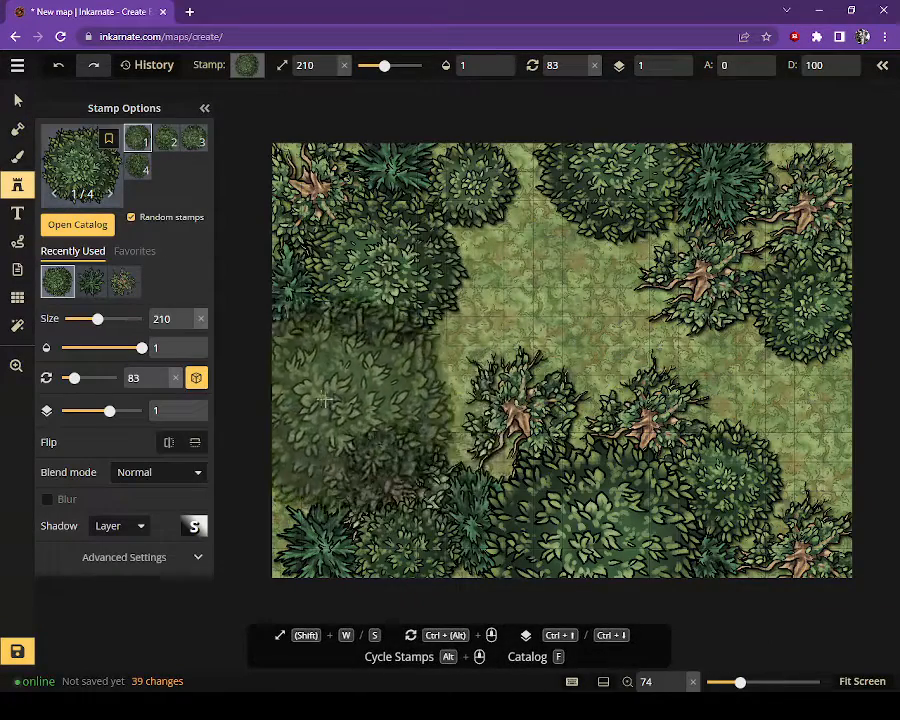
key("f")
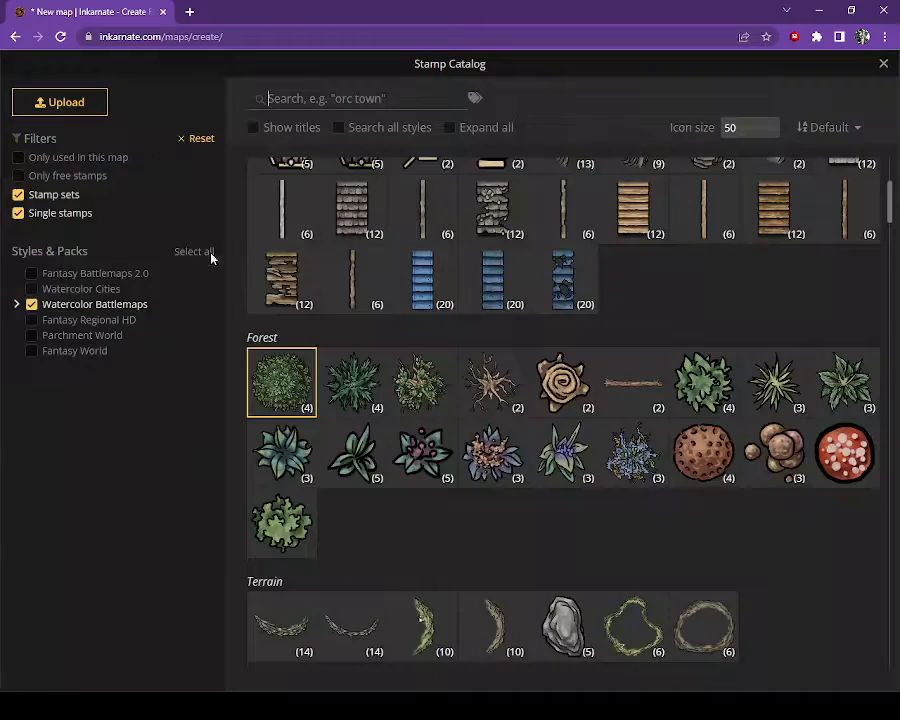
left_click(718, 382)
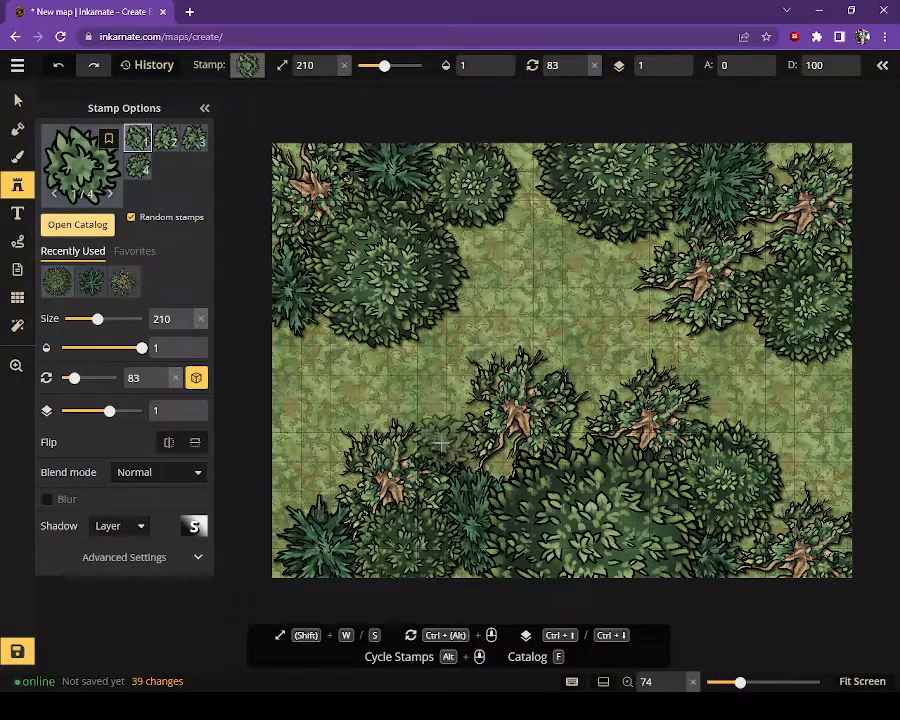
Delete the conifer beside the large bottom foliage tree and the dead tree just below the map's centre
left_click(17, 100)
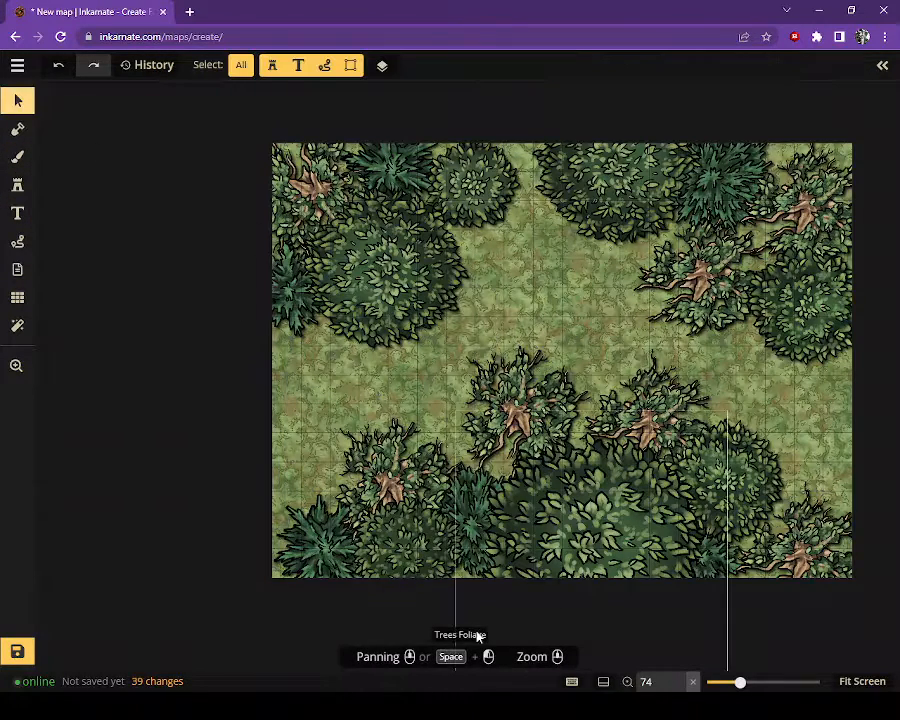
left_click(479, 530)
key("Escape")
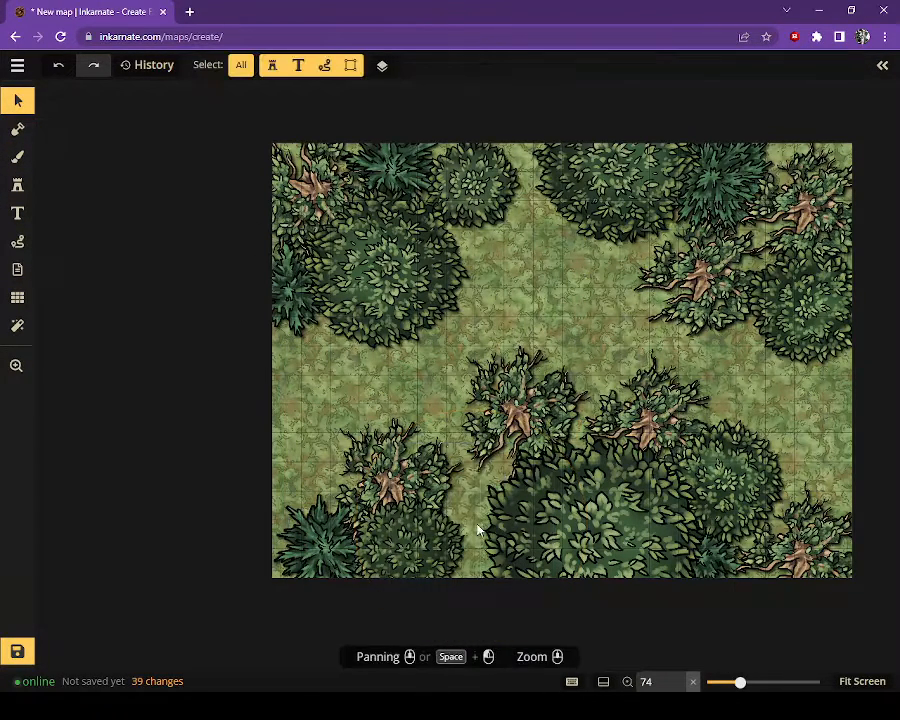
left_click(524, 408)
left_click_drag(524, 408, 475, 461)
key("Delete")
Move the lower-left dead tree right, shift the large foliage tree and the dead tree above it left, and nudge the lower-right conifer
left_click_drag(410, 475, 473, 455)
left_click_drag(612, 549, 582, 549)
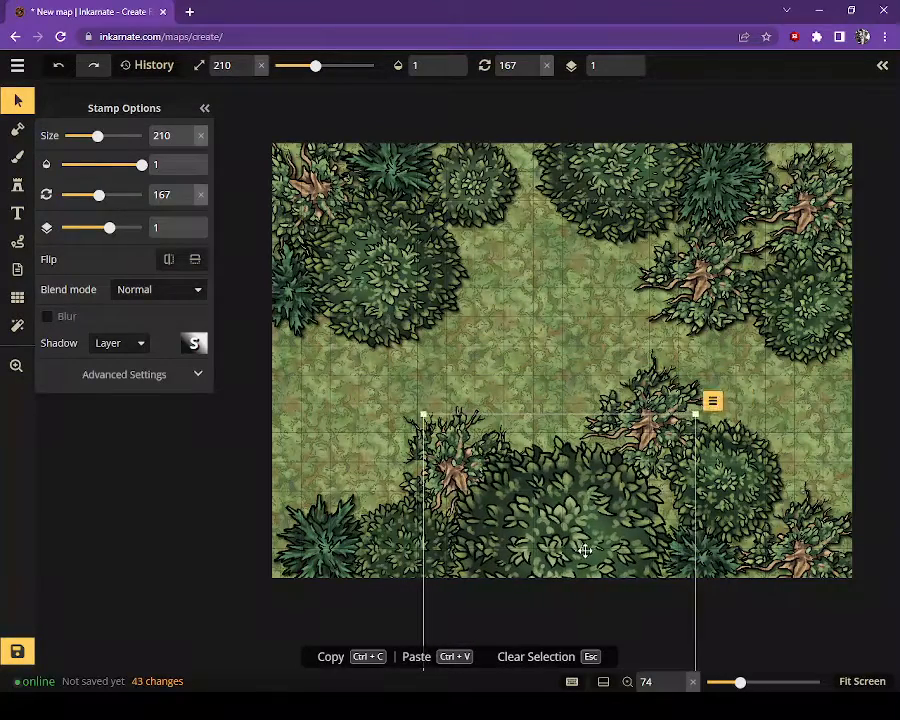
left_click(702, 560)
left_click_drag(702, 560, 704, 564)
left_click(637, 418)
left_click_drag(630, 412, 620, 414)
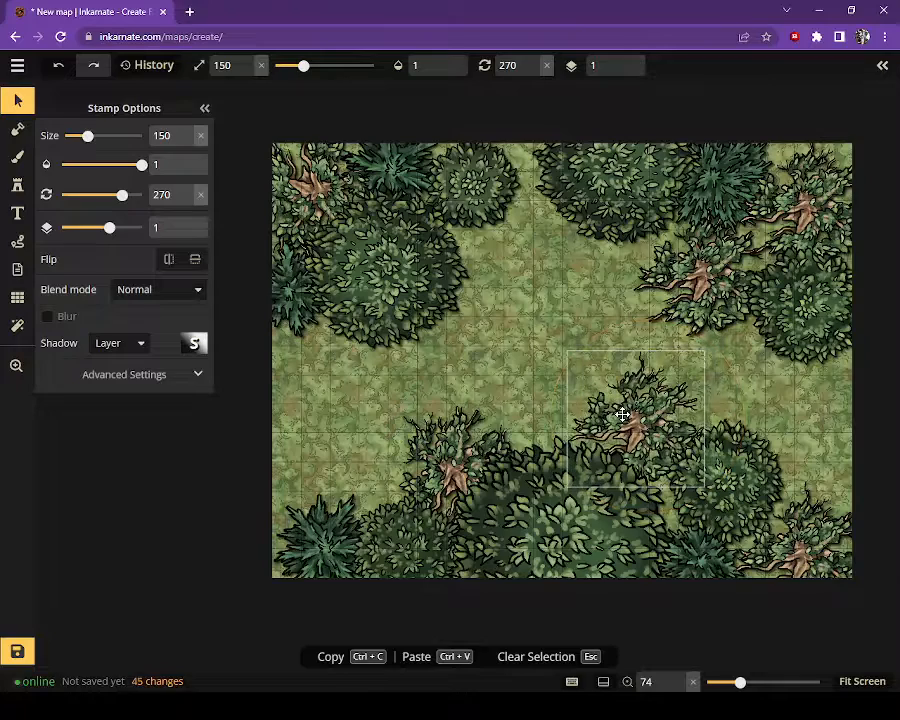
Move the large upper-left foliage tree slightly down and nudge the left-edge conifer down and outward
left_click(392, 279)
left_click_drag(392, 279, 403, 293)
left_click(301, 296)
left_click_drag(299, 296, 291, 309)
left_click_drag(427, 272, 409, 281)
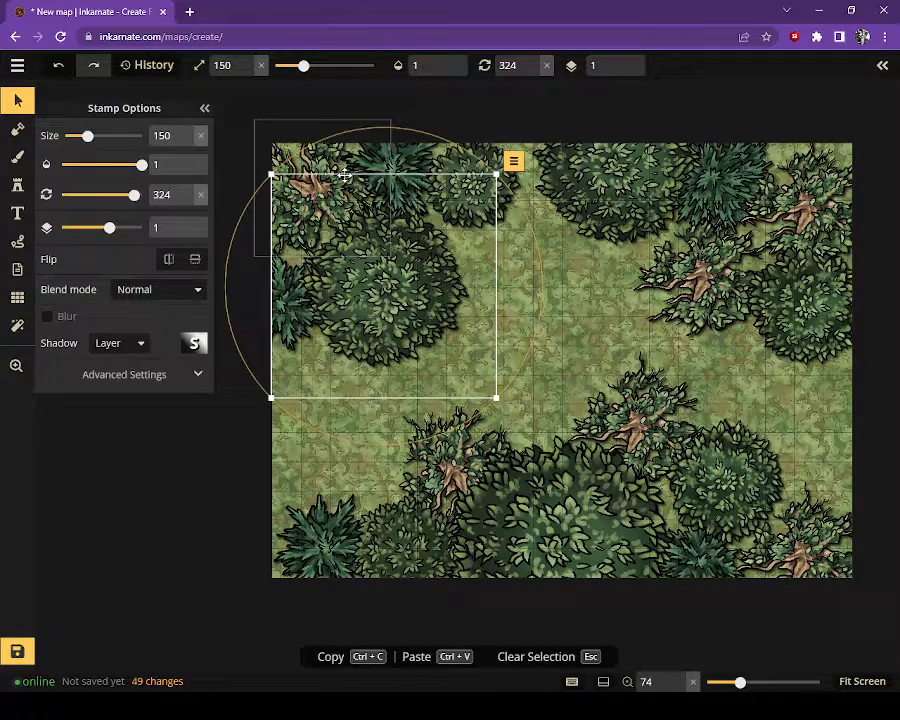
Fill both the background and the foreground layers with the dark green grass texture from the Watercolor Battlemaps set
left_click(10, 160)
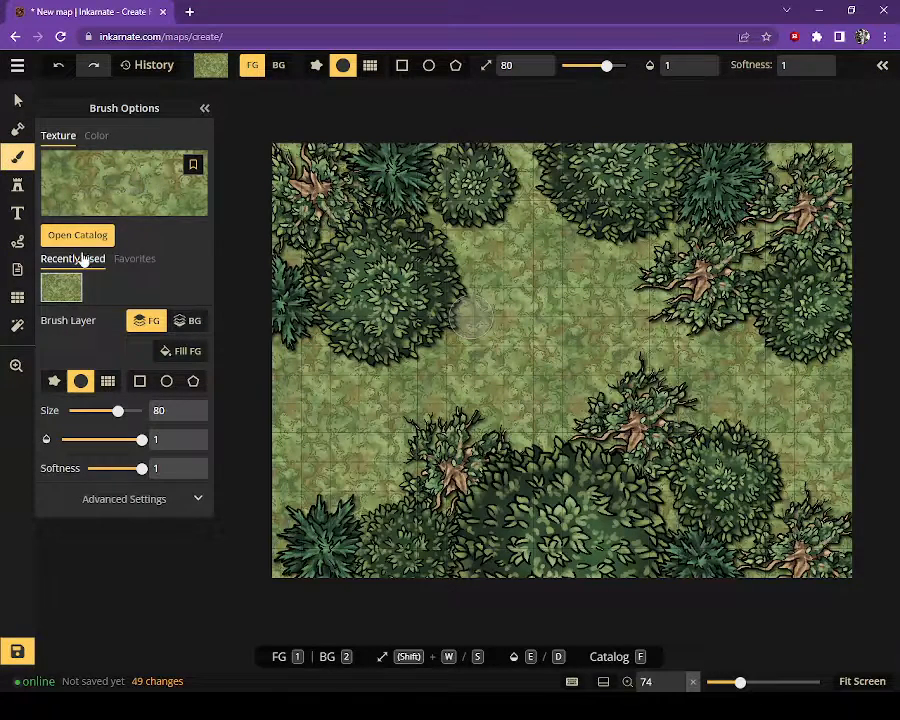
left_click(80, 237)
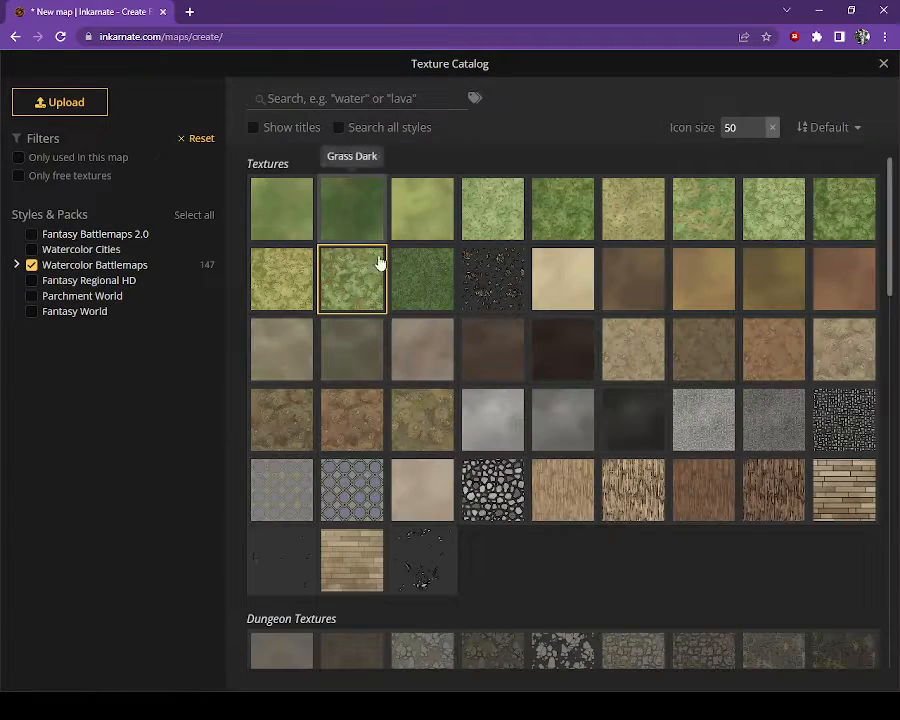
left_click(415, 288)
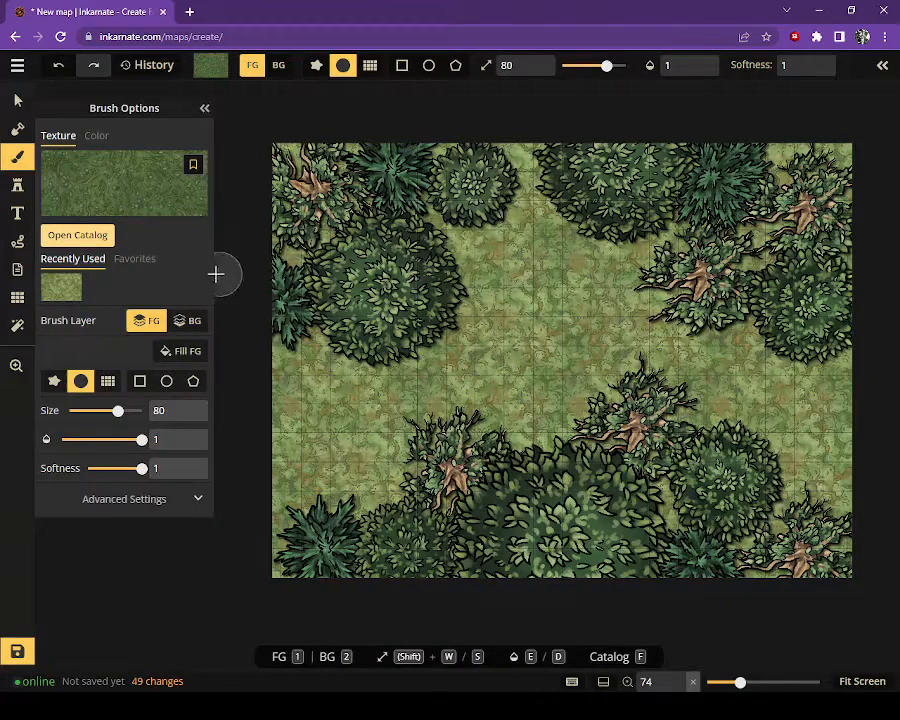
left_click(186, 324)
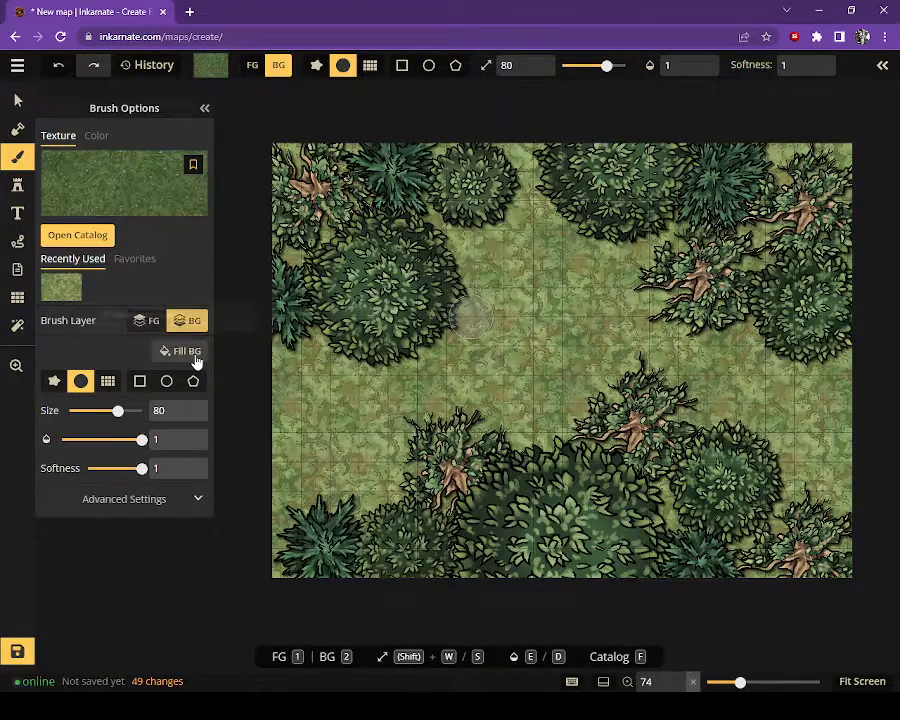
left_click(196, 358)
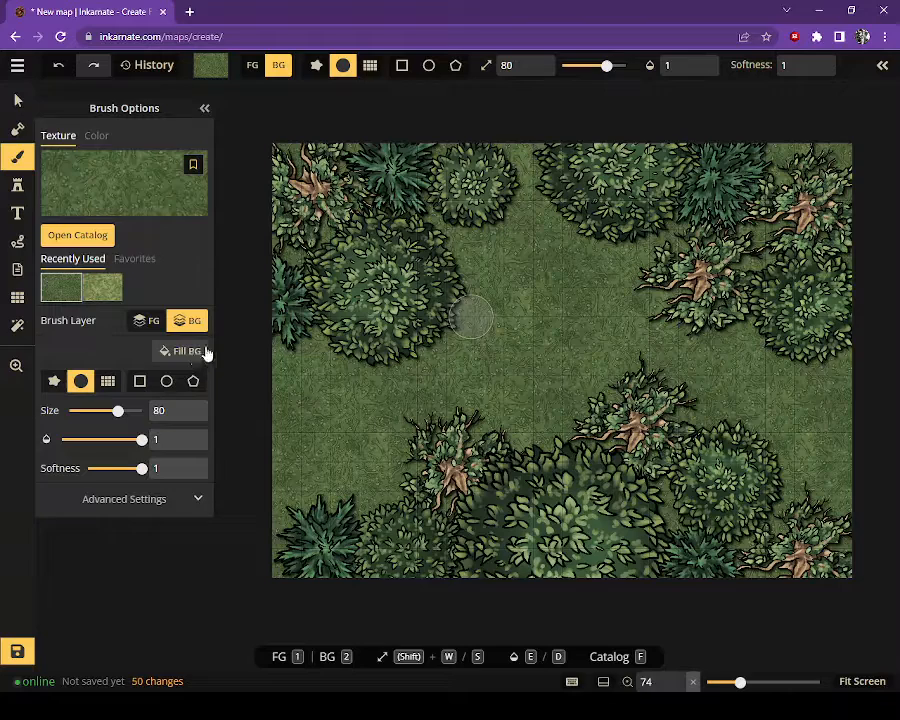
left_click(145, 321)
left_click(188, 352)
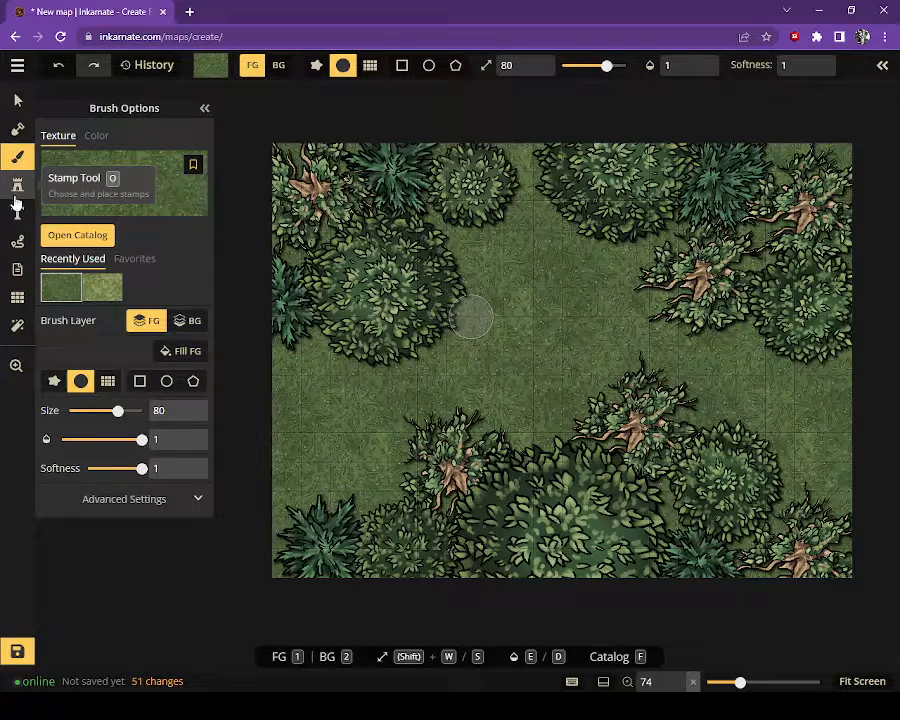
Choose the four-variant Forest bush stamp, set its layer to -1, and place bushes above the large bottom tree and around the lower-left trees
left_click(18, 188)
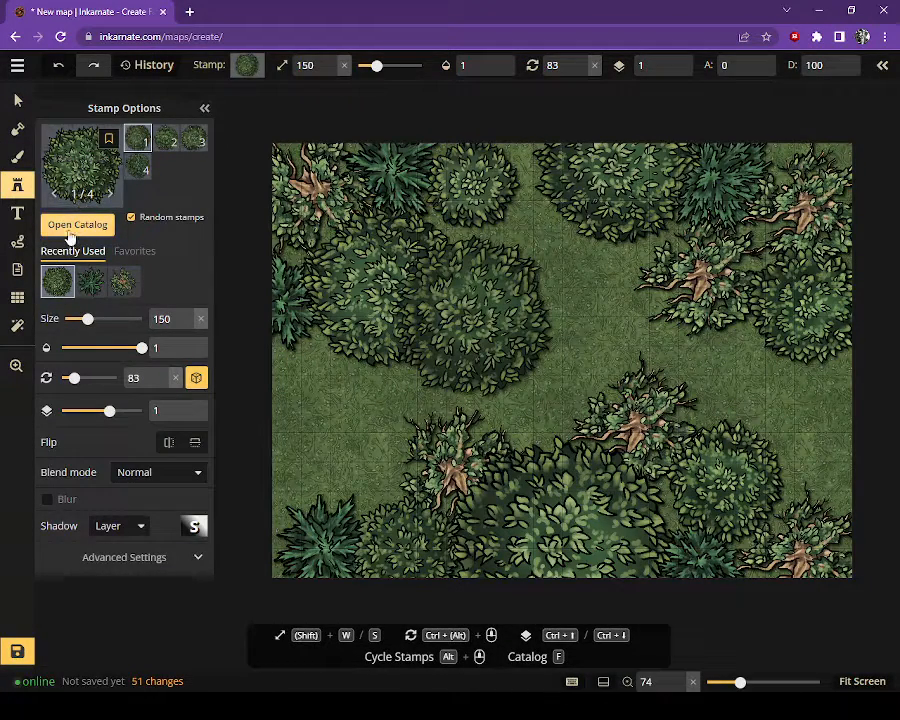
key("f")
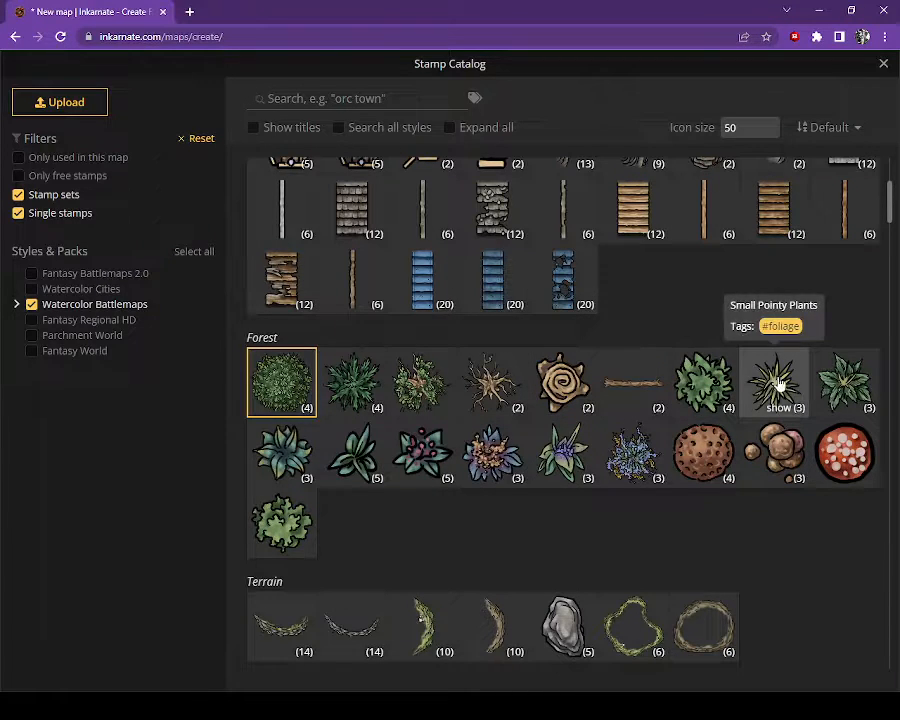
left_click(702, 390)
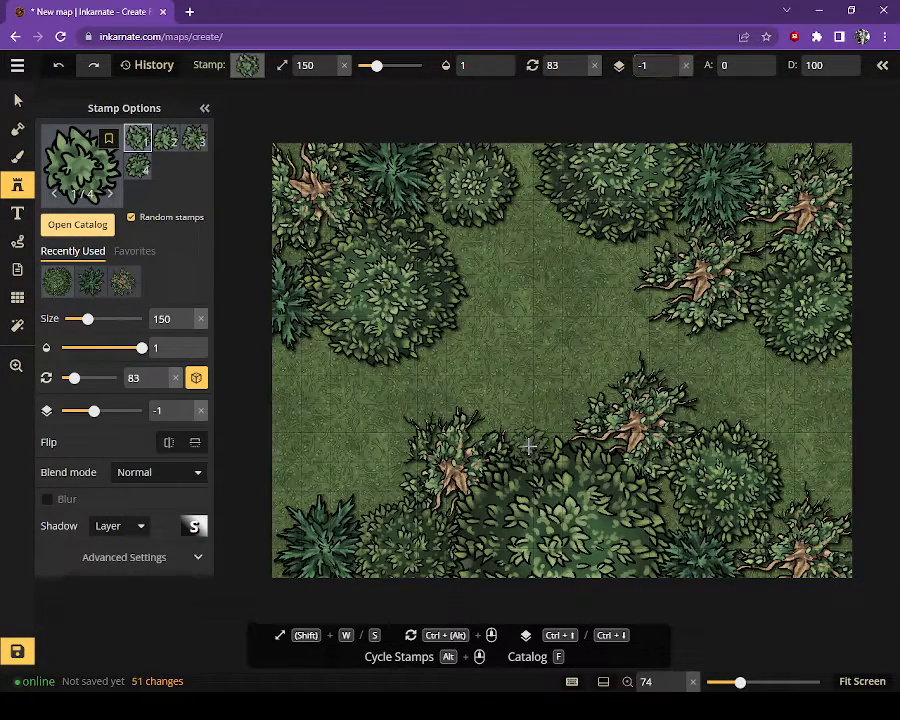
left_click(528, 447)
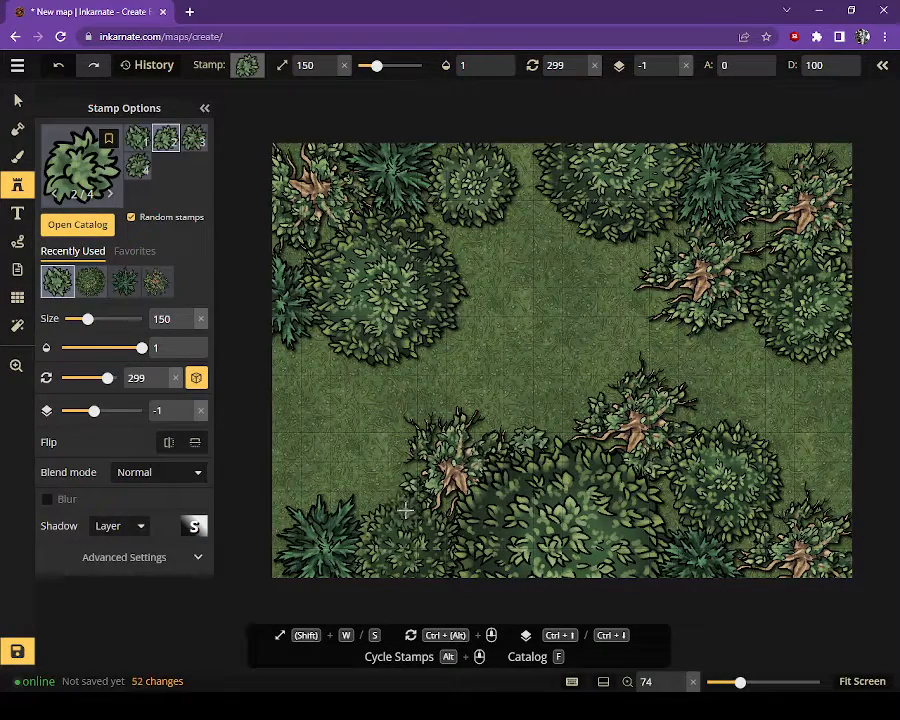
left_click(355, 507)
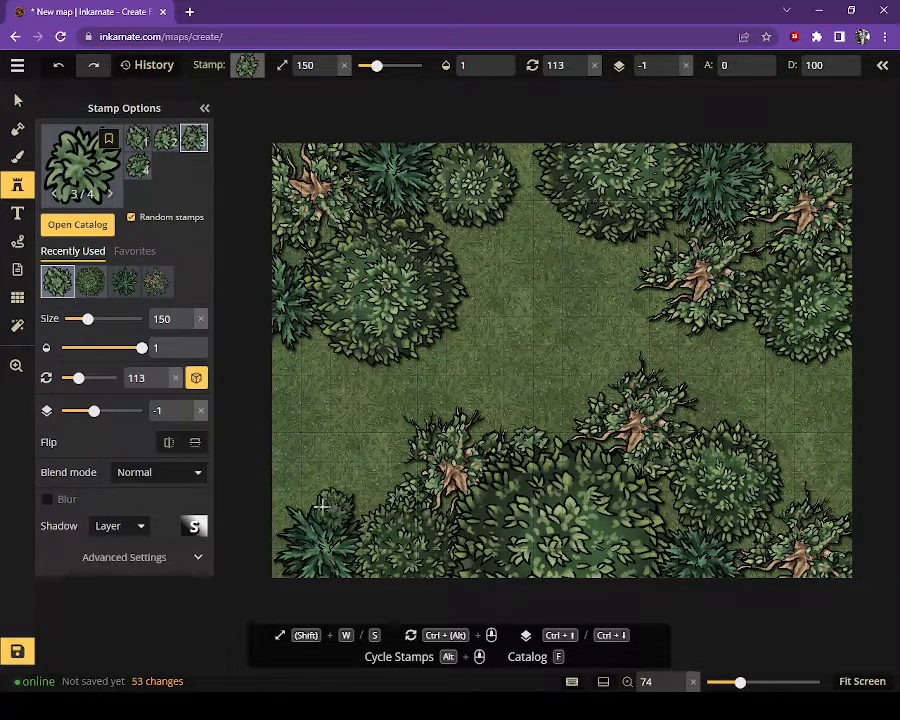
left_click(322, 505)
left_click(279, 530)
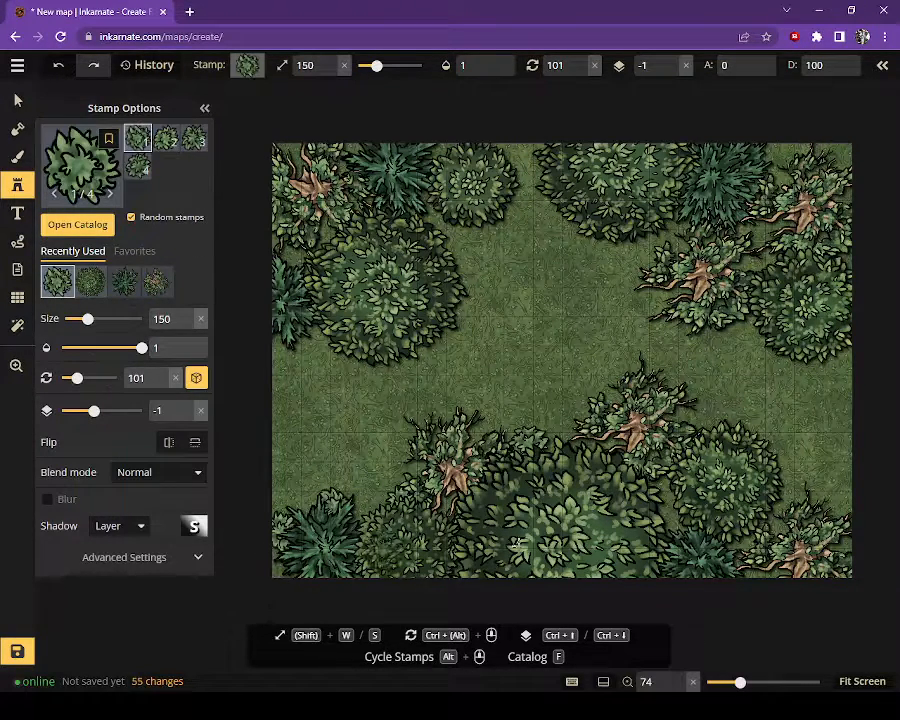
Place bushes around the dead tree in the lower-right corner and in the open grass above it
left_click(762, 547)
left_click(785, 521)
left_click(845, 551)
left_click(853, 557)
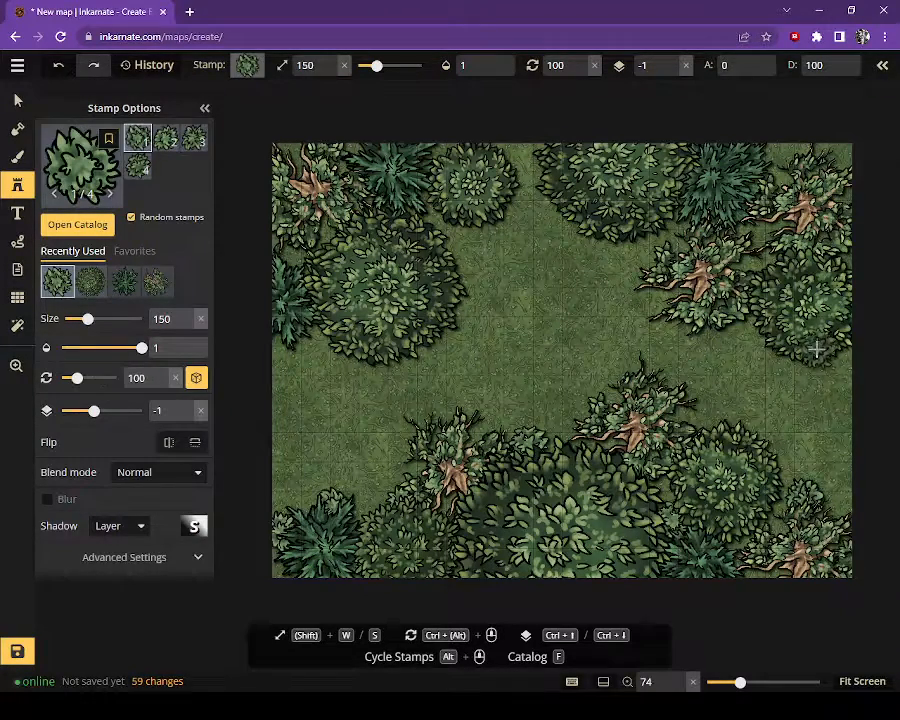
left_click(820, 386)
left_click(760, 411)
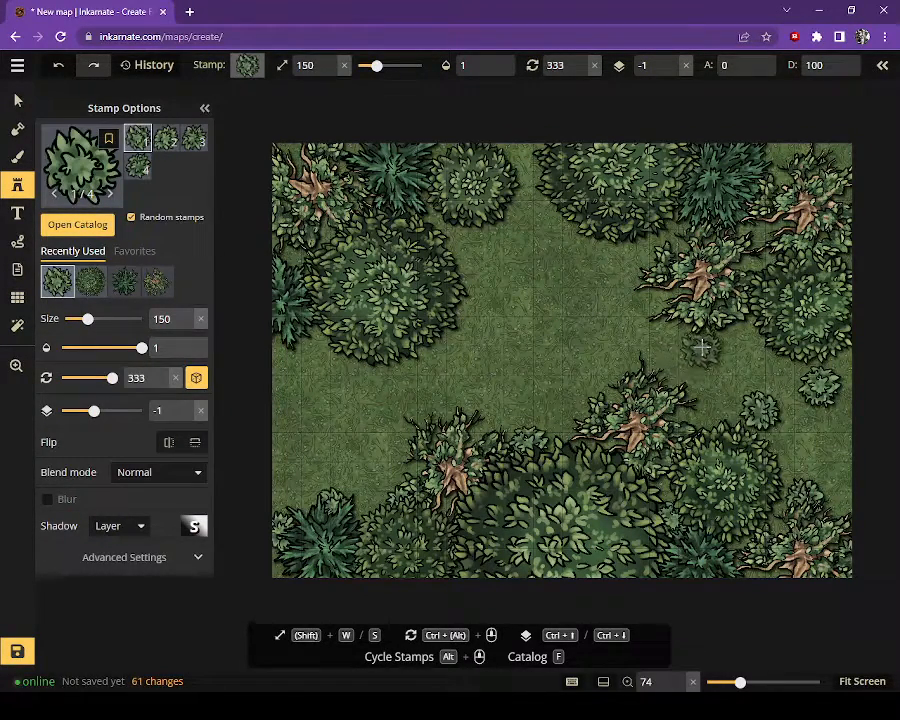
left_click(816, 476)
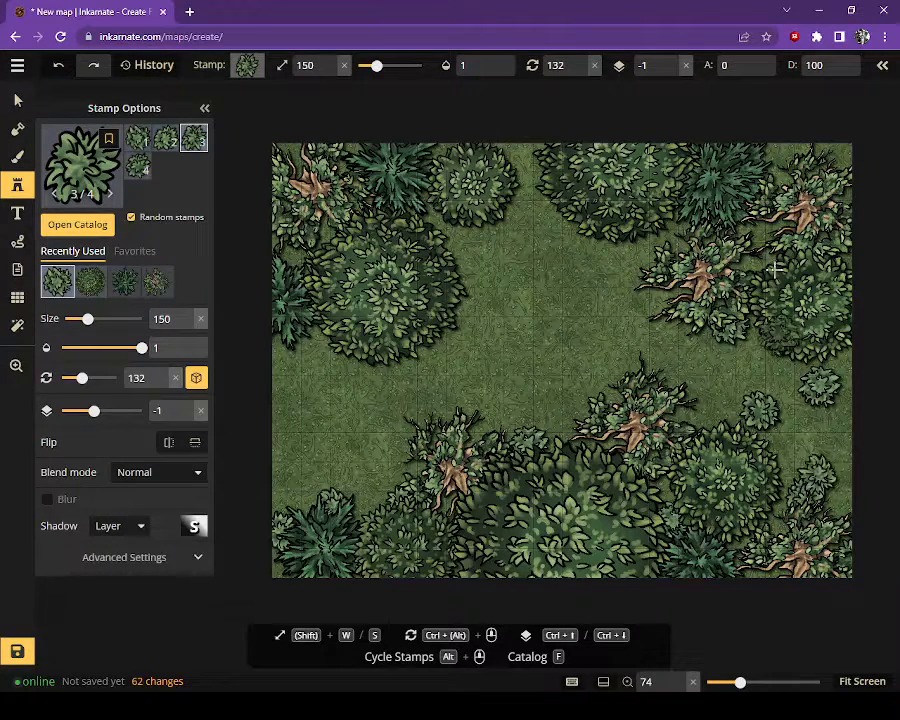
Tuck bushes between the upper-right trees and around the large foliage tree at the map's top edge
left_click(778, 216)
left_click(820, 249)
left_click(800, 155)
left_click(708, 182)
left_click(550, 203)
left_click(536, 167)
Fill the gaps between the trees along the map's top-left edge and upper-left side with bushes
left_click(455, 148)
left_click(405, 160)
left_click(335, 155)
left_click(288, 150)
left_click(300, 205)
left_click(288, 258)
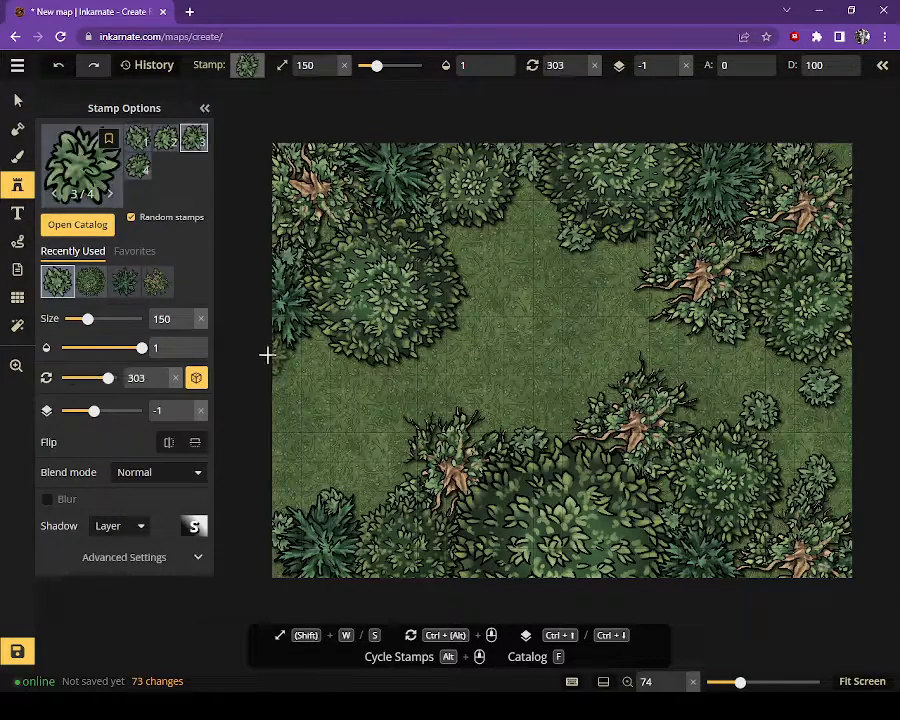
Scatter bushes over the open grass on the map's left side, above the lower-left dead tree and beside the large upper-left tree
left_click(305, 388)
left_click(293, 440)
left_click(357, 470)
left_click(358, 385)
left_click(432, 402)
left_click(442, 238)
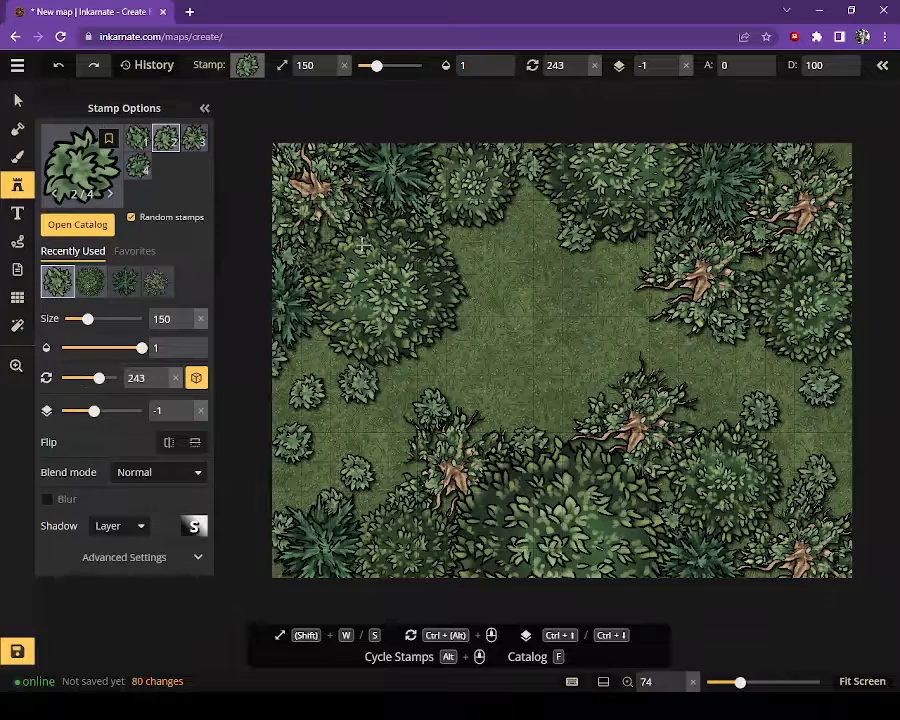
Place bushes along the clearing's upper edge and beside the dead tree on its right side
left_click(457, 239)
left_click(531, 212)
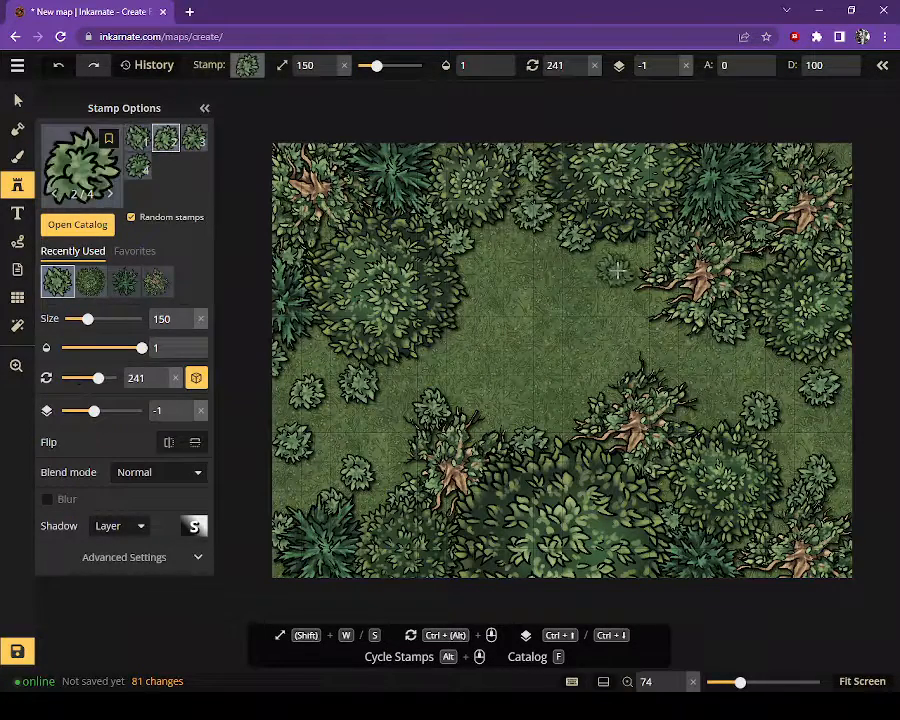
left_click(635, 318)
left_click(526, 318)
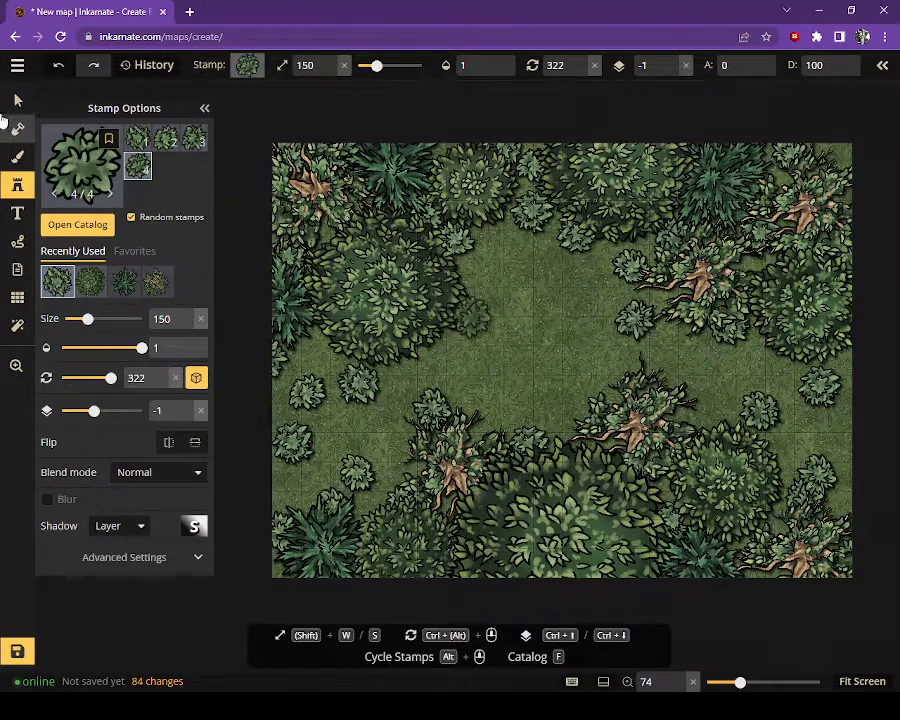
left_click(12, 103)
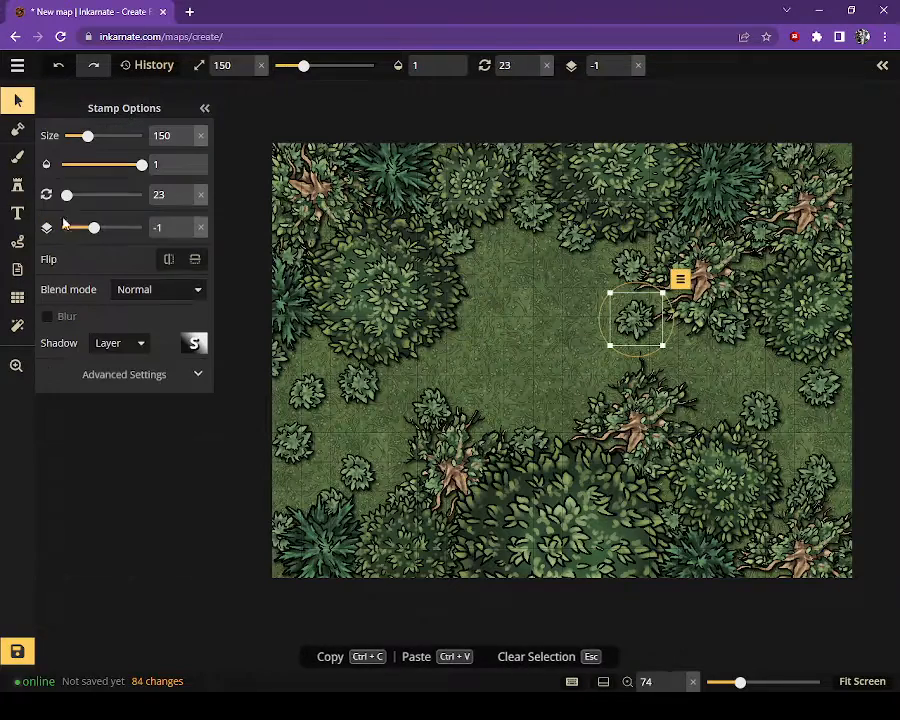
Place a Forest tree stump stamp above the lower-left dead tree and shift it slightly down and right
left_click(15, 185)
key("f")
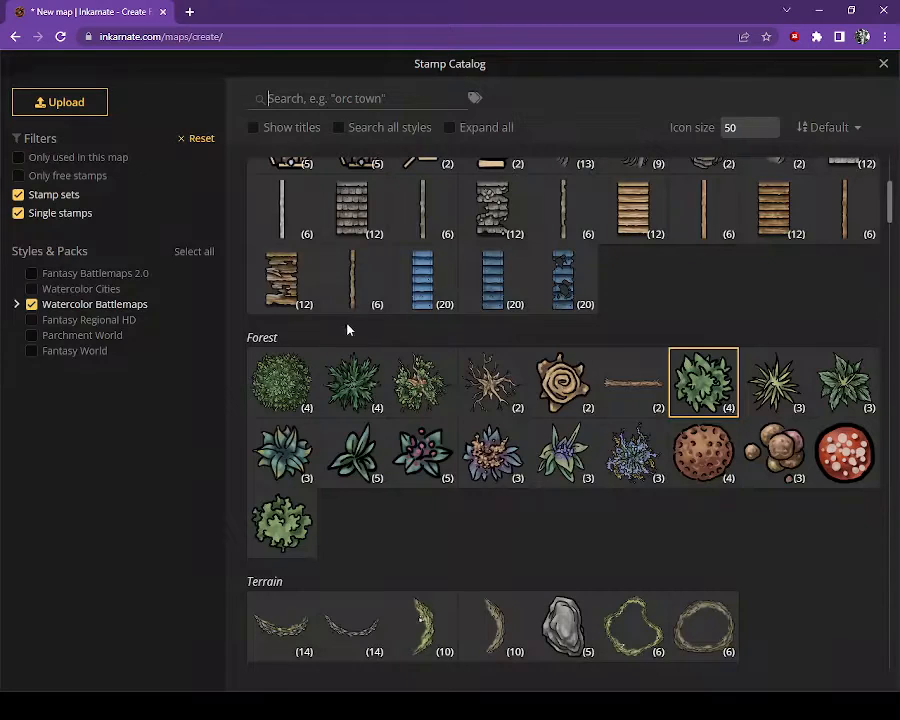
left_click(562, 388)
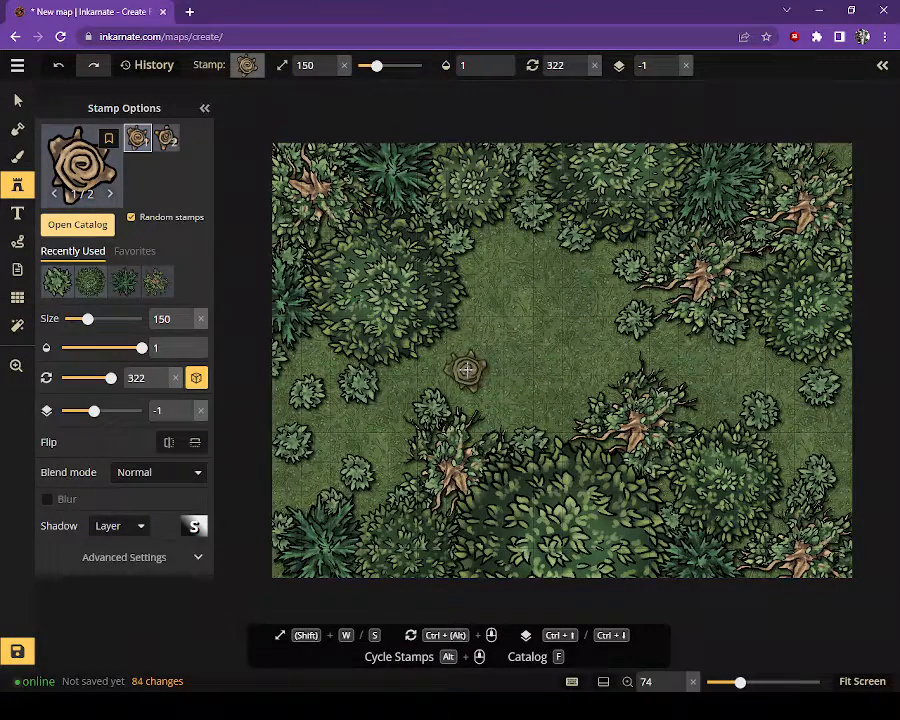
left_click(466, 370)
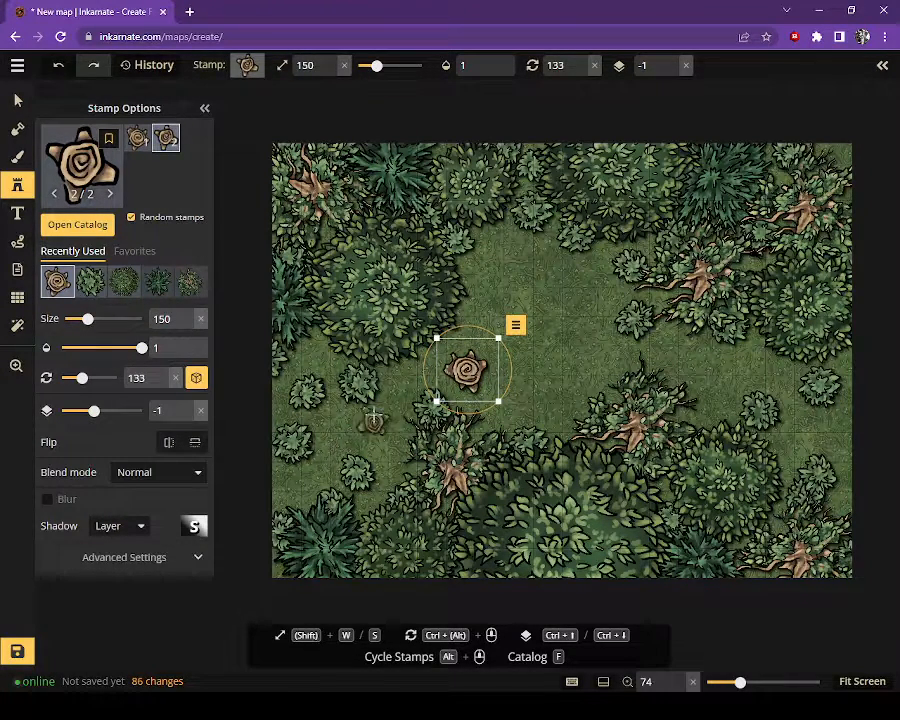
left_click(18, 104)
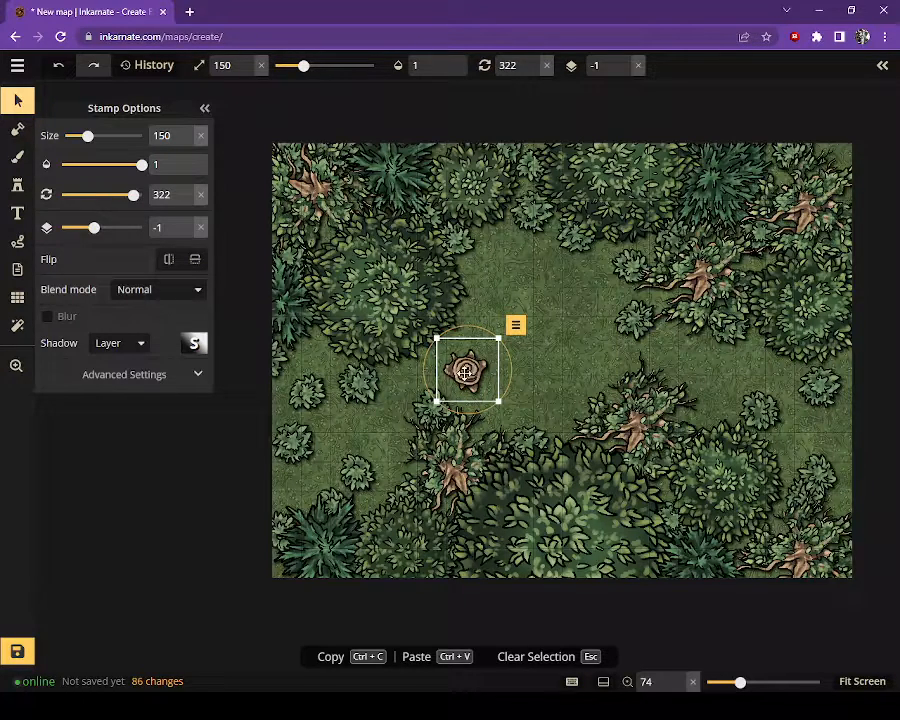
left_click_drag(468, 372, 487, 391)
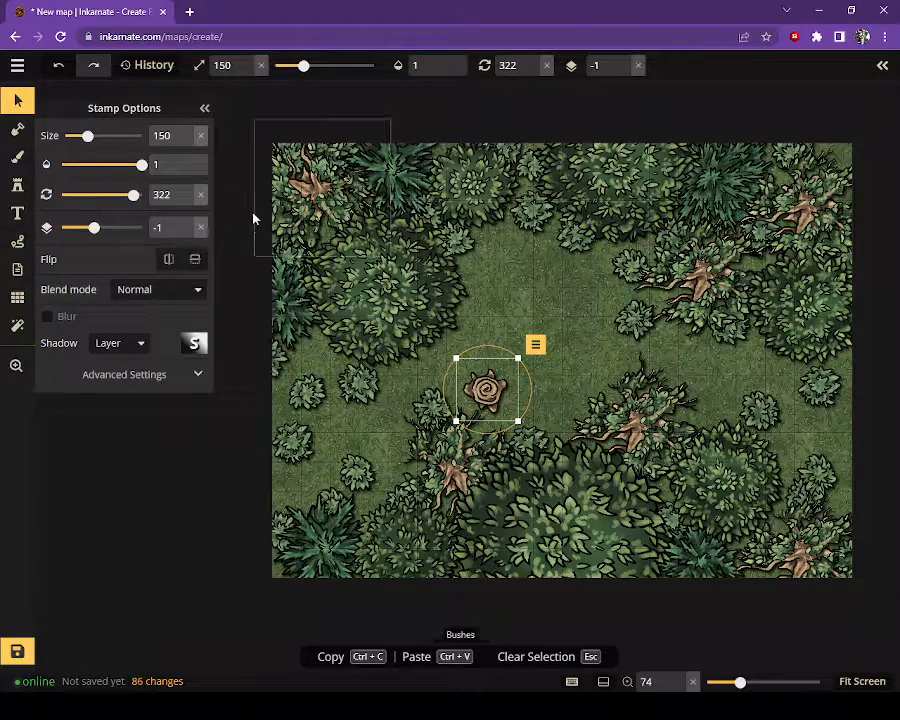
Place two more tree stumps, one in the clearing's upper-left part and one beside the bush on its right side
left_click(17, 185)
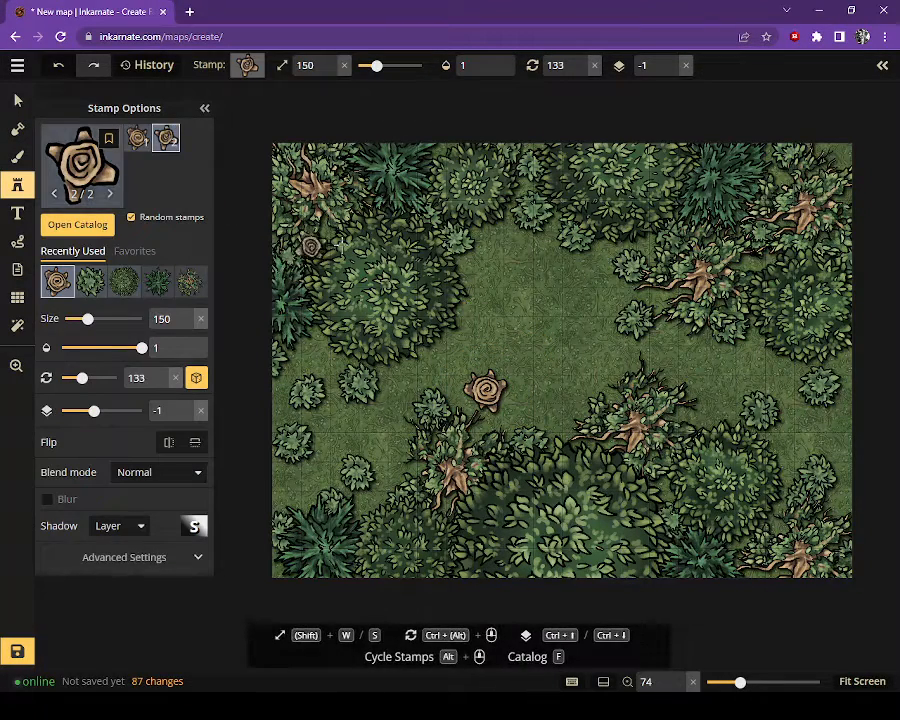
left_click(499, 257)
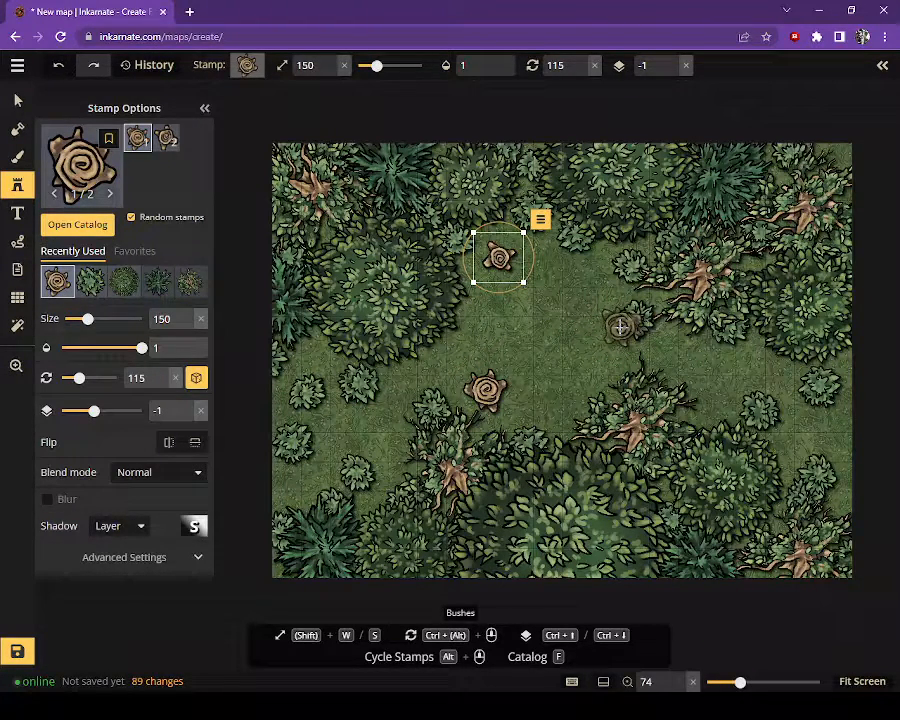
left_click(620, 327)
Delete the small tree stump in the upper-left part of the clearing
left_click(20, 103)
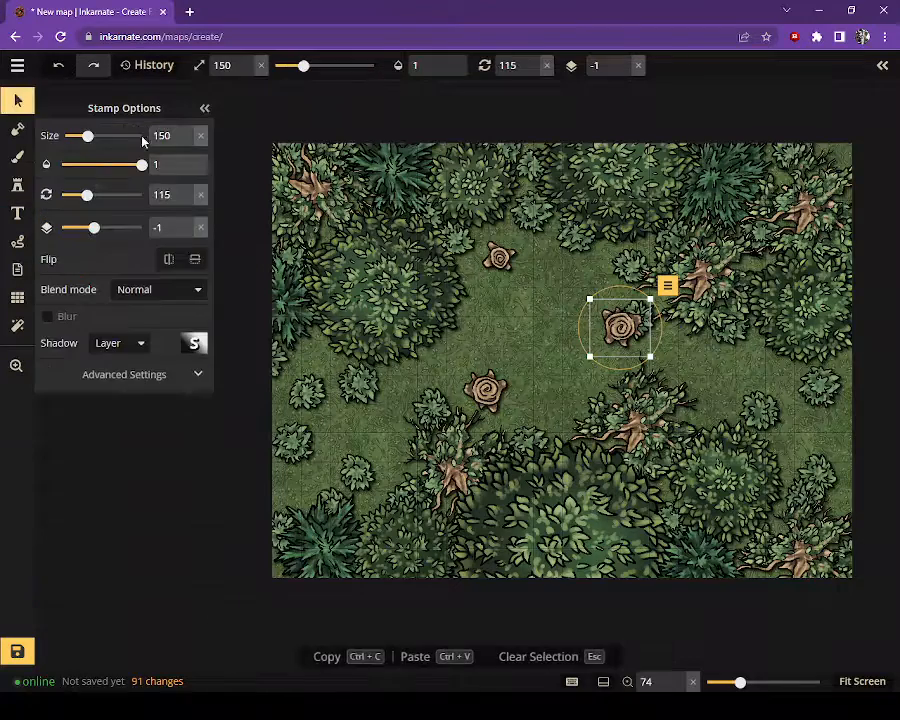
mouse_move(500, 258)
left_mouse_down()
mouse_move(514, 270)
mouse_move(494, 270)
left_mouse_up()
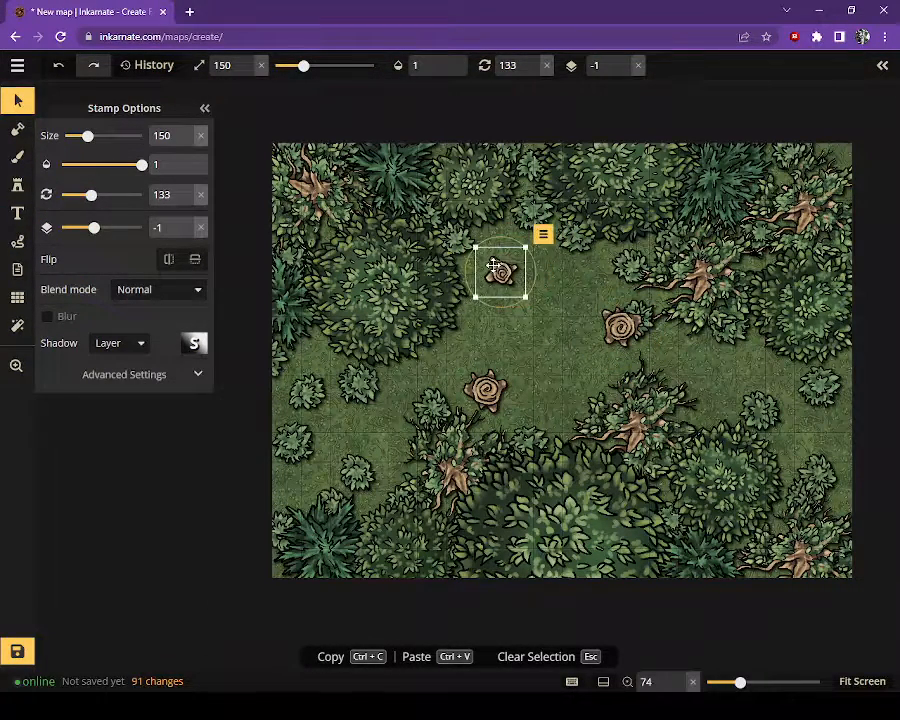
key("Delete")
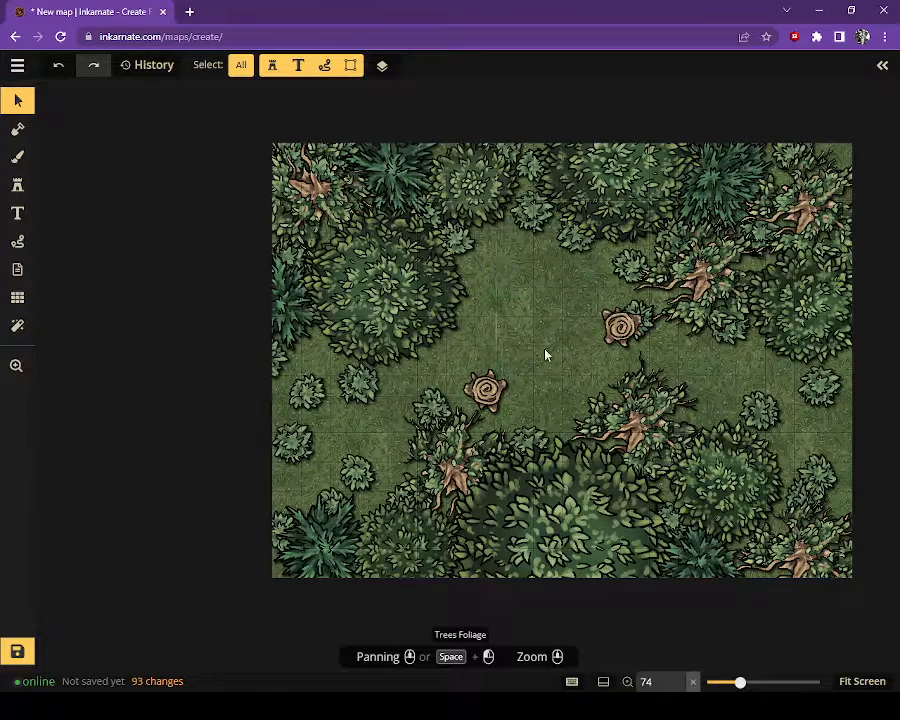
Choose the broad-leaved green plant stamp set from the Forest catalog and place plants around the lower-left dead tree and along the left edge
left_click(17, 185)
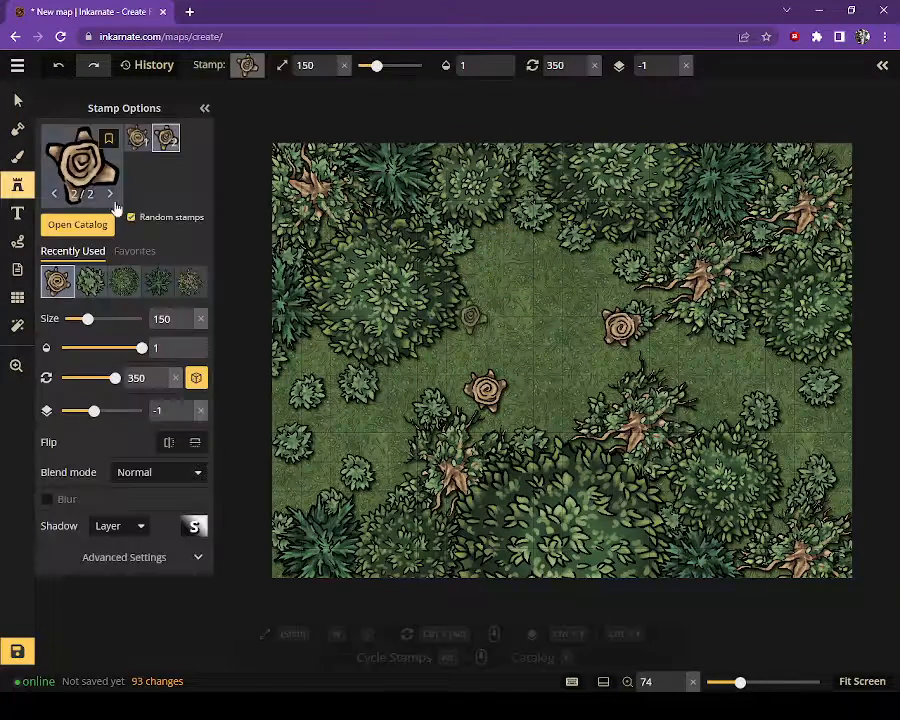
key("f")
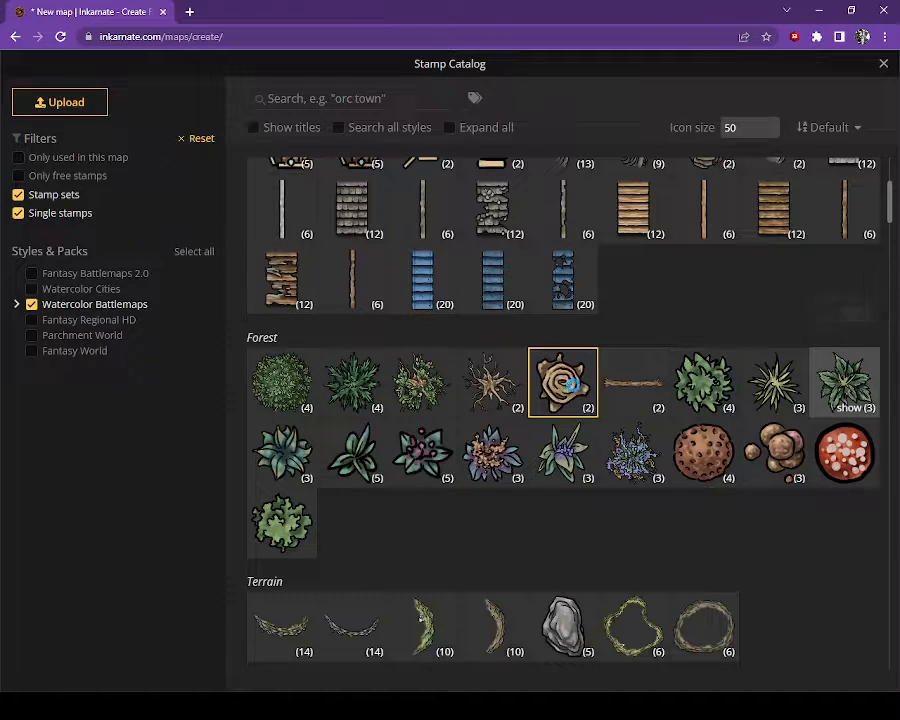
left_click(848, 385)
left_click(498, 433)
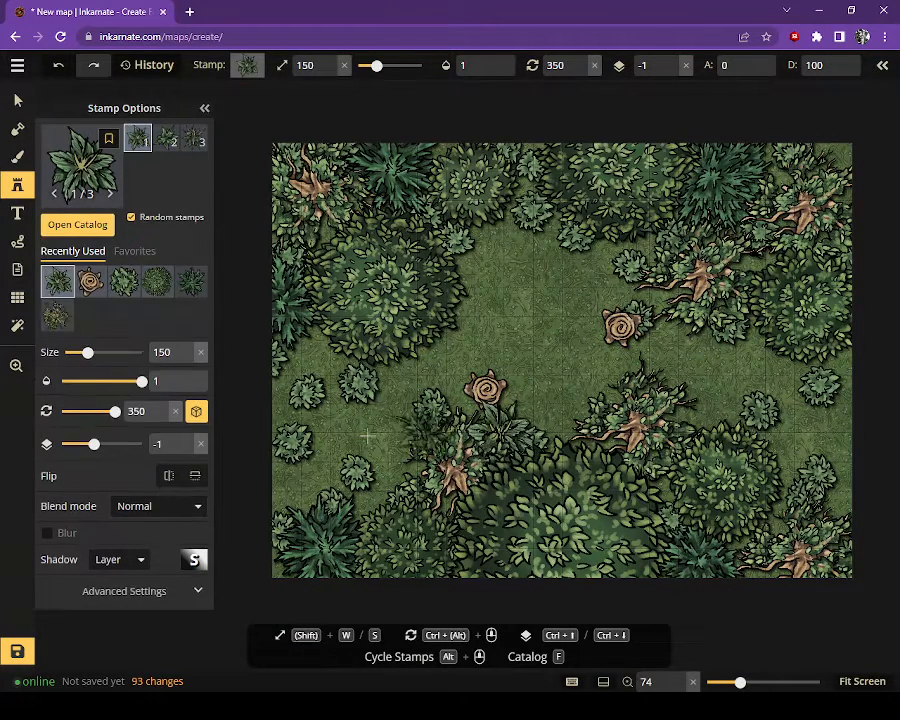
left_click(391, 475)
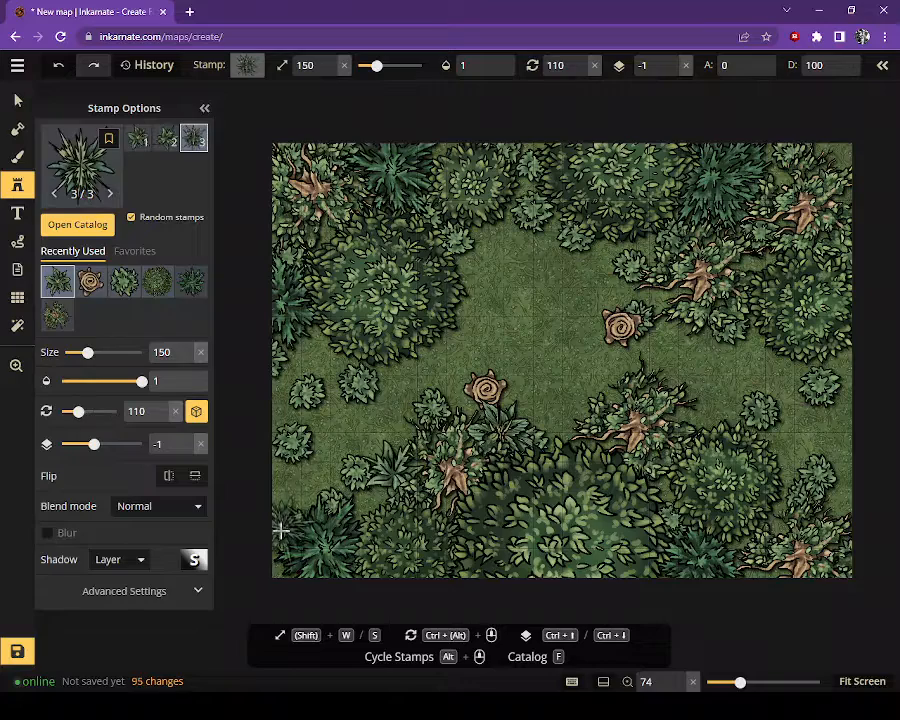
left_click(337, 377)
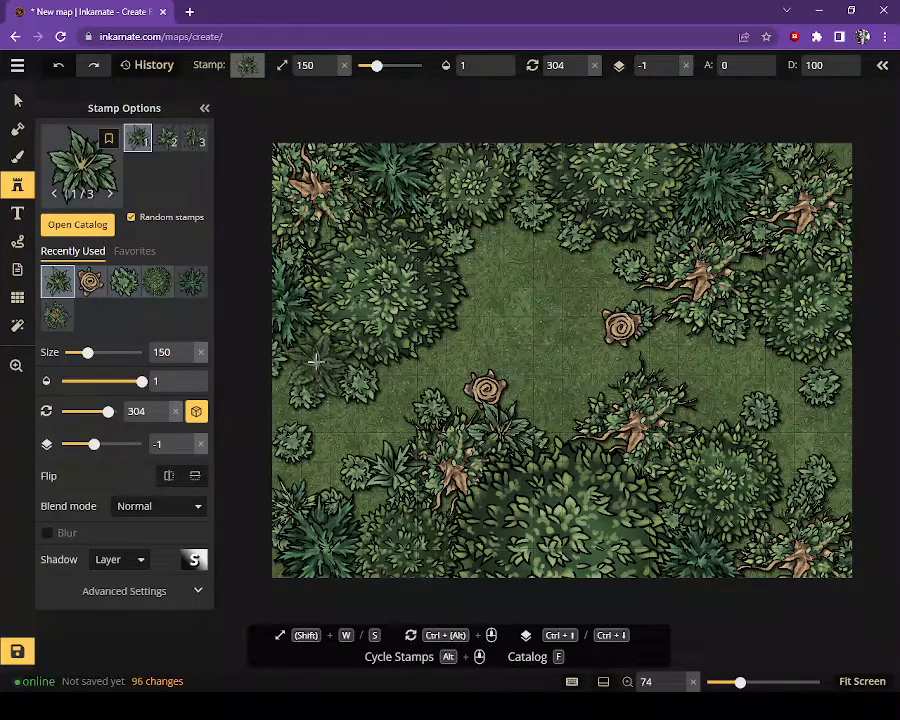
left_click(318, 356)
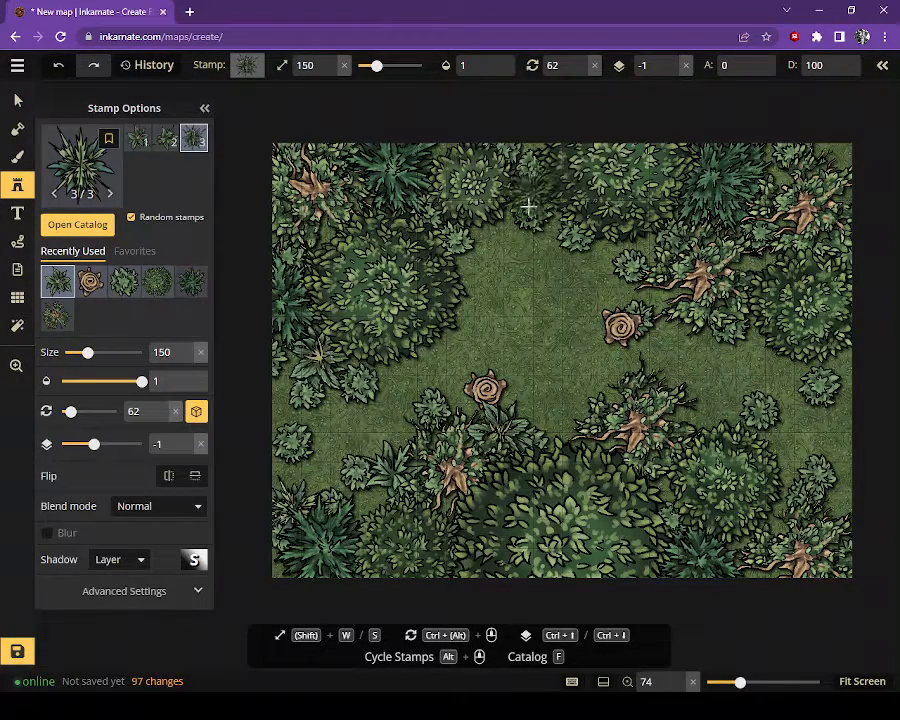
Place leafy green plants at the clearing's upper edge, around the upper-right dead tree and on the map's right edge
left_click(499, 234)
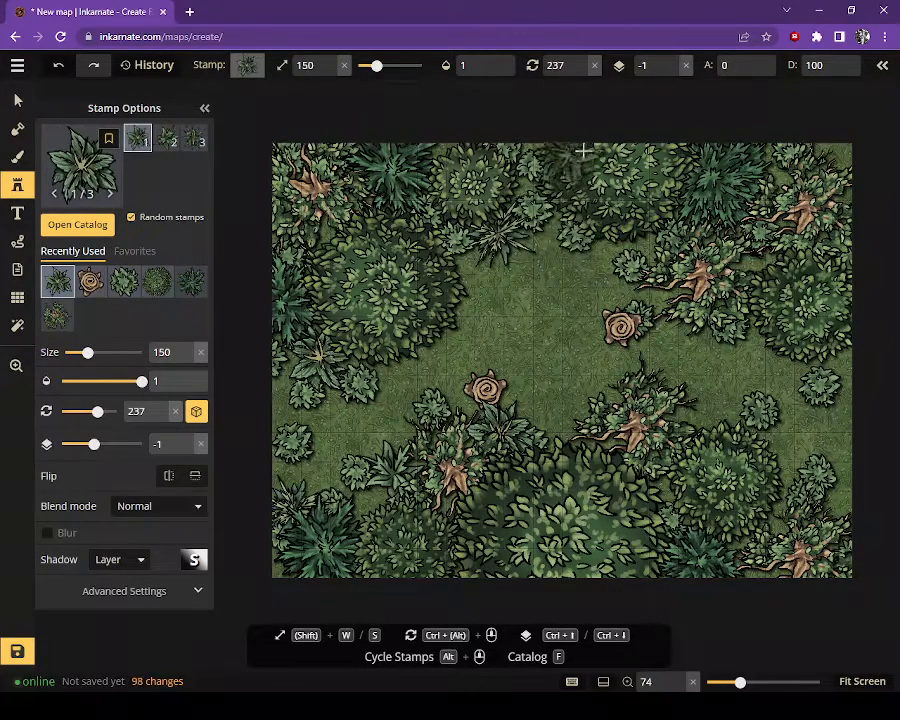
left_click(643, 231)
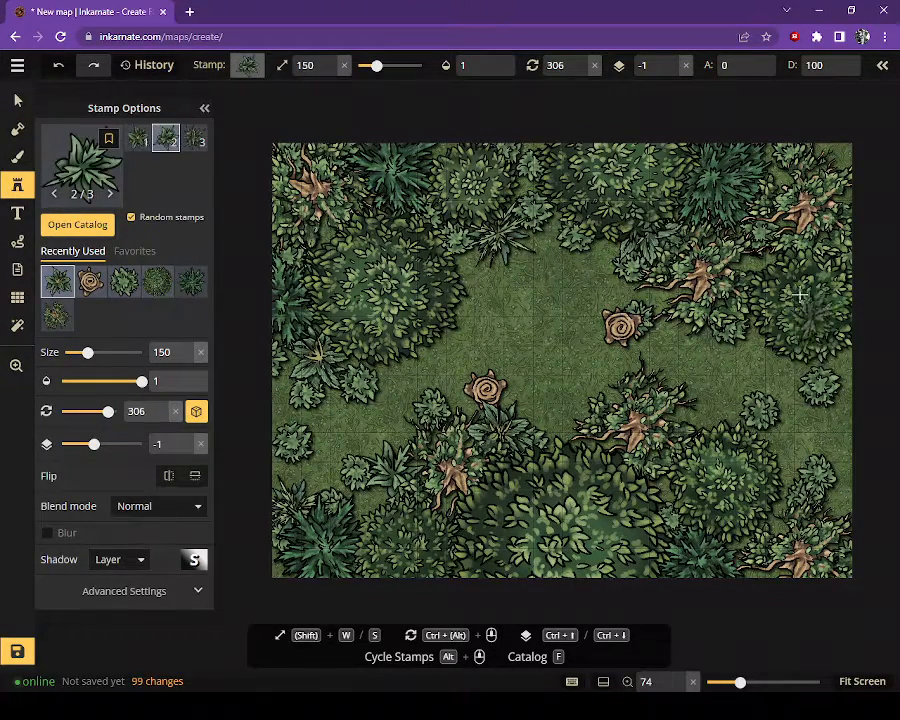
left_click(754, 257)
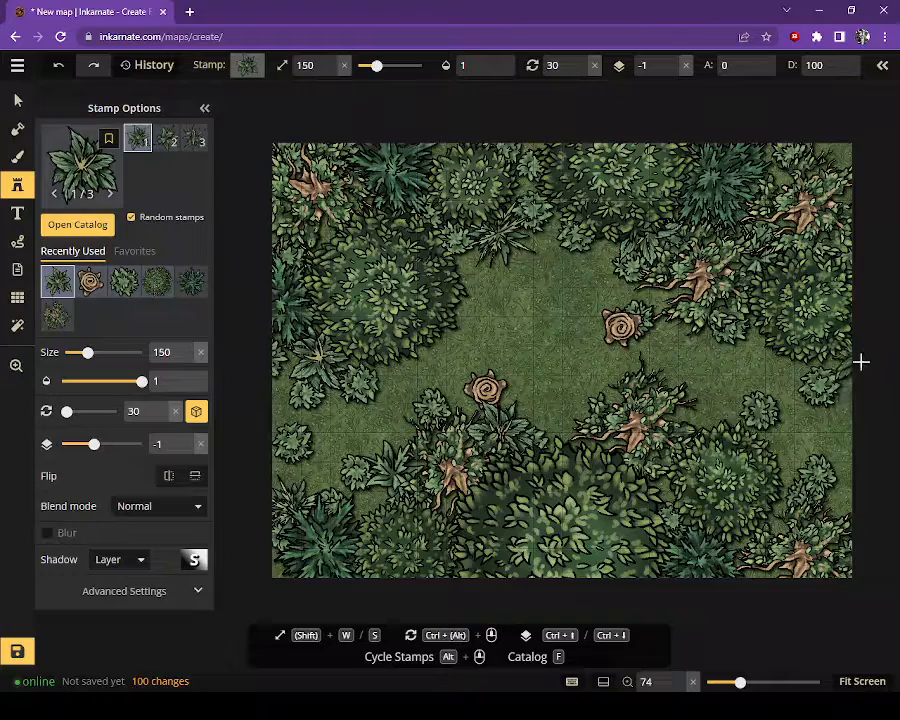
left_click(864, 358)
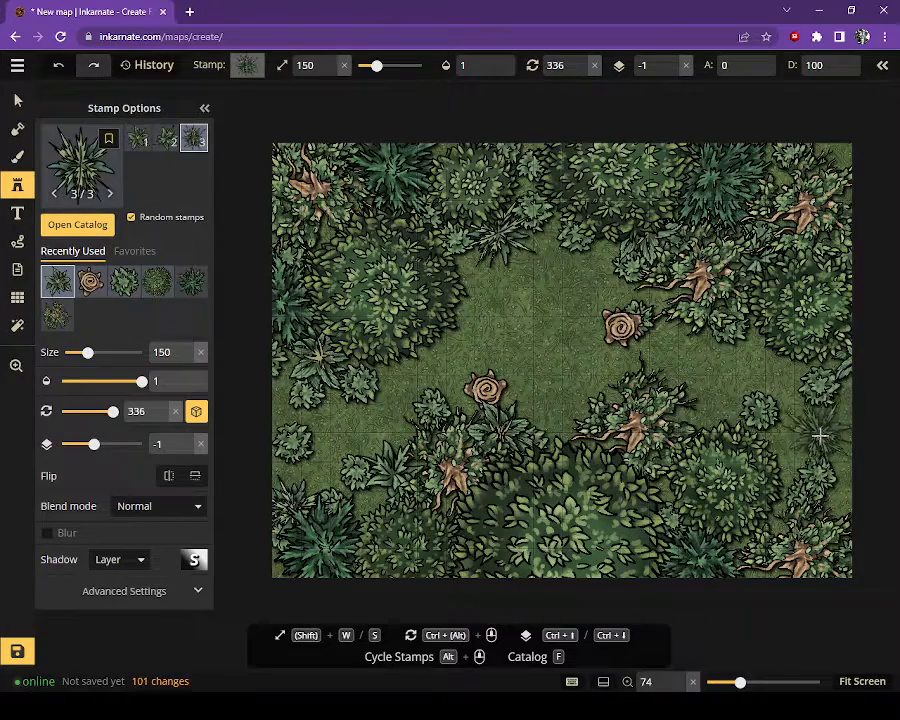
Place leafy green plants near the lower-right dead trees and between the large foliage trees along the clearing's lower edge
left_click(843, 496)
left_click(700, 419)
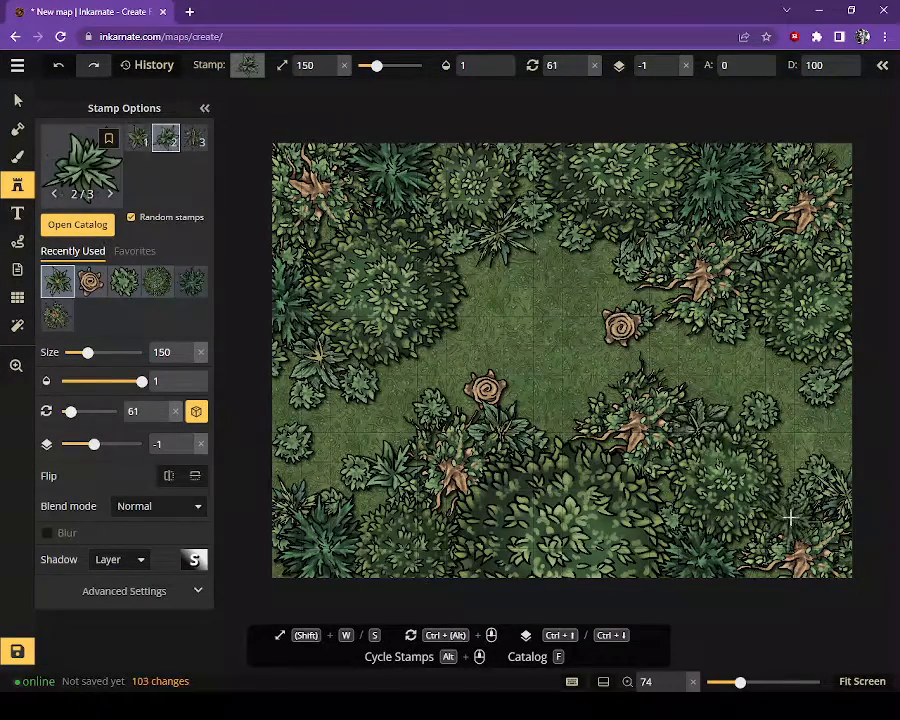
left_click(788, 515)
left_click(653, 497)
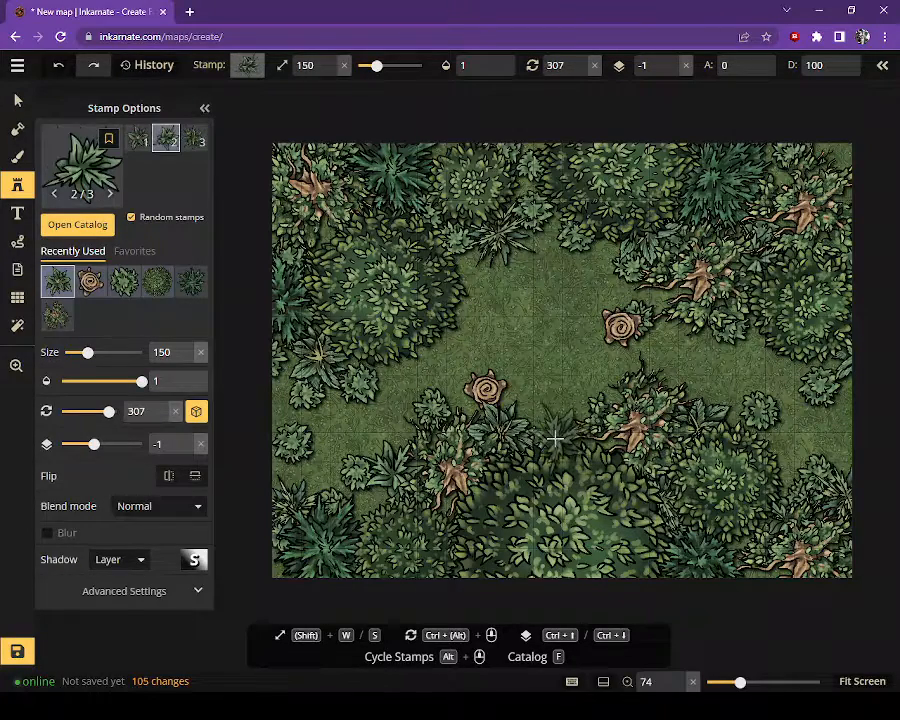
left_click(477, 310)
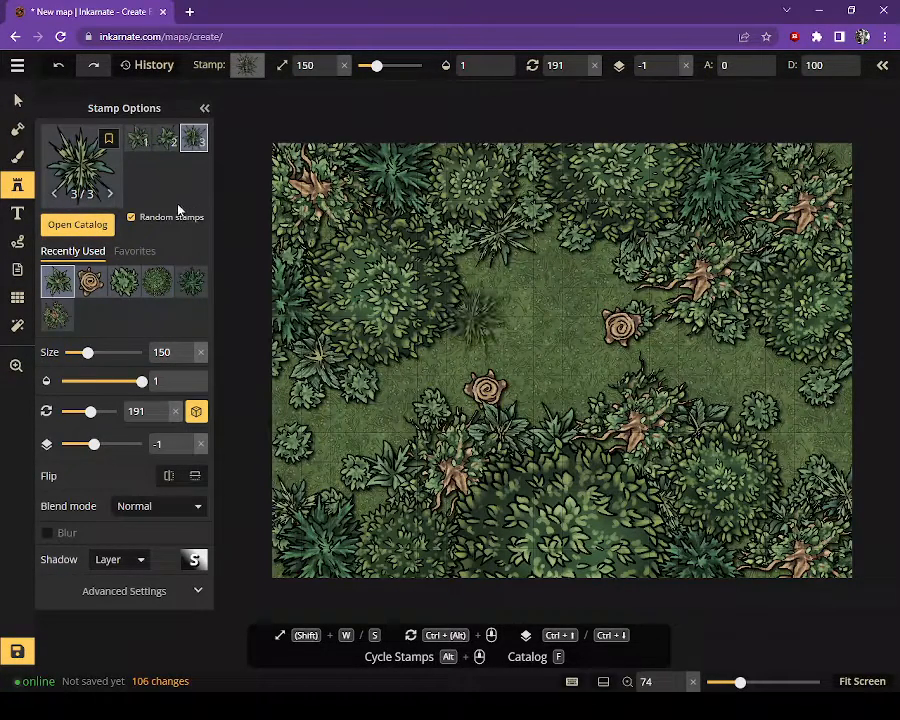
Choose the small blue, pink and green plant stamp set from the Forest catalog and place plants in the map's lower-left area and left edge
left_click(70, 226)
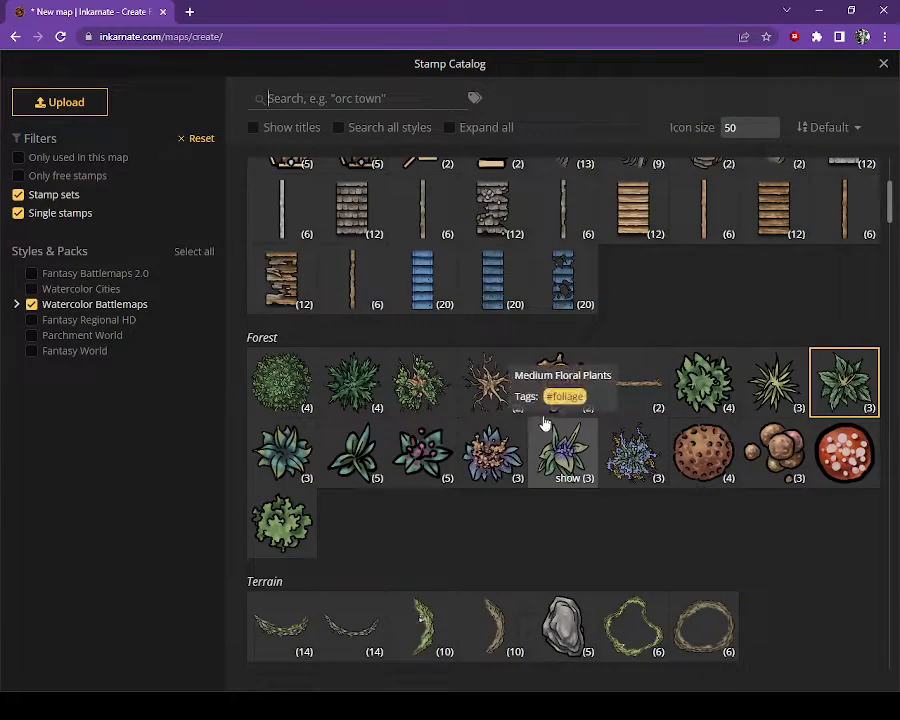
left_click(277, 458)
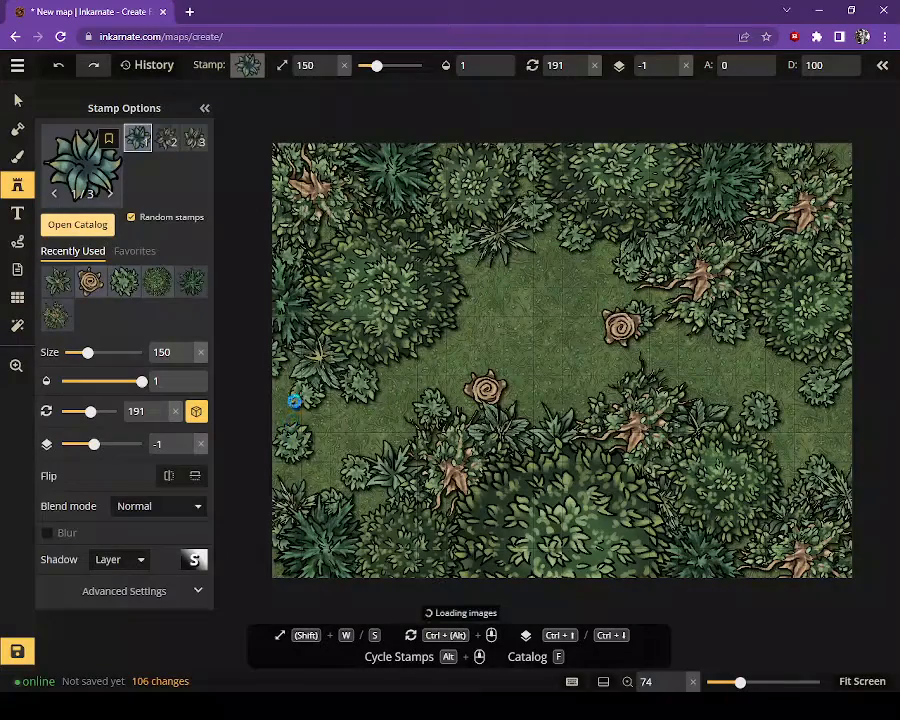
left_click(365, 497)
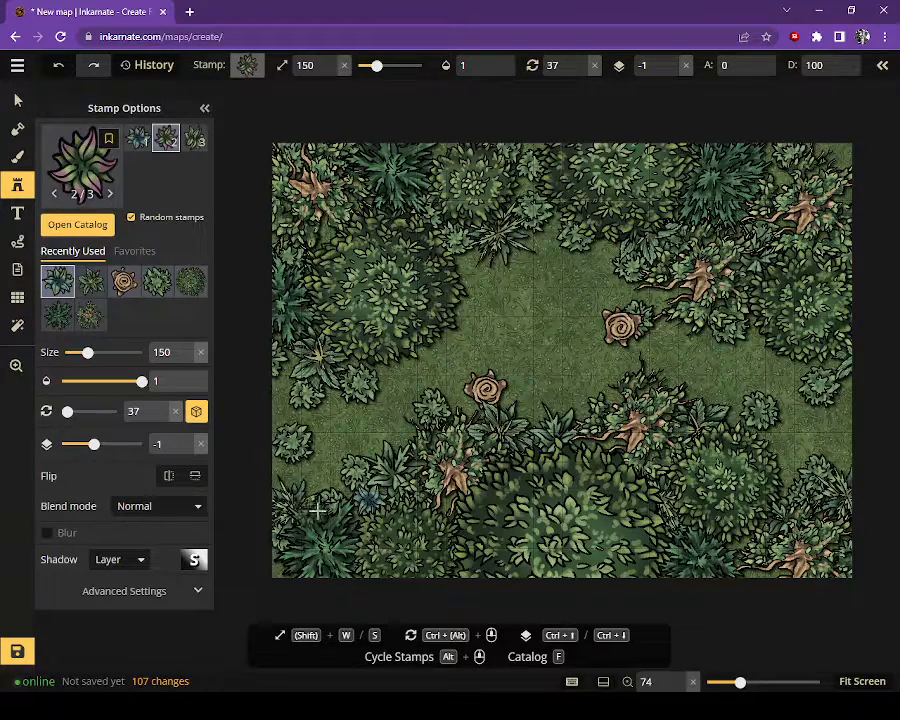
left_click(330, 440)
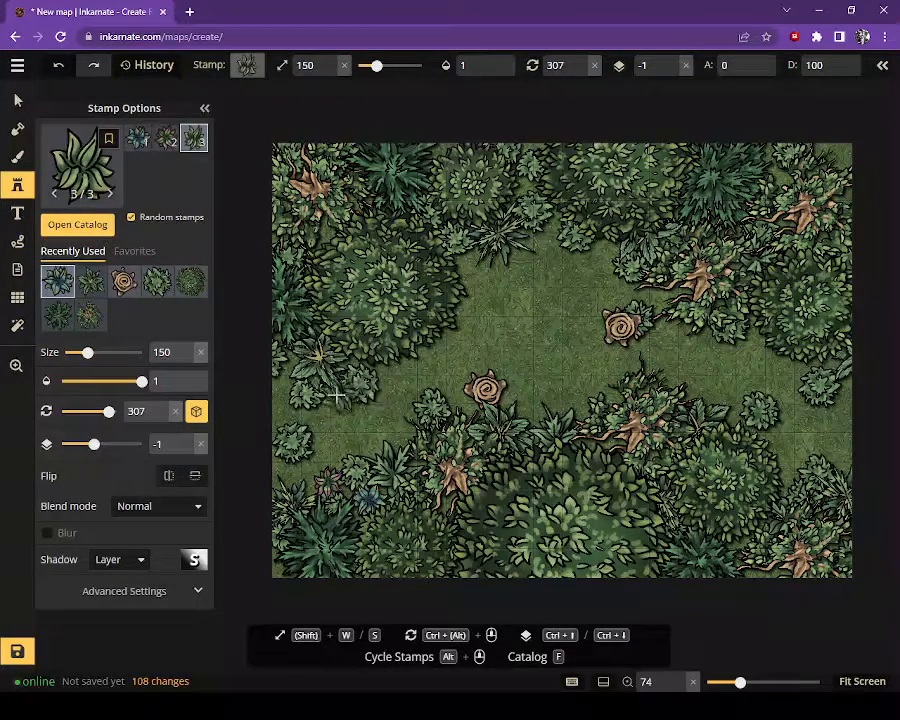
left_click(284, 380)
left_click(284, 378)
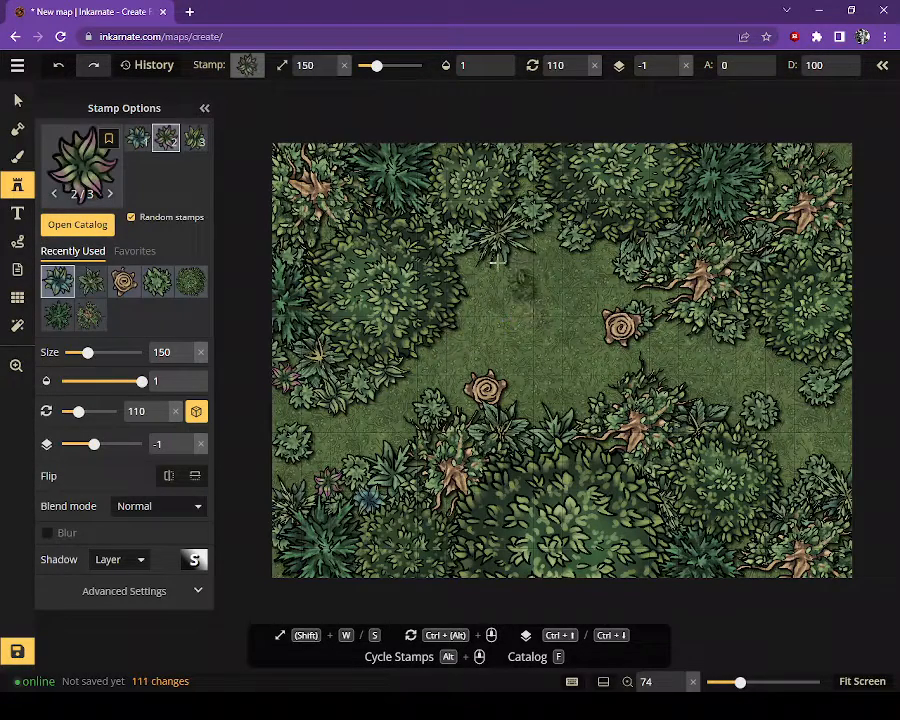
Place small coloured plants at the clearing's upper-left and upper-right edges and among the trees at the map's top
left_click(465, 256)
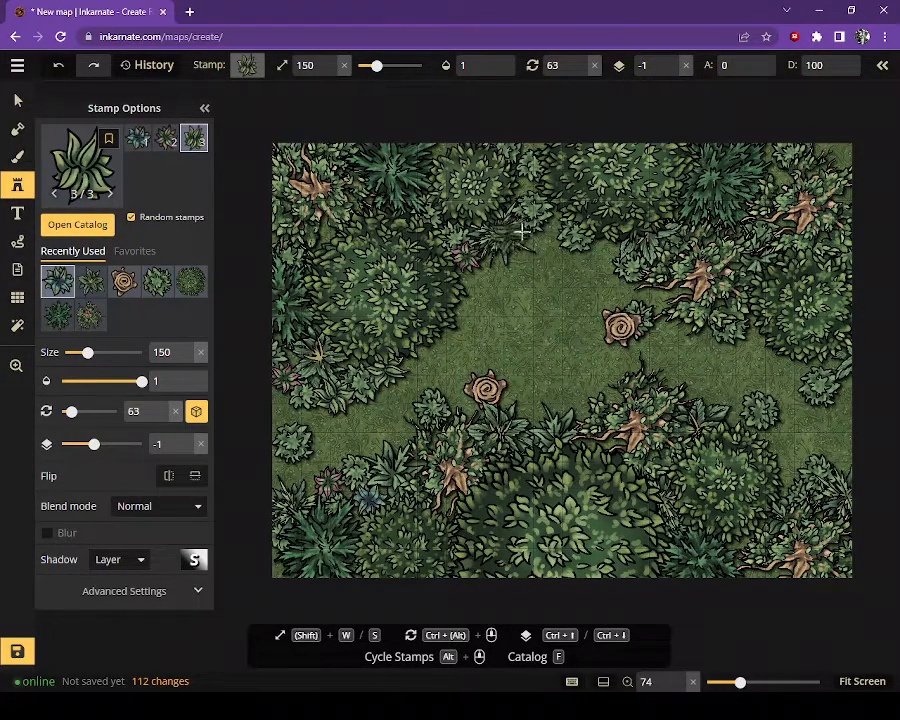
left_click(490, 148)
left_click(442, 145)
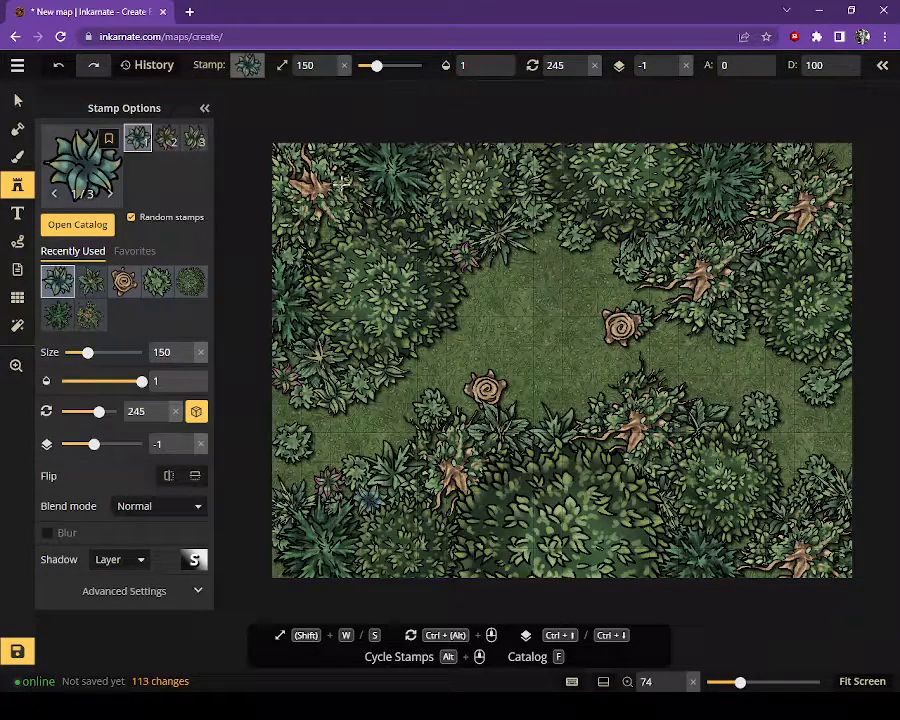
left_click(613, 242)
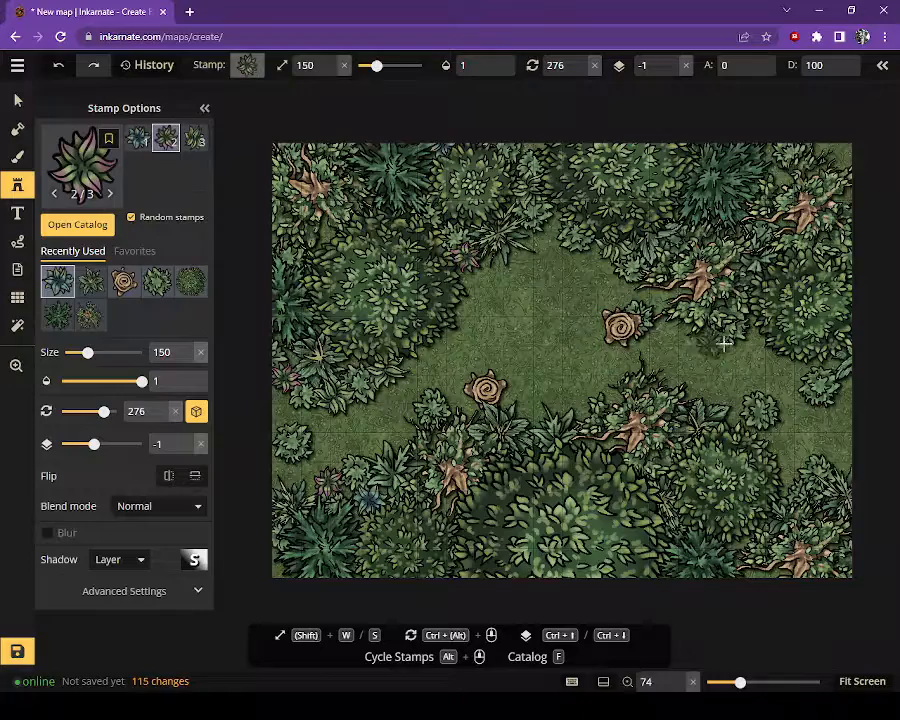
Scatter small coloured plants among the trees and bushes on the map's right side, down to the lower-right dead tree
left_click(790, 341)
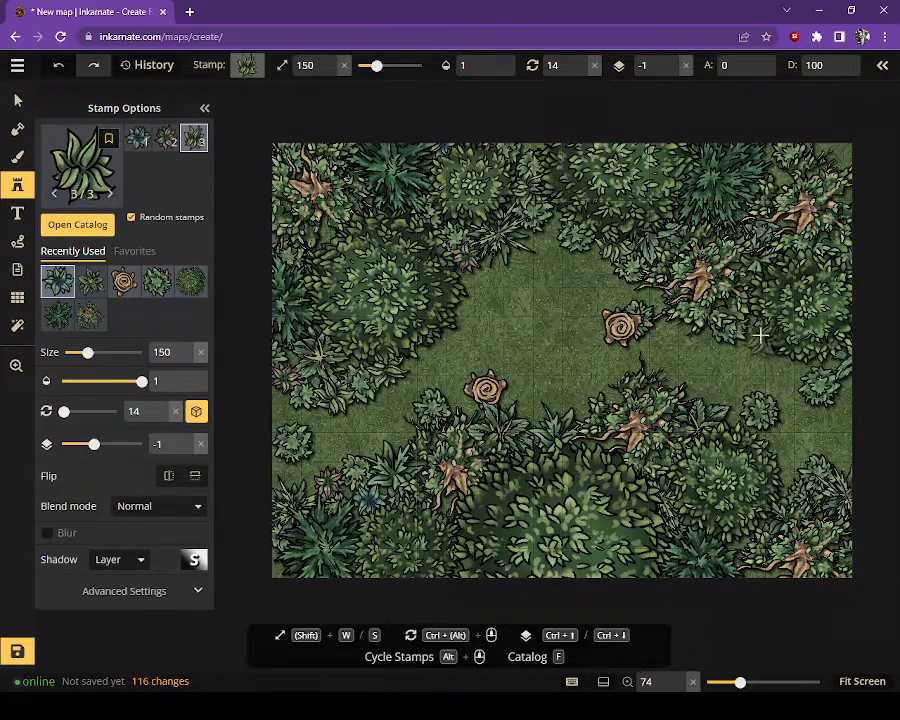
left_click(778, 172)
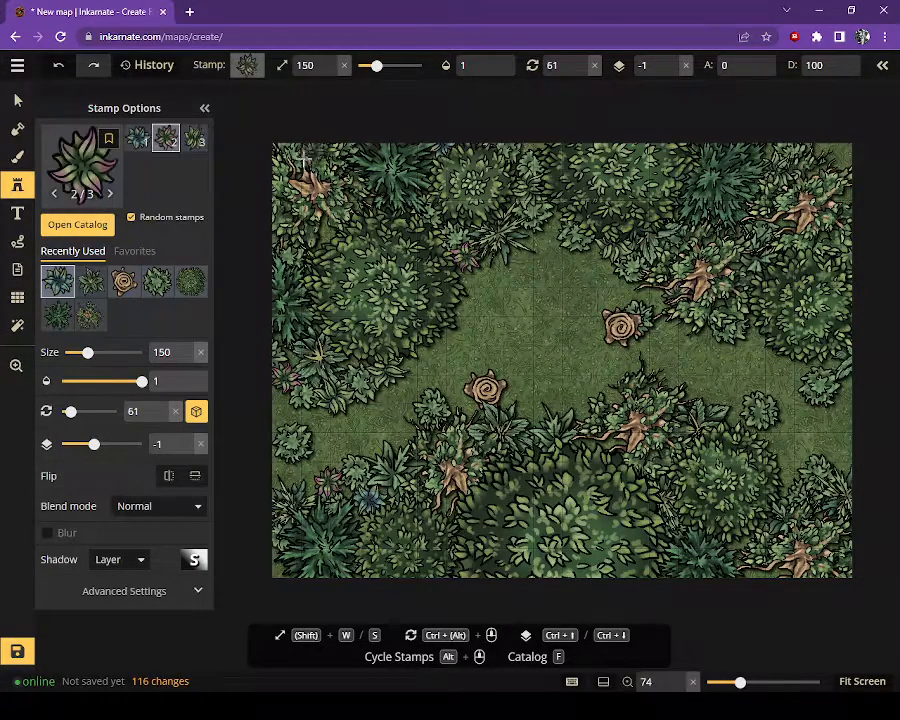
left_click(785, 458)
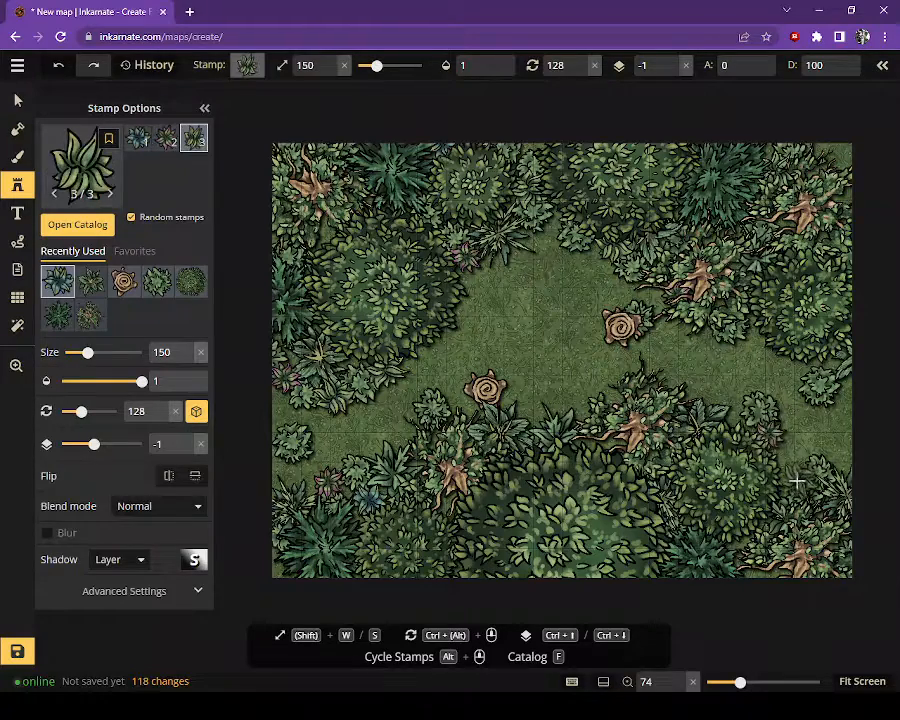
left_click(775, 515)
left_click(734, 547)
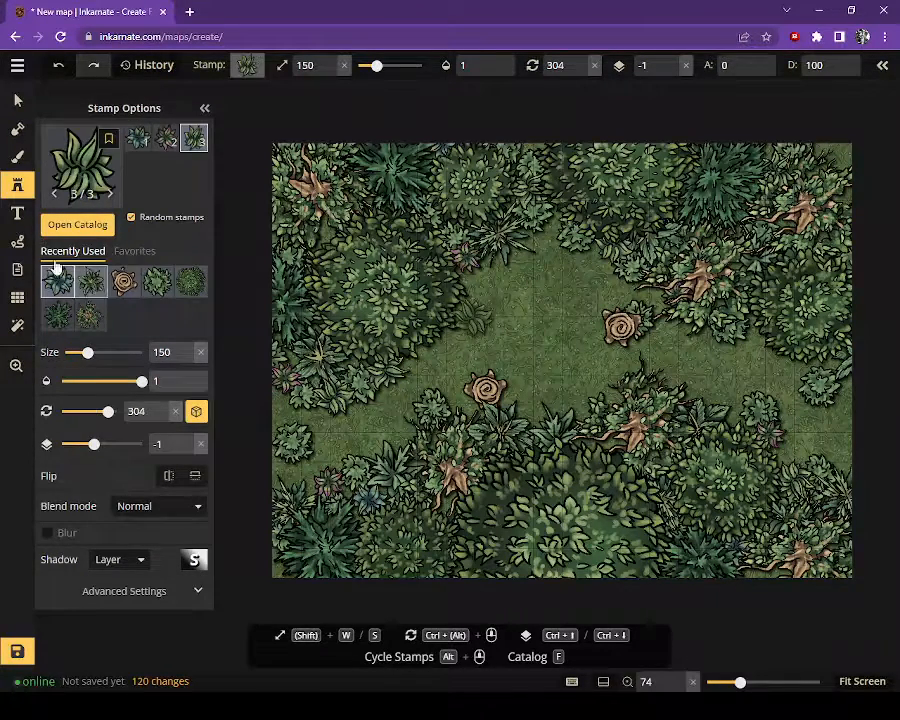
Select all seven Trees Foliage stamps together in the scene's object list
left_click(17, 100)
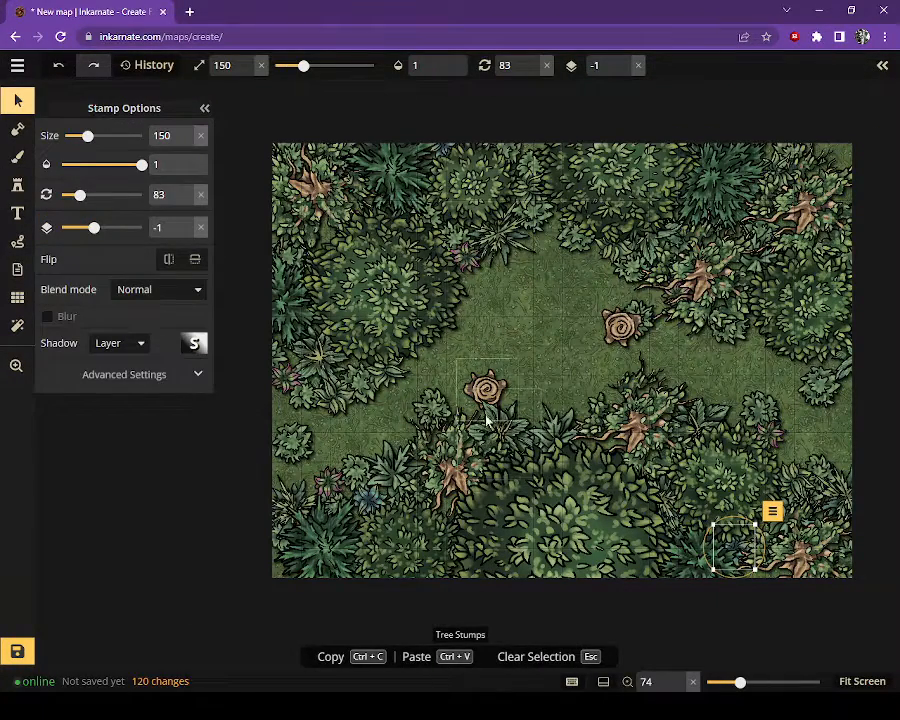
left_click(455, 462)
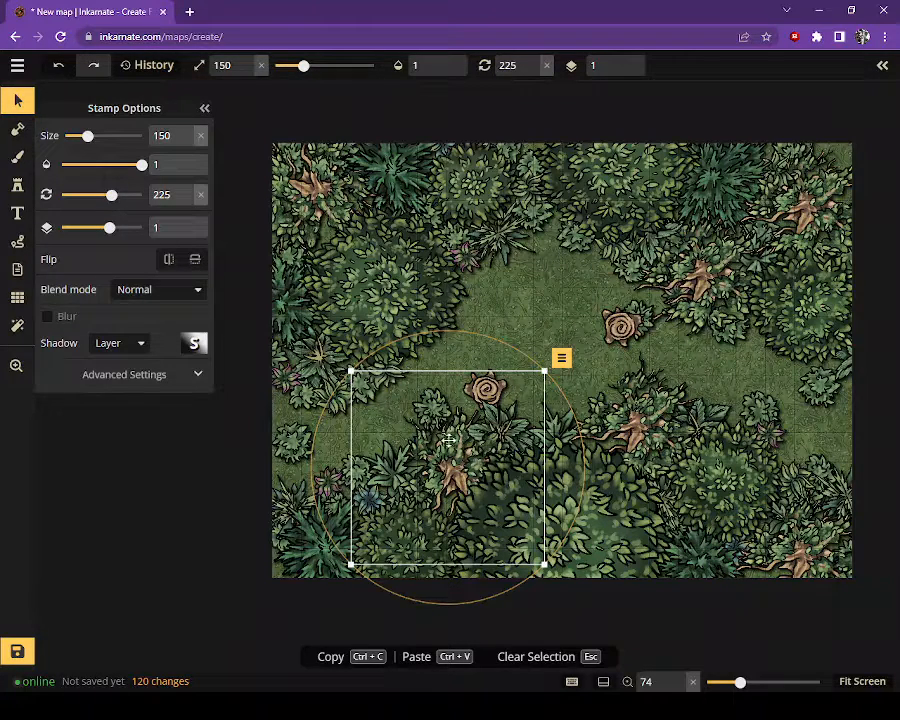
left_click(432, 408)
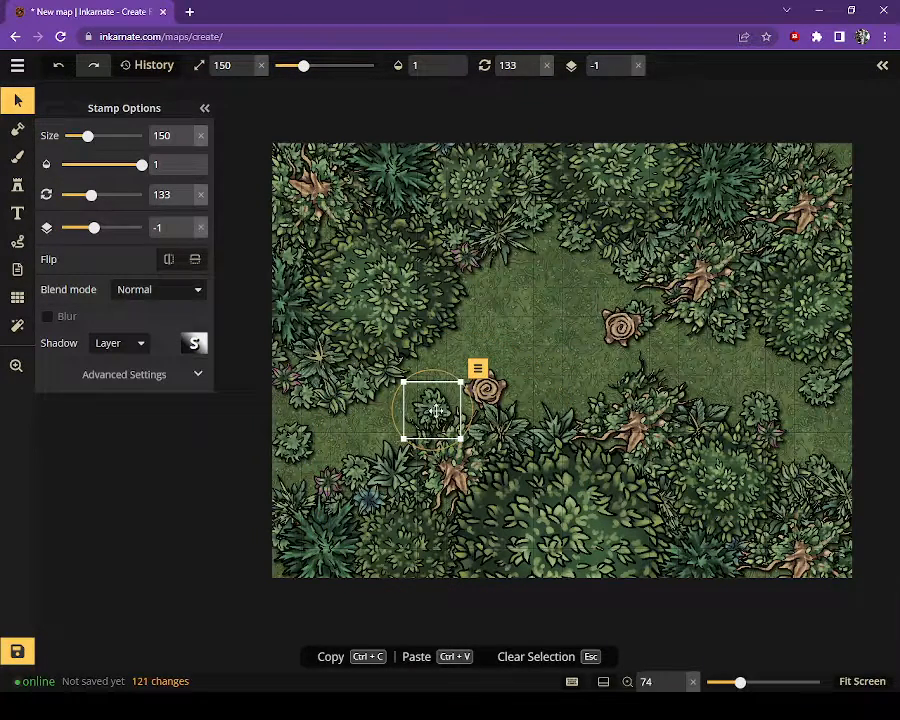
left_click(883, 68)
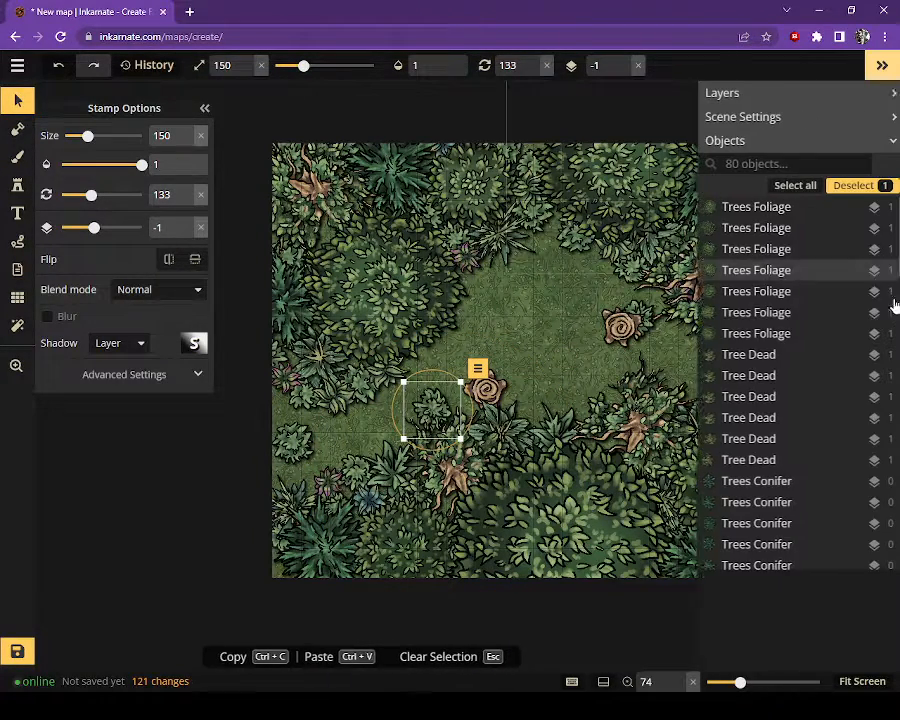
left_click(747, 207)
left_click(747, 230, "shift")
left_click(733, 253, "shift")
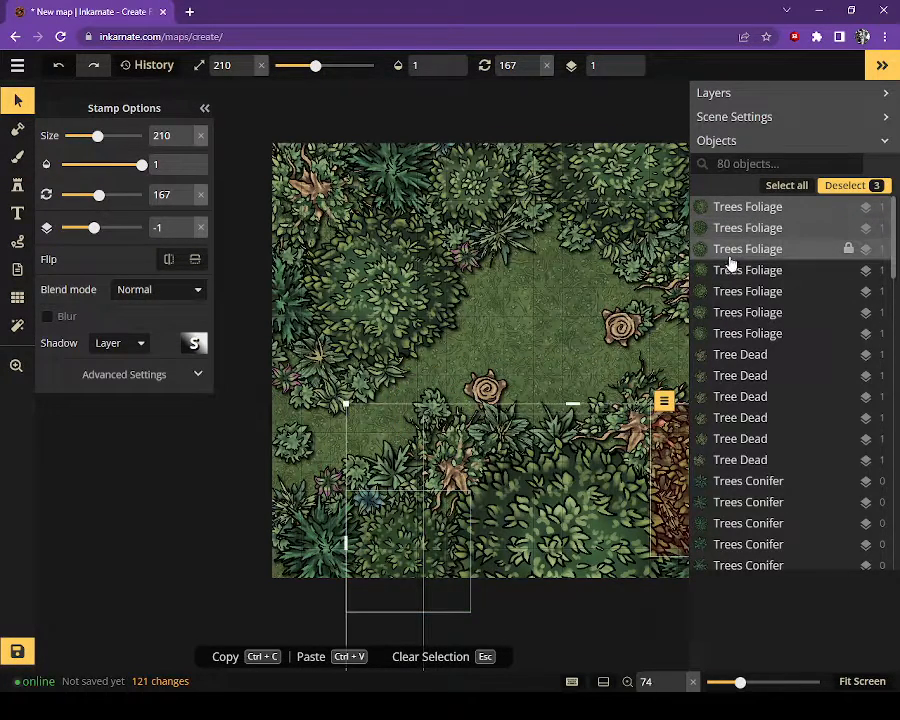
left_click(735, 274, "shift")
left_click(733, 293, "shift")
left_click(729, 314, "shift")
left_click(731, 333, "shift")
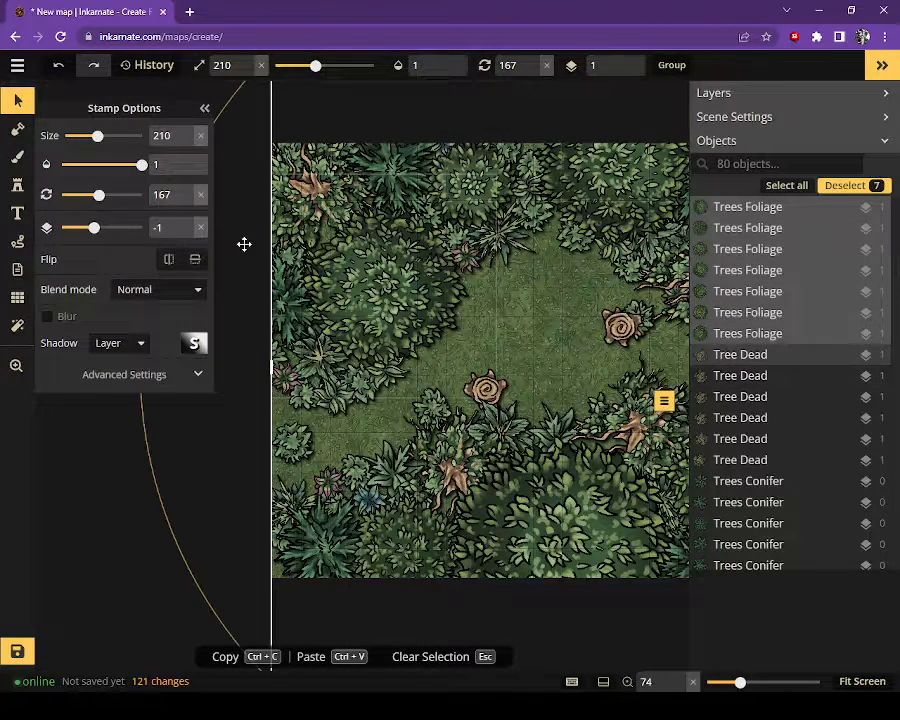
Recolour the selected Trees Foliage stamps purple by setting their hue filter to -175
left_click(188, 380)
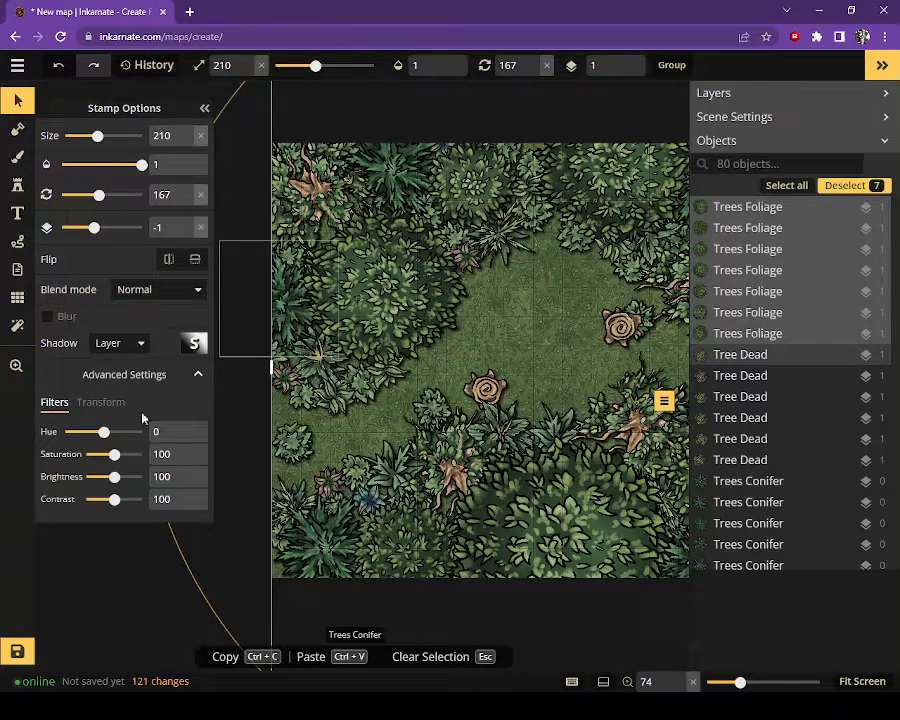
left_click(104, 403)
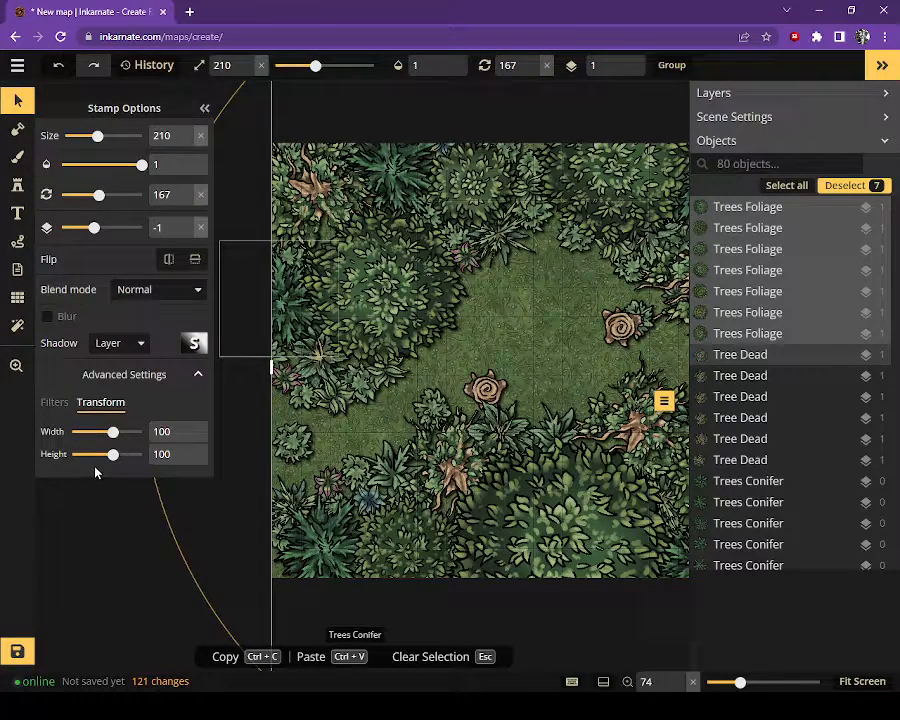
left_click(58, 402)
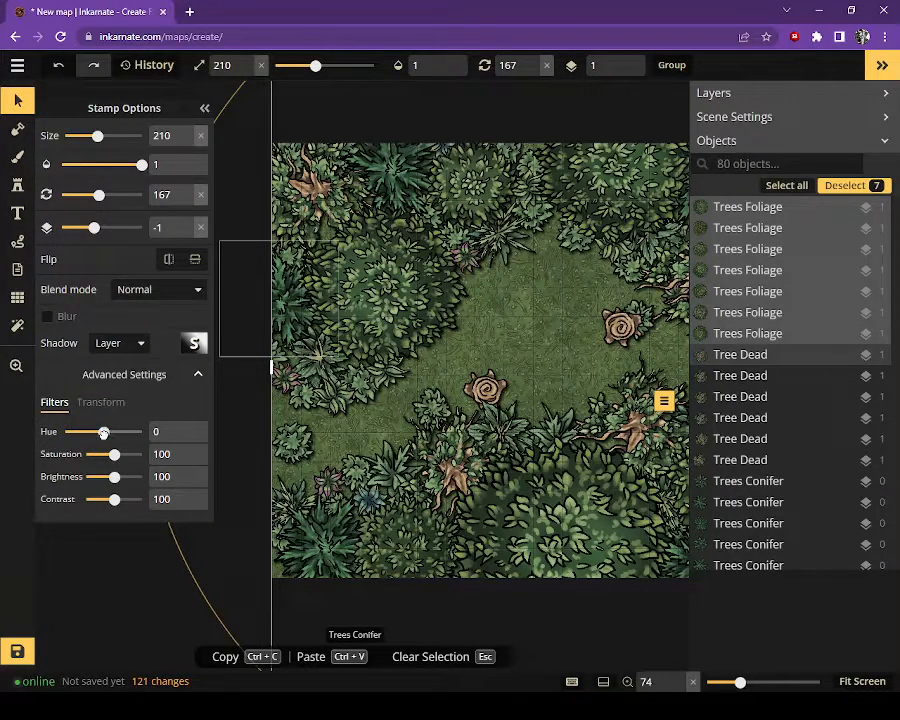
left_click_drag(103, 432, 102, 433)
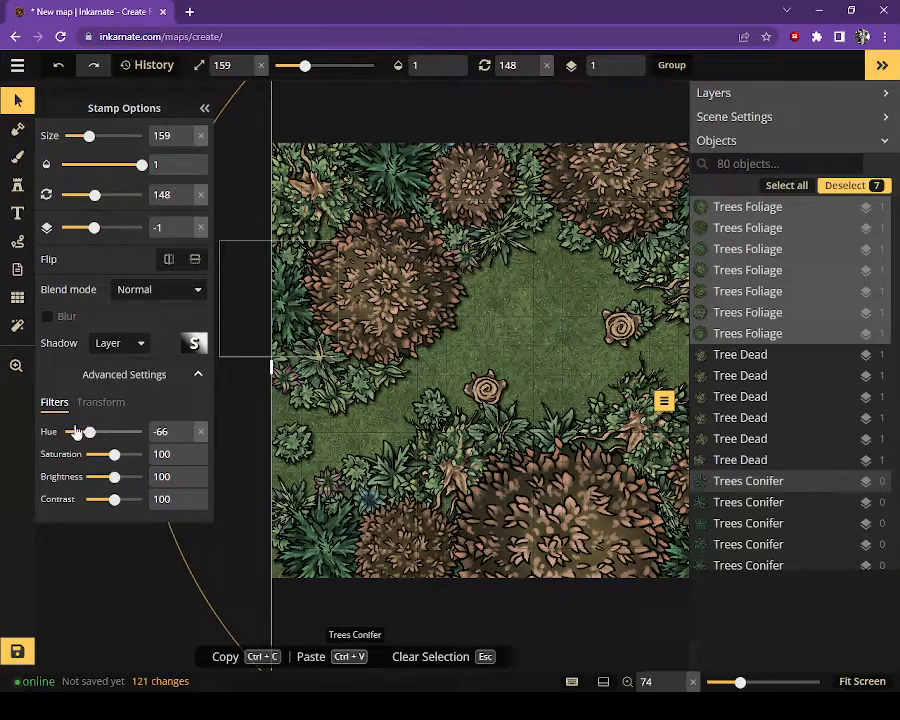
left_click_drag(76, 431, 67, 430)
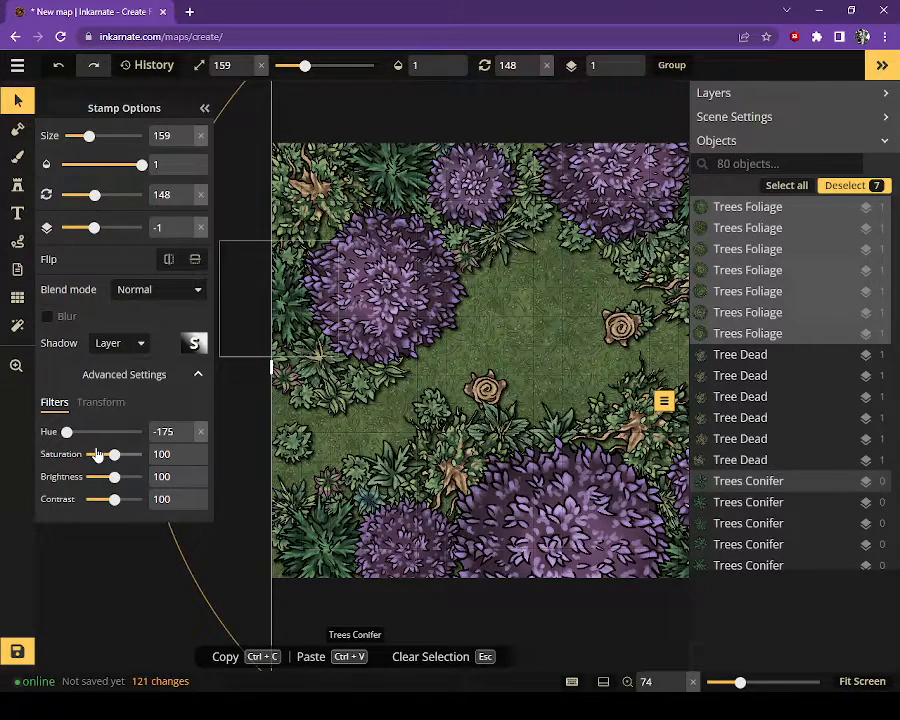
Select all six Tree Dead stamps in the object list and shift their hue to -84 for a pinkish colour
left_click(779, 360)
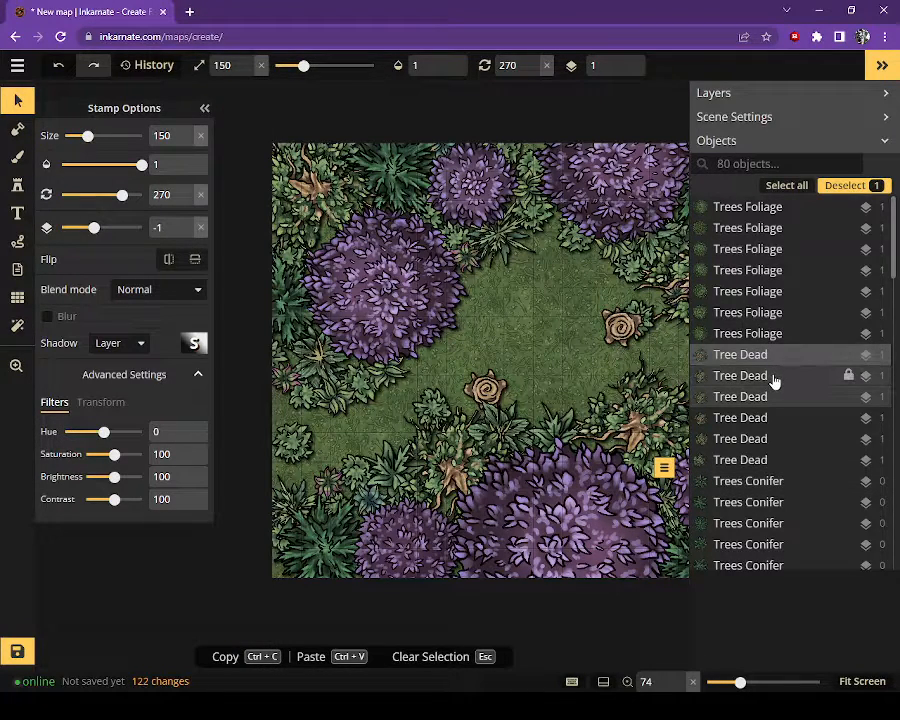
left_click(772, 377, "shift")
left_click(765, 397, "shift")
left_click(760, 418, "shift")
left_click(759, 440, "shift")
left_click(748, 461, "shift")
left_click_drag(83, 441, 69, 430)
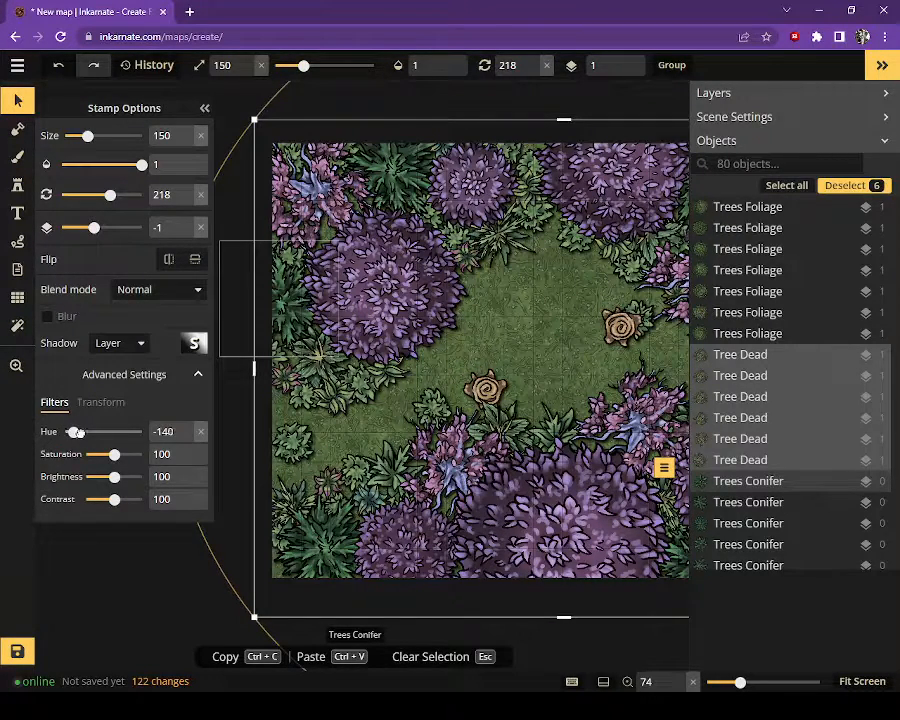
left_click_drag(89, 432, 88, 431)
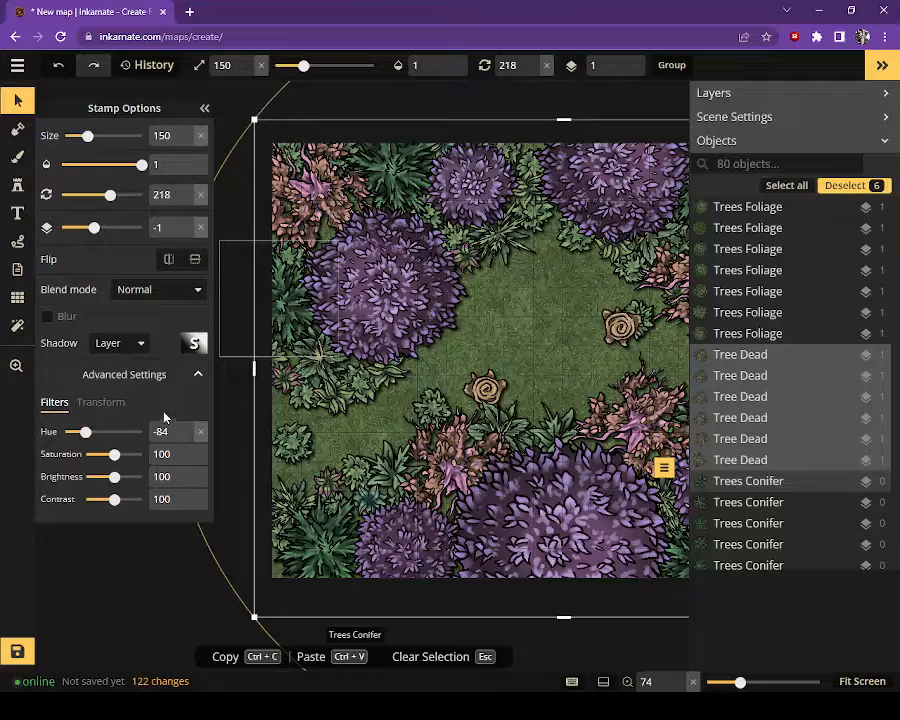
Select all five Trees Conifer stamps, shift their hue to 142 for a violet colour, and clear the selection
left_click(762, 485)
scroll(770, 460, "down", 2)
left_click(787, 364, "shift")
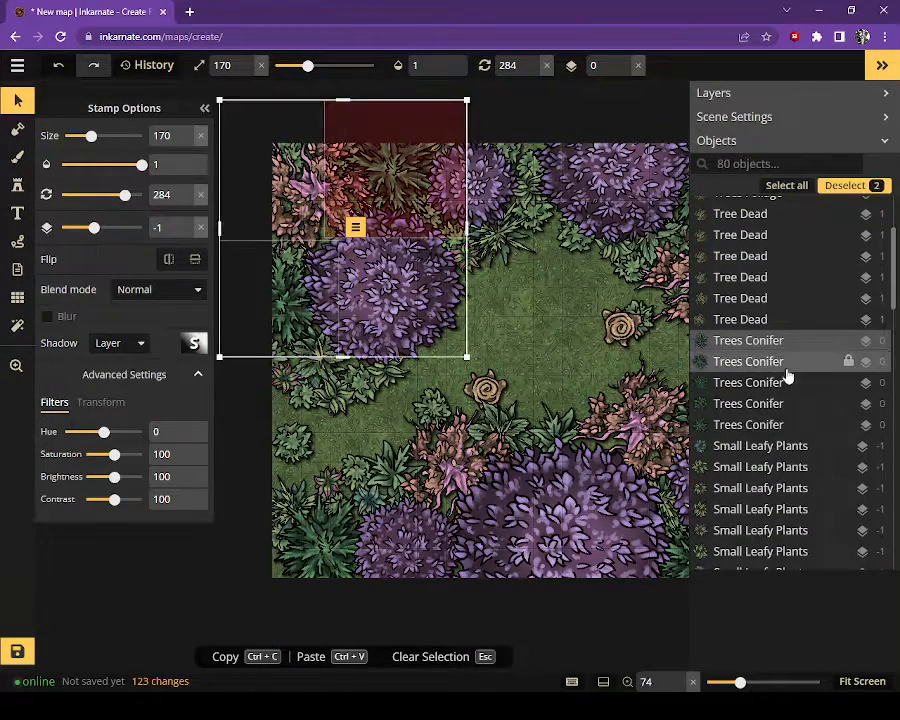
left_click(787, 384, "shift")
left_click(755, 405, "shift")
left_click(770, 426, "shift")
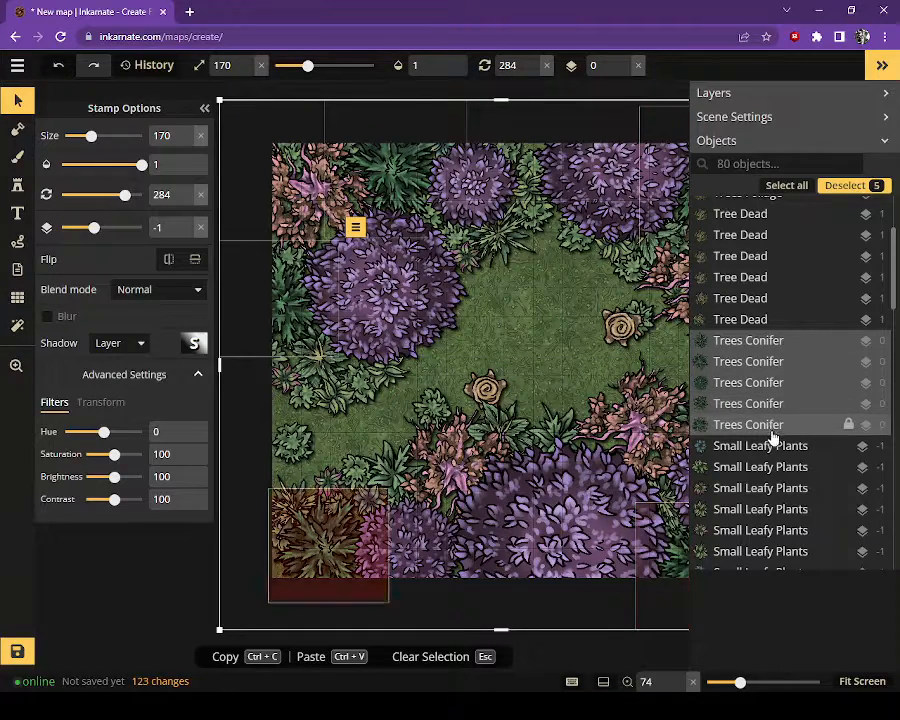
mouse_move(123, 441)
left_mouse_down()
mouse_move(132, 436)
mouse_move(137, 445)
left_mouse_up()
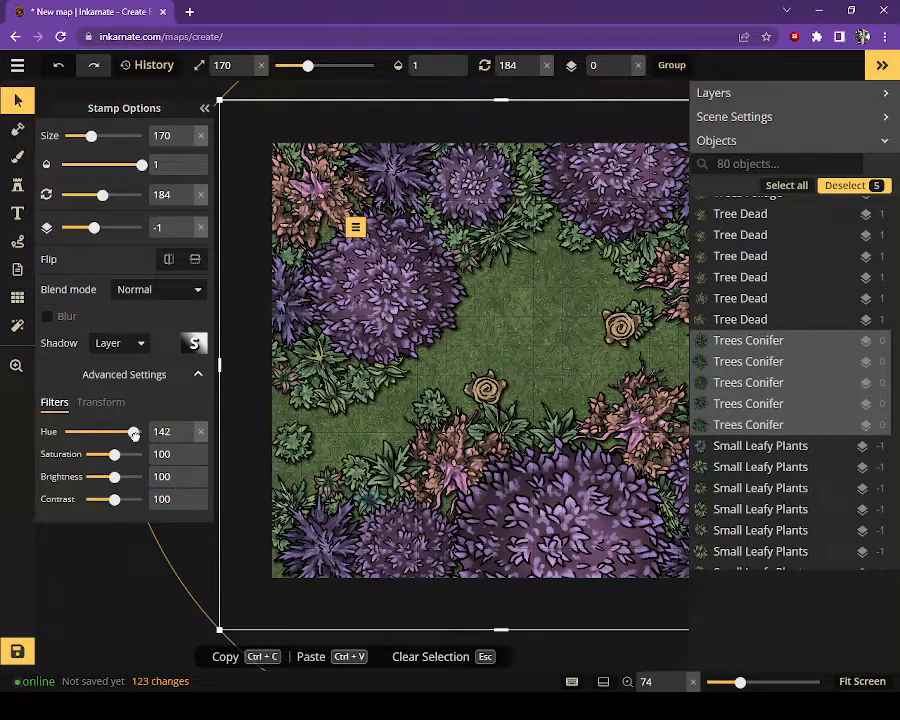
key("Escape")
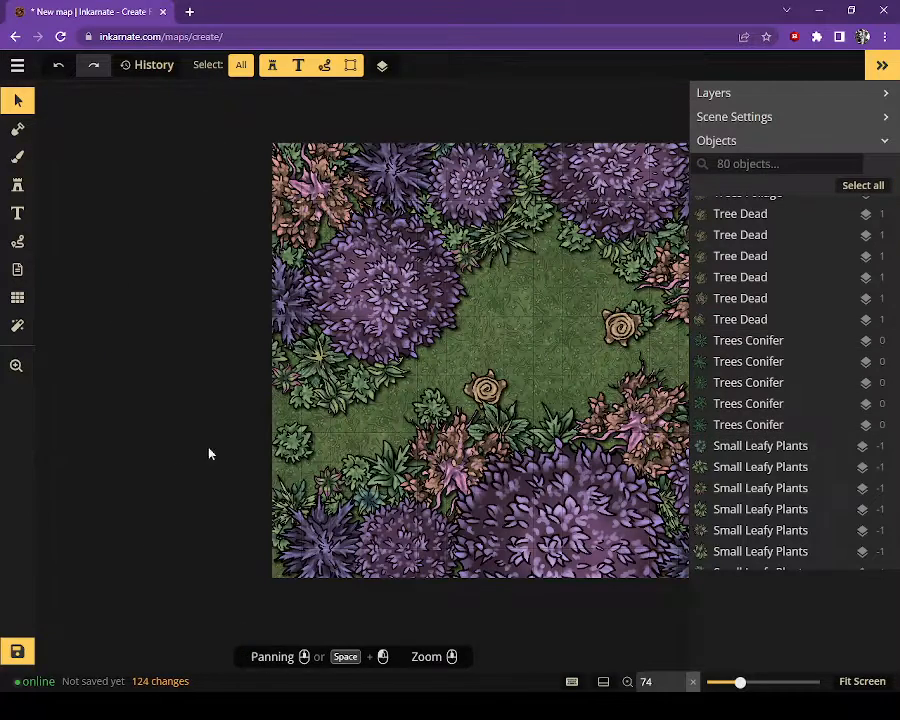
Move thirteen of the Small Leafy Plants stamps together to layer -2 and shift their hue to -23
left_click(766, 466)
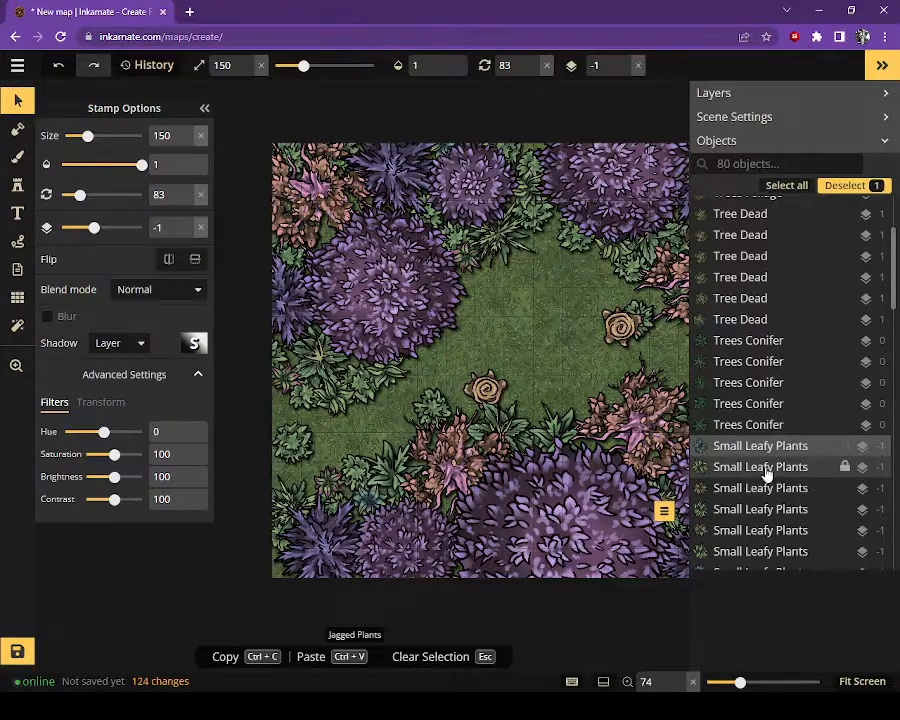
left_click(762, 489, "shift")
left_click(760, 548, "shift")
scroll(768, 521, "down", 1)
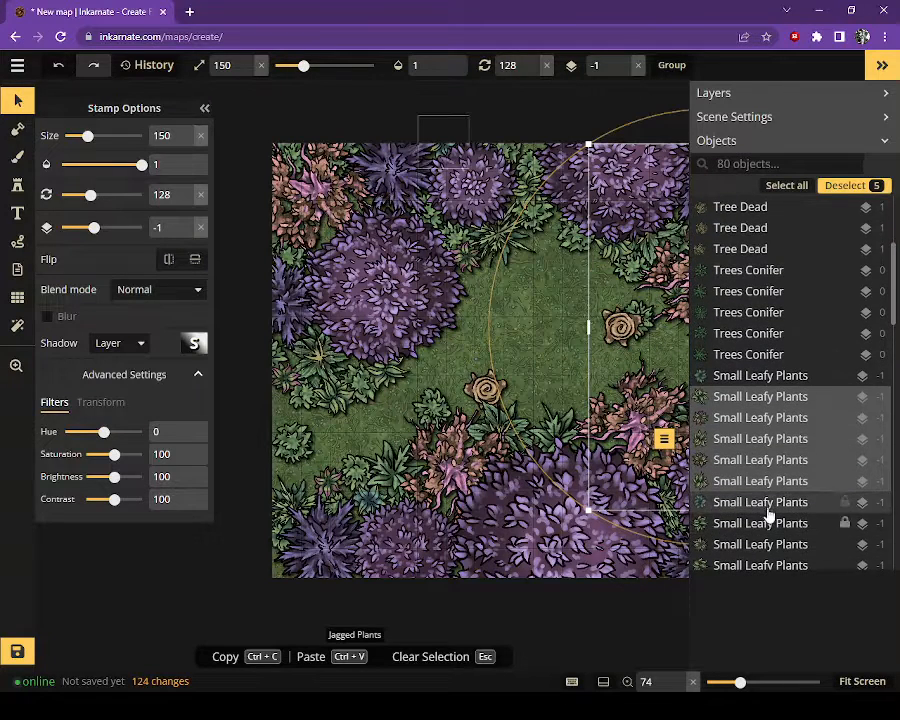
left_click(762, 523, "shift")
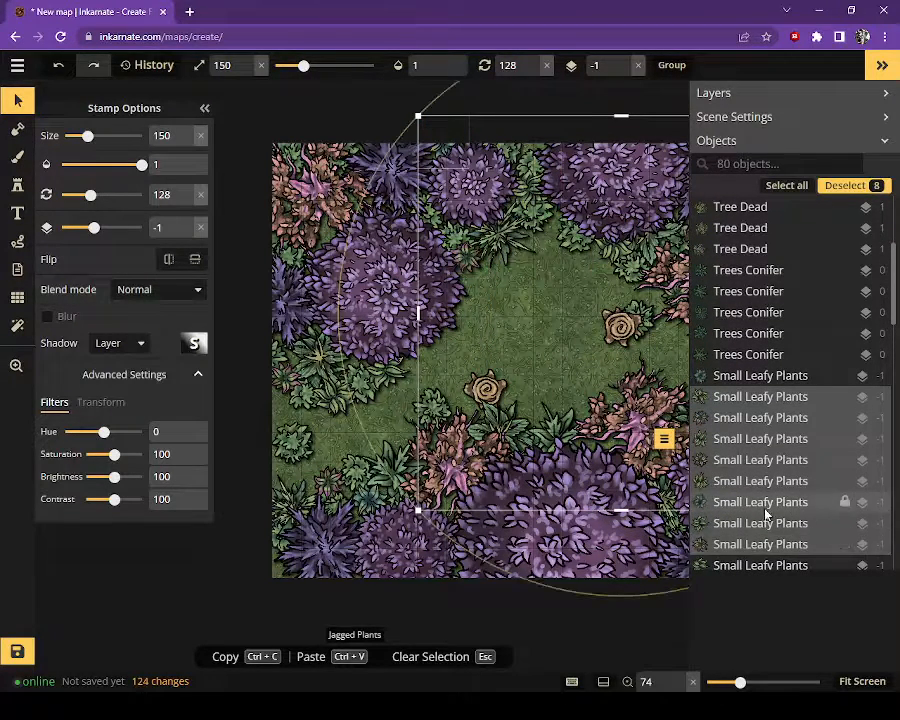
scroll(762, 512, "down", 1)
left_click(764, 518, "shift")
left_click(760, 537, "shift")
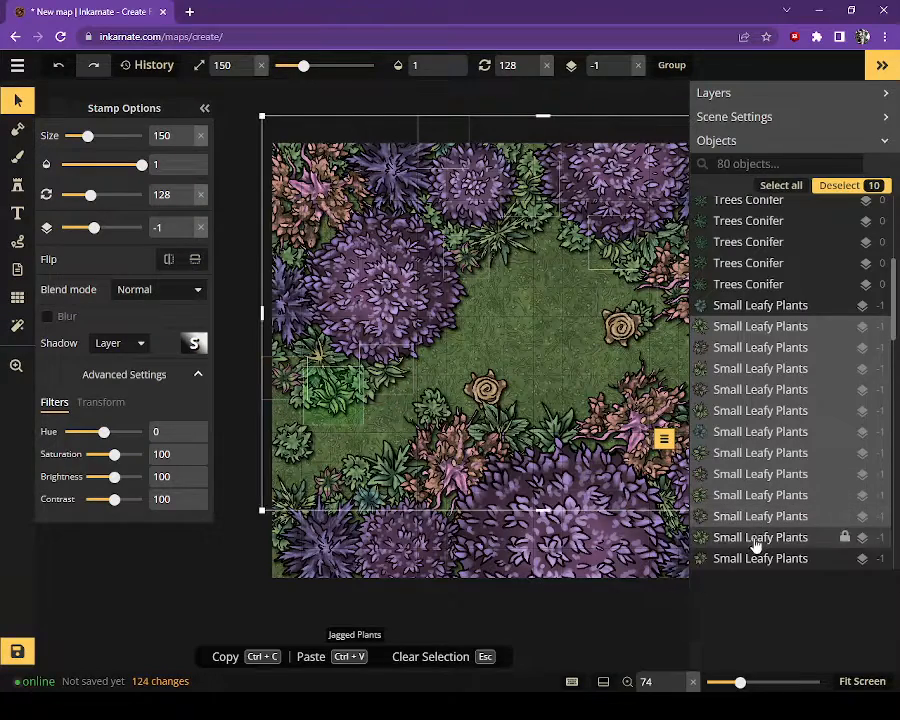
left_click(758, 558, "shift")
scroll(762, 514, "down", 1)
left_click(762, 510, "shift")
key("Page_Down")
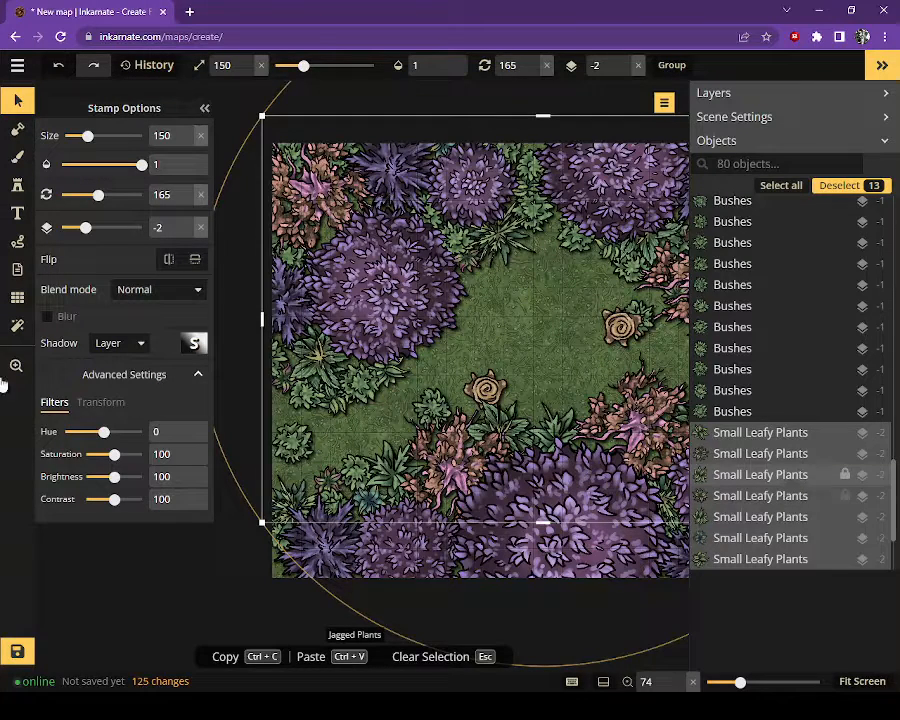
left_click_drag(101, 431, 99, 431)
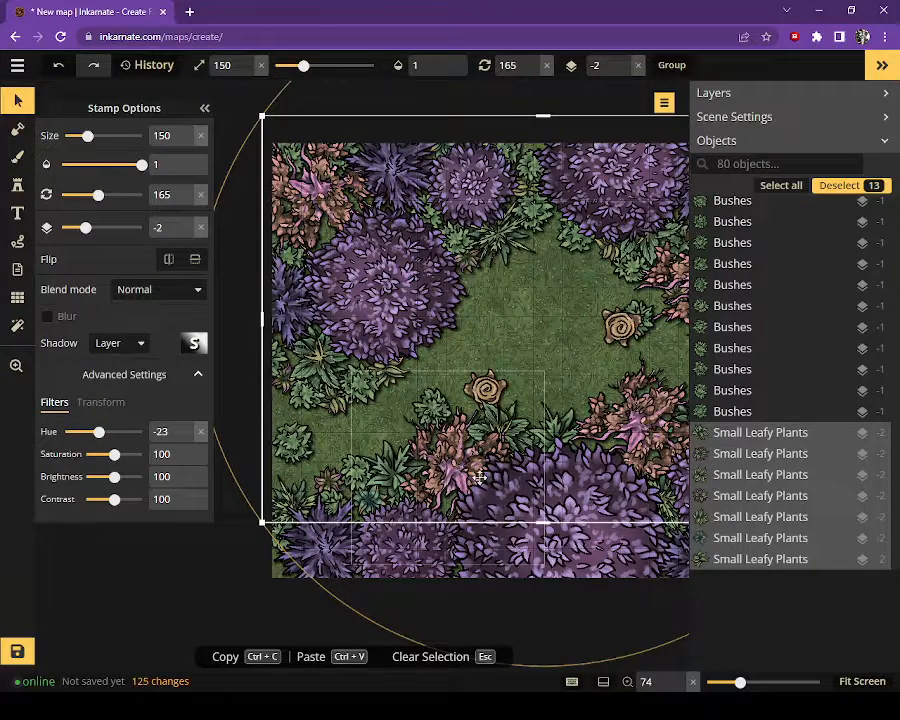
Select all thirteen Jagged Plants stamps in the object list and shift their hue to 59 for a teal colour
scroll(766, 475, "down", 3)
scroll(766, 475, "up", 6)
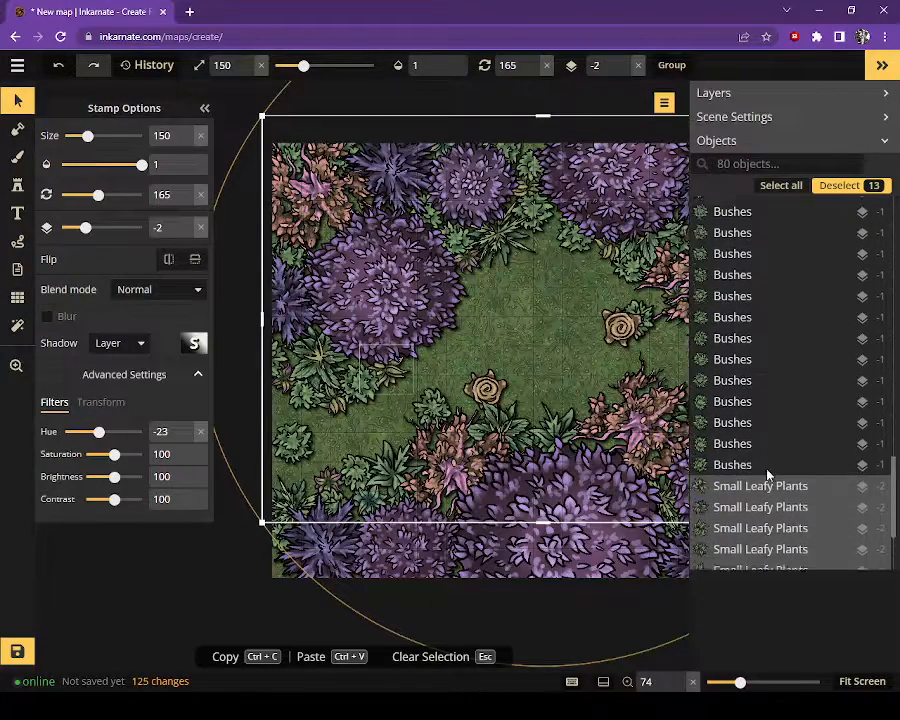
scroll(768, 467, "up", 4)
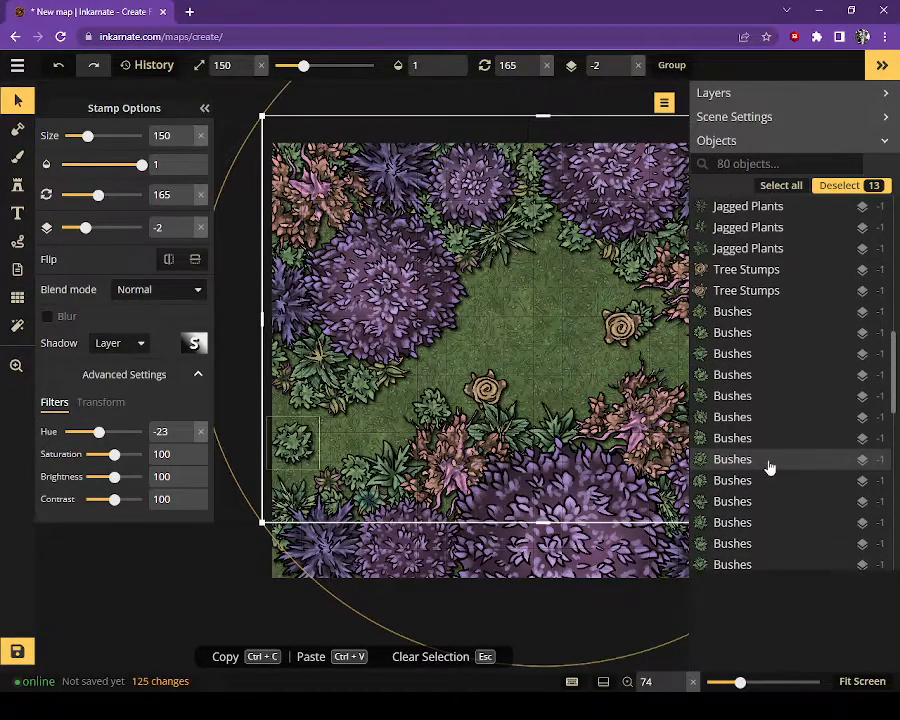
scroll(768, 467, "up", 5)
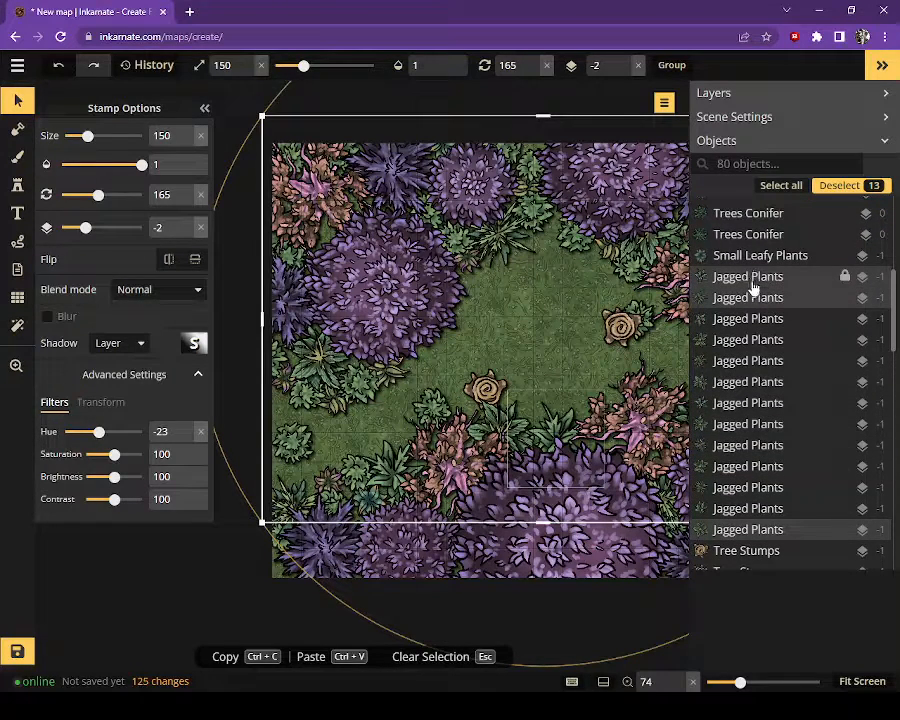
left_click(752, 285)
left_click(748, 299, "shift")
left_click(746, 320, "shift")
left_click(748, 342, "shift")
left_click(744, 362, "shift")
left_click(742, 383, "shift")
left_click(738, 404, "shift")
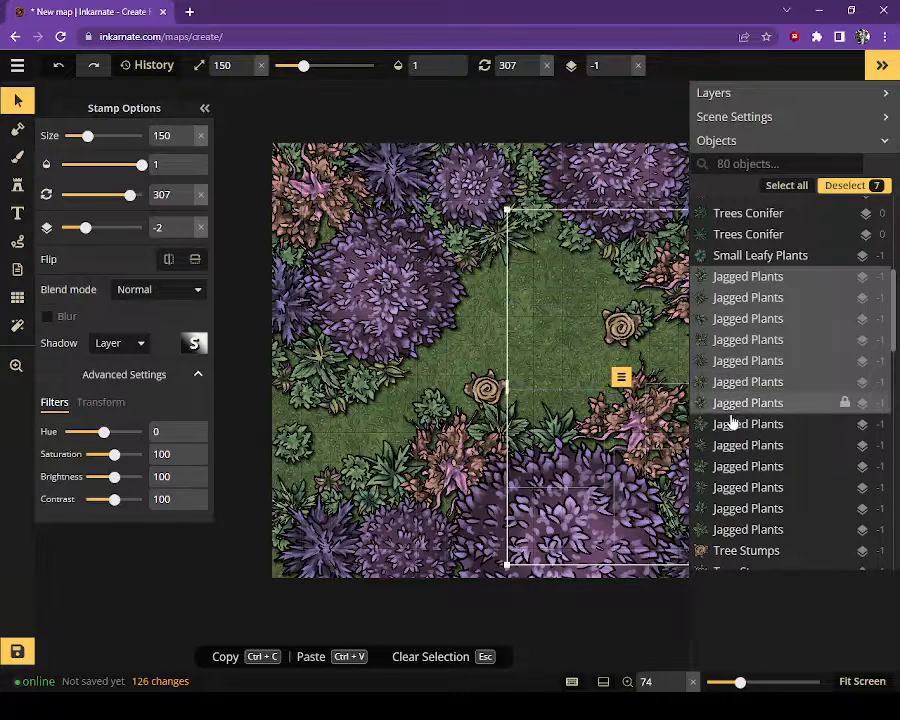
left_click(734, 424, "shift")
left_click(734, 445, "shift")
left_click(735, 466, "shift")
left_click(737, 487, "shift")
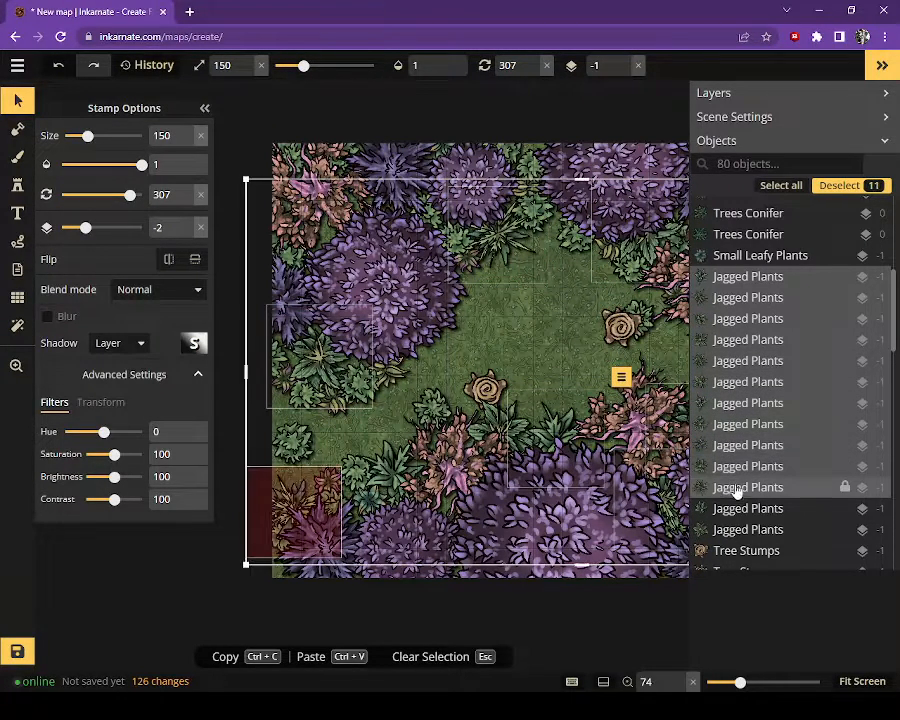
left_click(729, 507, "shift")
left_click(733, 528, "shift")
scroll(745, 510, "down", 3)
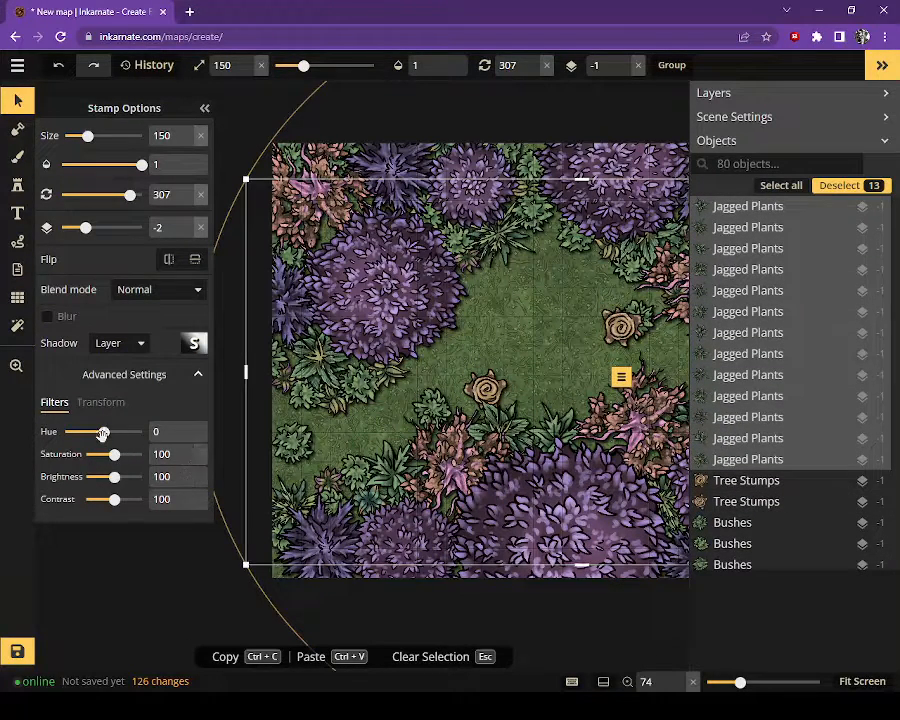
left_click_drag(104, 432, 105, 432)
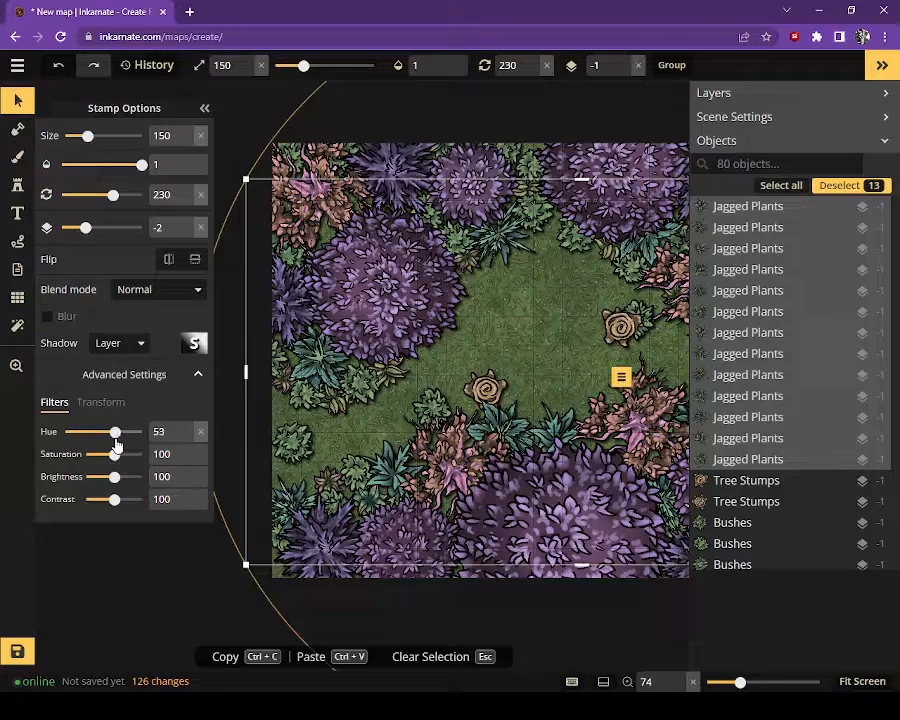
left_click_drag(117, 444, 118, 444)
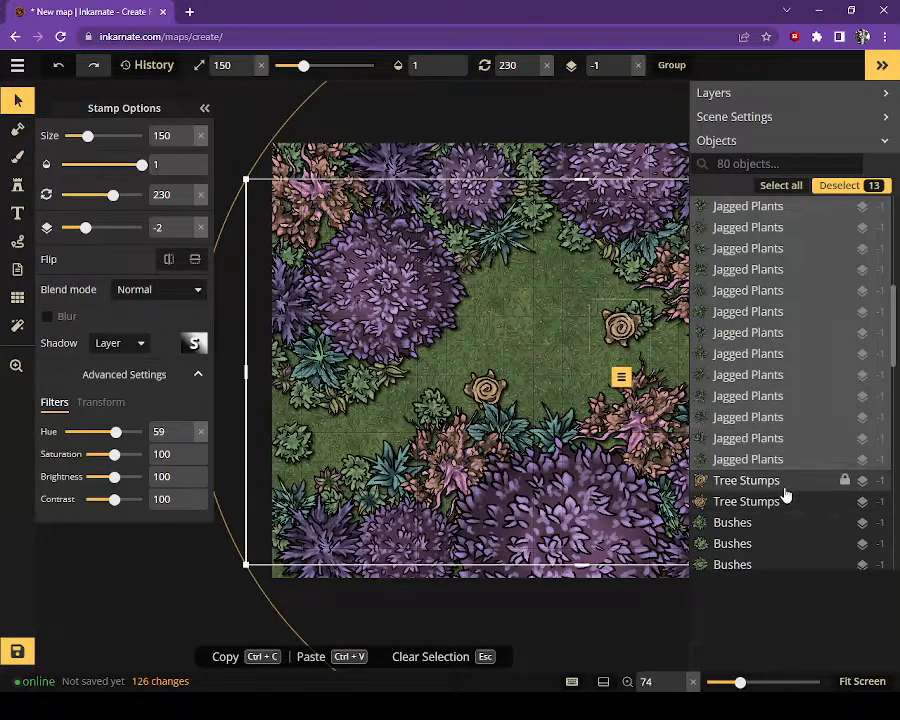
Select all 33 Bushes stamps in the object list and shift their hue to 109 for a blue colour
scroll(786, 490, "down", 1)
left_click(768, 452)
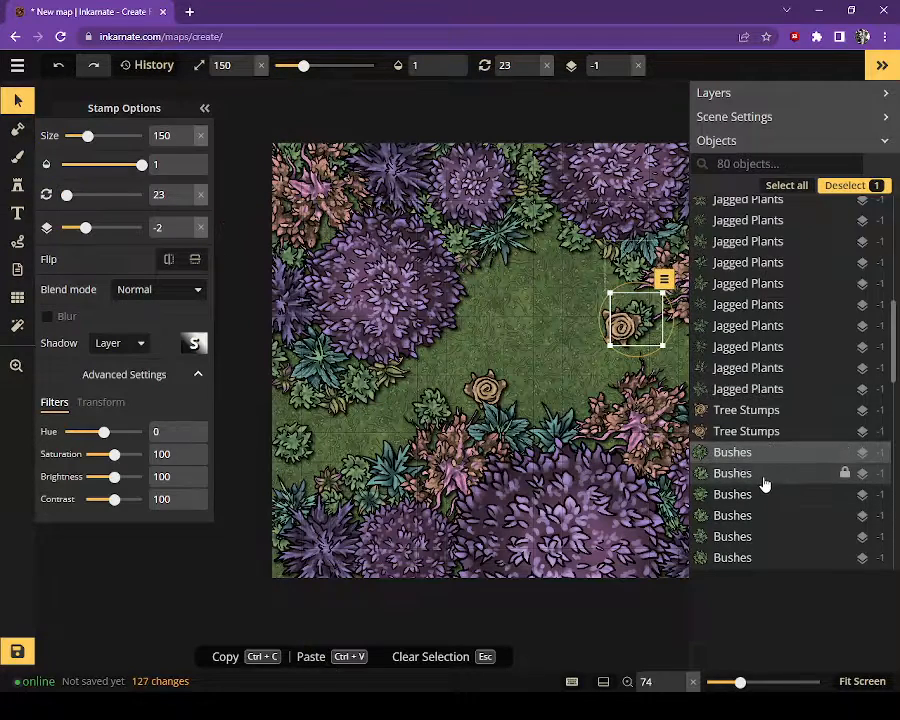
left_click(758, 478, "shift")
left_click(755, 500, "shift")
left_click(750, 516, "shift")
left_click(749, 538, "shift")
left_click(749, 557, "shift")
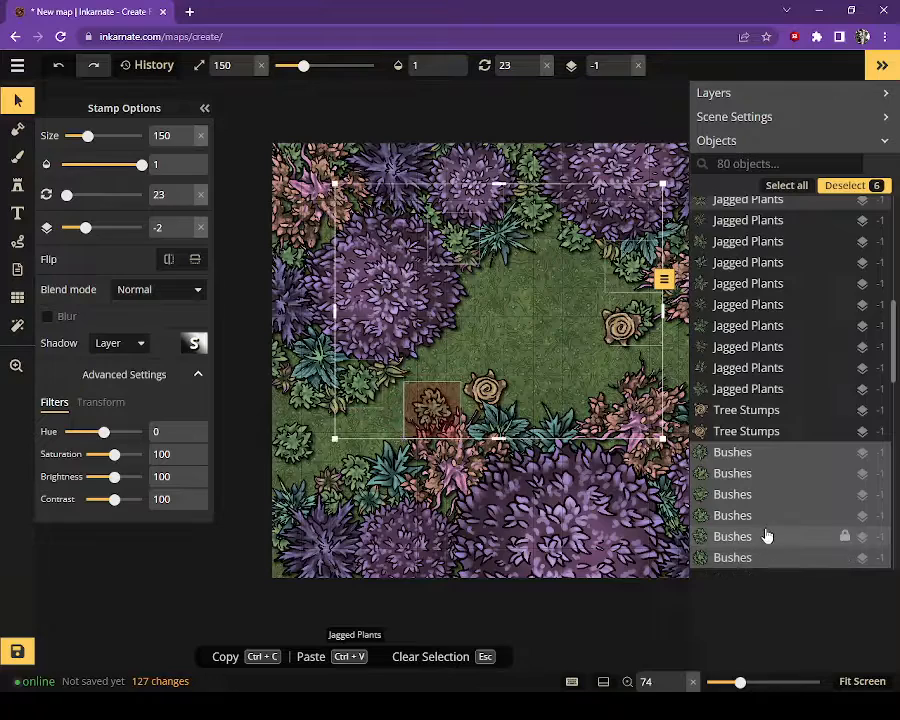
scroll(766, 535, "down", 1)
scroll(768, 531, "down", 1)
left_click(770, 370, "shift")
left_click(763, 393, "shift")
left_click(750, 412, "shift")
left_click(748, 432, "shift")
left_click(745, 453, "shift")
left_click(740, 474, "shift")
left_click(738, 495, "shift")
left_click(733, 516, "shift")
left_click(735, 537, "shift")
scroll(769, 482, "down", 1)
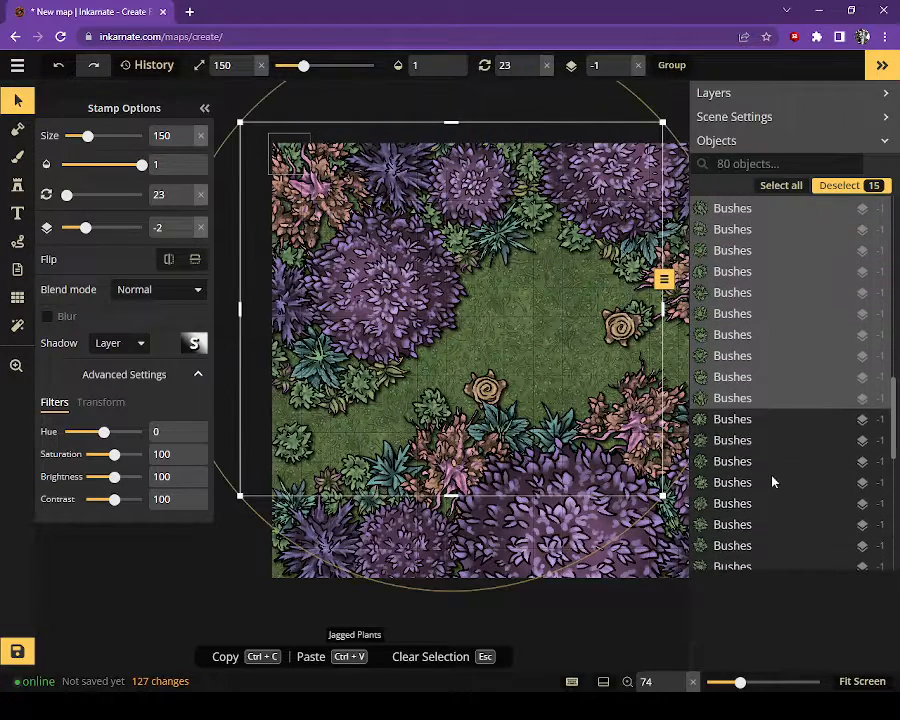
left_click(760, 421, "shift")
left_click(754, 443, "shift")
left_click(752, 463, "shift")
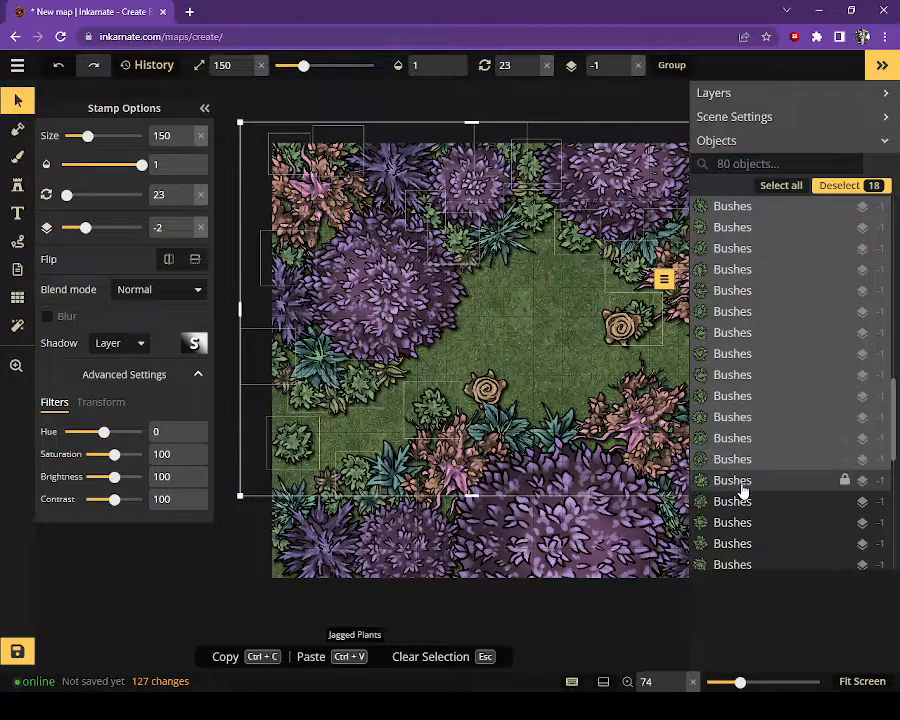
left_click(738, 485, "shift")
left_click(727, 528, "shift")
left_click(727, 547, "shift")
scroll(779, 491, "down", 2)
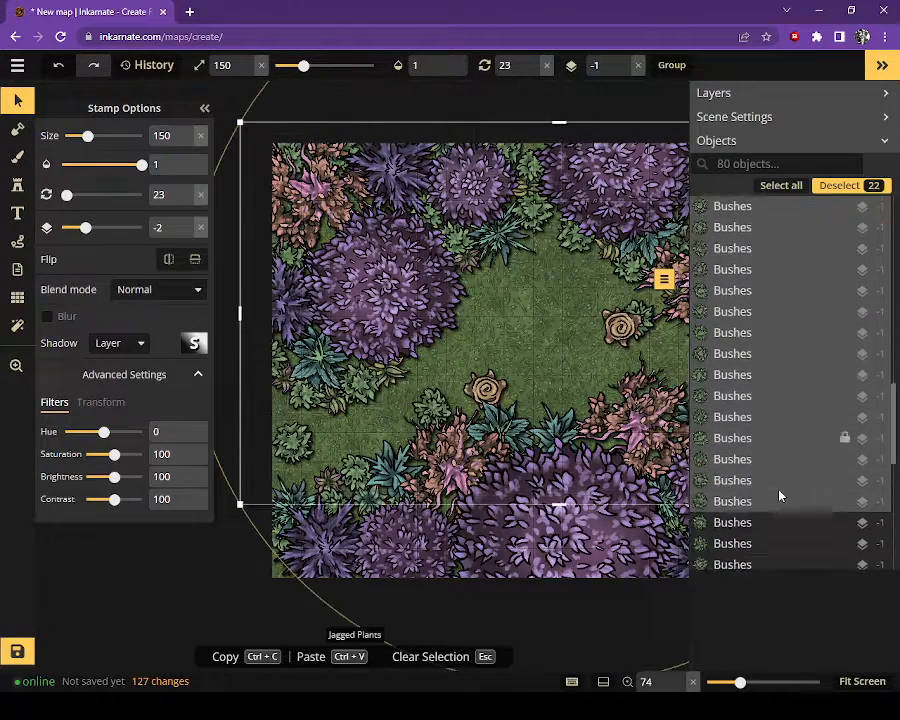
scroll(780, 492, "down", 2)
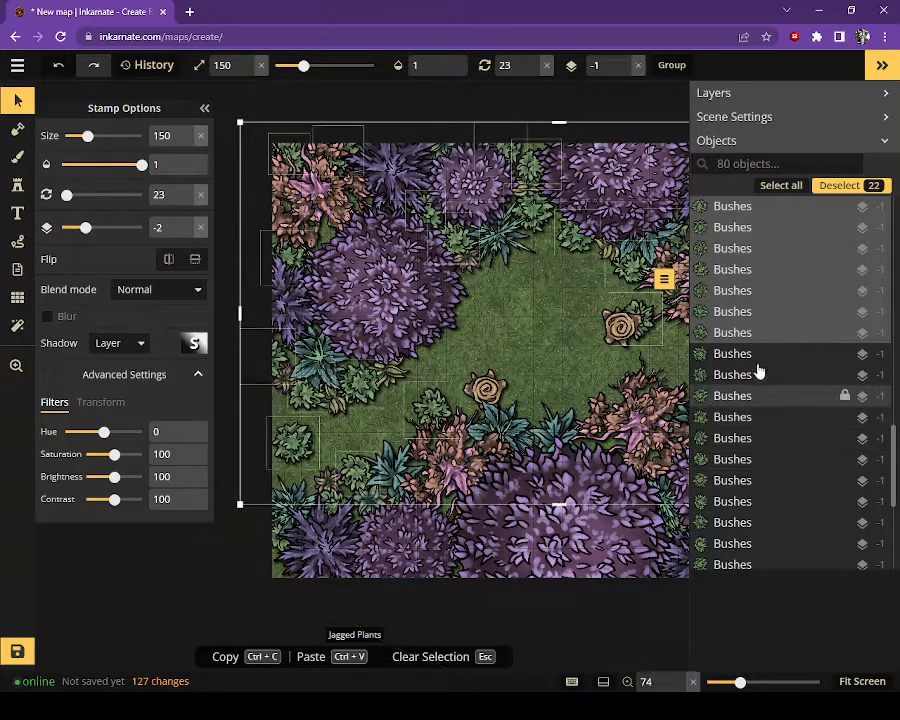
left_click(755, 358, "shift")
left_click(753, 376, "shift")
left_click(751, 397, "shift")
left_click(747, 418, "shift")
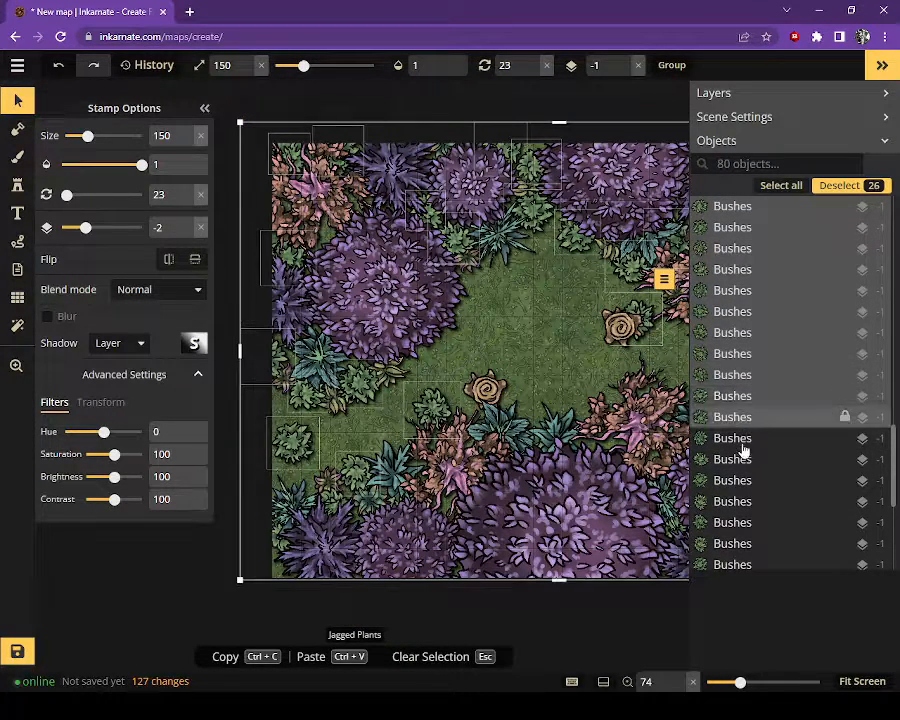
left_click(742, 438, "shift")
left_click(738, 460, "shift")
left_click(739, 482, "shift")
left_click(739, 504, "shift")
left_click(744, 524, "shift")
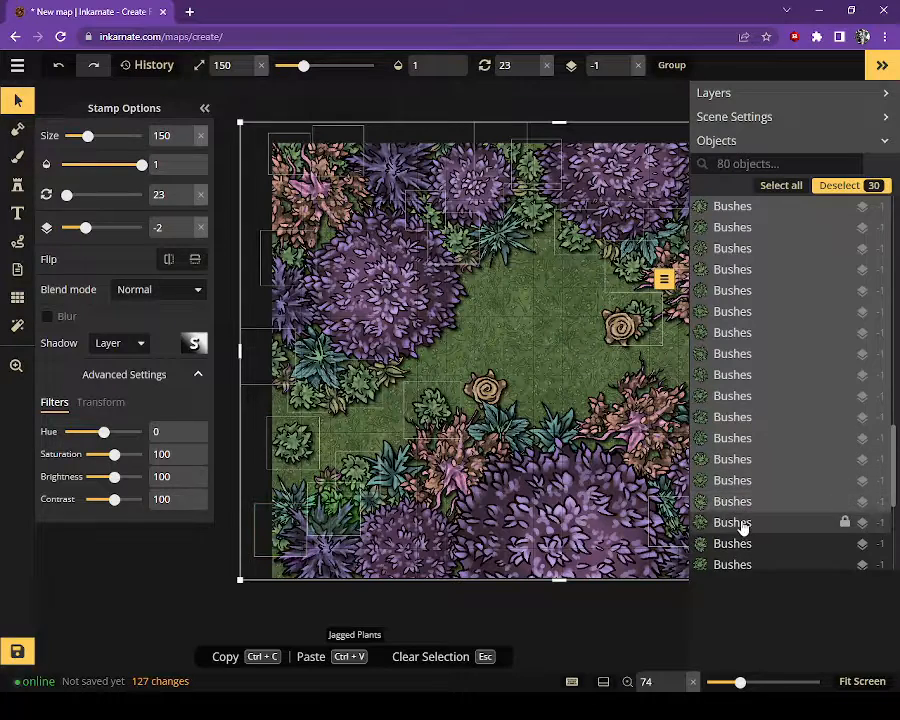
left_click(751, 544, "shift")
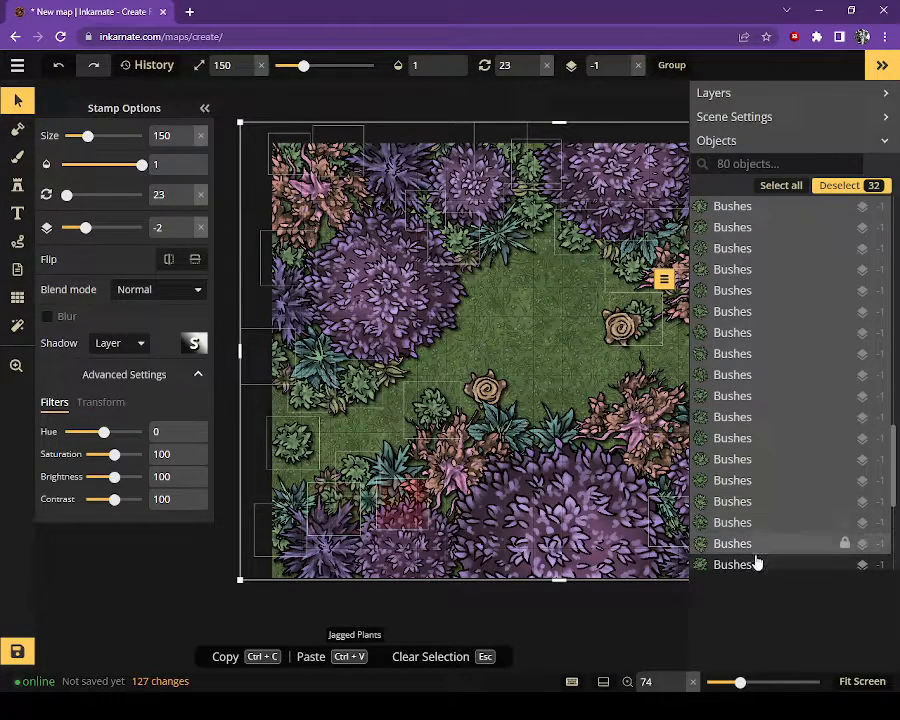
left_click(753, 566, "shift")
scroll(779, 498, "down", 3)
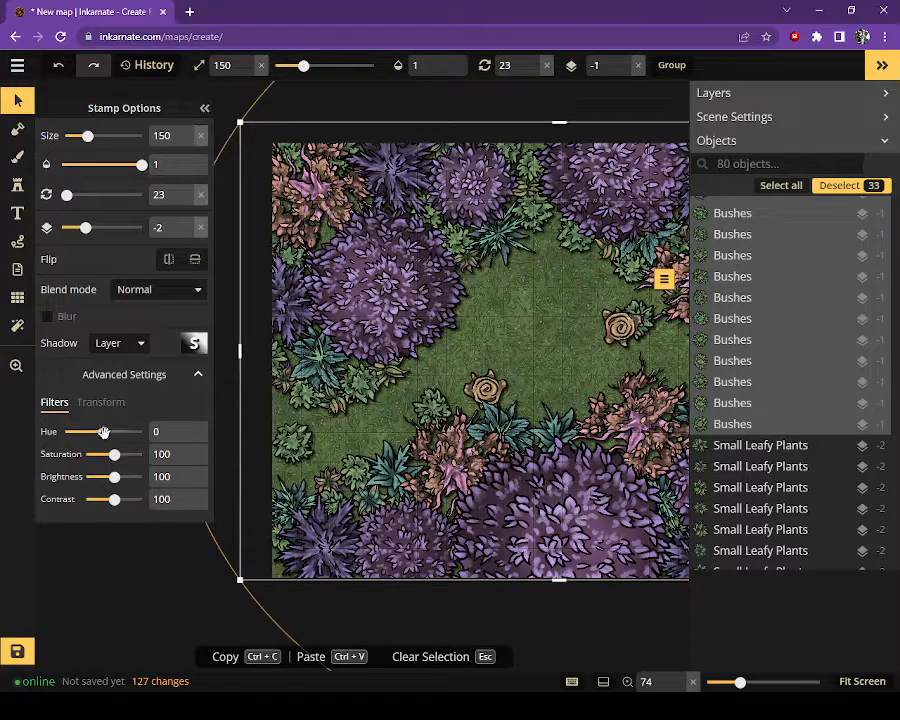
left_click_drag(105, 432, 128, 446)
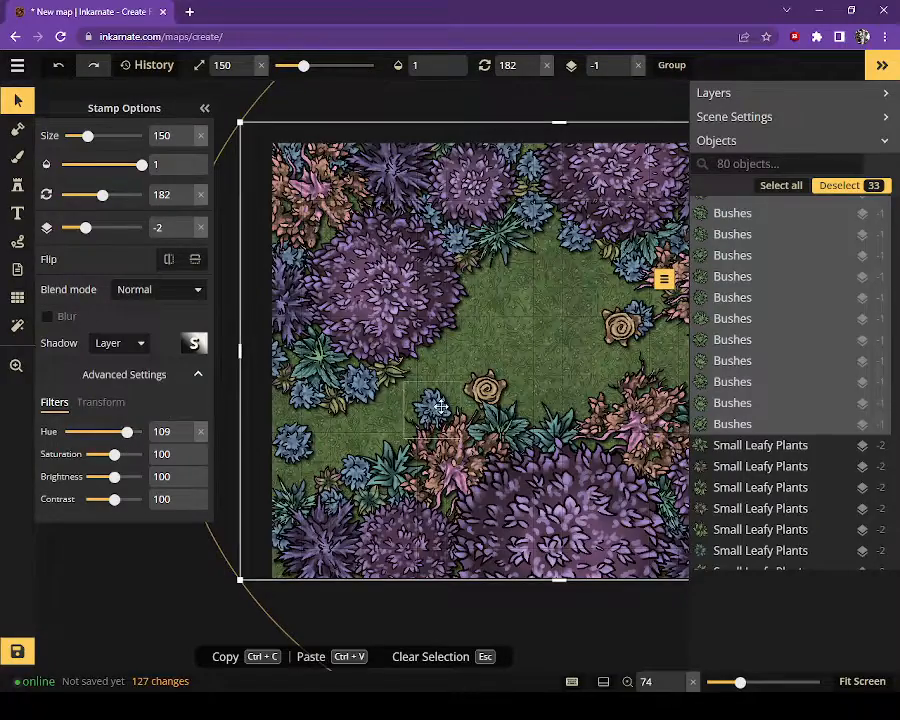
Clear the selection by switching to the Stamp tool, and delete three Bushes stamps in the lower part of the map
scroll(454, 402, "down", 5)
left_click_drag(578, 389, 514, 378)
scroll(485, 401, "up", 1)
scroll(484, 401, "up", 1)
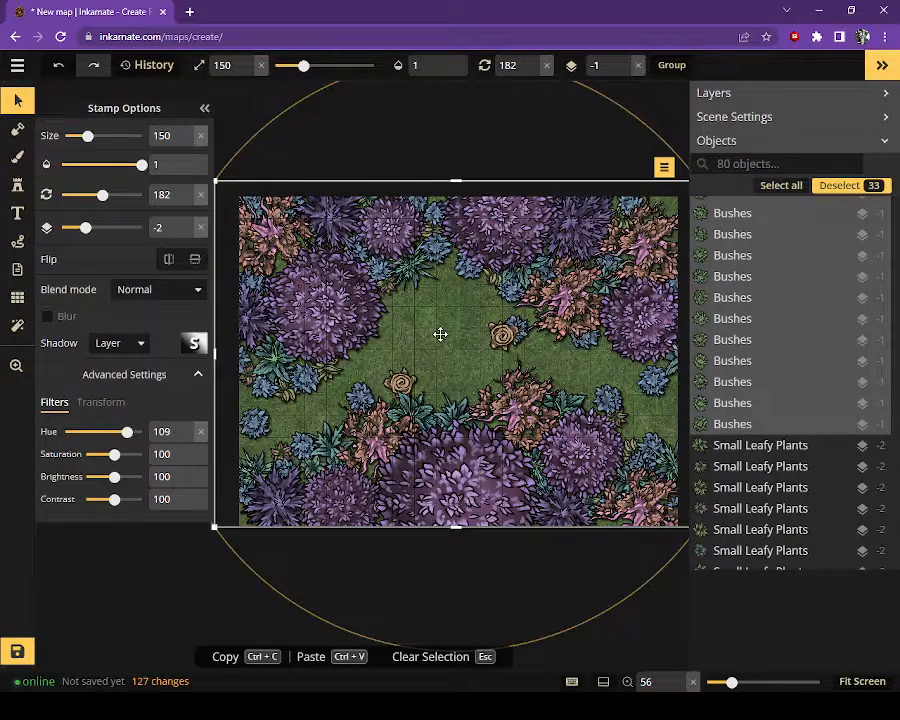
left_click(17, 185)
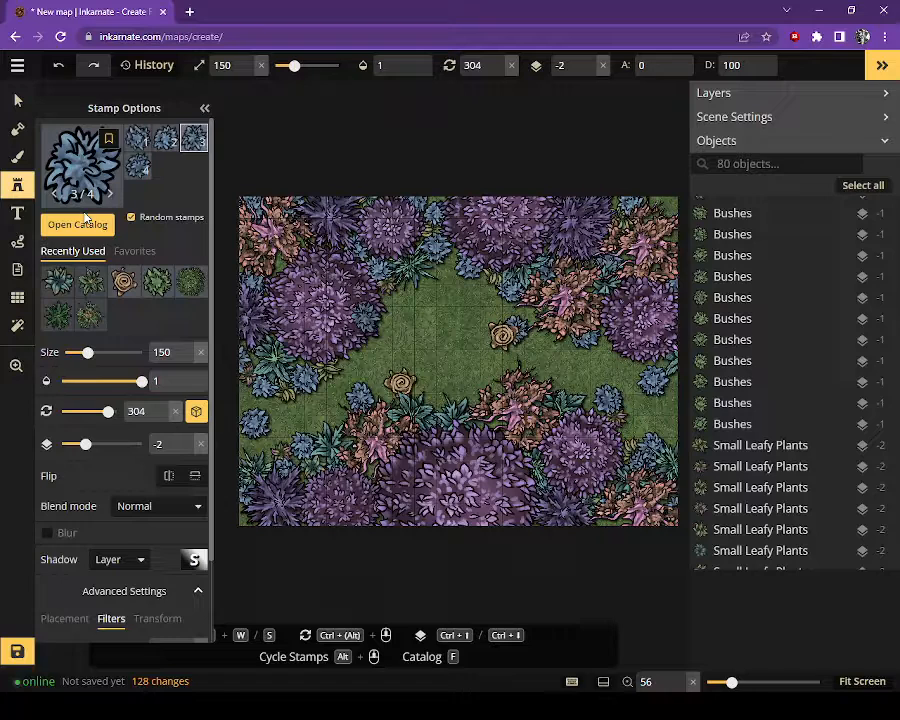
left_click(764, 362)
left_click(769, 297, "ctrl")
left_click(772, 234, "ctrl")
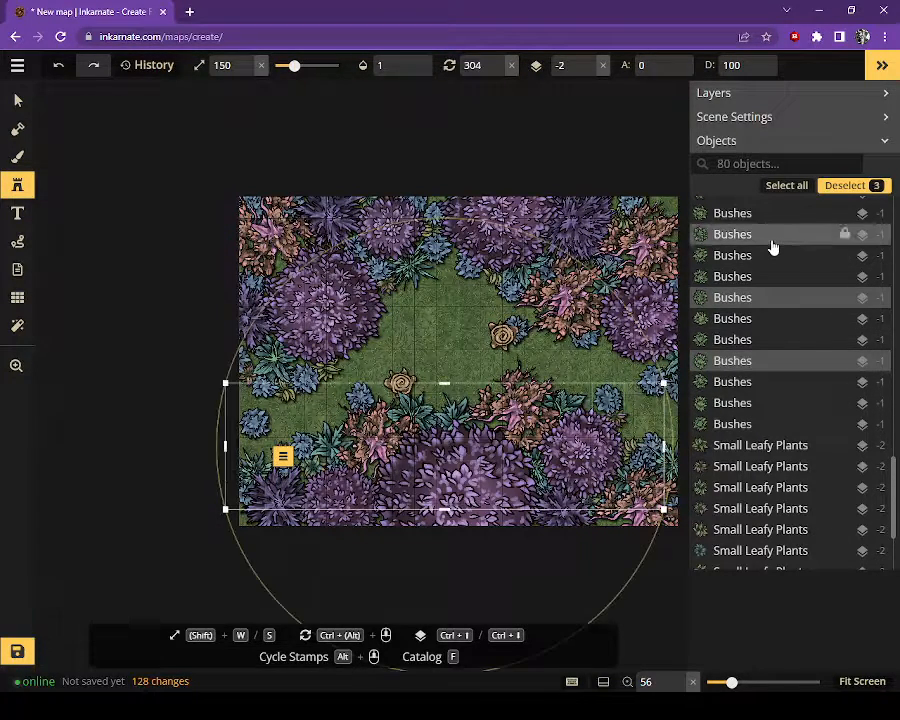
key("Delete")
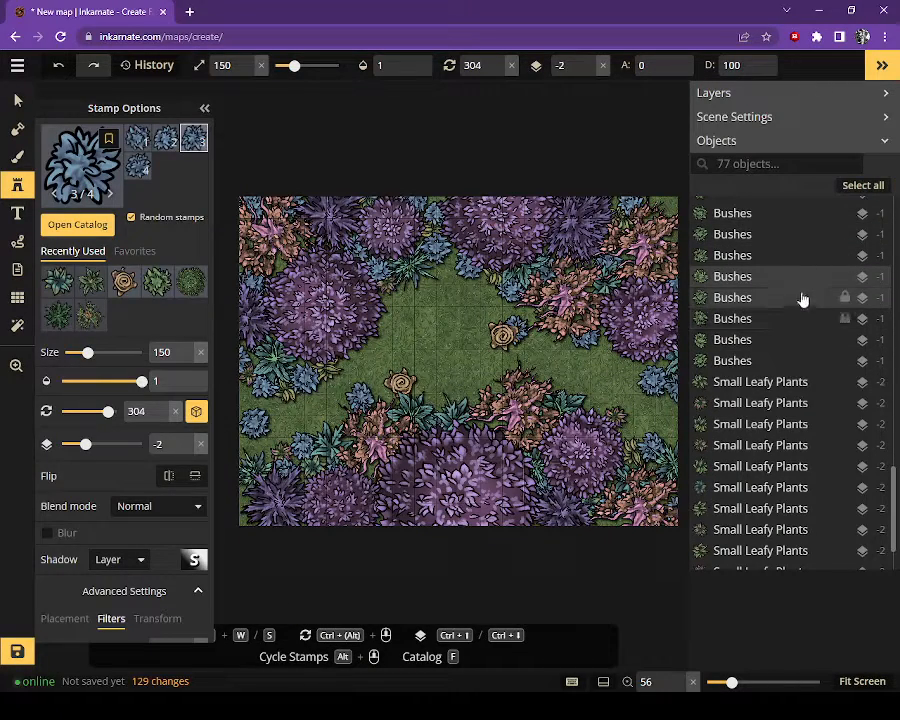
Delete three more Bushes stamps in the upper-right half of the map through the object list
left_click(790, 224)
scroll(786, 230, "up", 1)
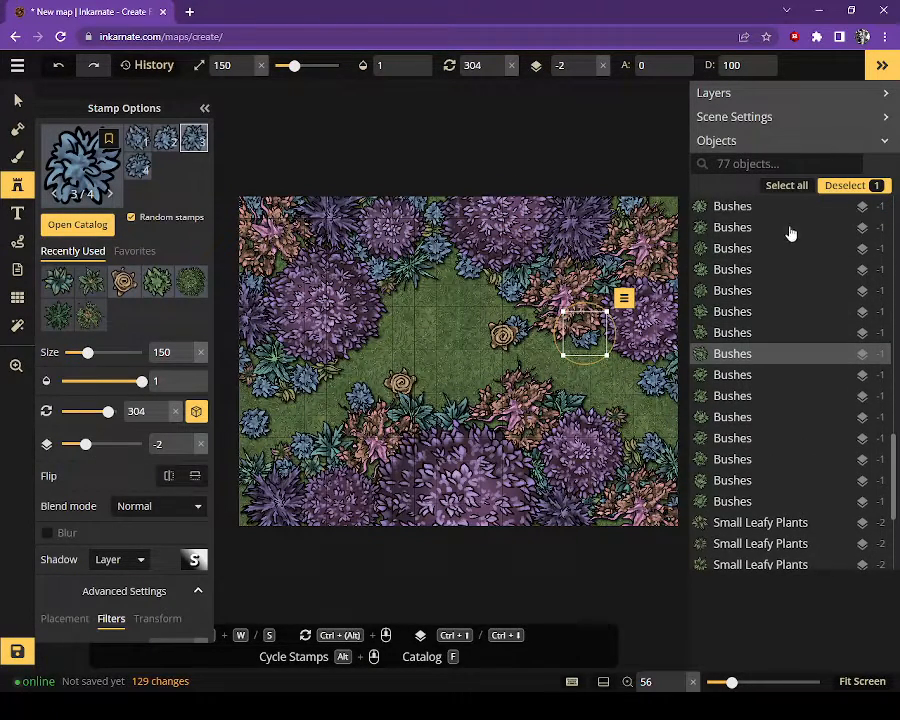
left_click(766, 311)
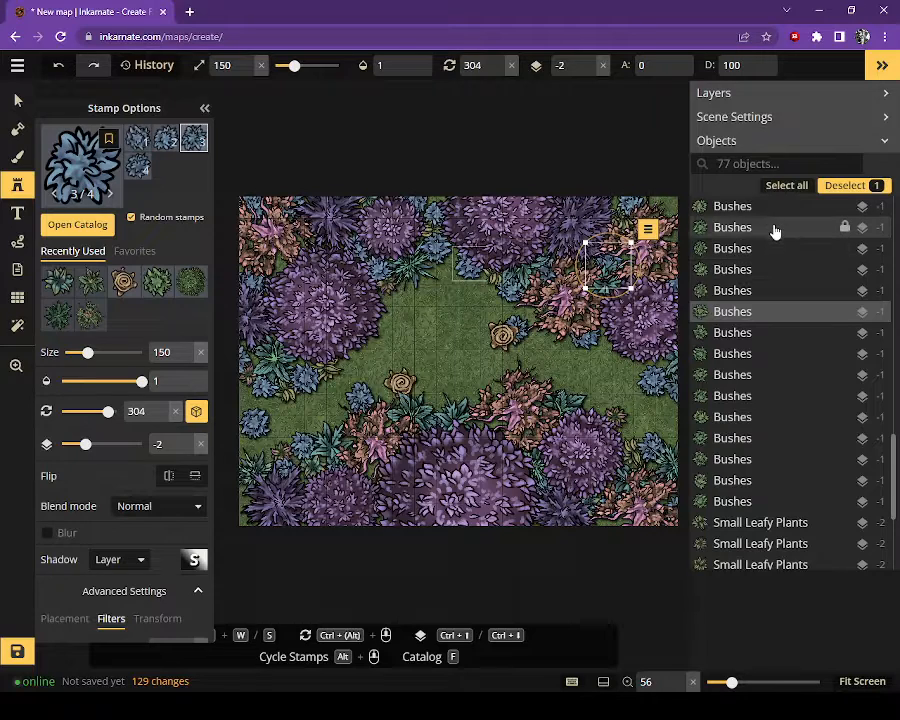
left_click(772, 228)
left_click(758, 291, "ctrl")
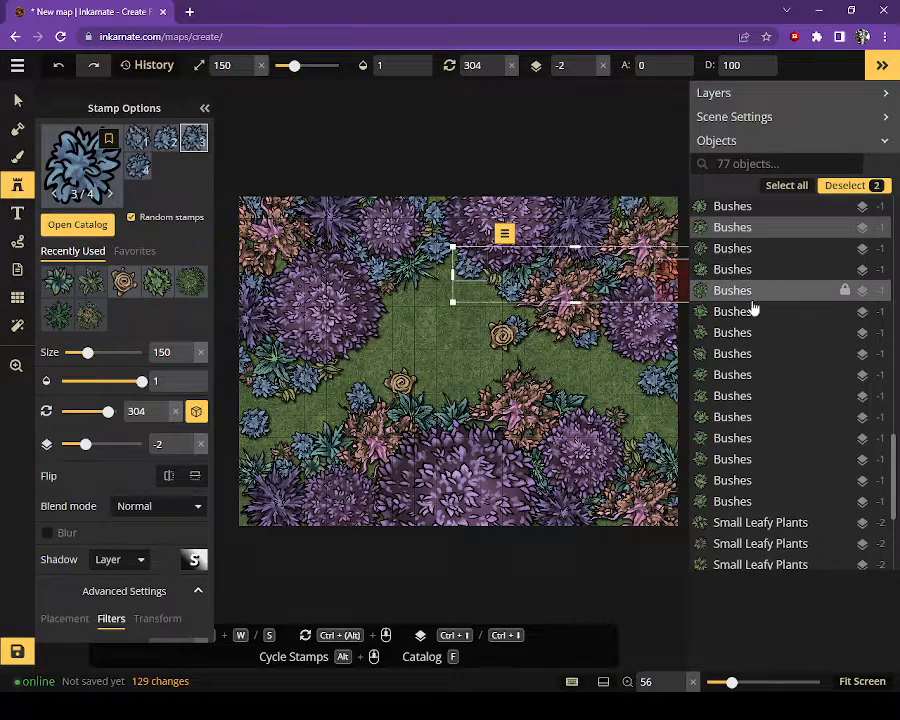
left_click(750, 351, "ctrl")
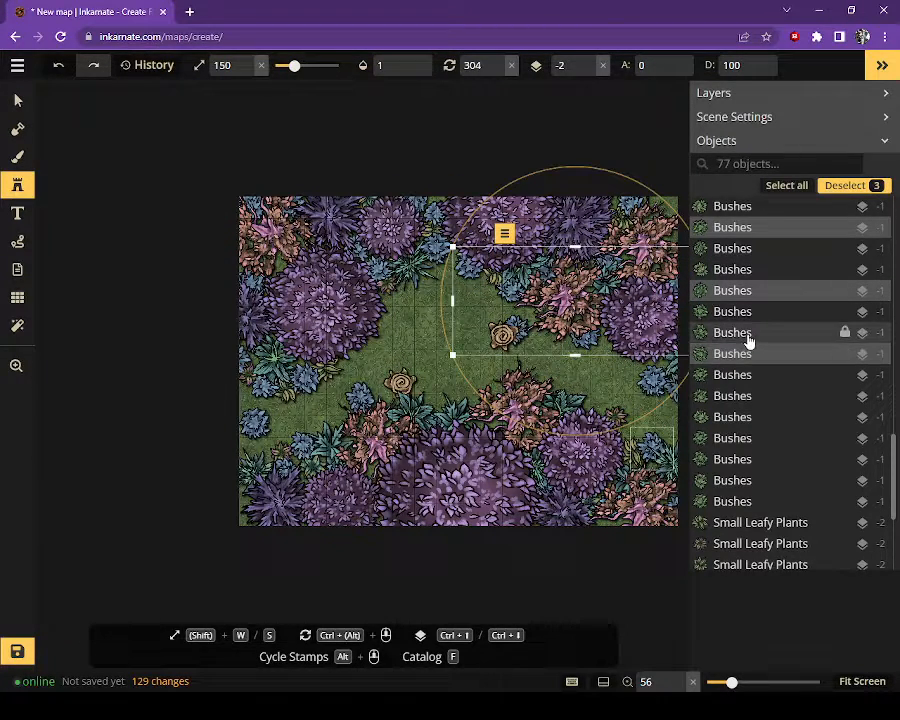
key("Delete")
Select nine Bushes stamps in the object list, mostly at the left side of the map, and delete them
scroll(765, 319, "up", 1)
scroll(765, 319, "up", 1)
scroll(763, 317, "down", 2)
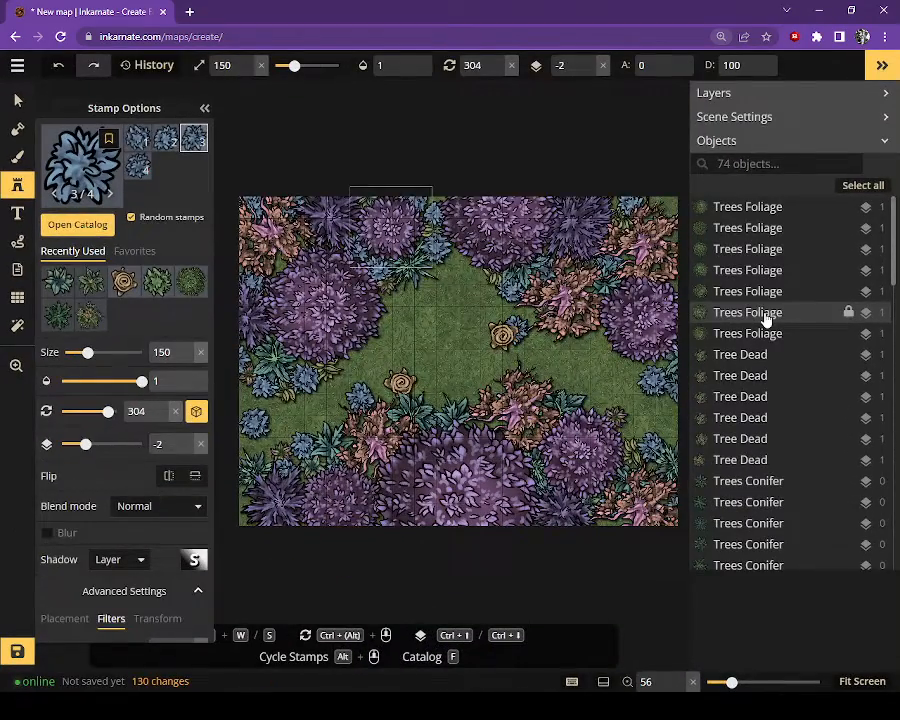
scroll(765, 319, "down", 1)
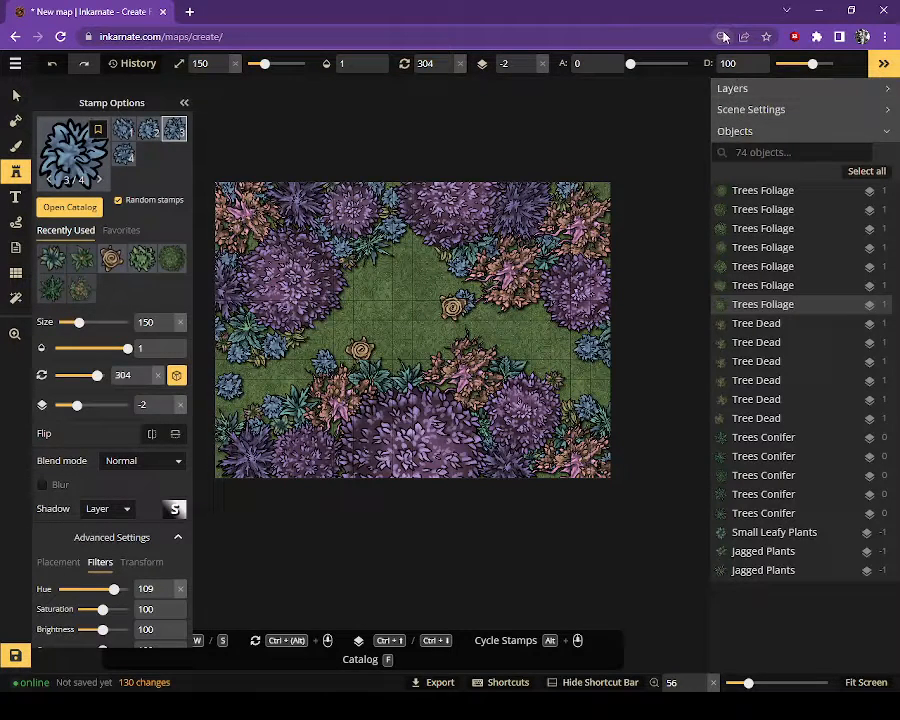
scroll(750, 68, "up", 1)
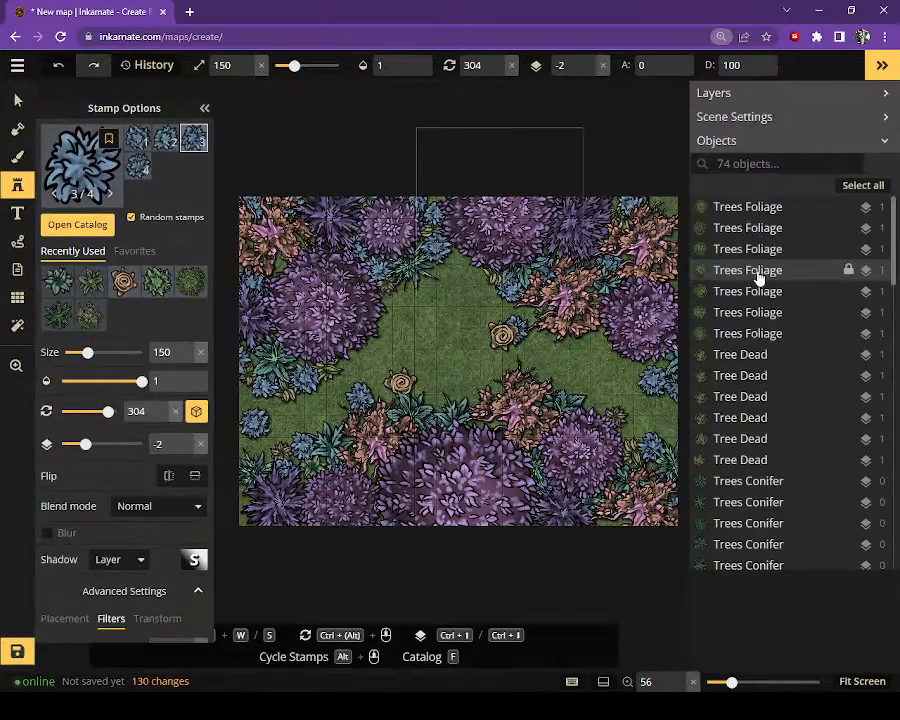
scroll(771, 305, "down", 10)
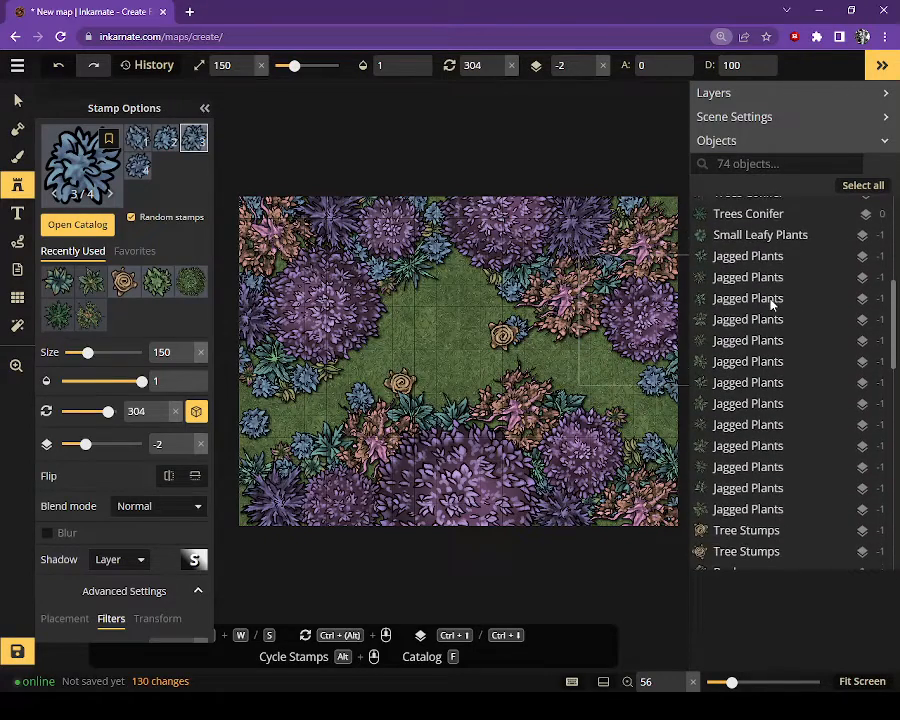
scroll(771, 305, "up", 2)
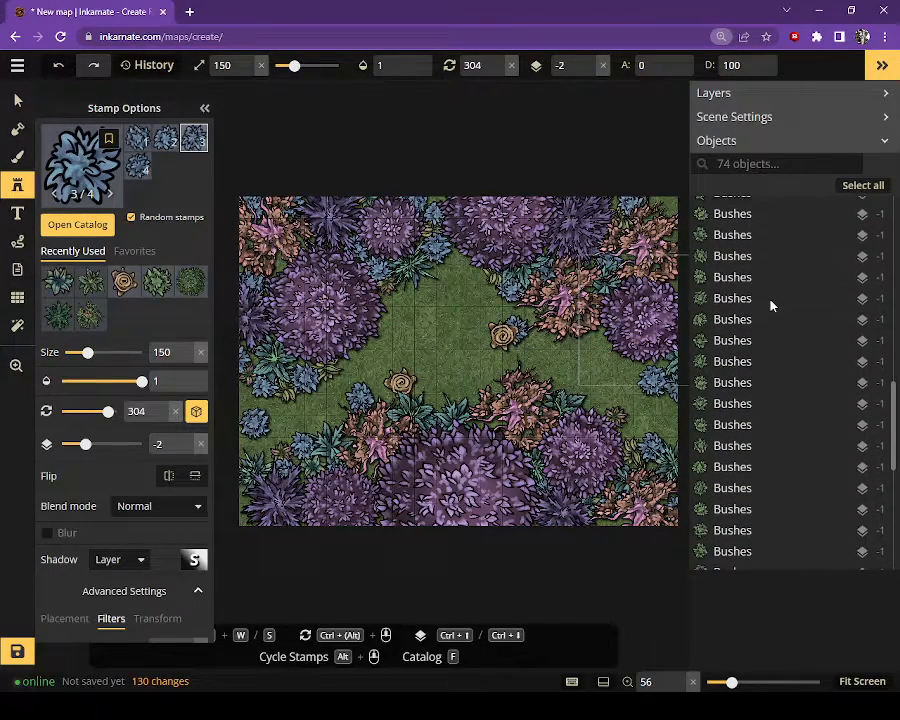
left_click_drag(727, 222, 737, 368)
key("Delete")
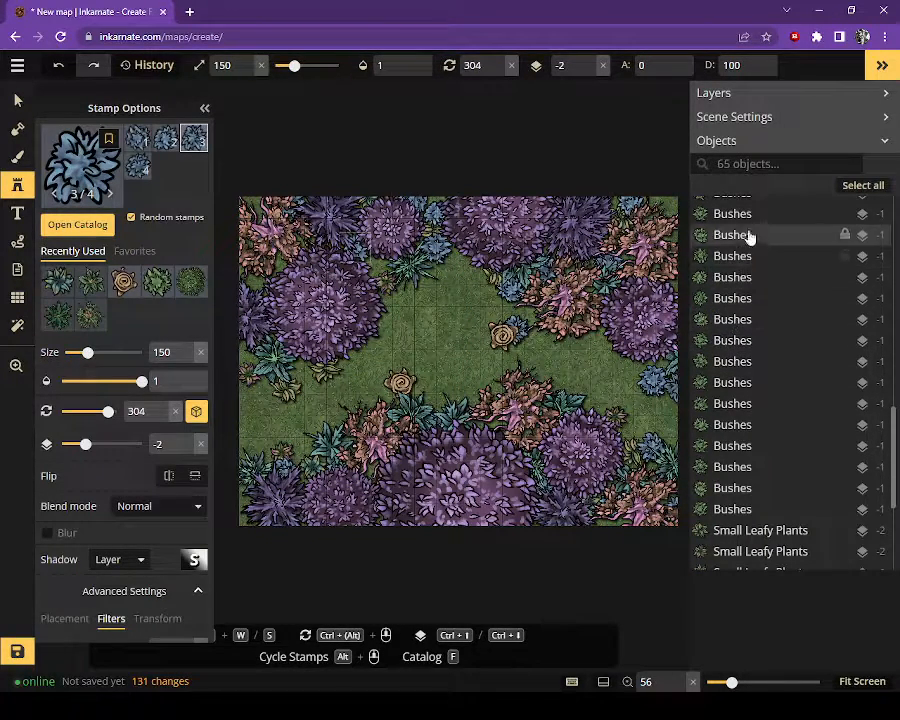
Delete the remaining eighteen Bushes stamps from the object list in two groups, fifteen and three
left_click_drag(747, 220, 759, 497)
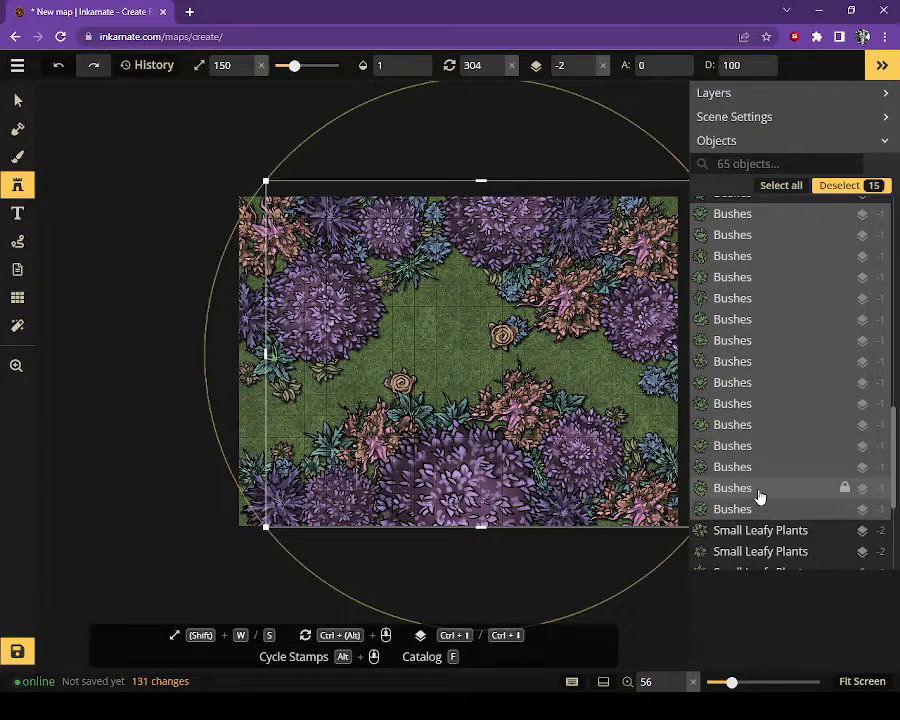
key("Delete")
scroll(763, 432, "up", 2)
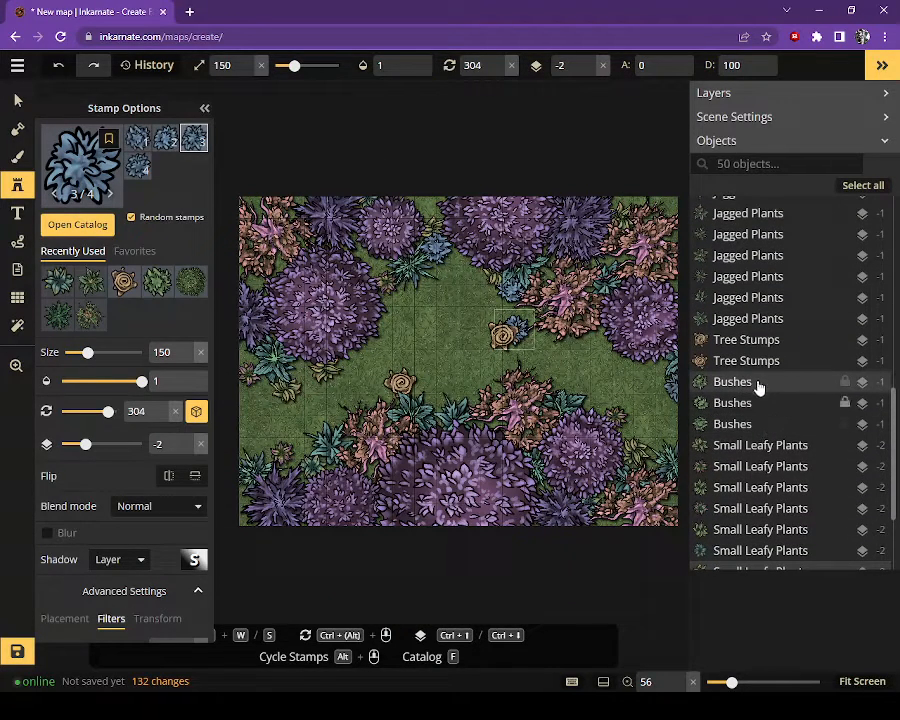
left_click_drag(757, 383, 748, 425)
key("Delete")
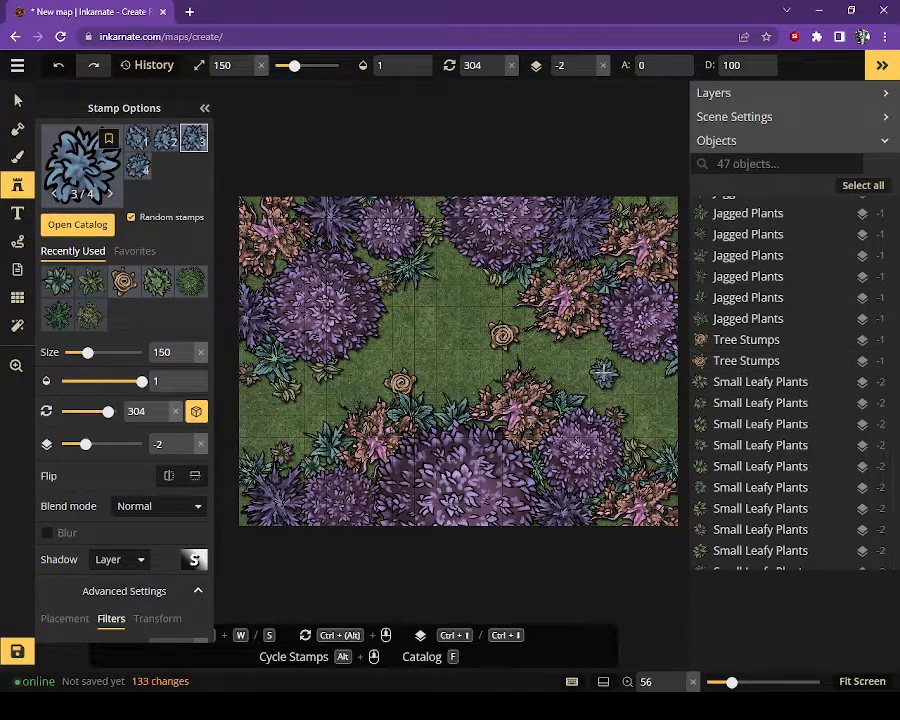
Try placing a blue Bushes stamp in the map's top-right corner
left_click_drag(608, 376, 583, 378)
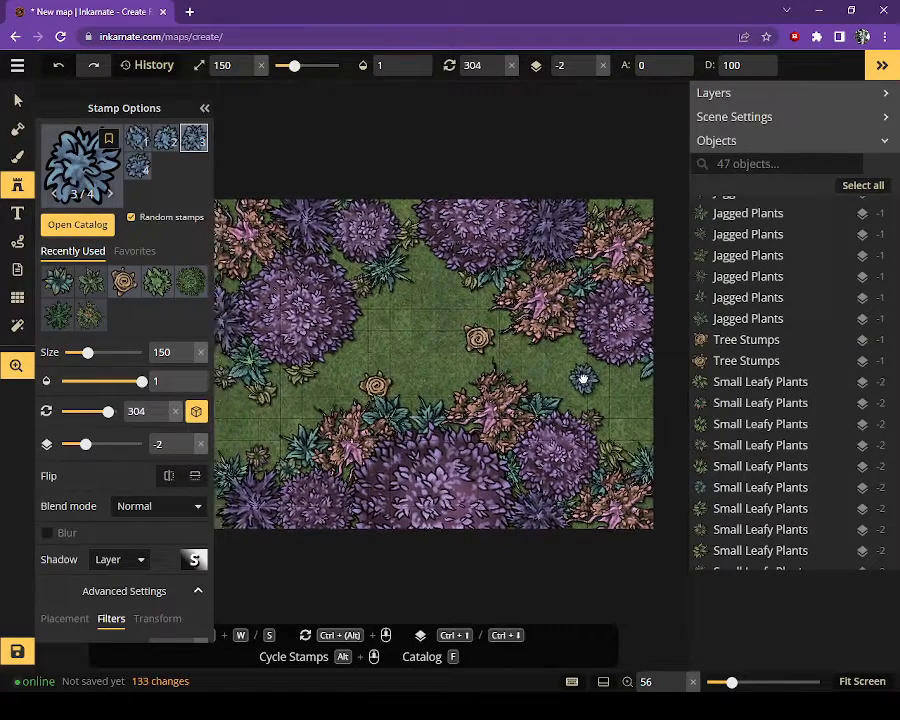
left_click(648, 205)
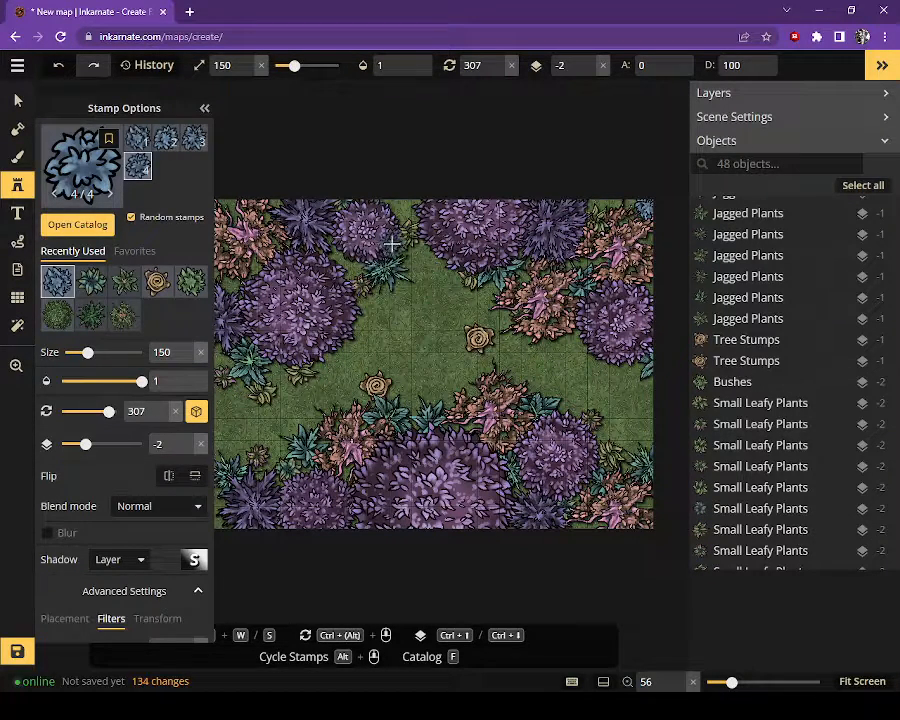
key("ctrl+z")
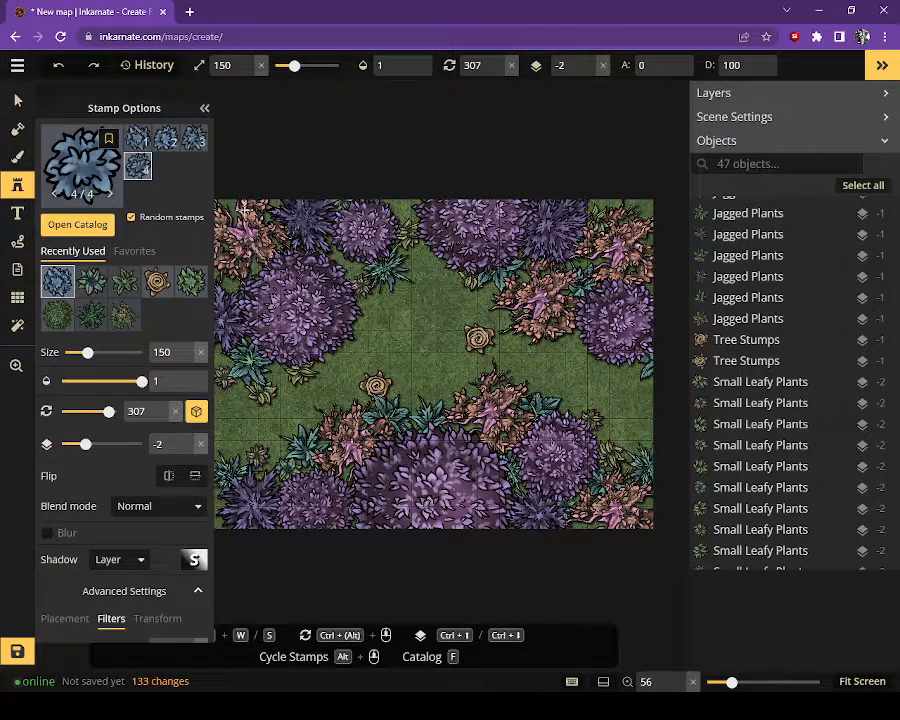
Move the group of trees and plants at the map's lower-left corner upward, and reposition its small foliage tree and conifer
left_click(16, 101)
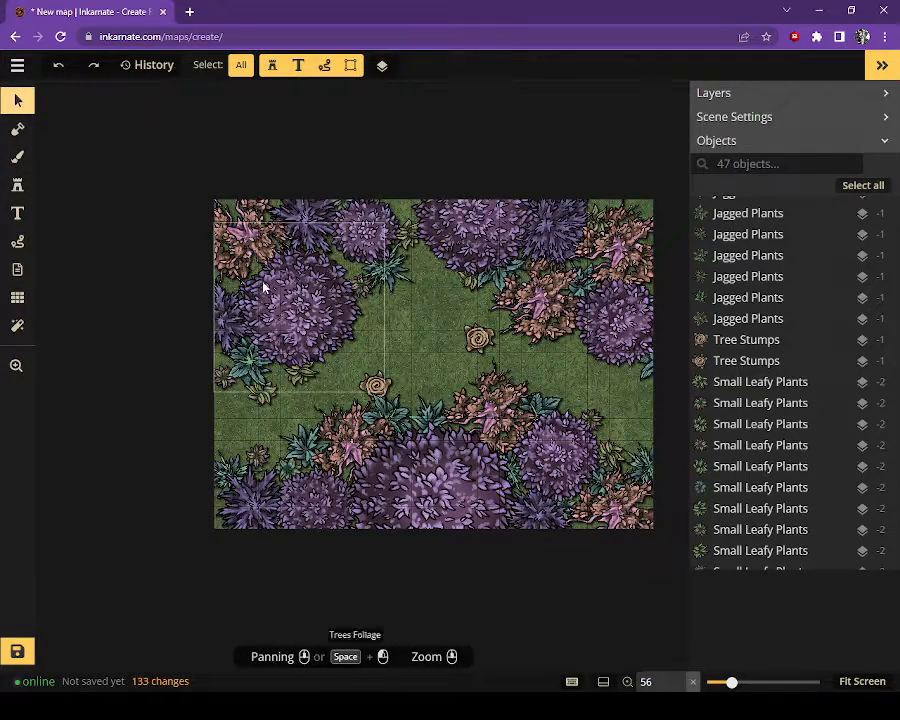
left_click_drag(390, 440, 427, 398)
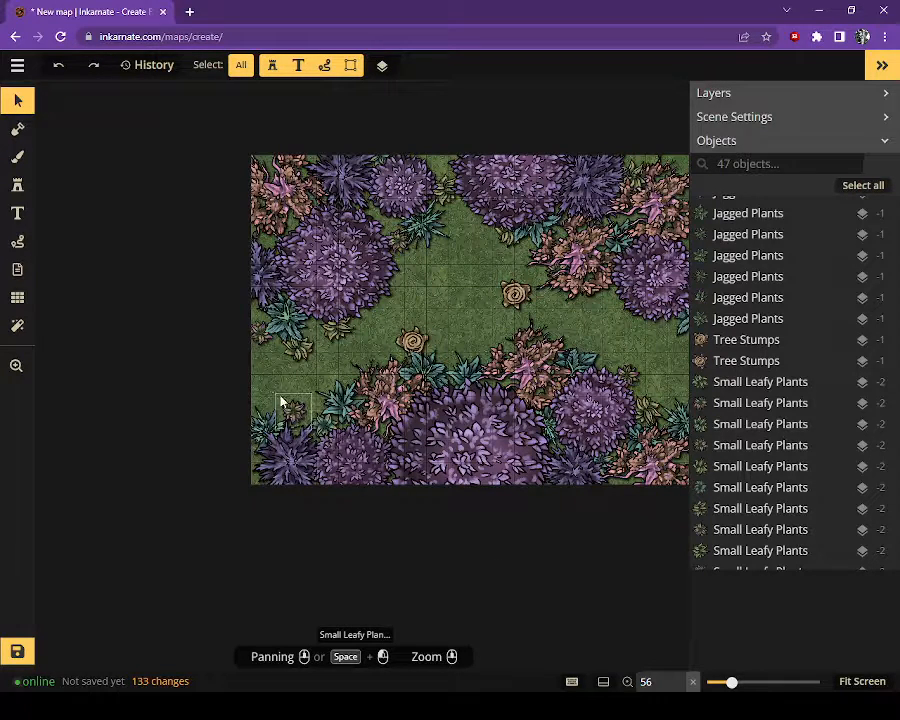
left_click_drag(262, 386, 352, 434)
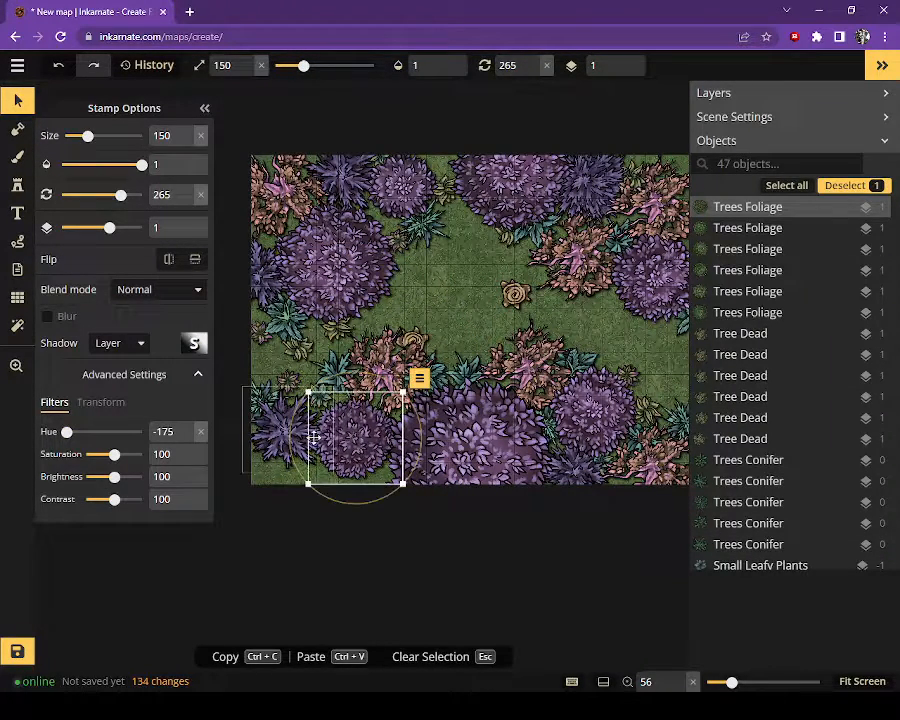
left_click(277, 432)
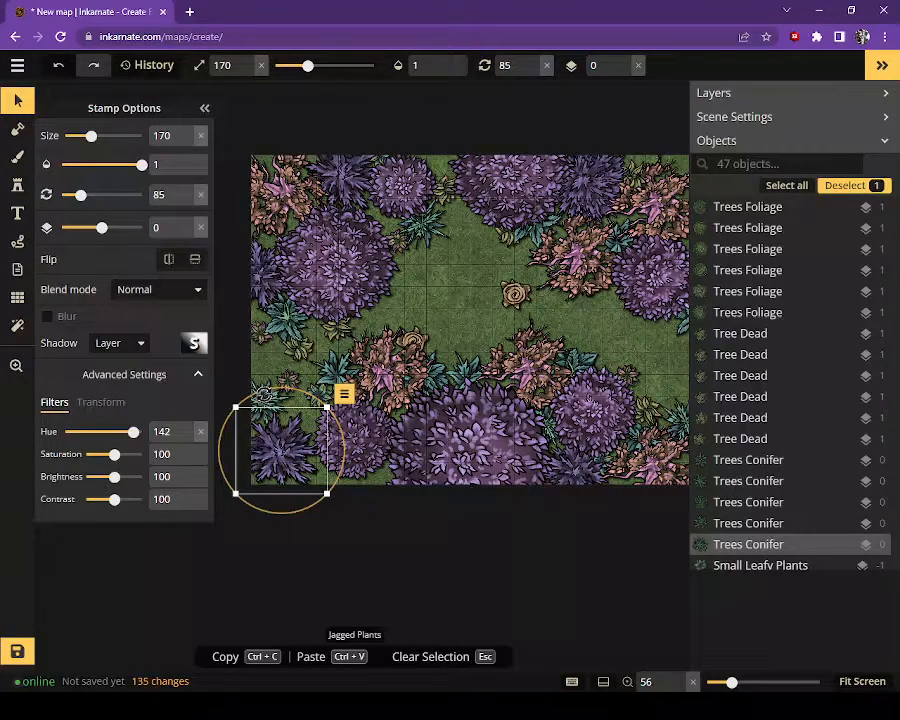
Shift the small foliage tree above the lower-left conifer, and move the neighbouring dead tree down and left below it
left_click_drag(360, 432, 318, 379)
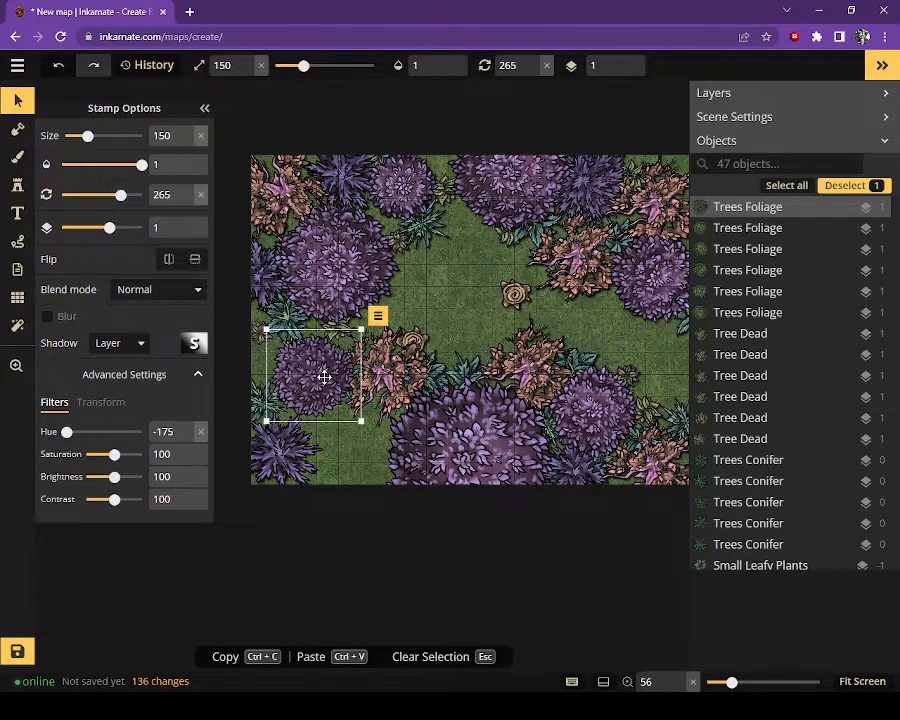
left_click_drag(395, 375, 374, 424)
left_click_drag(314, 377, 342, 366)
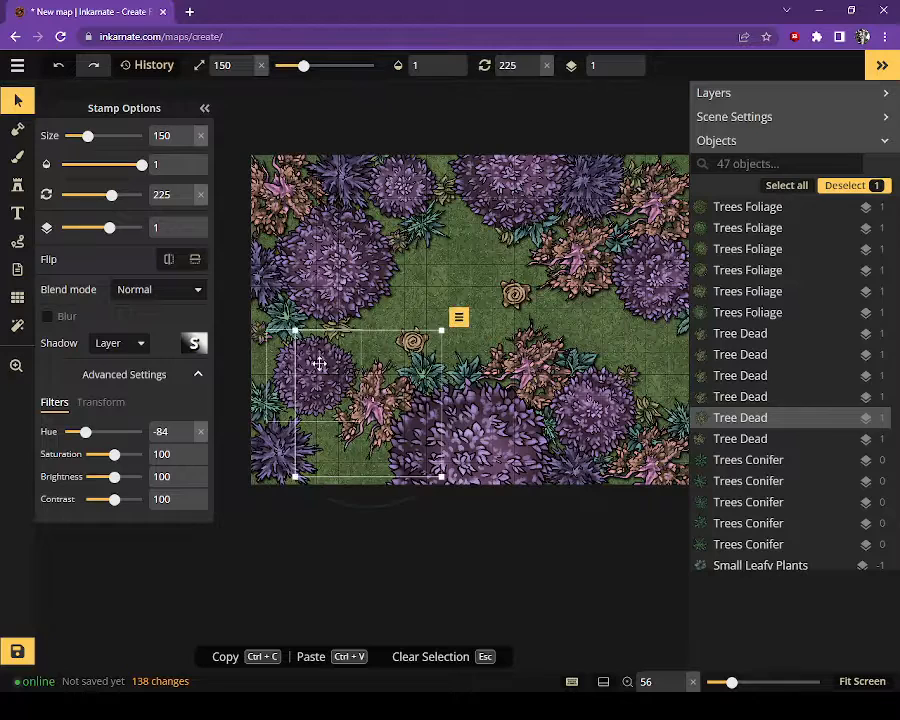
left_click(300, 378)
left_click(322, 377)
left_click_drag(320, 372, 344, 356)
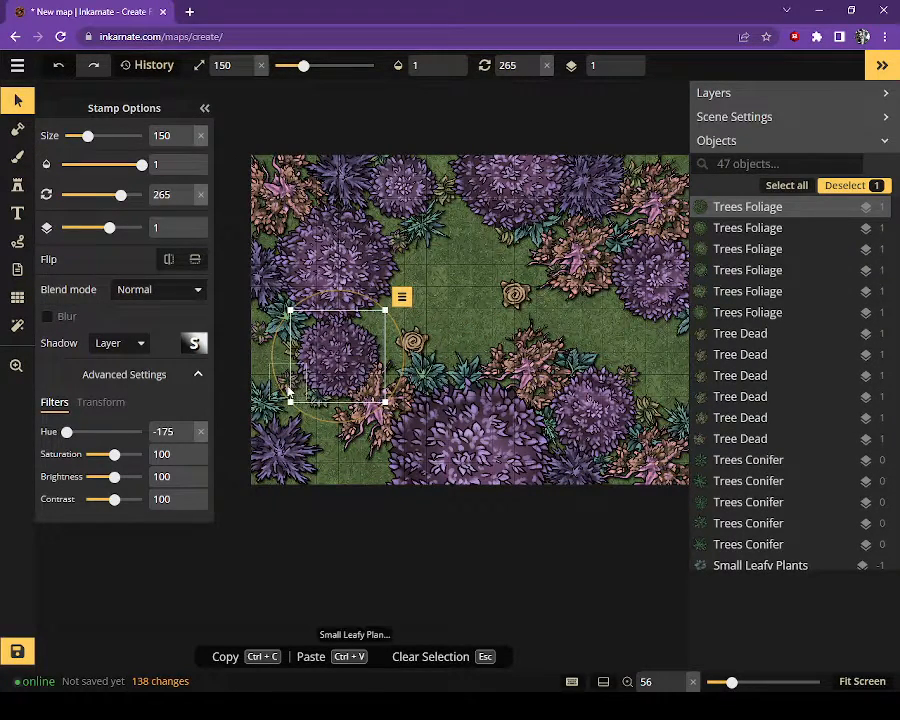
Move the dead tree down between the lower-left conifer and the large foliage tree, and shift the nearby jagged plant left
left_click(287, 381)
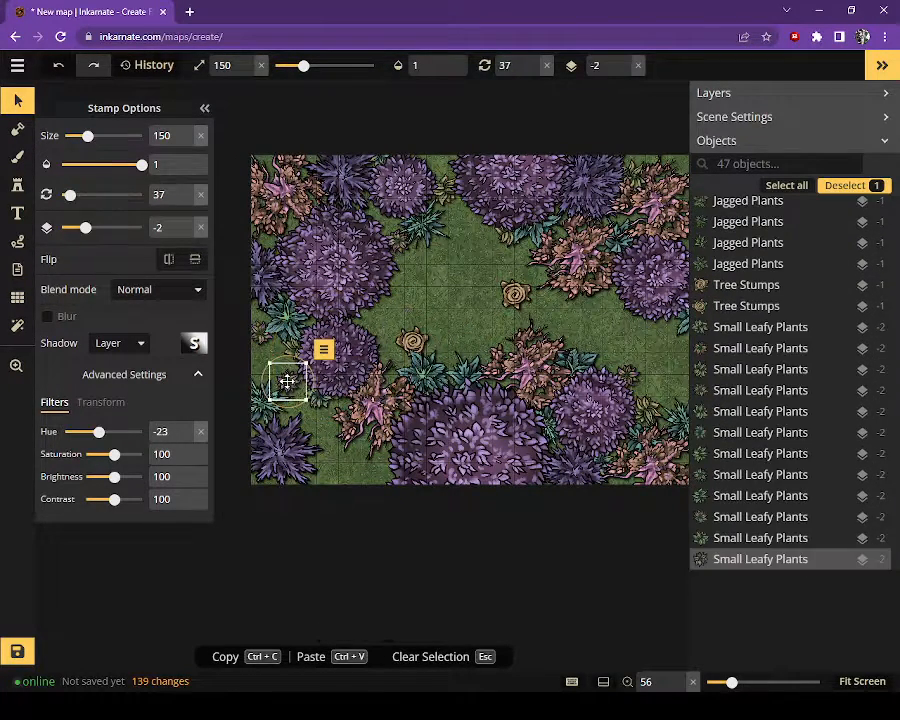
left_click(374, 398)
left_click_drag(374, 398, 350, 430)
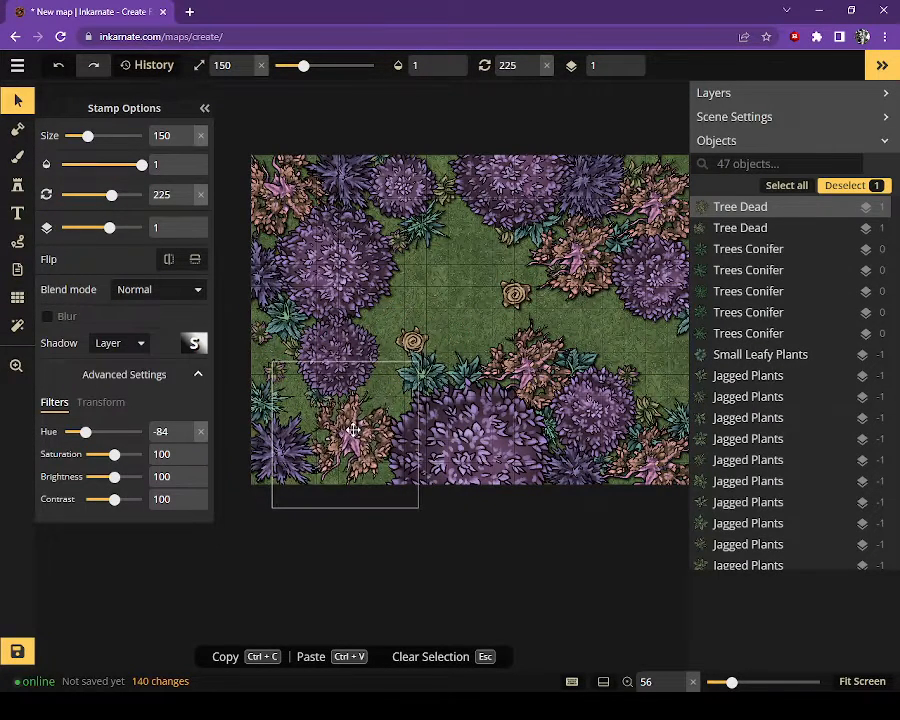
left_click(432, 367)
left_click_drag(432, 367, 411, 373)
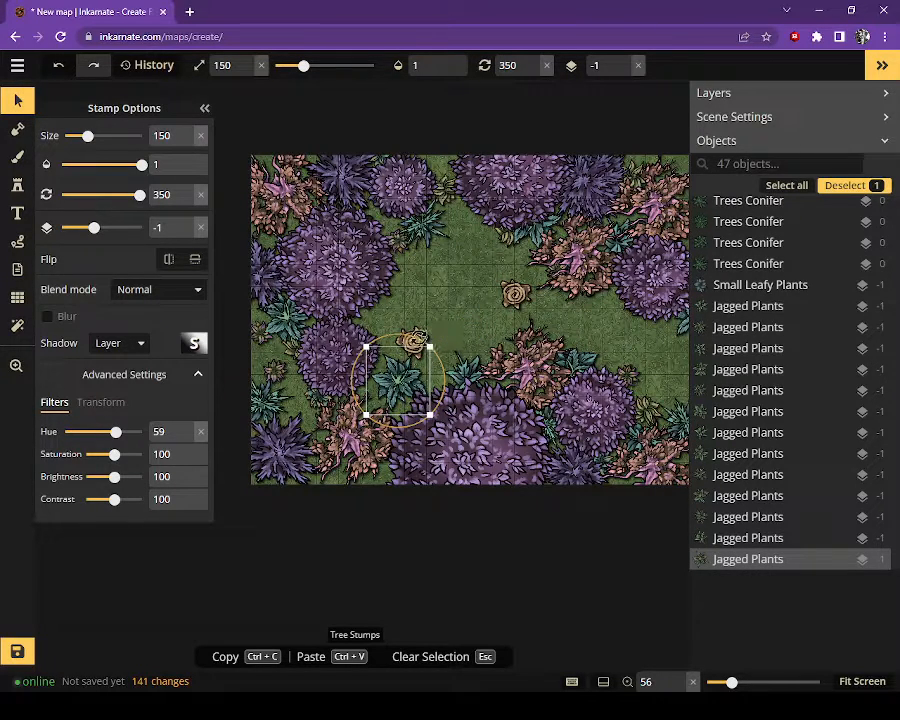
Shift the lower tree stump slightly down and right, and move the lower-left small foliage tree against the map's left edge
left_click(418, 341)
left_click_drag(415, 338, 427, 341)
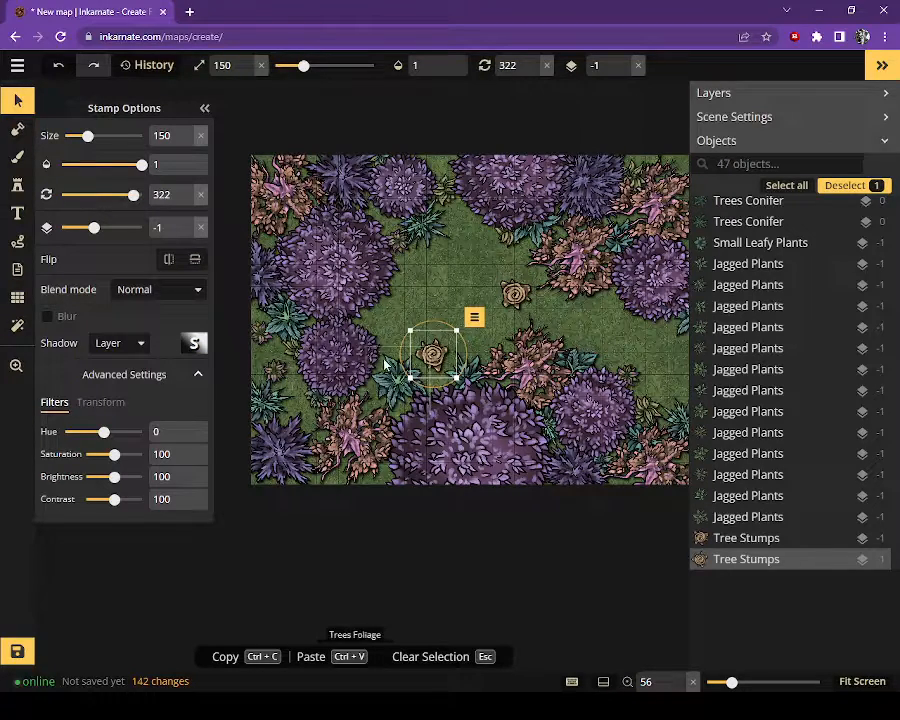
left_click_drag(330, 367, 305, 364)
left_click(344, 353)
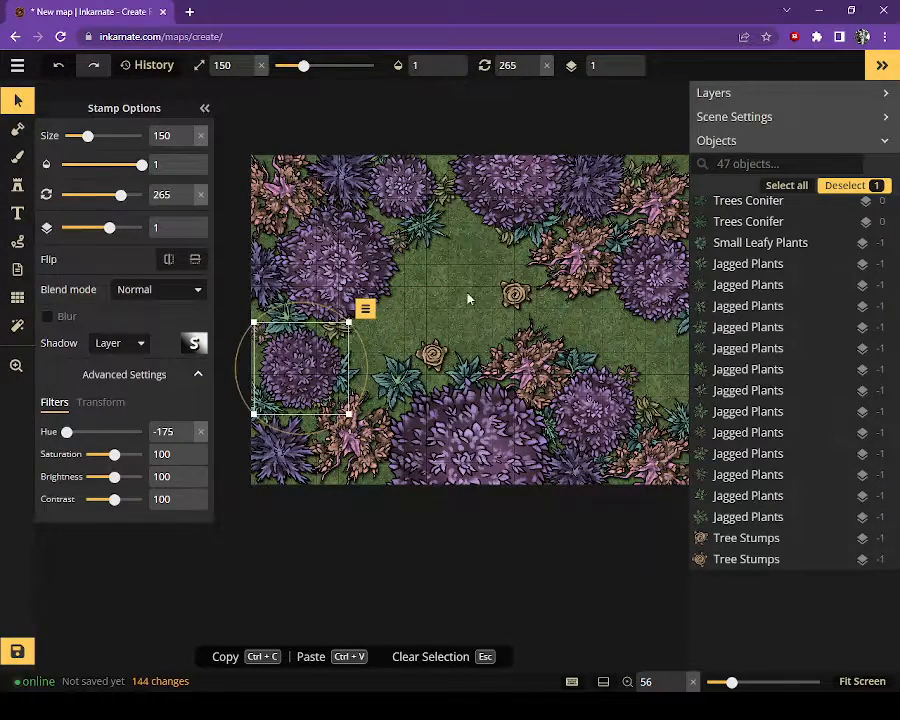
Select the six trees and plants in the map's lower-right corner, rotate them together, and reposition the group
key("space")
left_click_drag(580, 336, 586, 371)
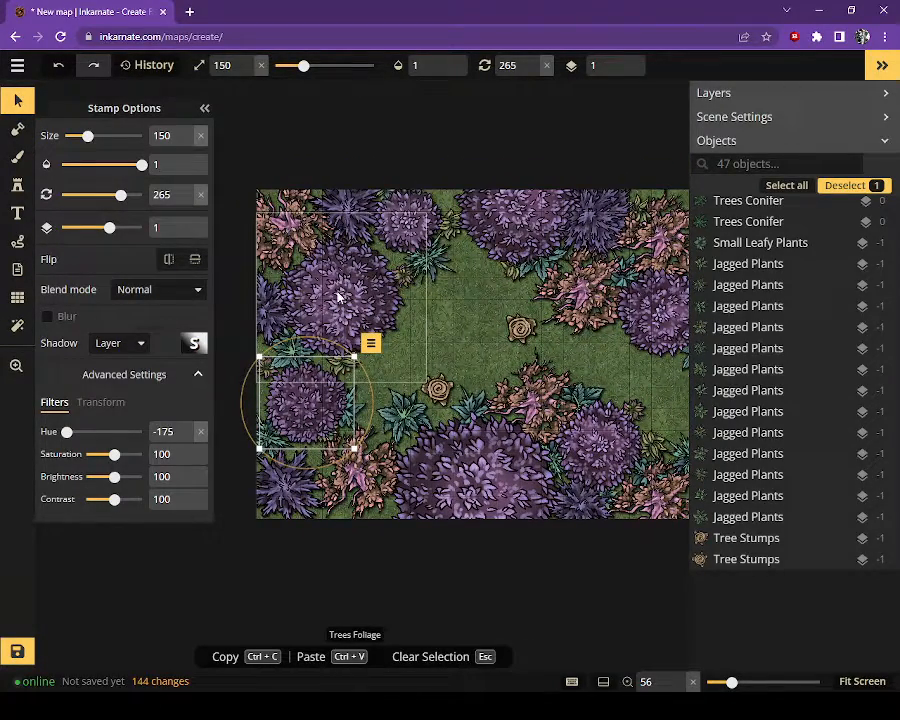
key("space")
left_click_drag(522, 324, 431, 304)
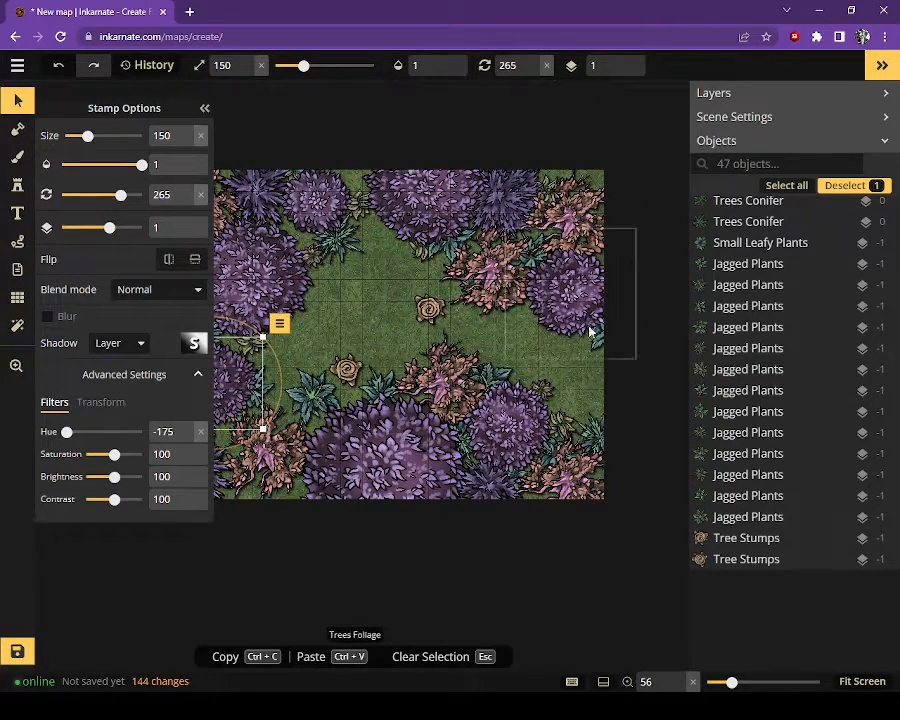
left_click_drag(556, 442, 563, 404)
left_click(518, 434, "shift")
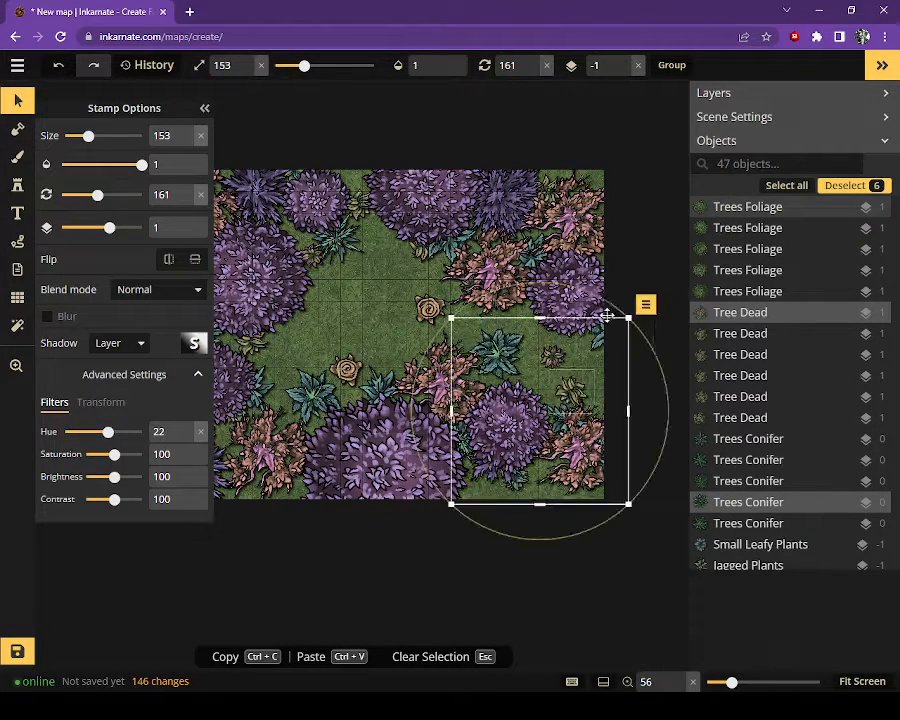
left_click_drag(600, 296, 462, 370)
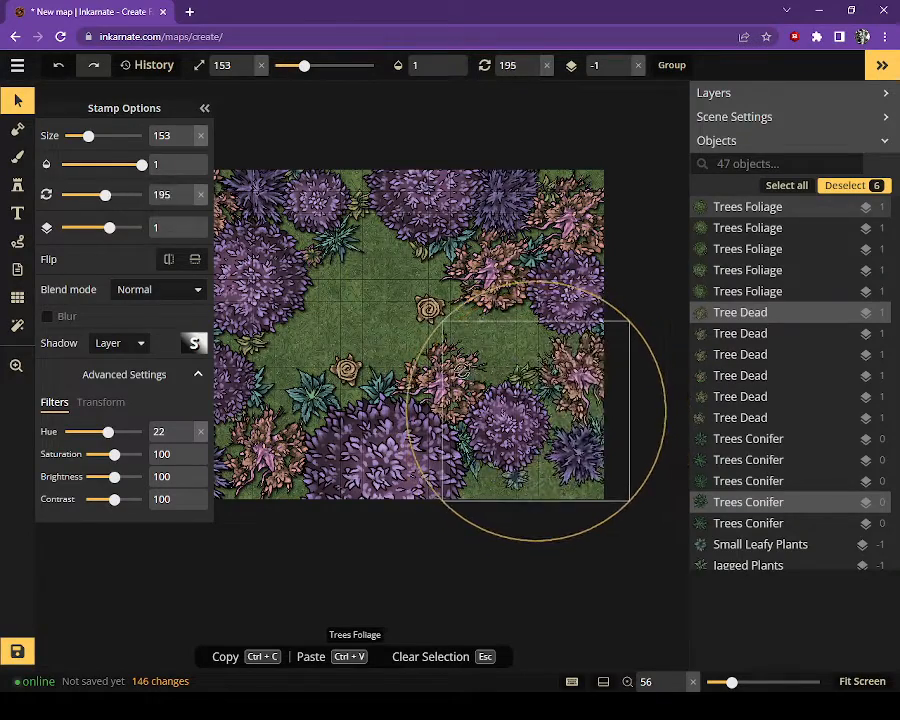
left_click_drag(555, 412, 538, 456)
Move the lower-right foliage tree downward, and place the dead tree from its left in the map's bottom-right corner
left_click(506, 424)
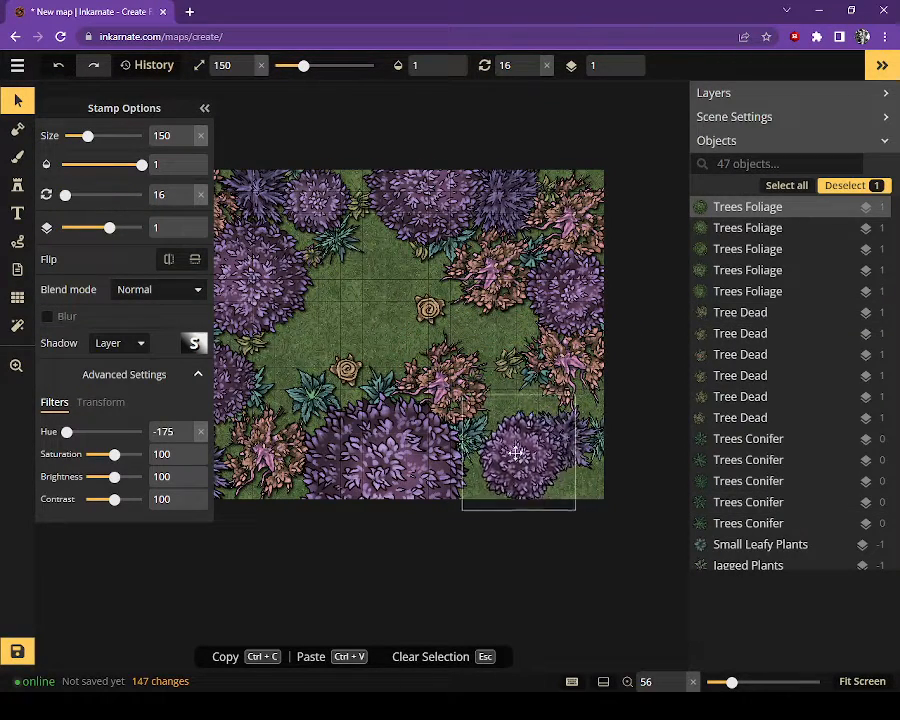
left_click(439, 379)
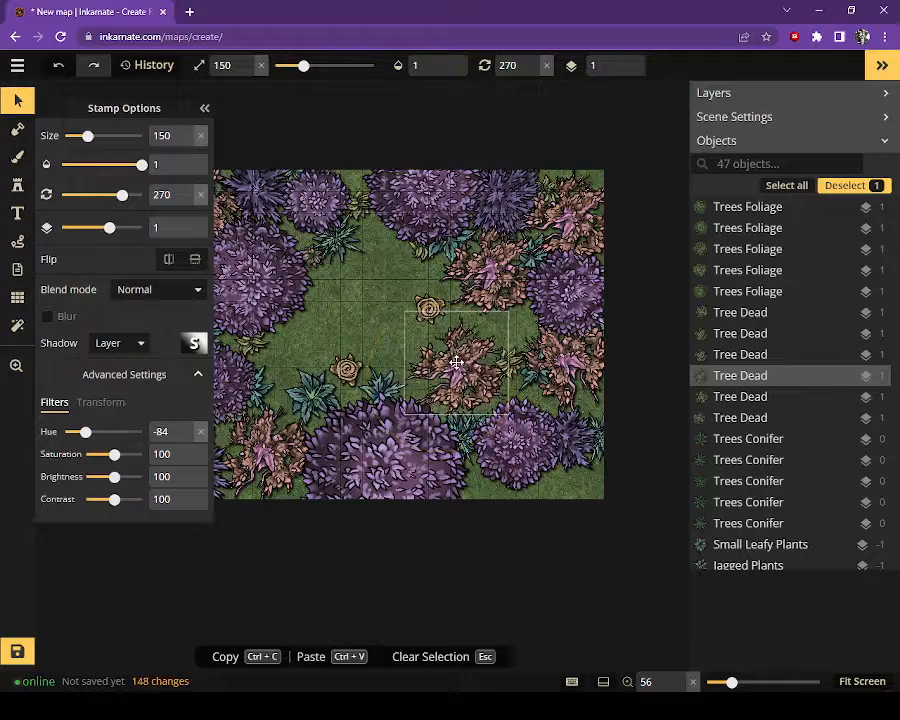
left_click_drag(468, 345, 568, 478)
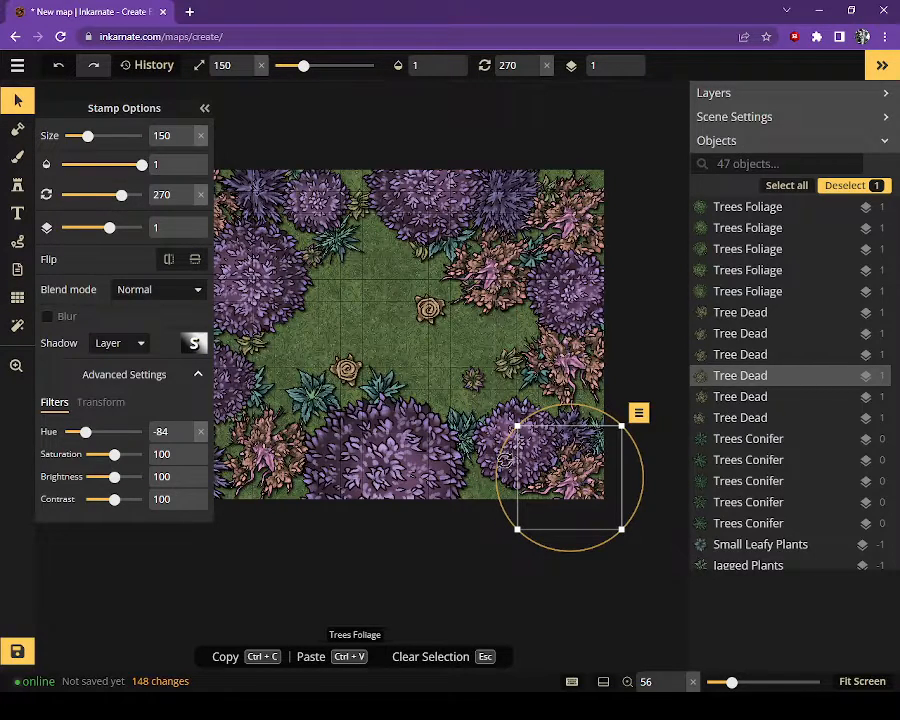
Move the lower-right foliage tree and its jagged plant up and left, and the upper tree stump to the clearing's top edge
left_click(503, 432)
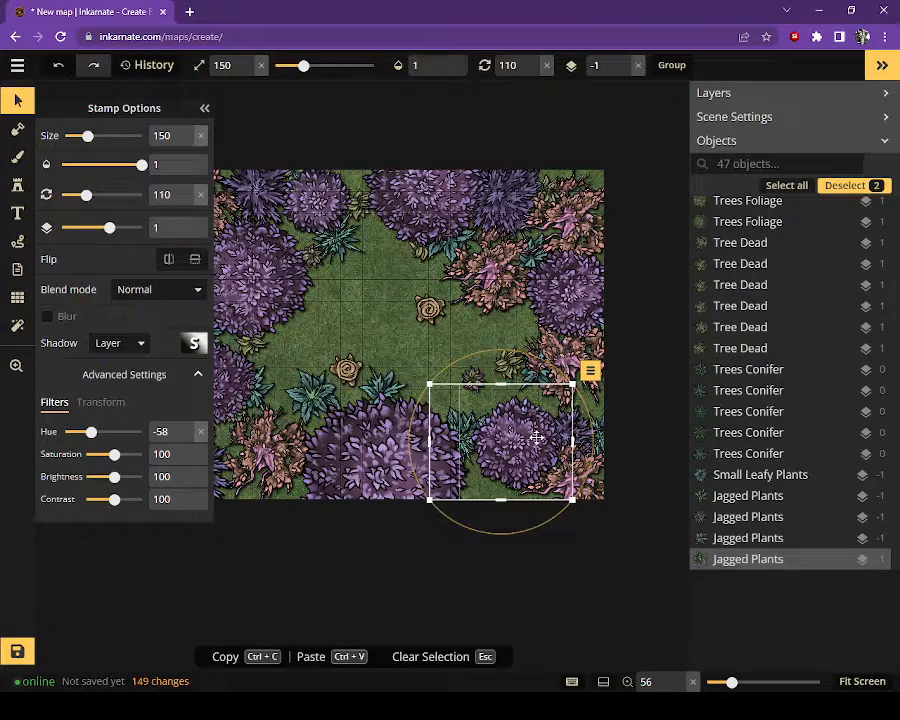
left_click_drag(513, 445, 490, 414)
left_click(471, 376)
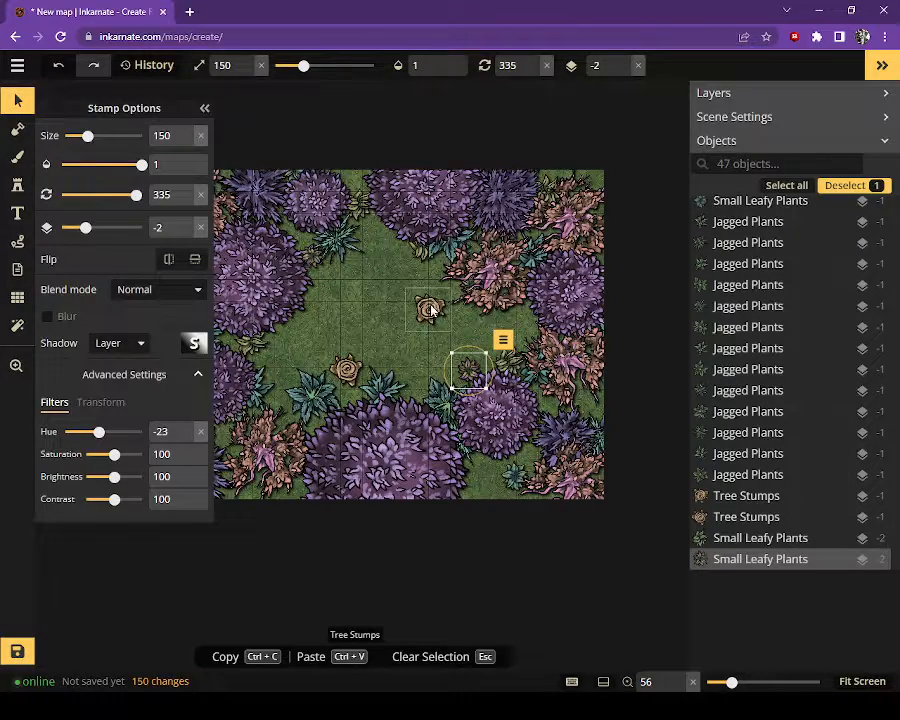
left_click_drag(389, 348, 465, 364)
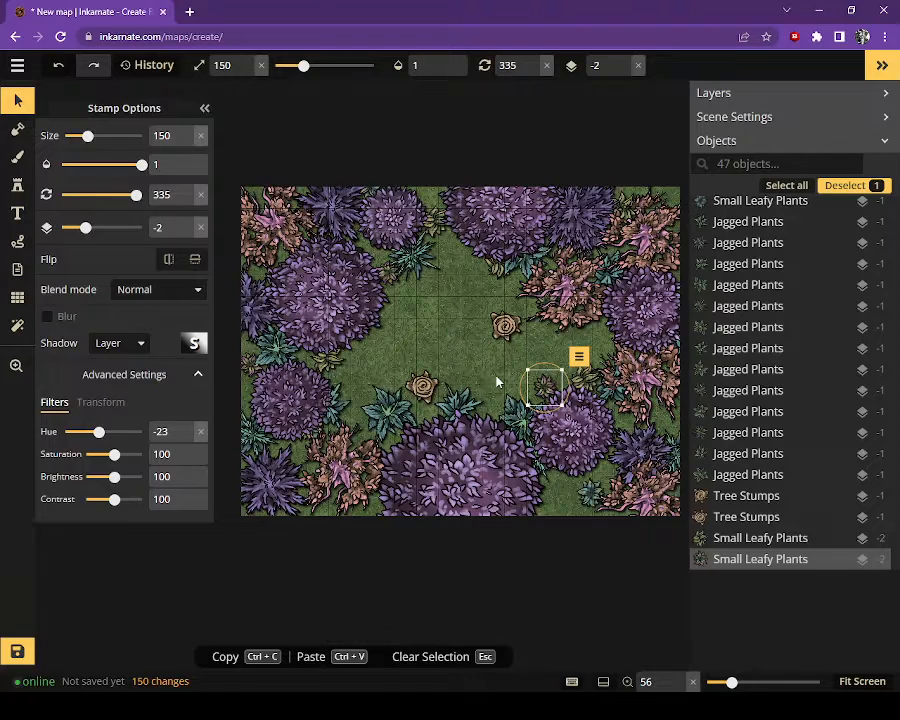
left_click_drag(507, 333, 458, 254)
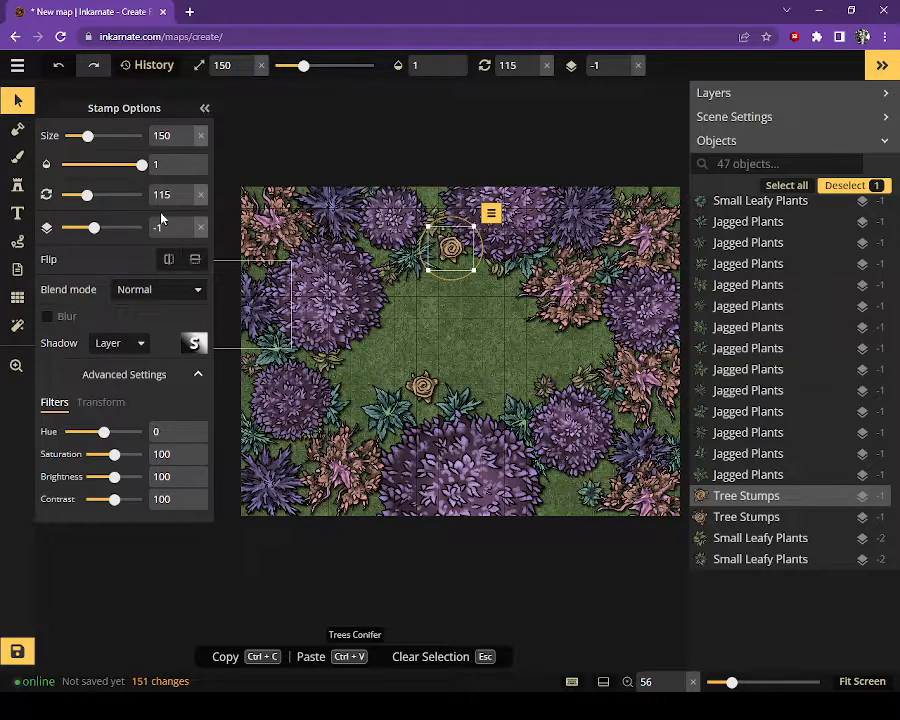
Browse the Watercolor Battlemaps stamps in the stamp catalog and expand the pack's list of categories
left_click(18, 187)
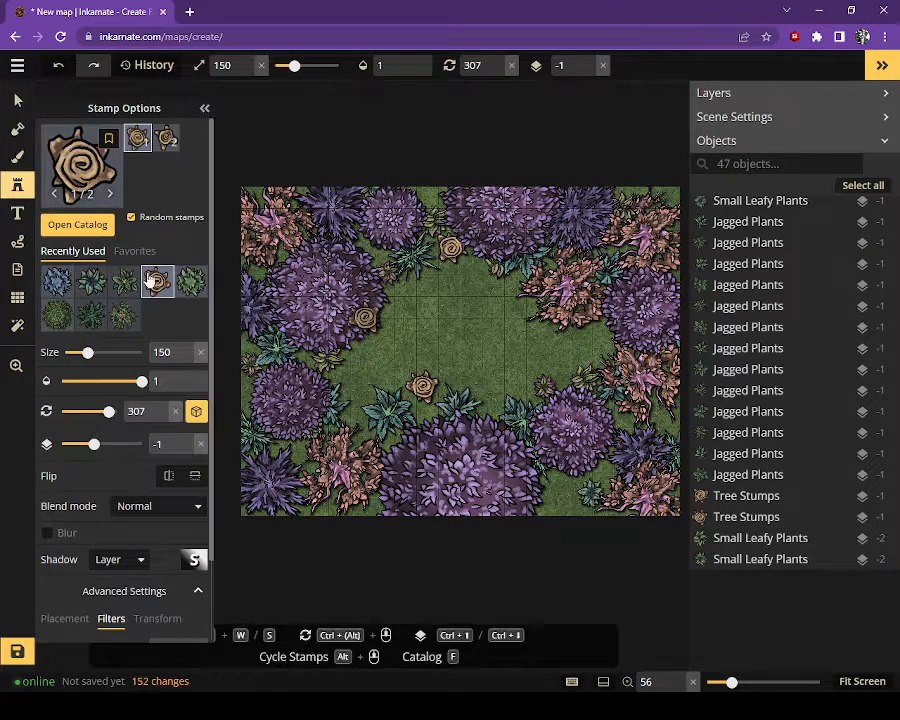
left_click(78, 225)
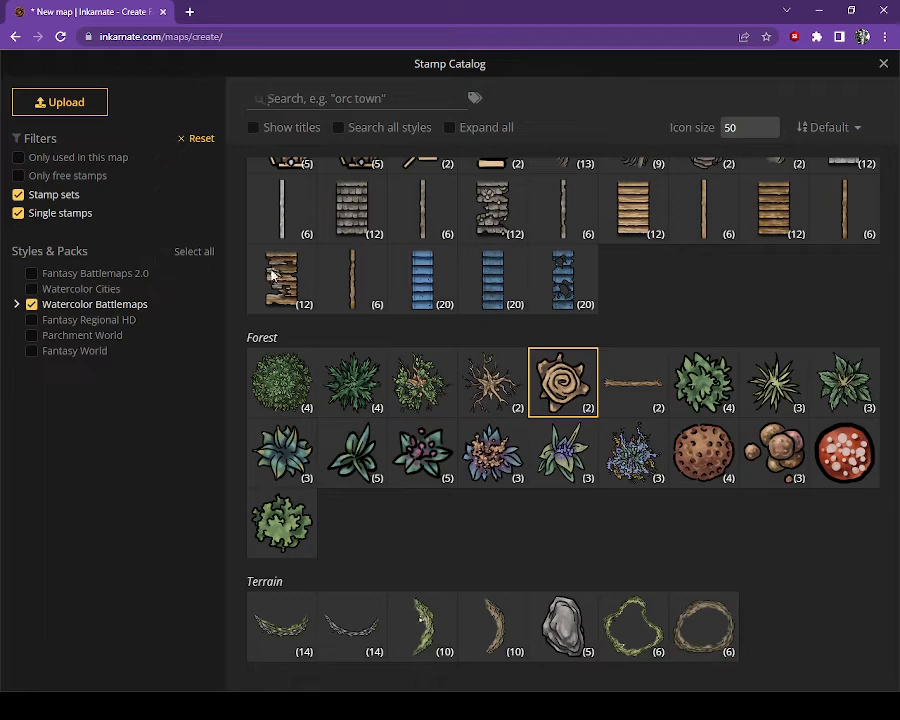
scroll(422, 418, "down", 2)
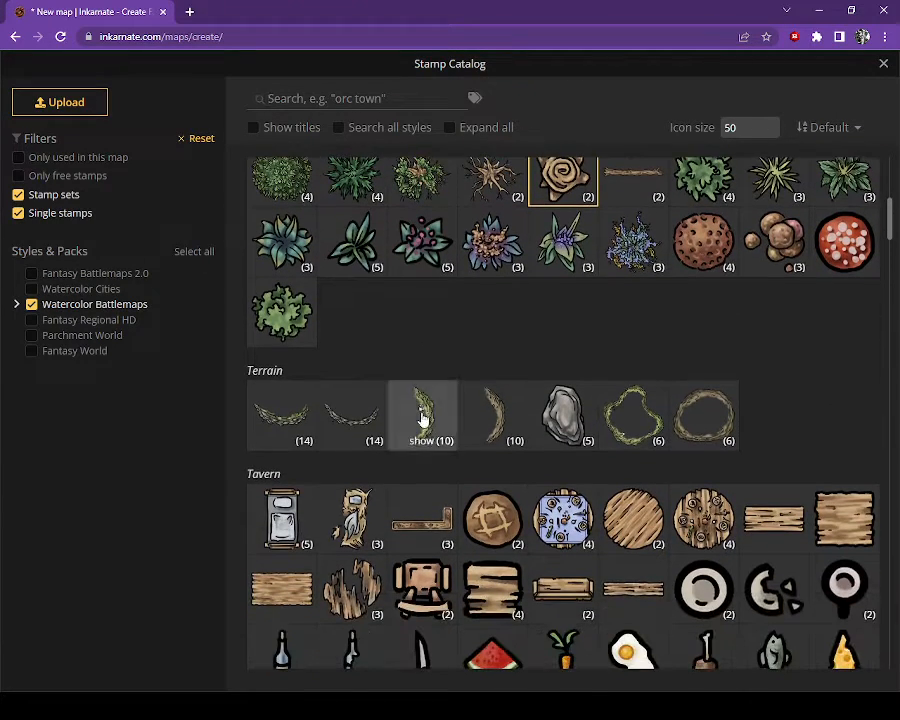
scroll(422, 418, "down", 2)
scroll(424, 410, "down", 1)
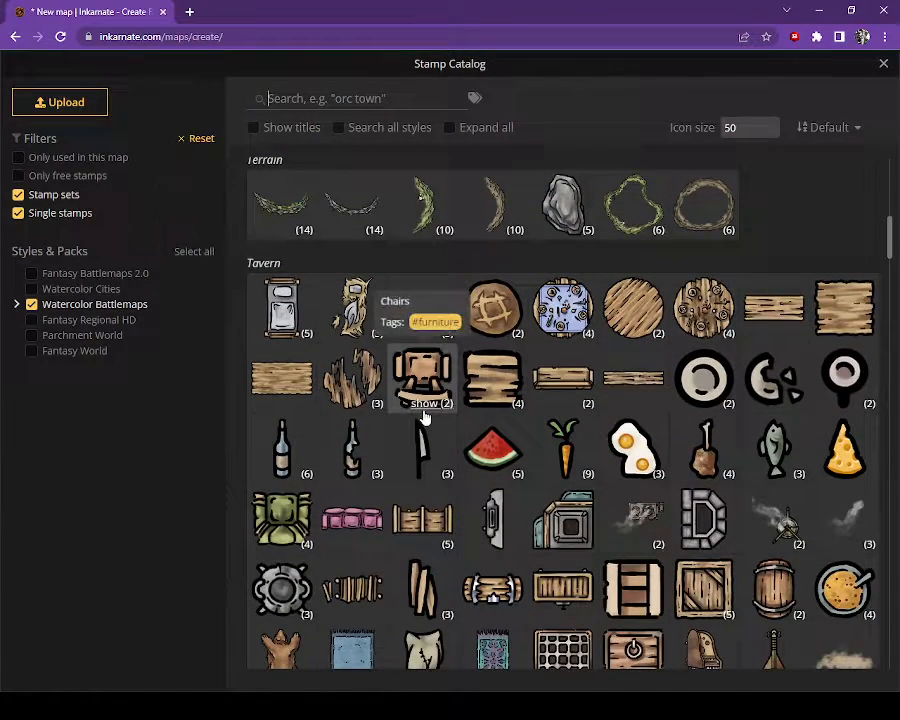
scroll(424, 418, "down", 2)
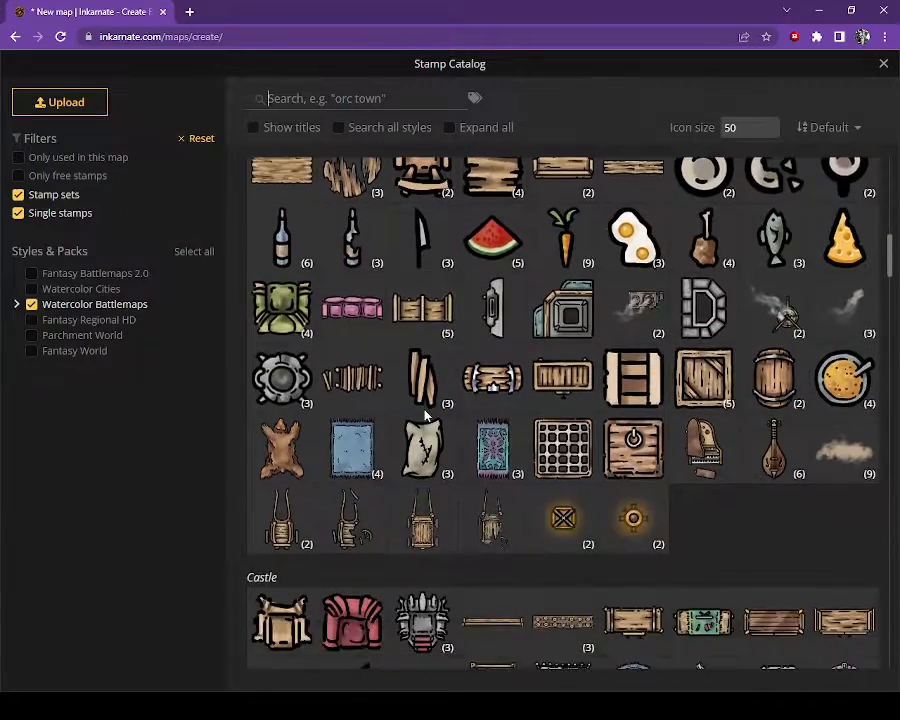
scroll(424, 418, "down", 2)
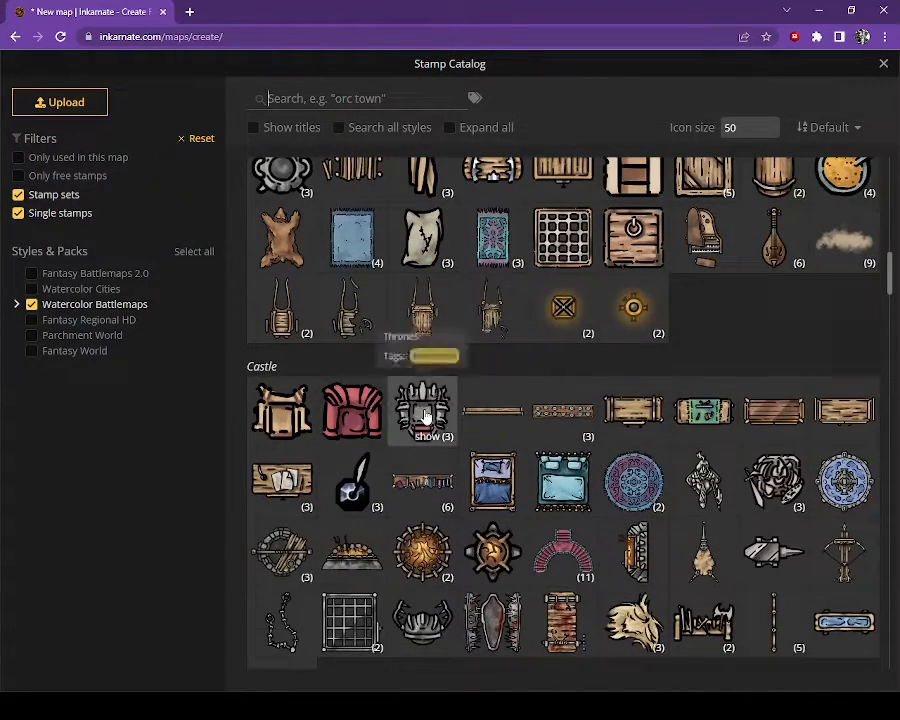
scroll(424, 415, "down", 5)
scroll(424, 415, "down", 6)
scroll(424, 416, "down", 6)
scroll(424, 415, "down", 10)
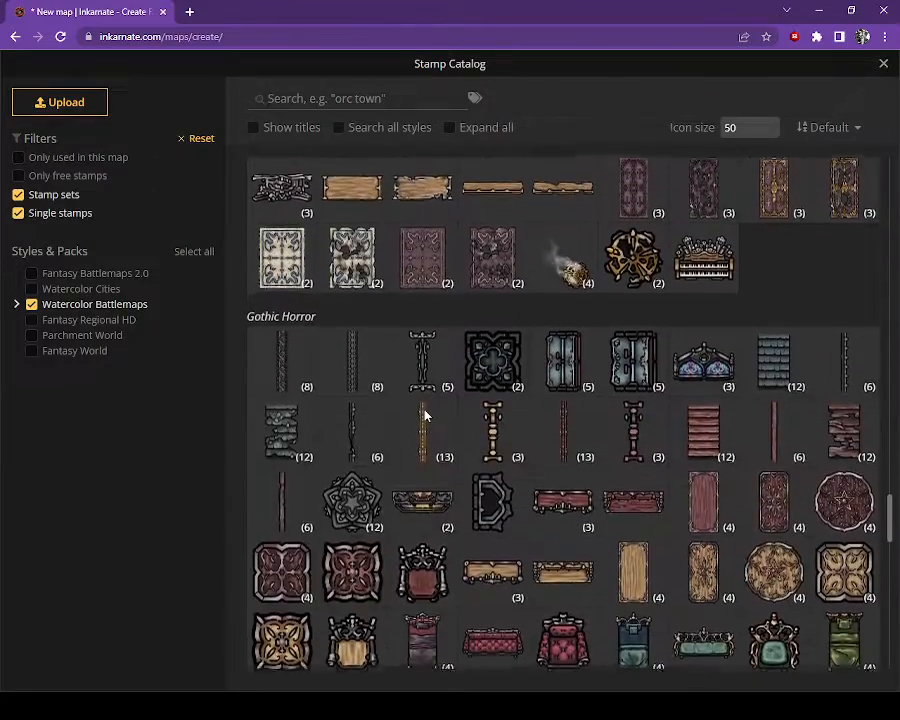
scroll(424, 415, "down", 12)
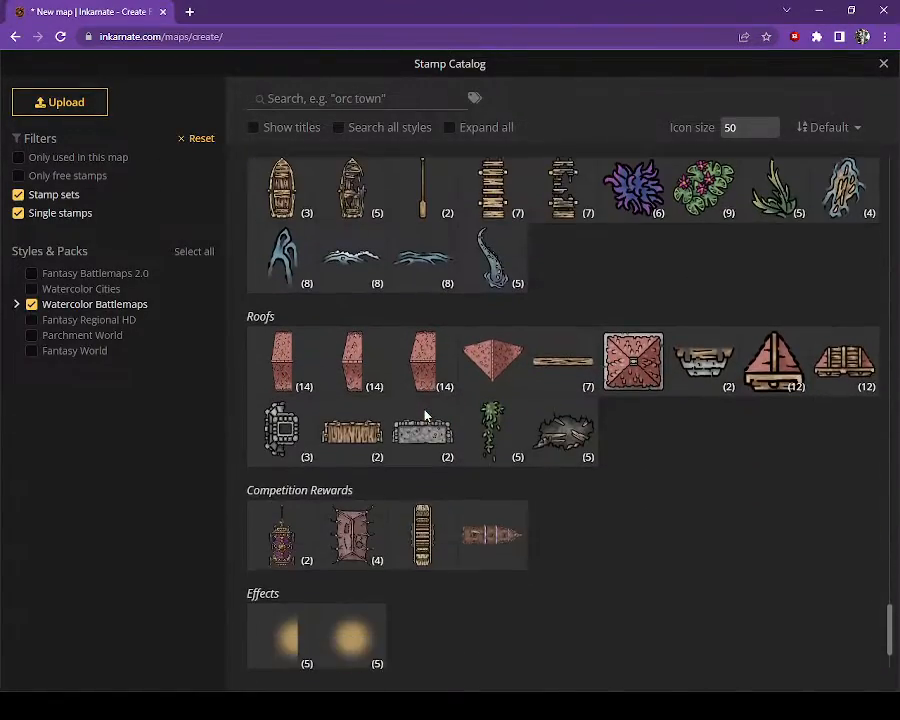
scroll(424, 416, "down", 2)
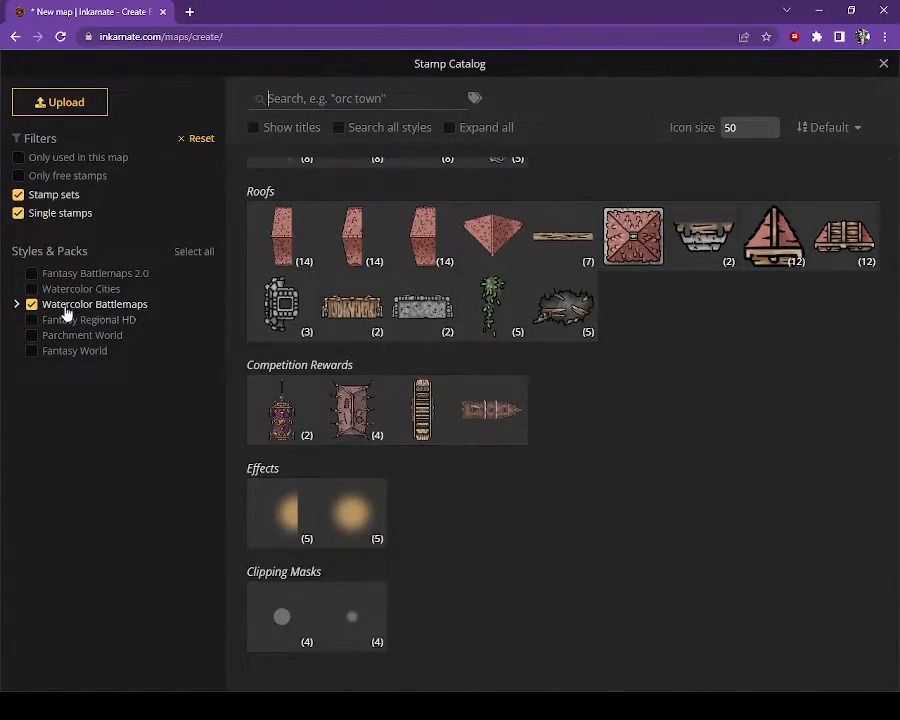
left_click(17, 306)
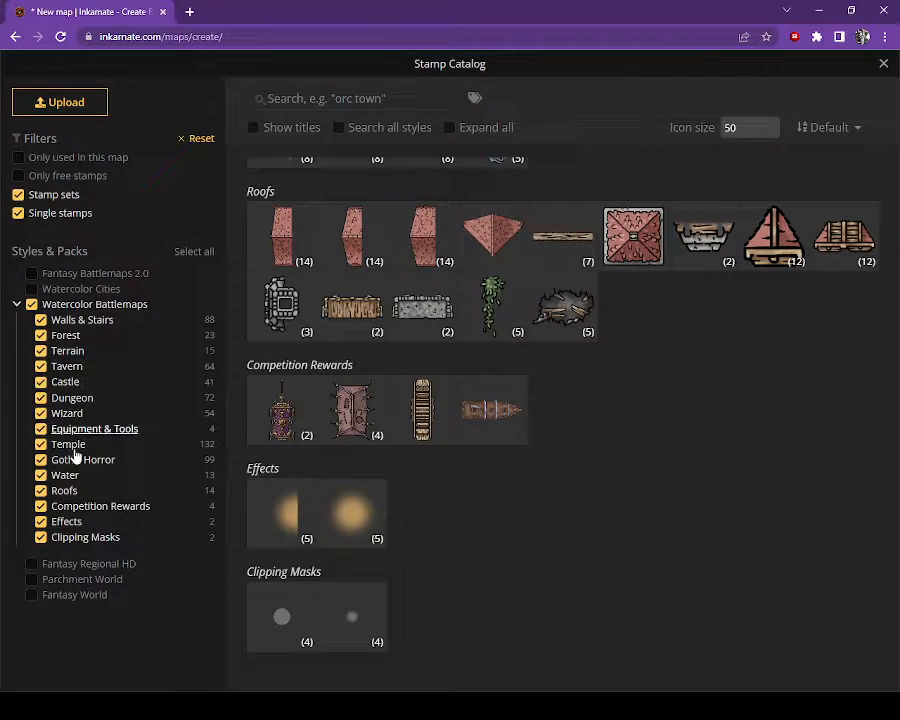
Search the stamp catalog for "tent", choose Tents, and place the first tent rotated to 300 on the clearing's left side
left_click(369, 100)
type("tent")
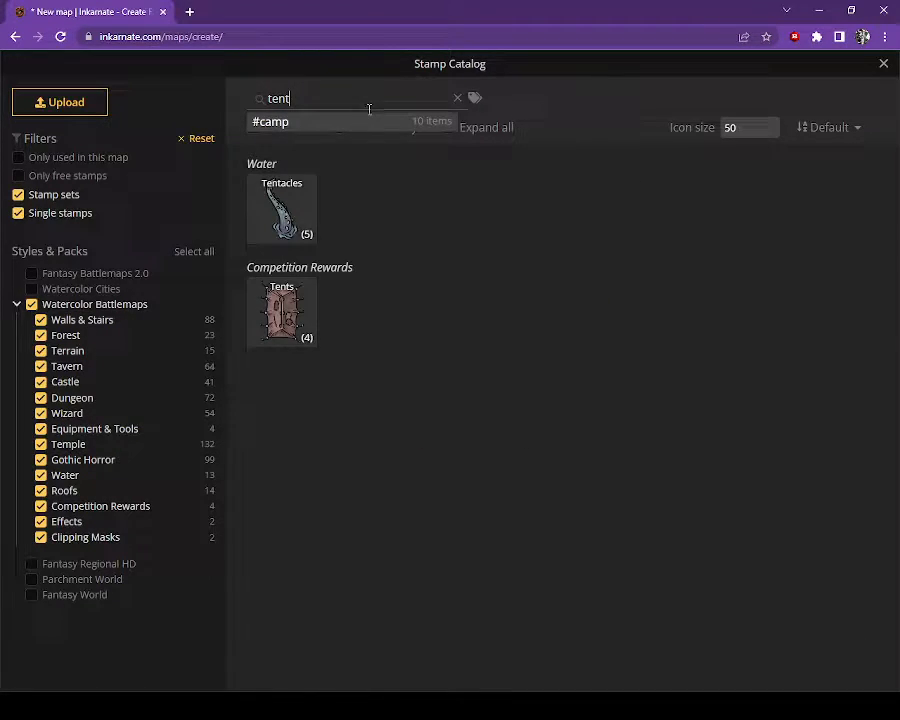
left_click(284, 312)
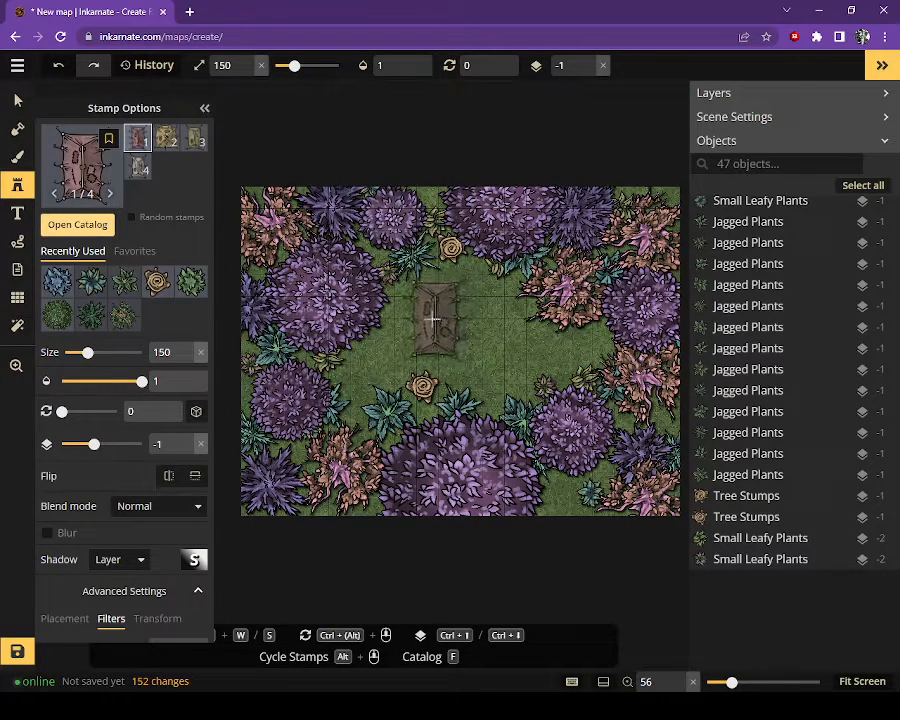
scroll(429, 320, "down", 2)
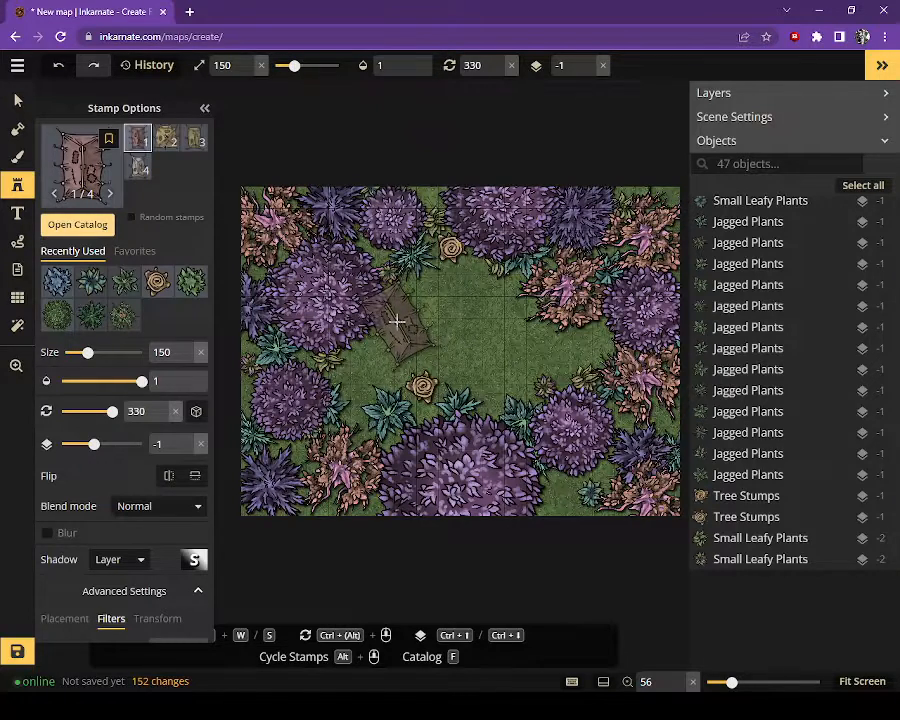
scroll(399, 321, "down", 2)
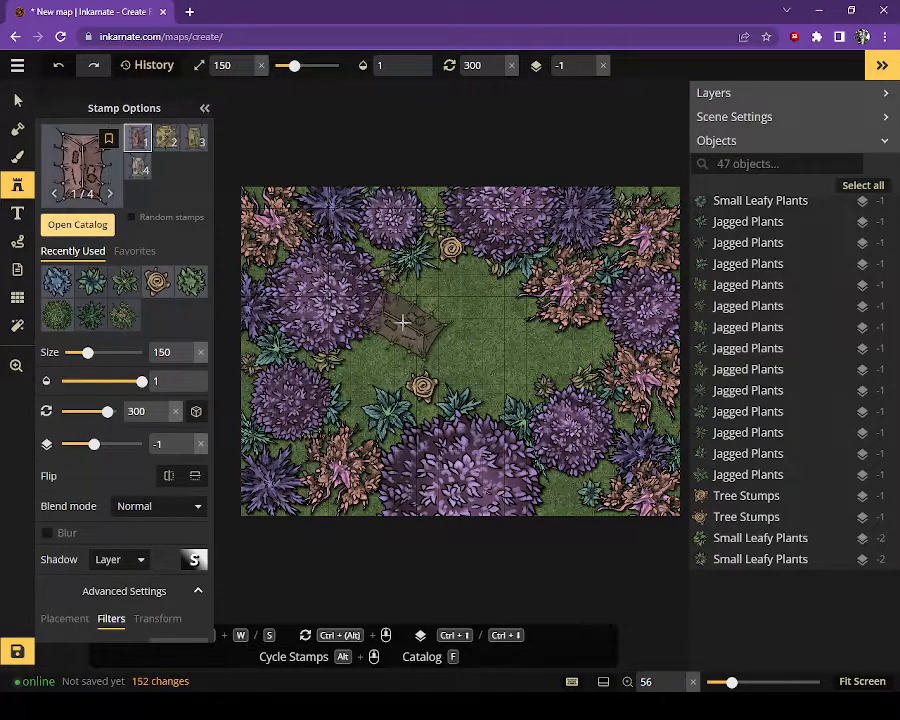
left_click(399, 321)
Place the fourth Tents variant with its rotation reset to 0 near the clearing's top, to the right of the first tent
left_click(139, 168)
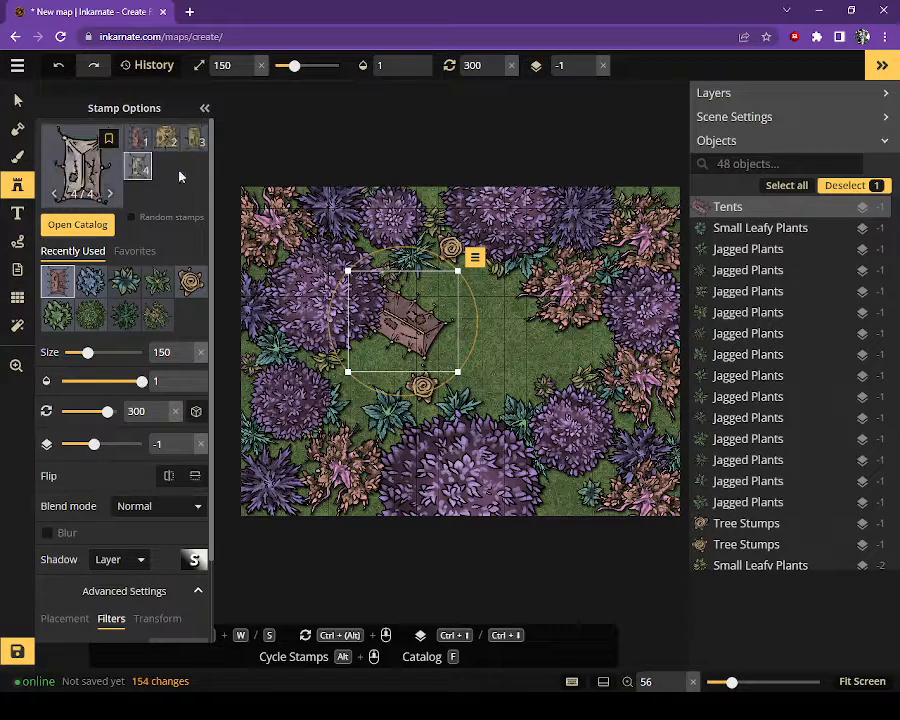
key("Escape")
scroll(492, 313, "up", 3)
scroll(484, 308, "up", 1)
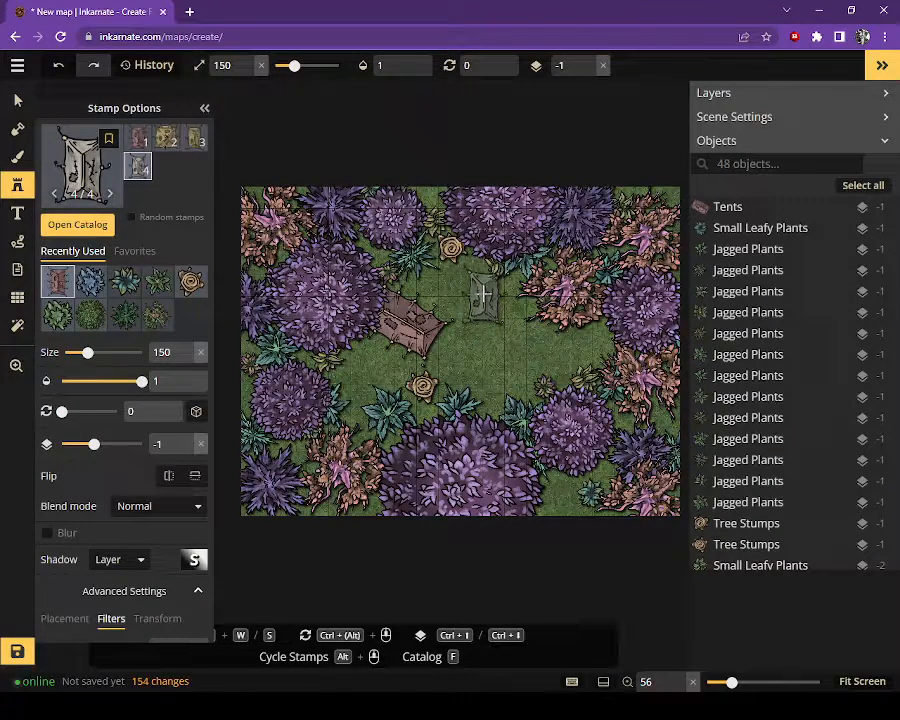
left_click(484, 293)
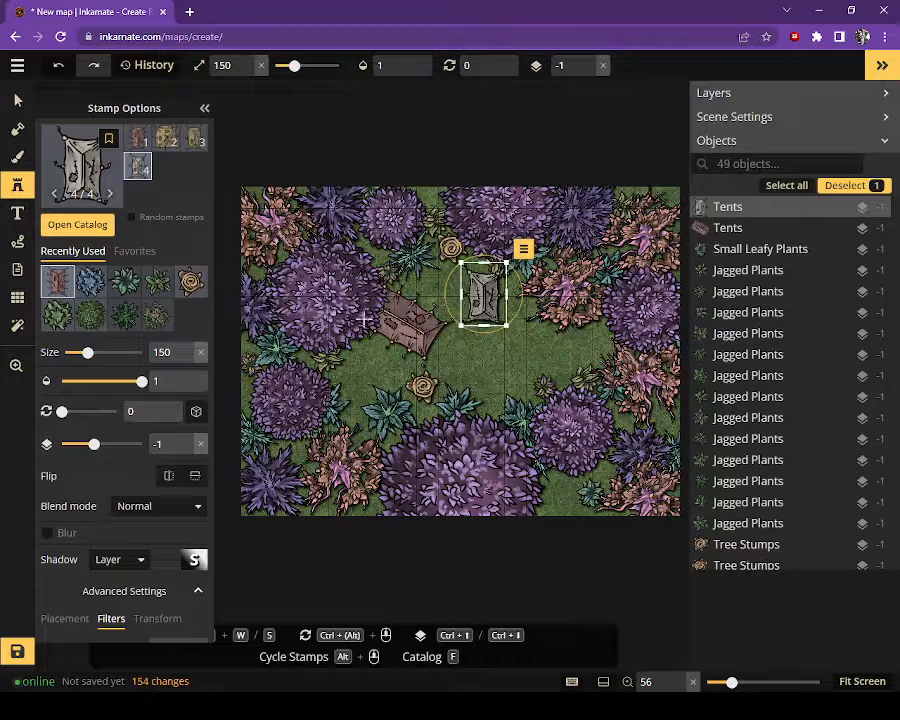
Clear the stamp catalog search, choose the Campfires stamp from the Dungeon category, and place it in the middle of the clearing
left_click(62, 225)
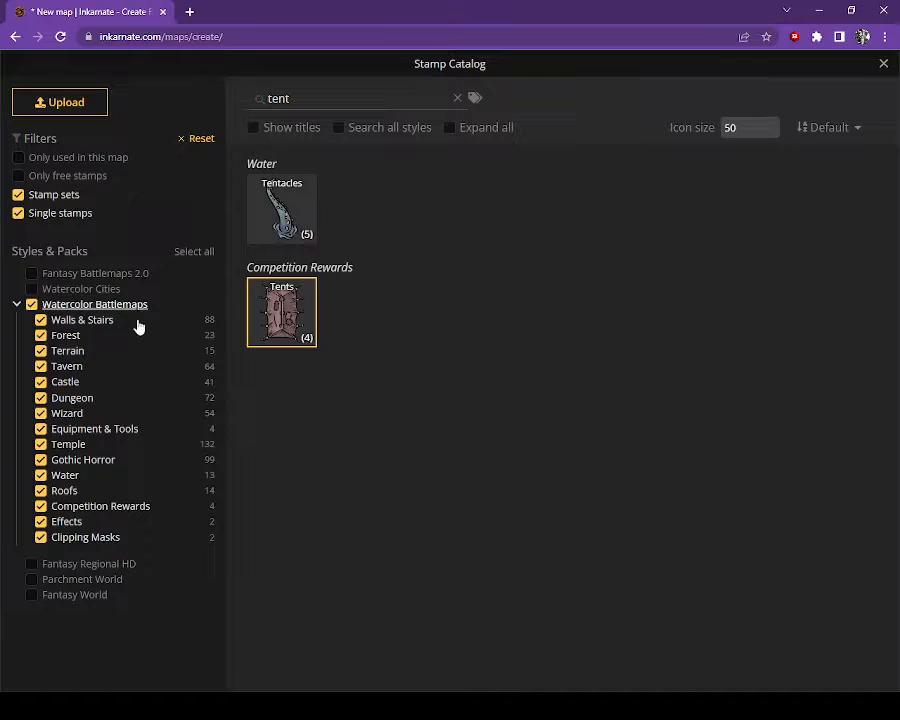
left_click(456, 99)
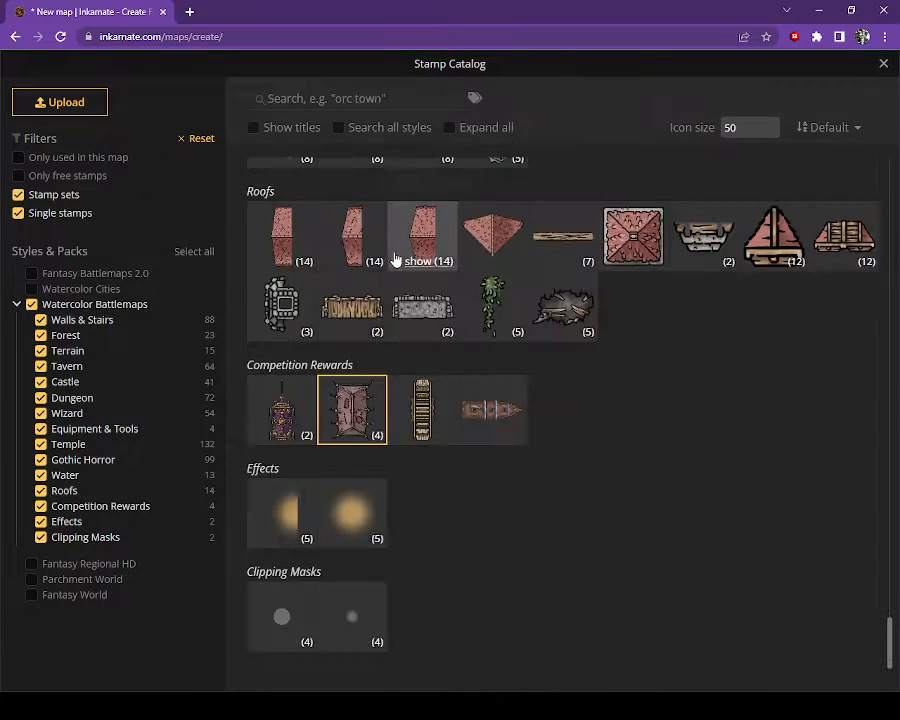
scroll(558, 364, "up", 4)
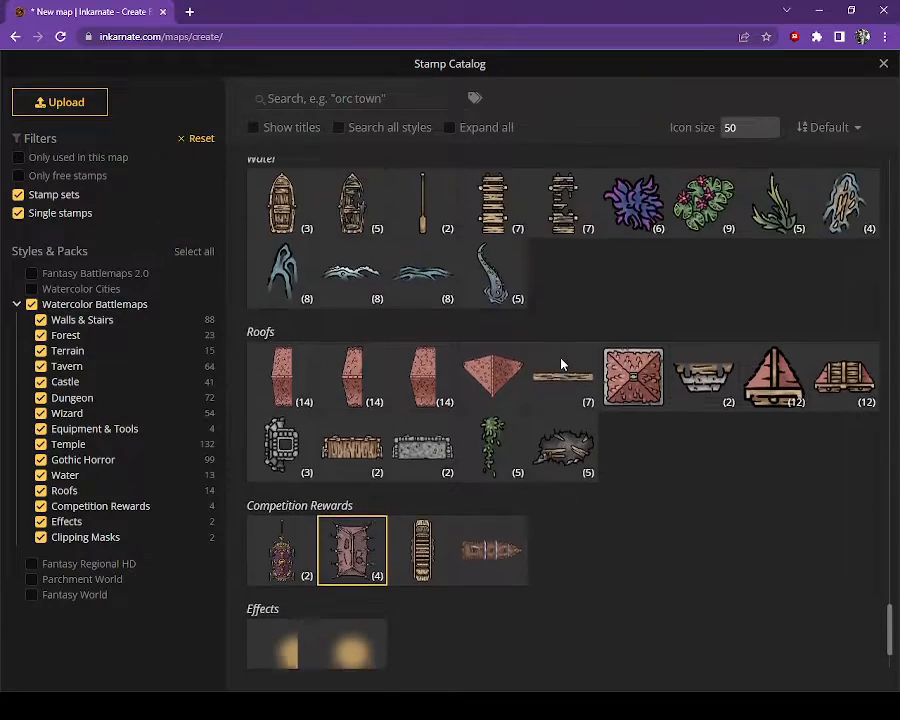
scroll(561, 364, "up", 3)
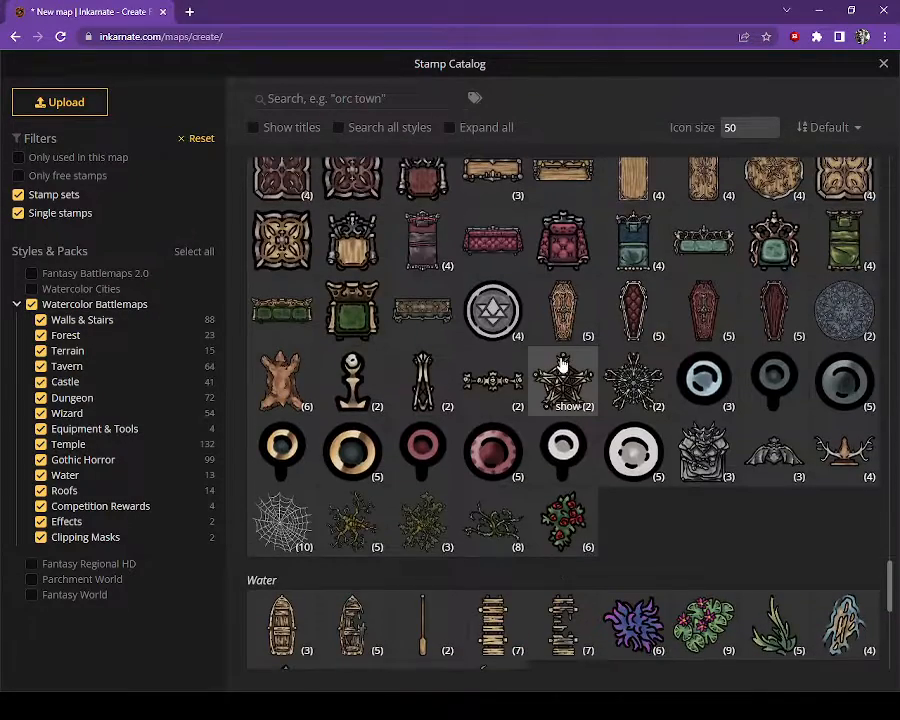
scroll(561, 365, "up", 7)
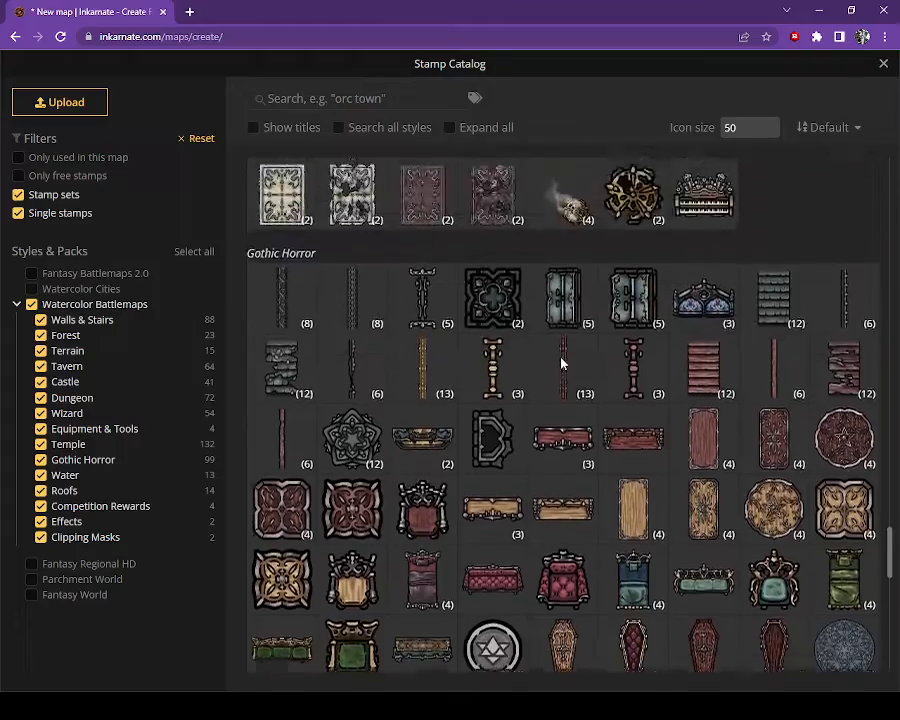
scroll(561, 364, "up", 10)
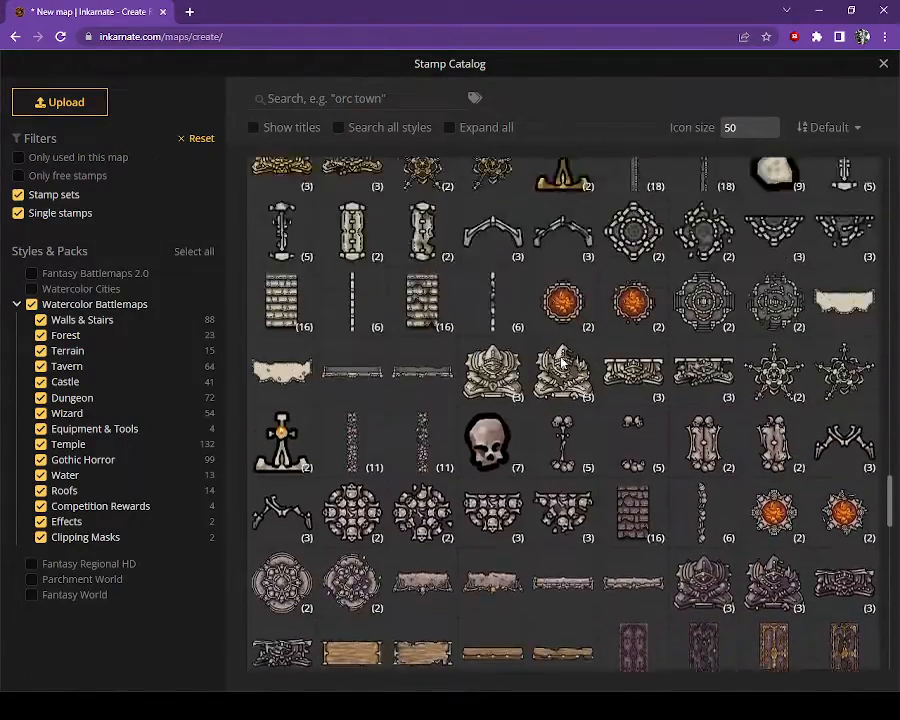
scroll(561, 364, "up", 5)
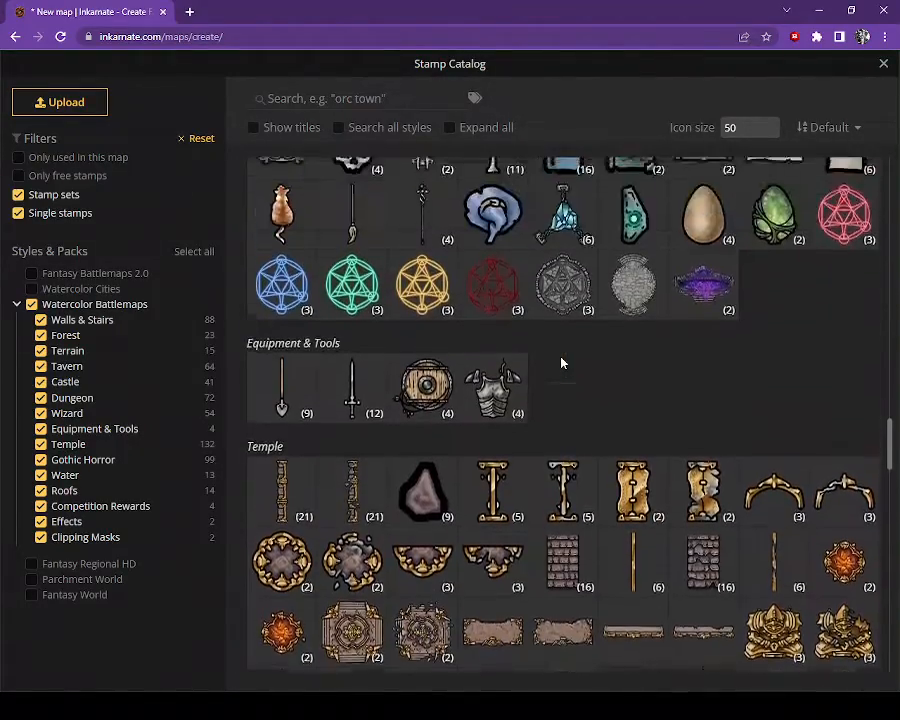
scroll(561, 364, "up", 8)
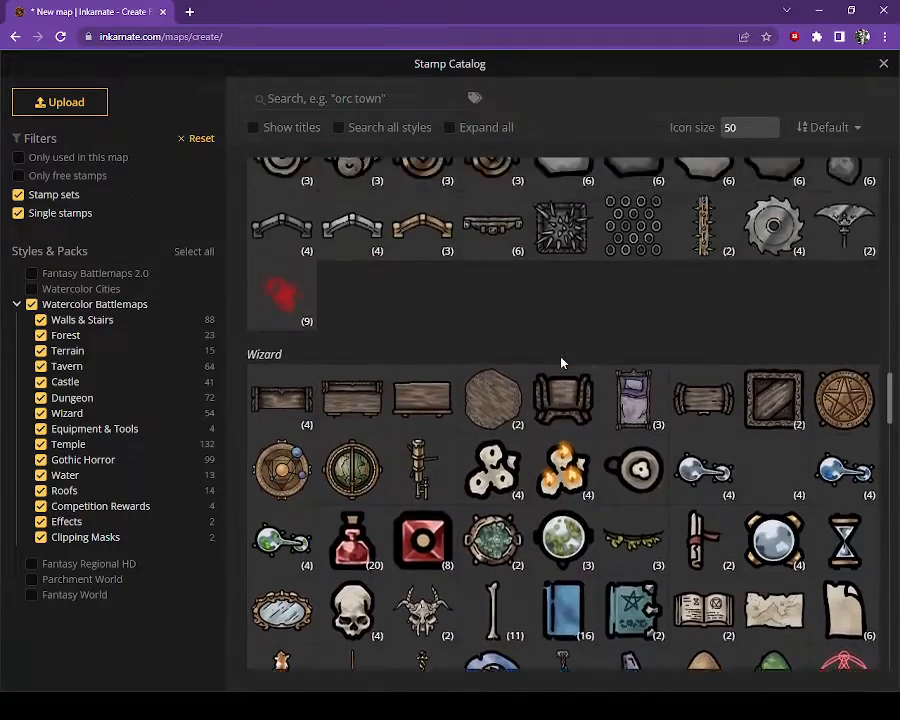
scroll(561, 364, "up", 3)
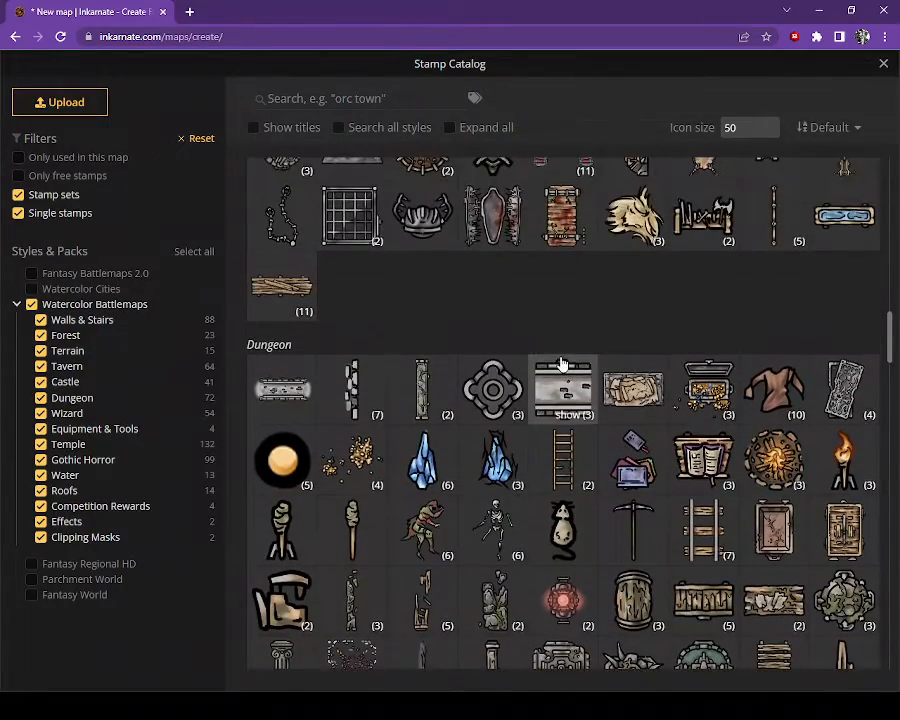
left_click(765, 460)
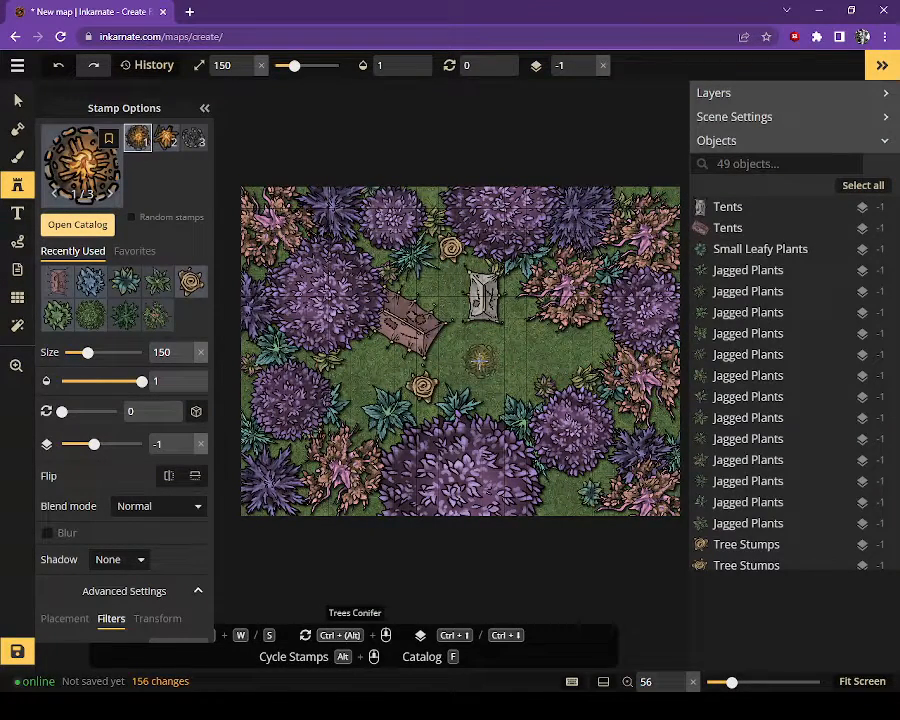
left_click(480, 360)
scroll(387, 325, "up", 1)
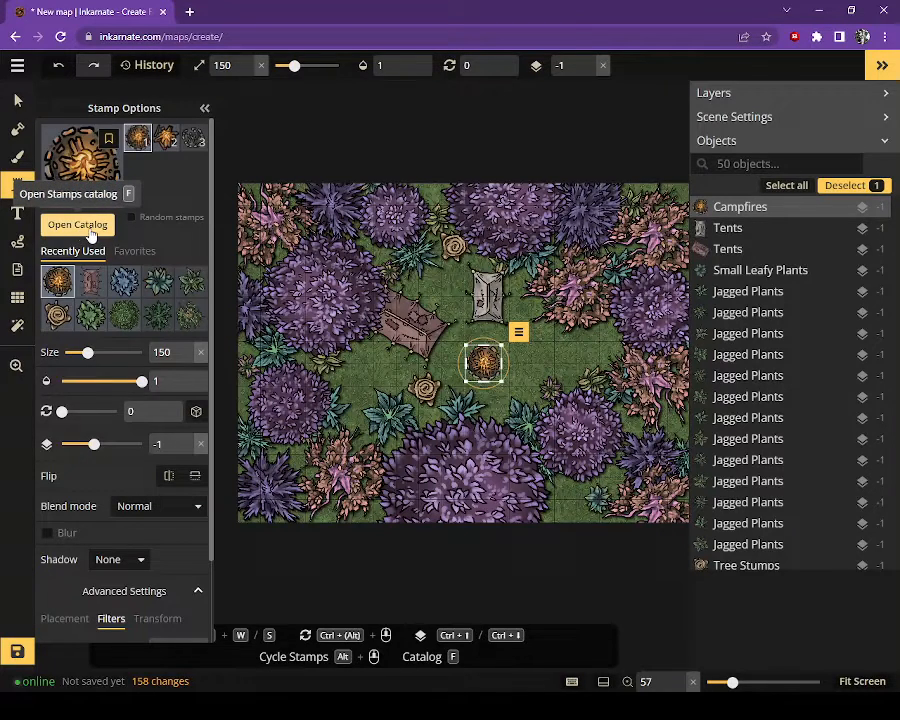
key("f")
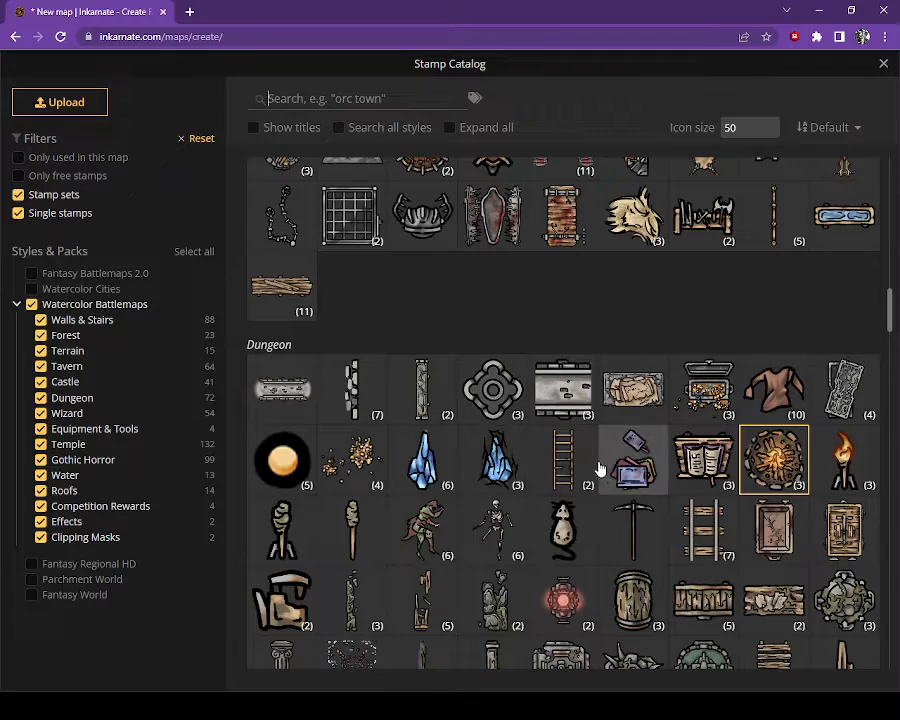
scroll(604, 460, "up", 5)
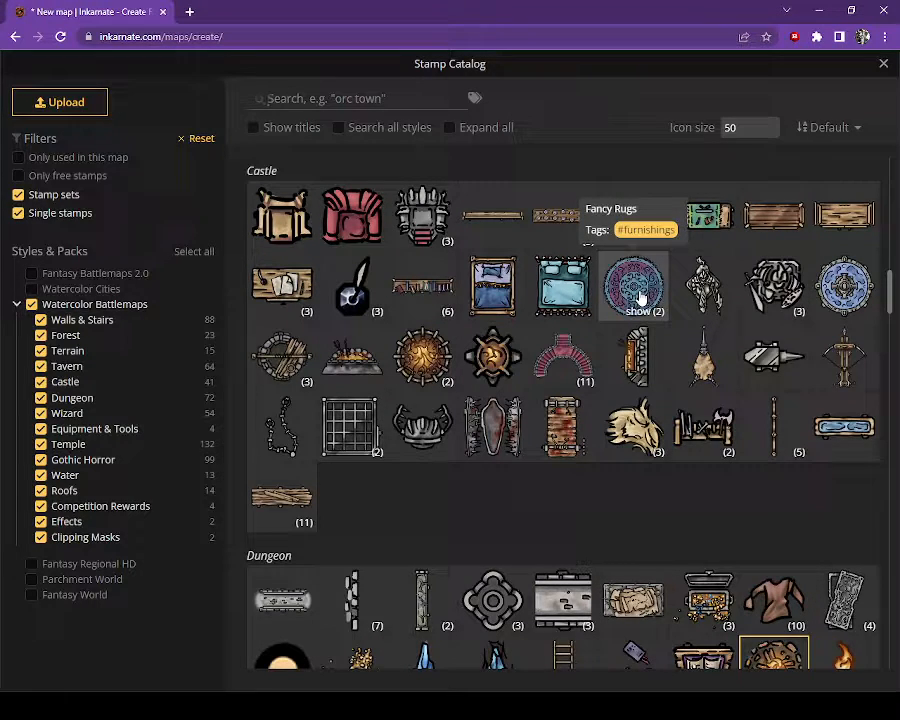
scroll(640, 298, "up", 3)
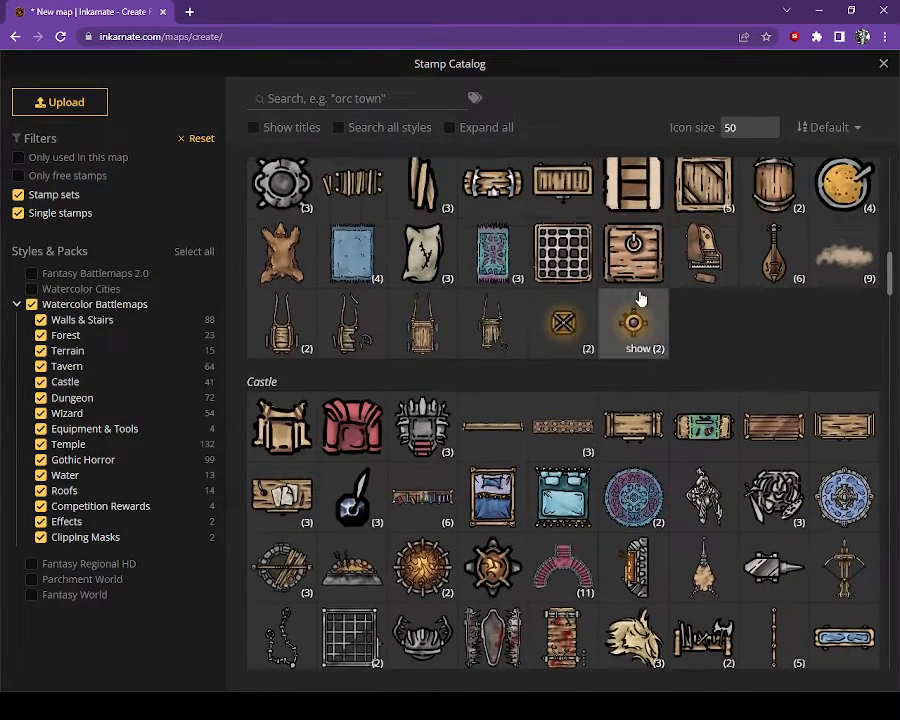
scroll(641, 302, "up", 2)
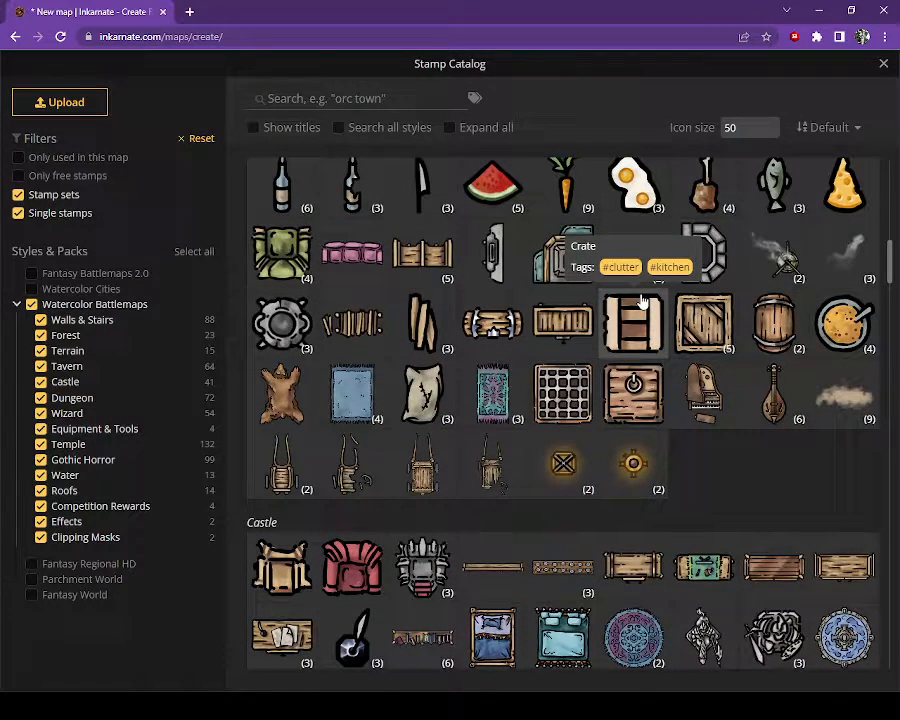
left_click(857, 340)
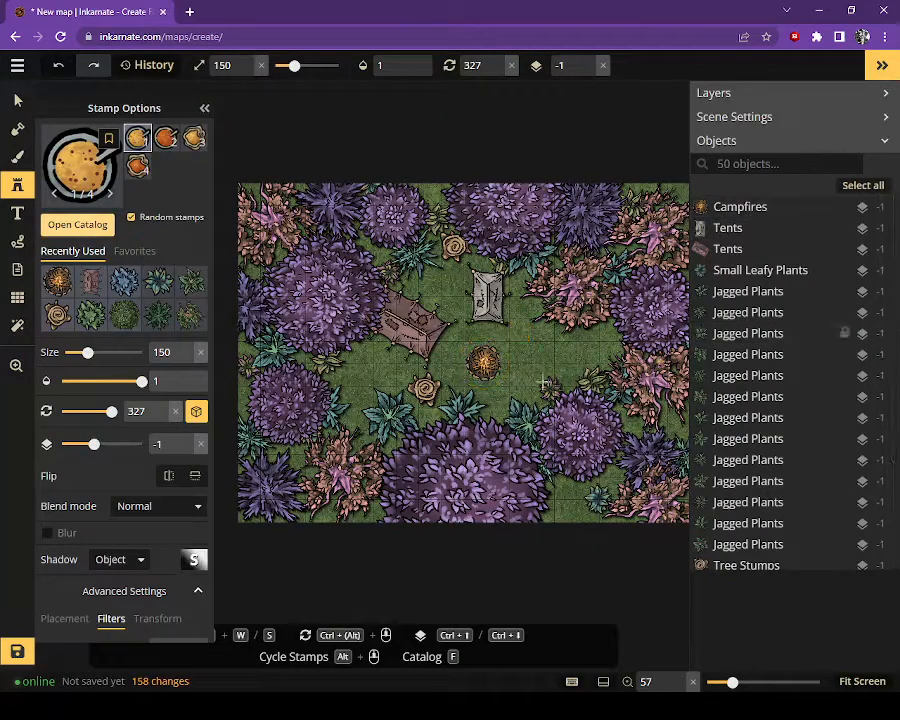
Choose the Boulders stamp from the catalog's Terrain category and select its fourth variant
left_click(77, 224)
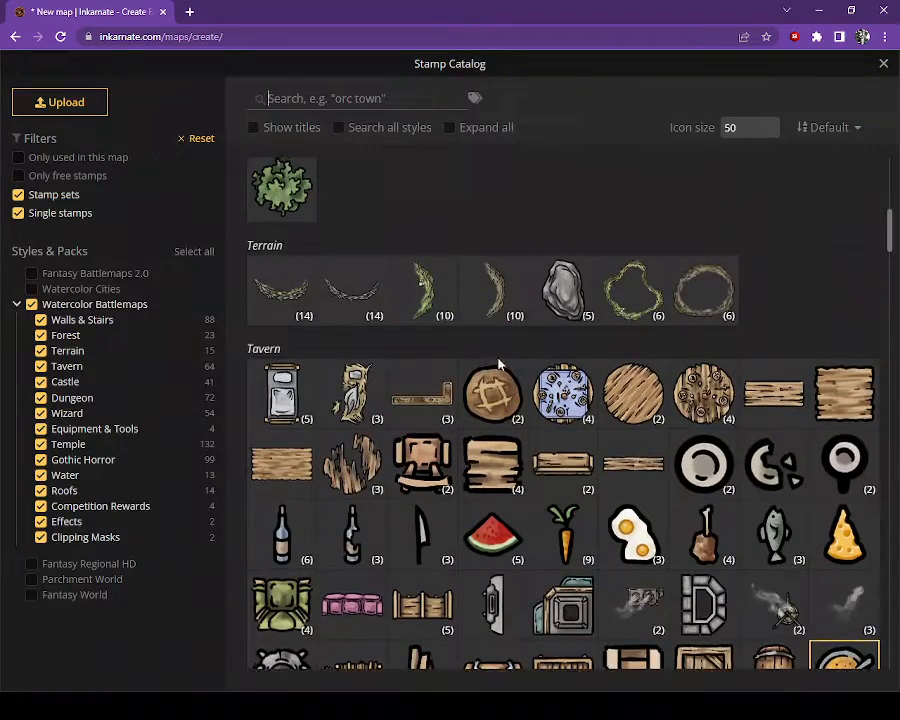
left_click(563, 290)
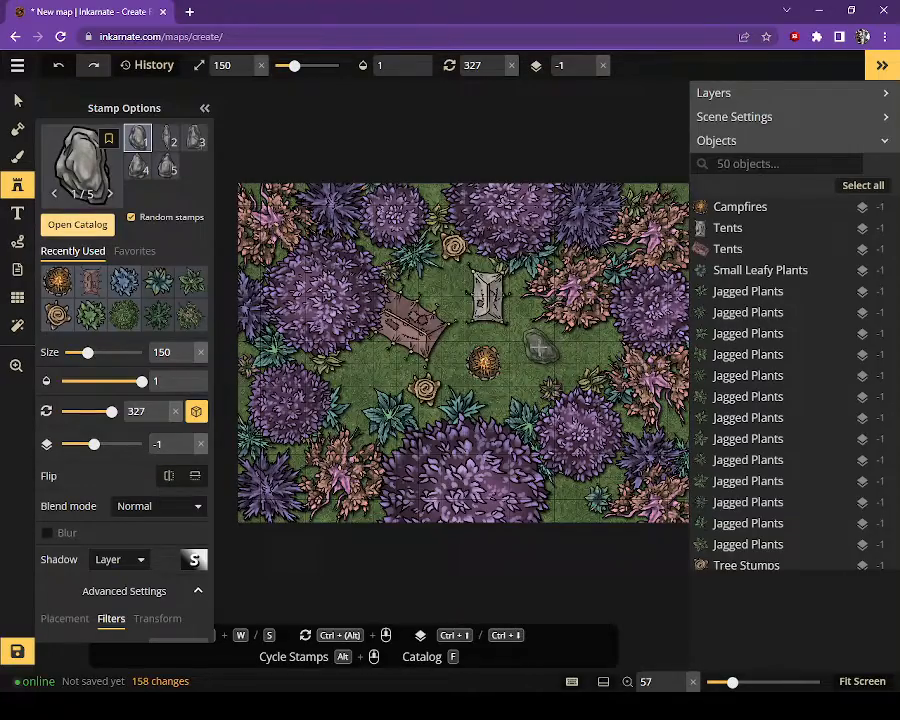
scroll(540, 347, "up", 4)
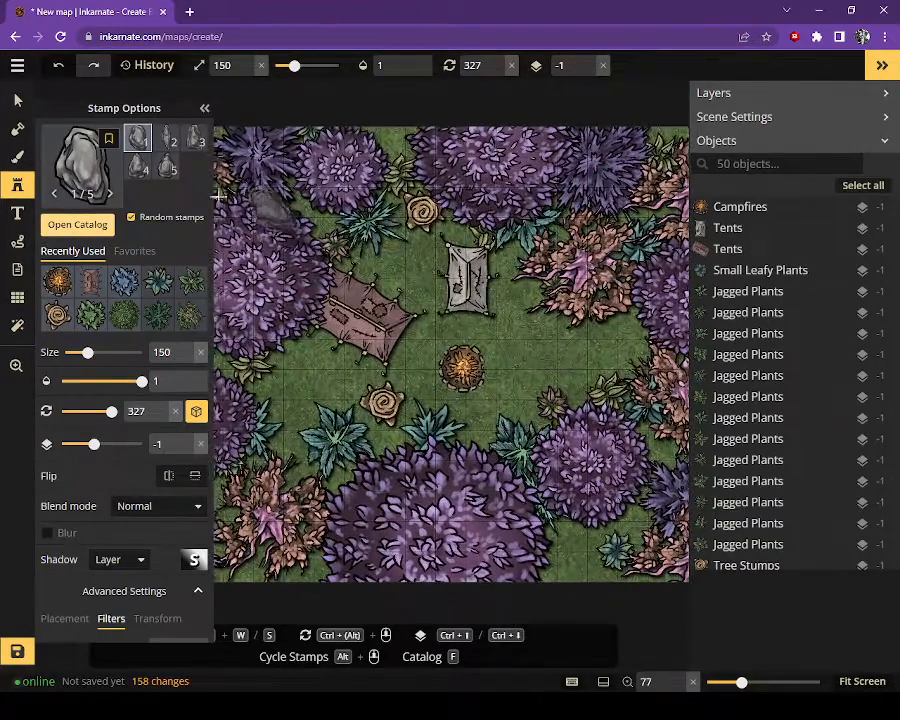
left_click(140, 170)
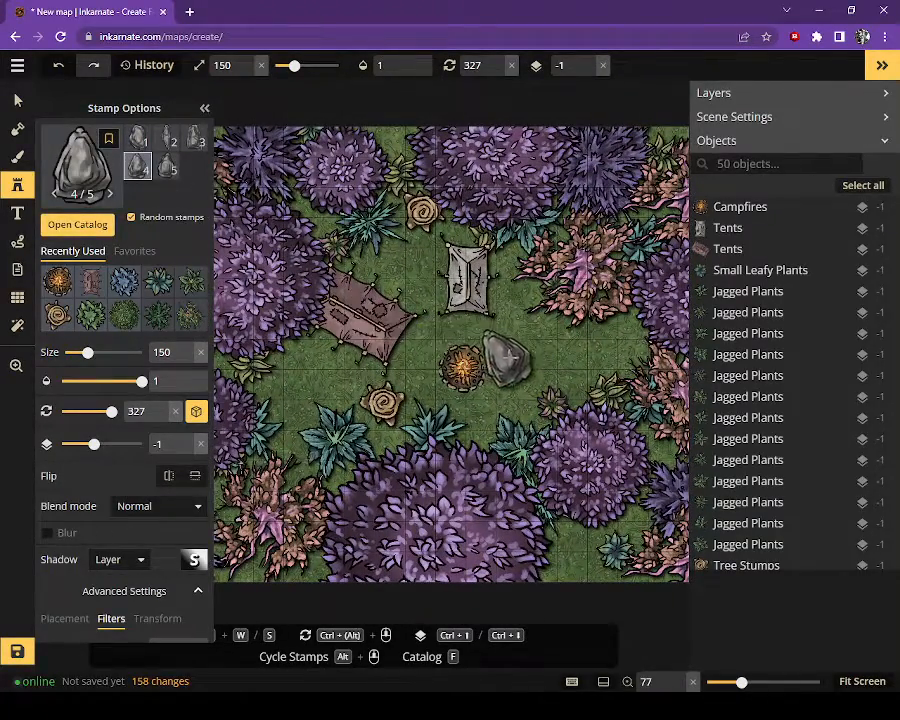
Try the boulder at size 60 and rotation 27 just below and right of the campfire, and undo its placement
key("s")
key("s")
key("s")
key("s")
key("s")
key("s")
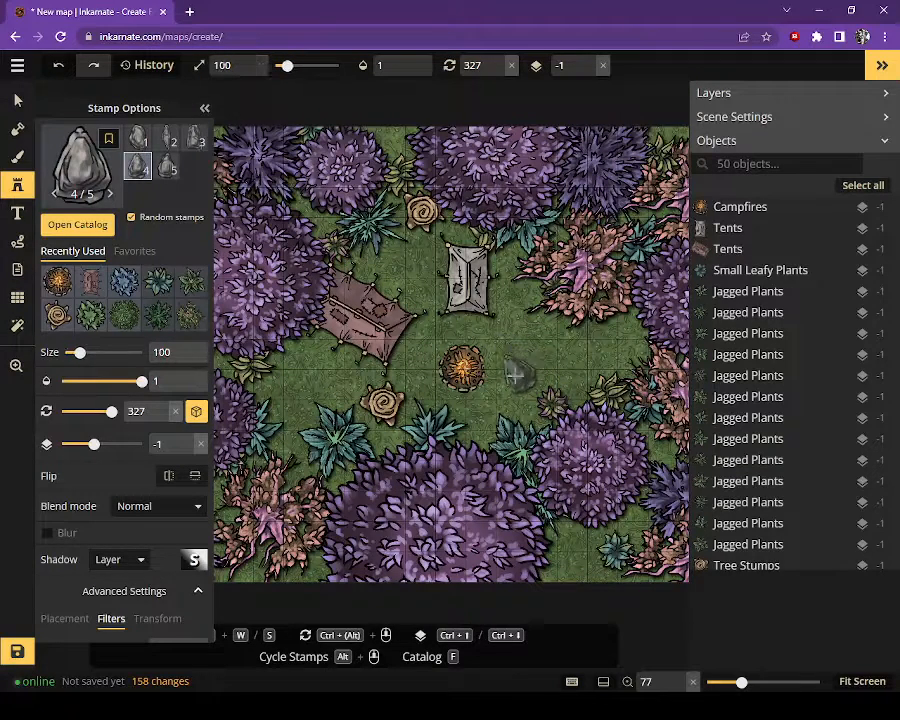
scroll(506, 395, "up", 2, "ctrl")
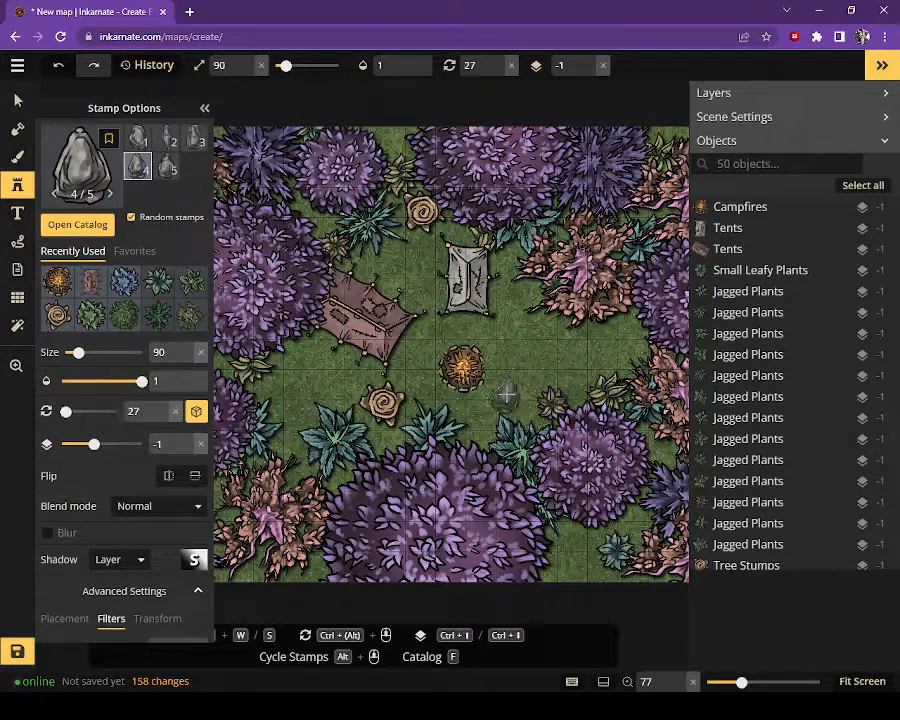
key("s")
key("s")
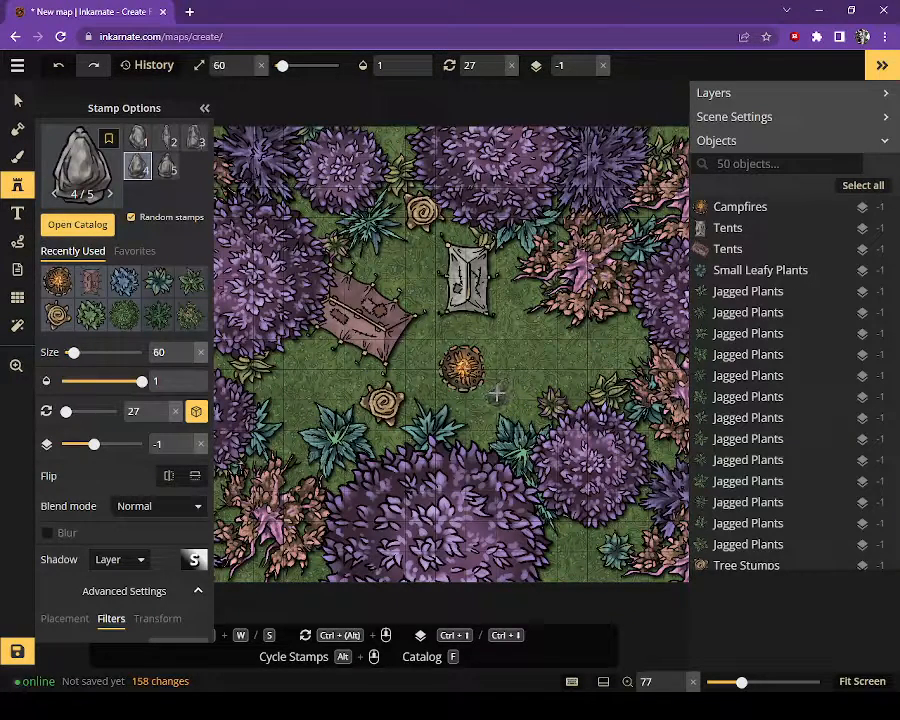
left_click(497, 395)
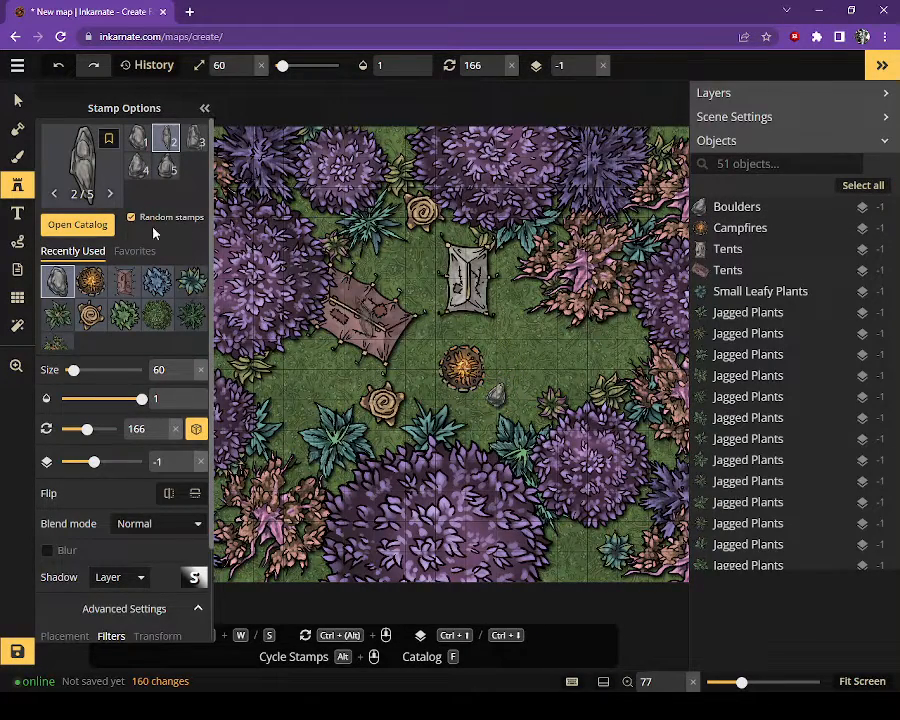
key("ctrl+z")
key("Delete")
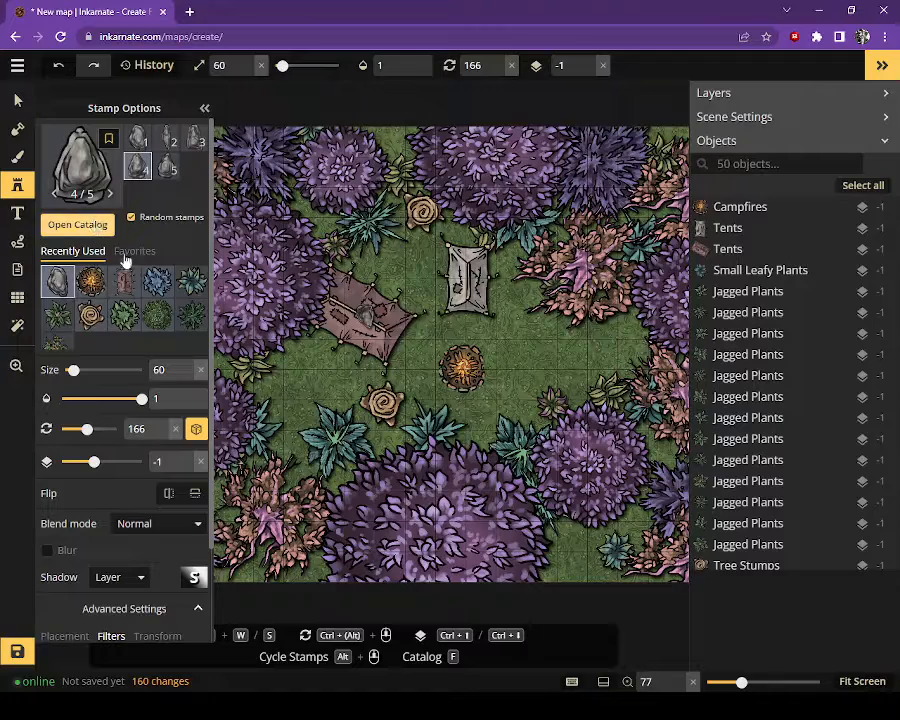
Expand the Pots and Pans set in the stamp catalog's Tavern category and choose its second variant, the long-handled pan
key("f")
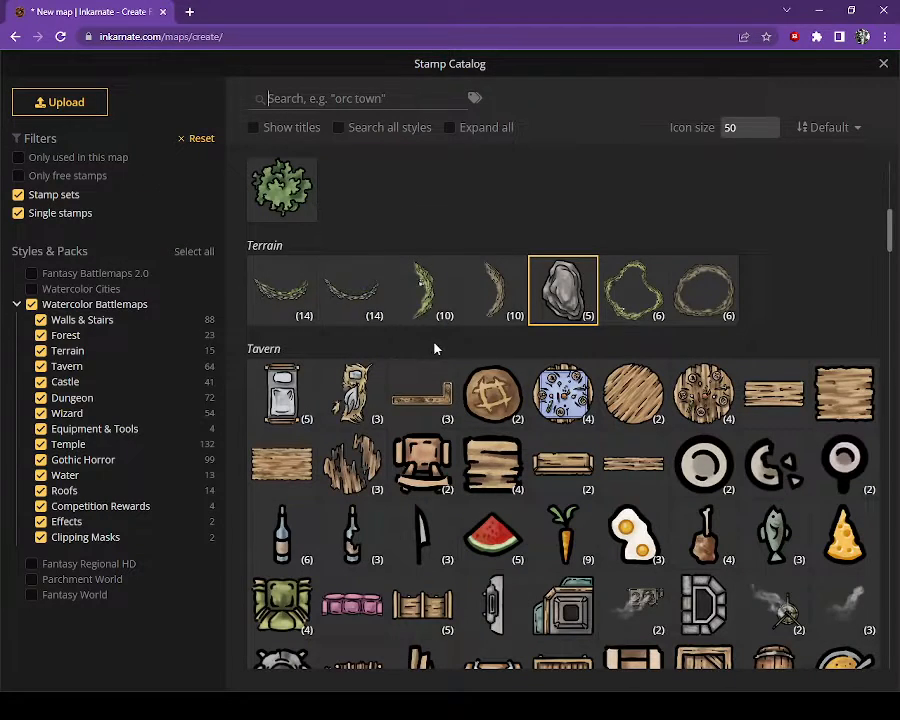
scroll(435, 347, "up", 1)
scroll(435, 347, "down", 2)
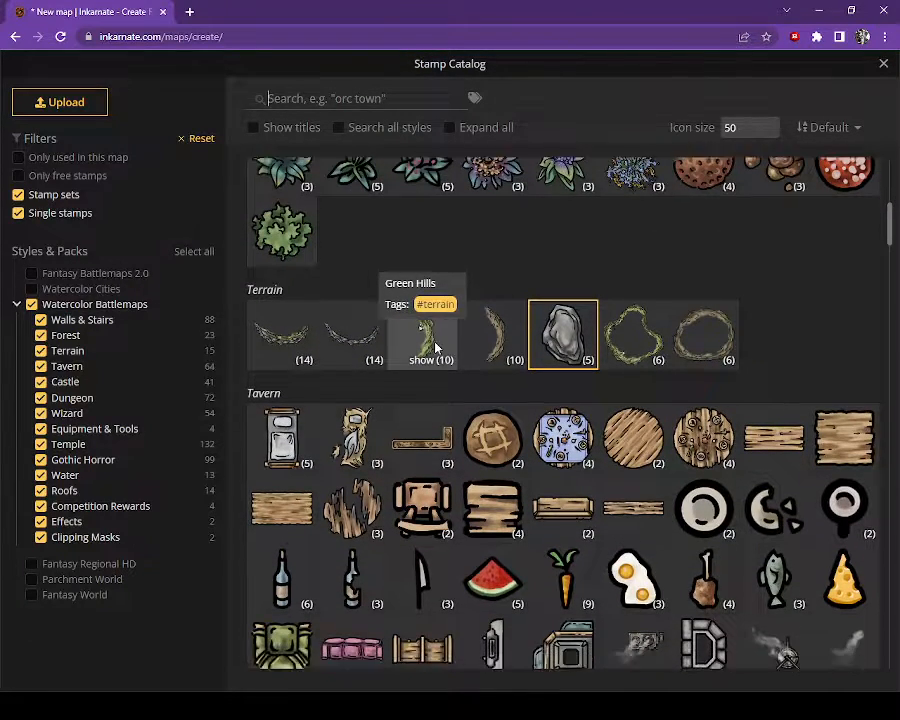
mouse_move(437, 349)
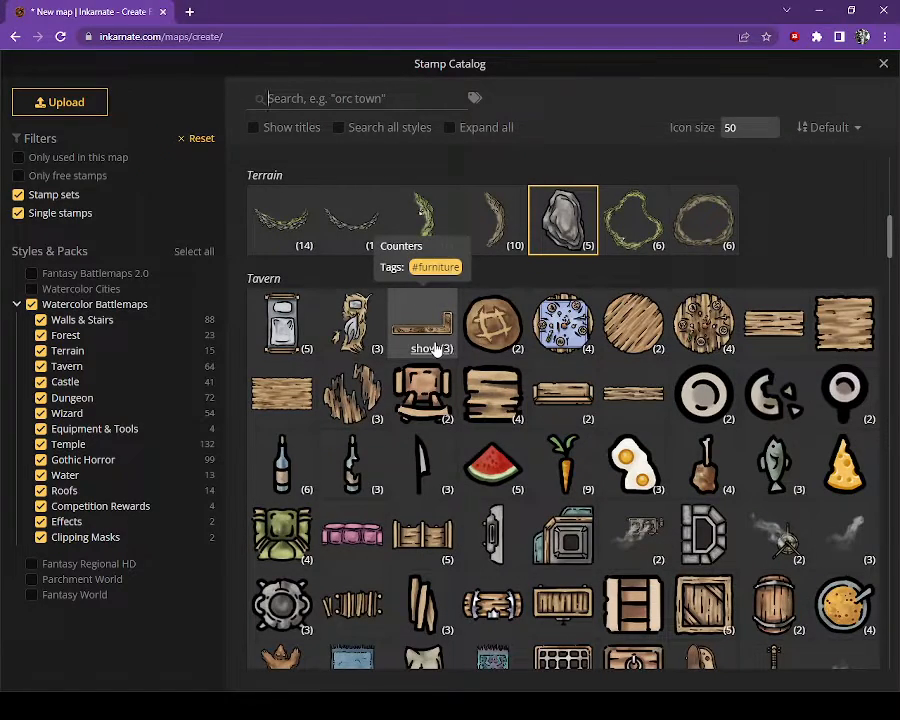
scroll(435, 347, "down", 2)
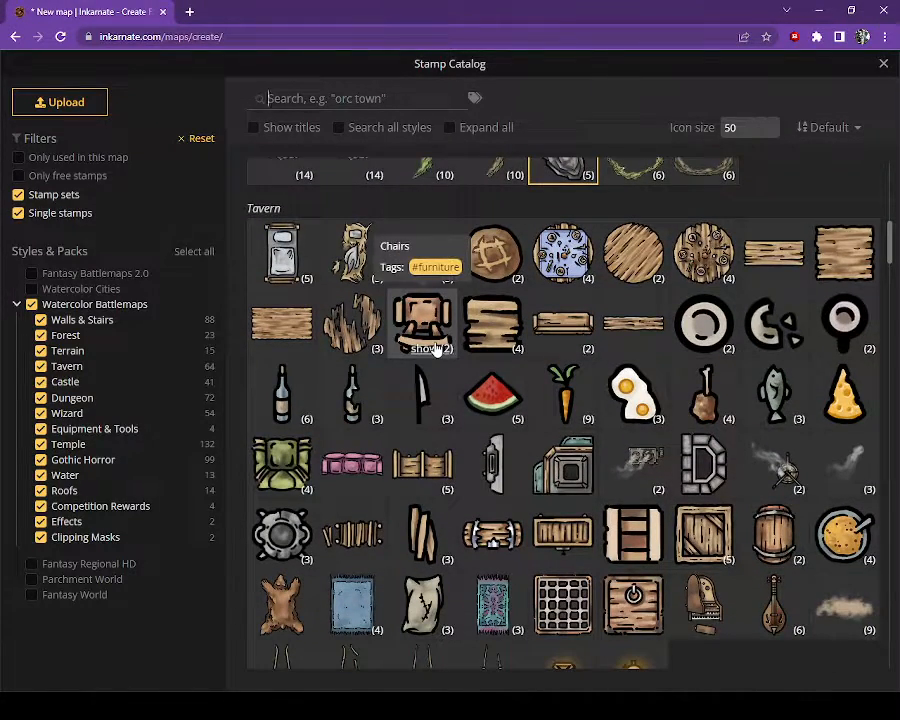
scroll(435, 347, "down", 3)
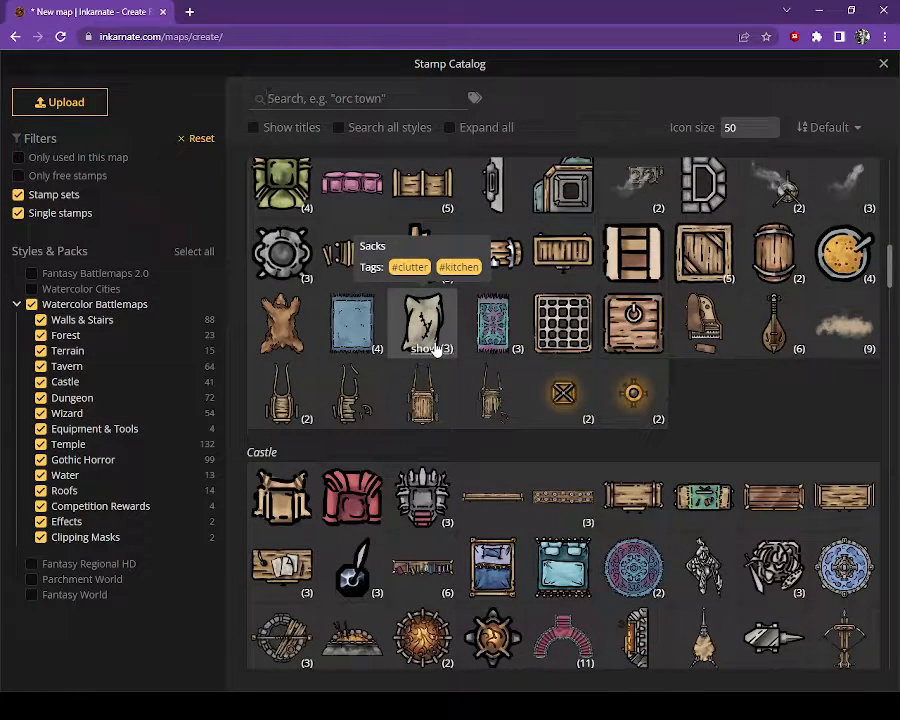
mouse_move(270, 258)
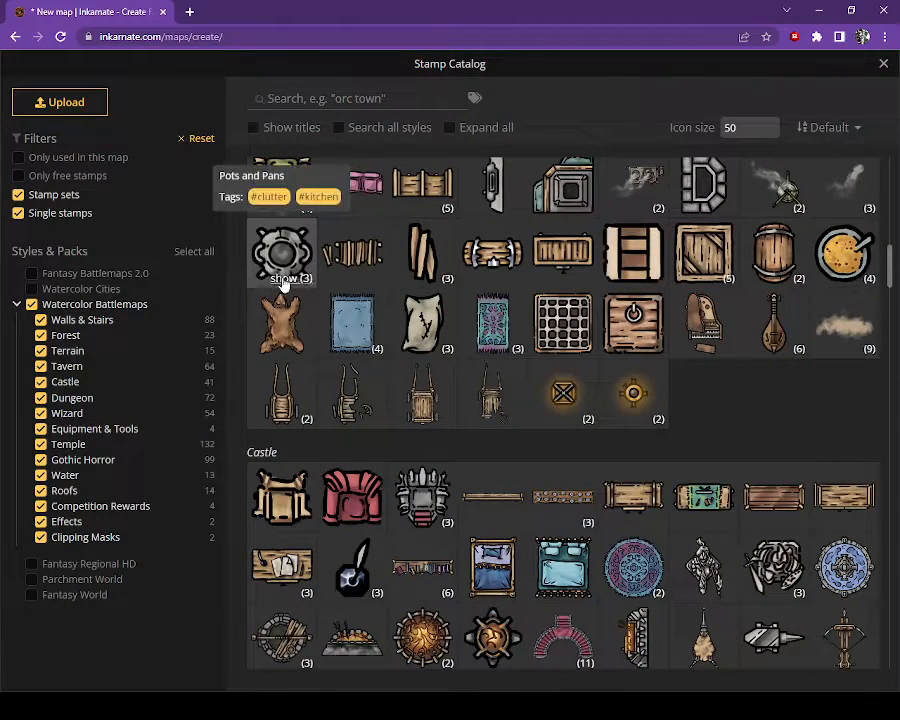
left_click(283, 282)
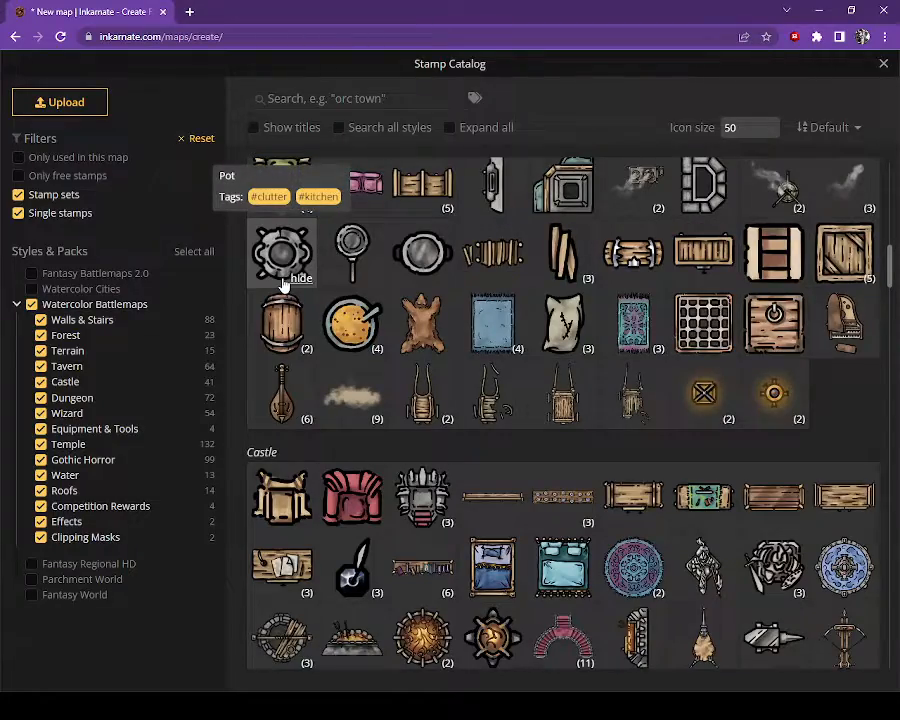
left_click(356, 250)
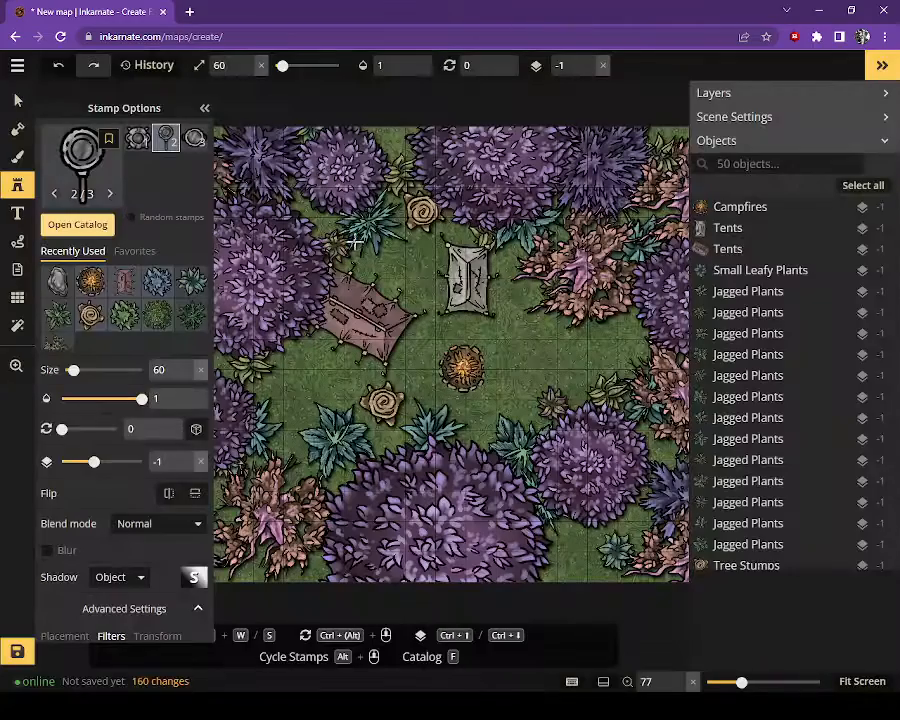
Place the pan at size 110 and rotation 105 on the upper-left part of the campfire
scroll(425, 342, "up", 5)
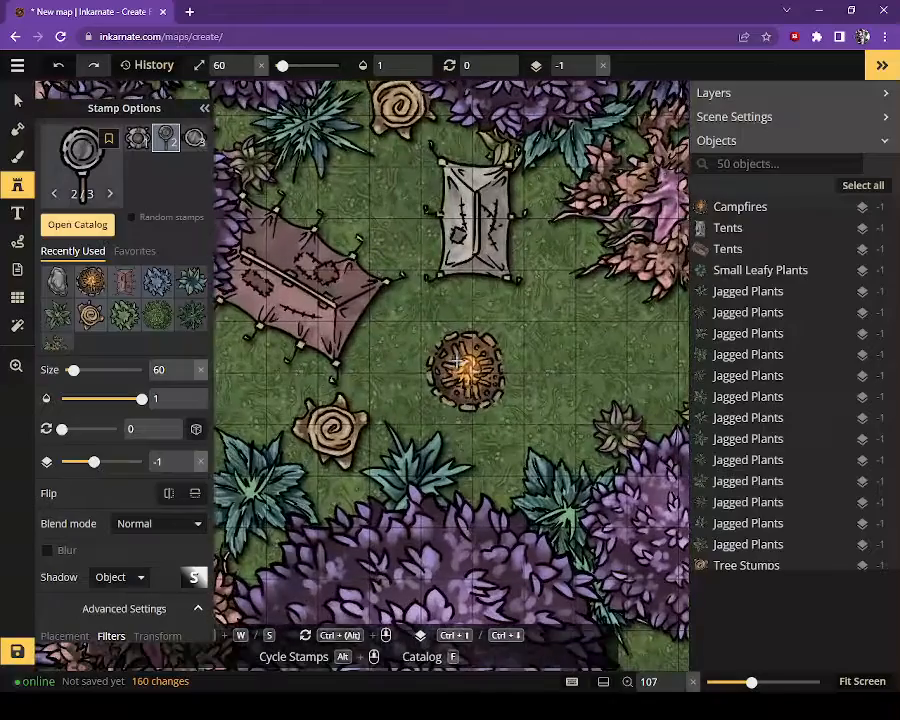
scroll(457, 361, "up", 5)
scroll(457, 357, "up", 5)
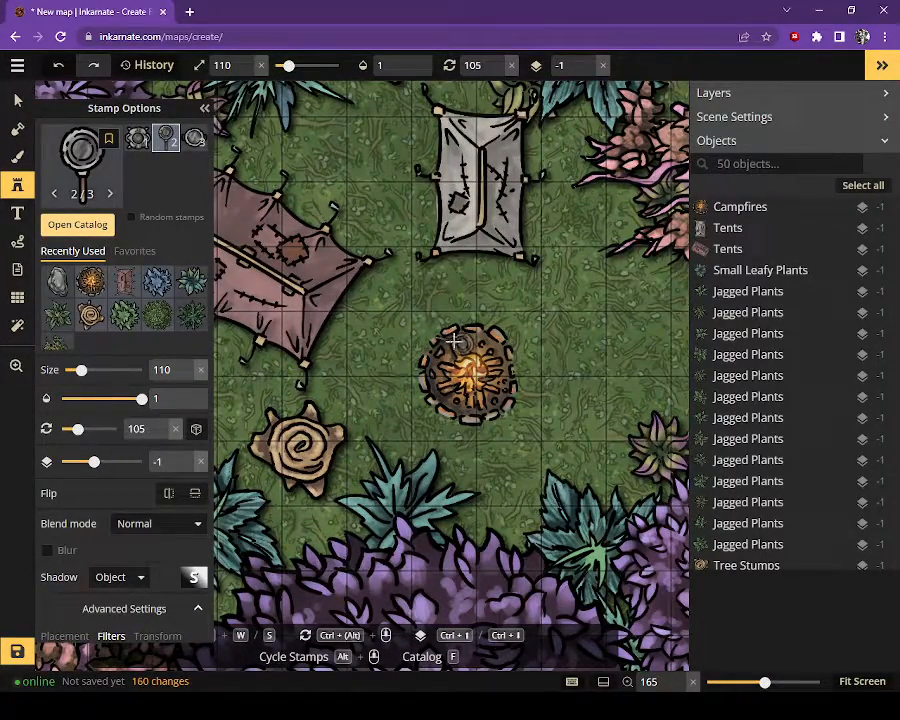
left_click(455, 341)
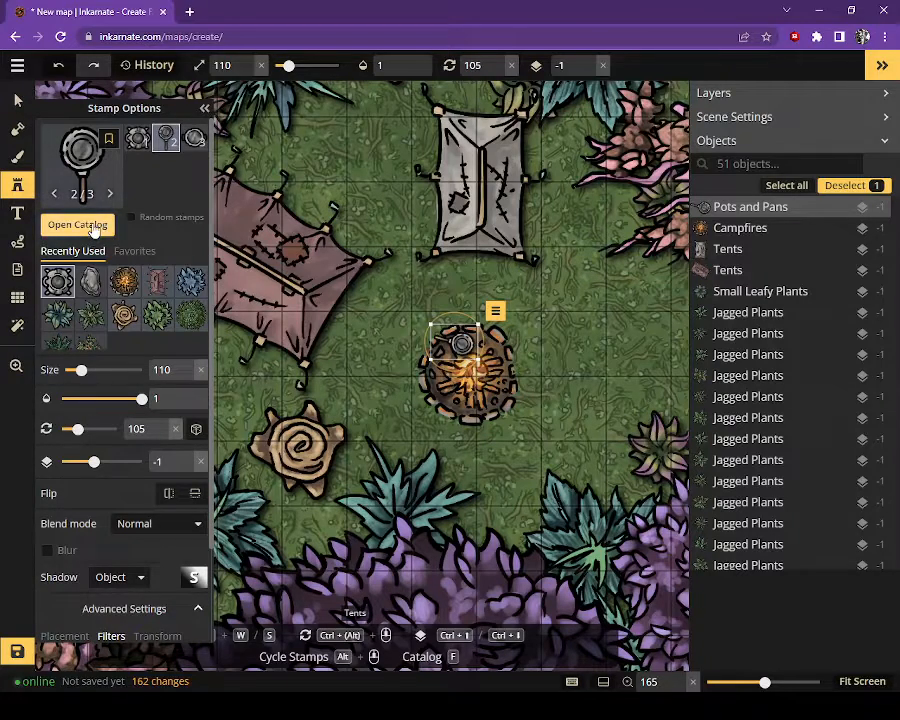
Browse the Watercolor Battlemaps stamps from the Tavern category through Clipping Masks for more camp props
key("f")
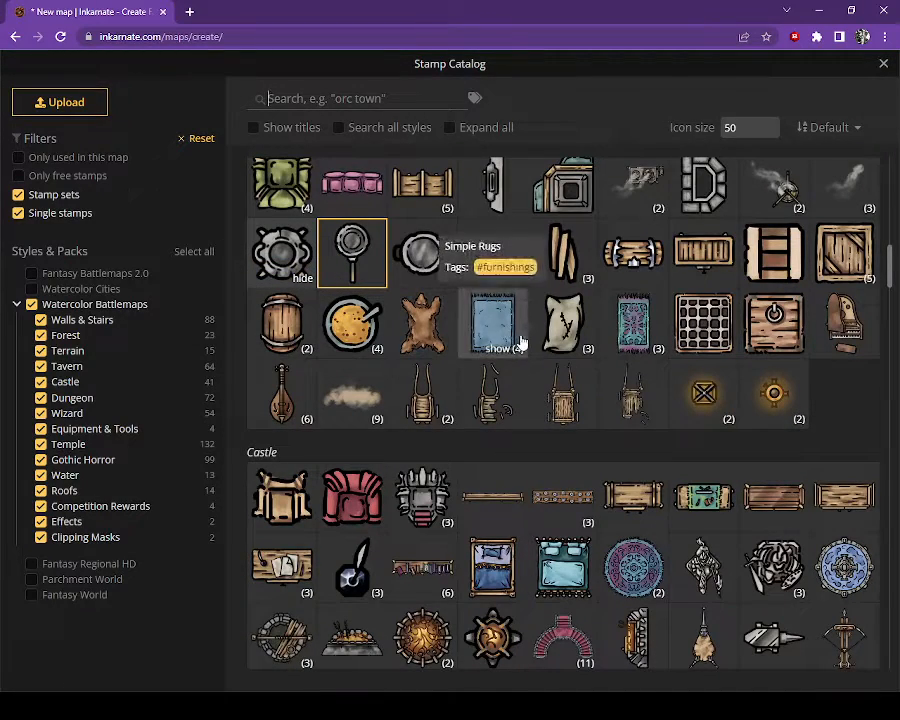
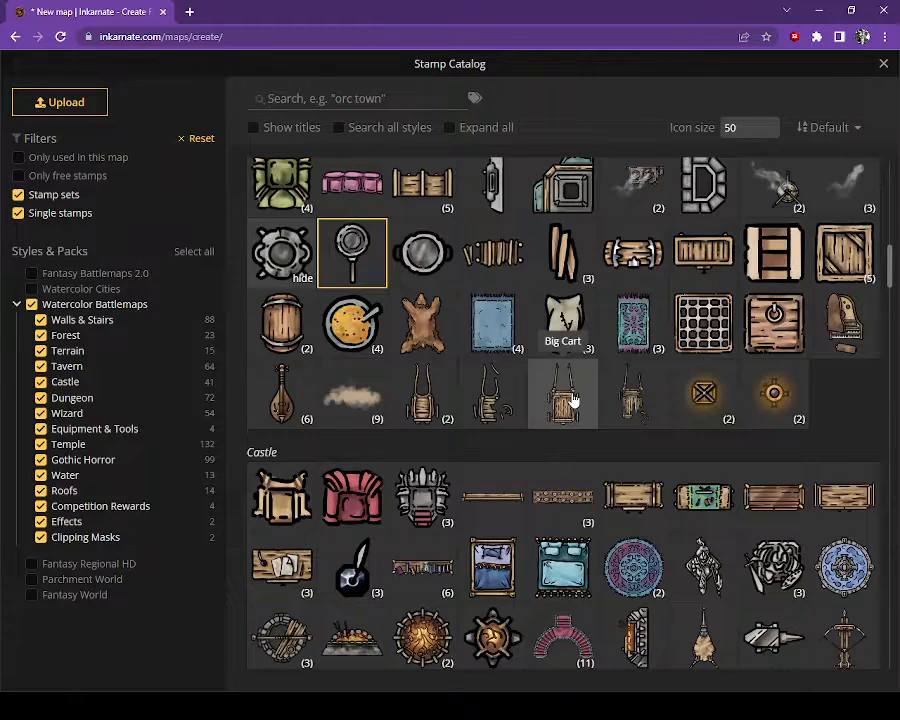
scroll(573, 400, "down", 2)
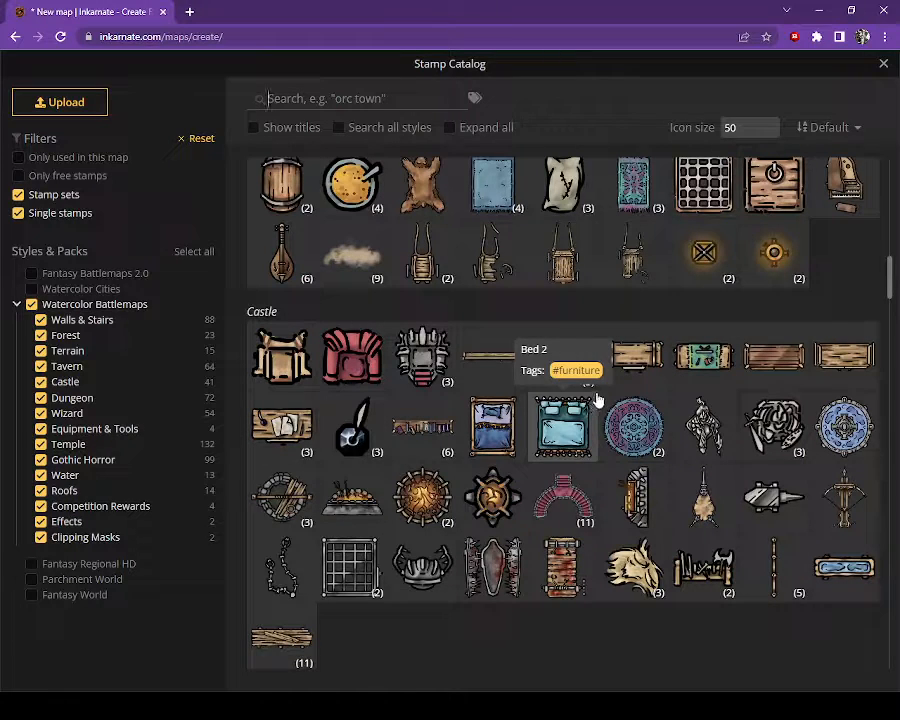
scroll(604, 398, "down", 3)
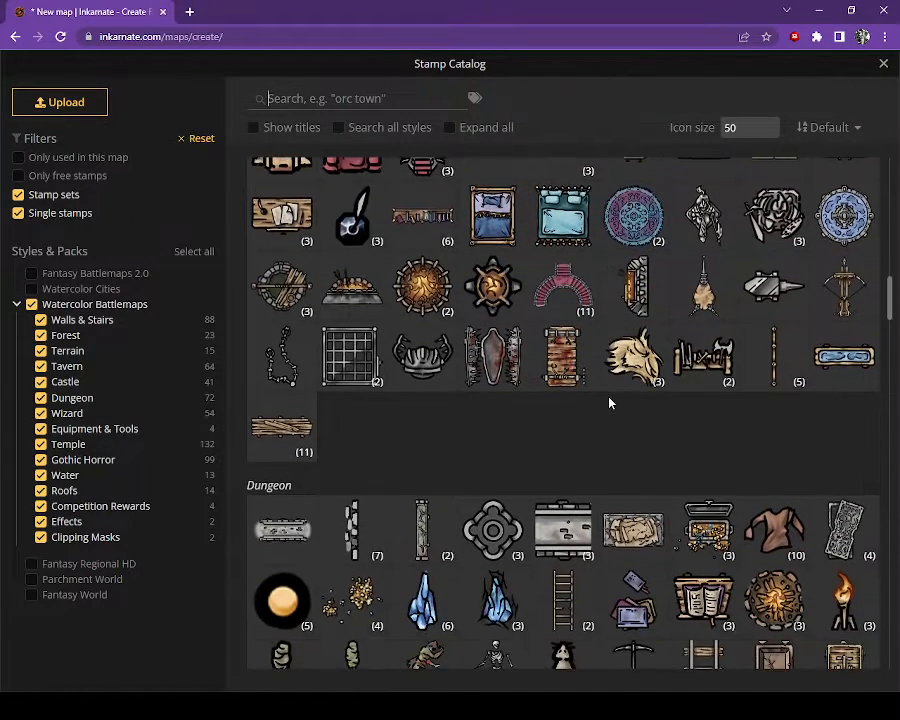
scroll(610, 402, "down", 1)
scroll(610, 404, "down", 1)
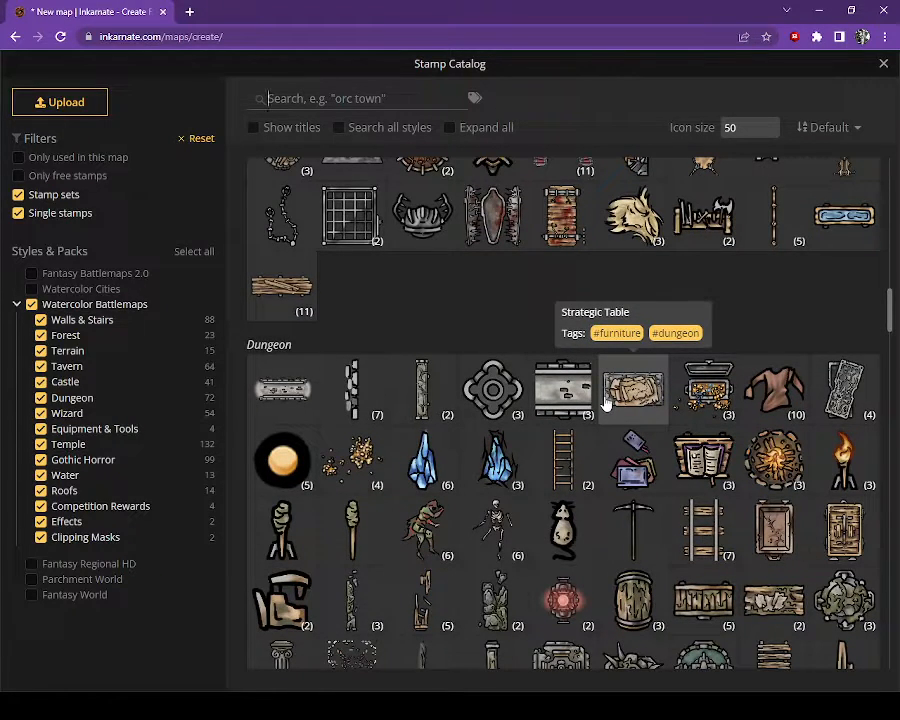
scroll(606, 400, "down", 1)
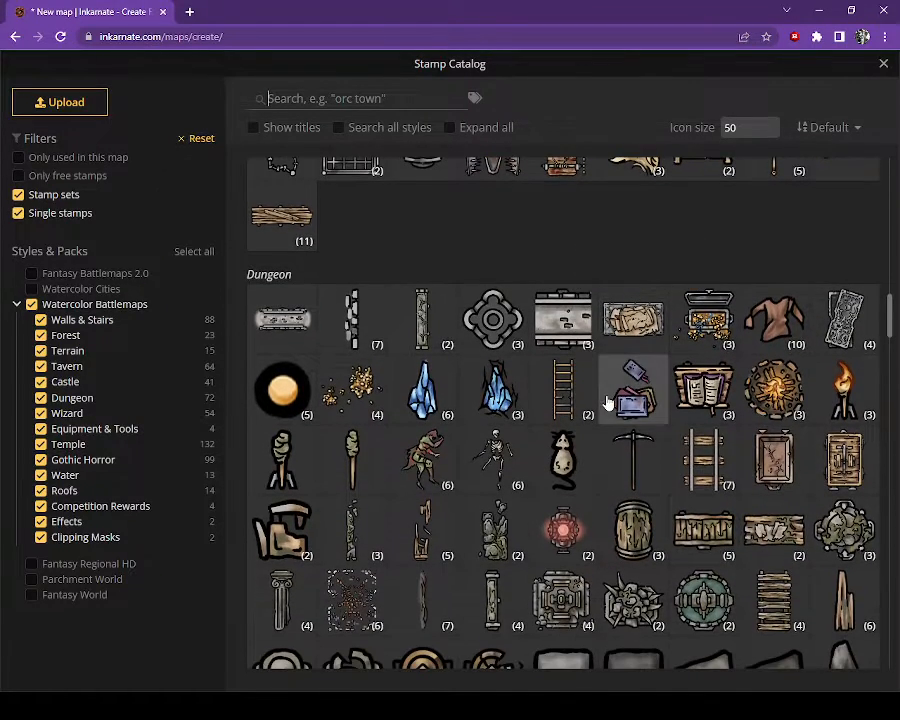
scroll(606, 402, "down", 1)
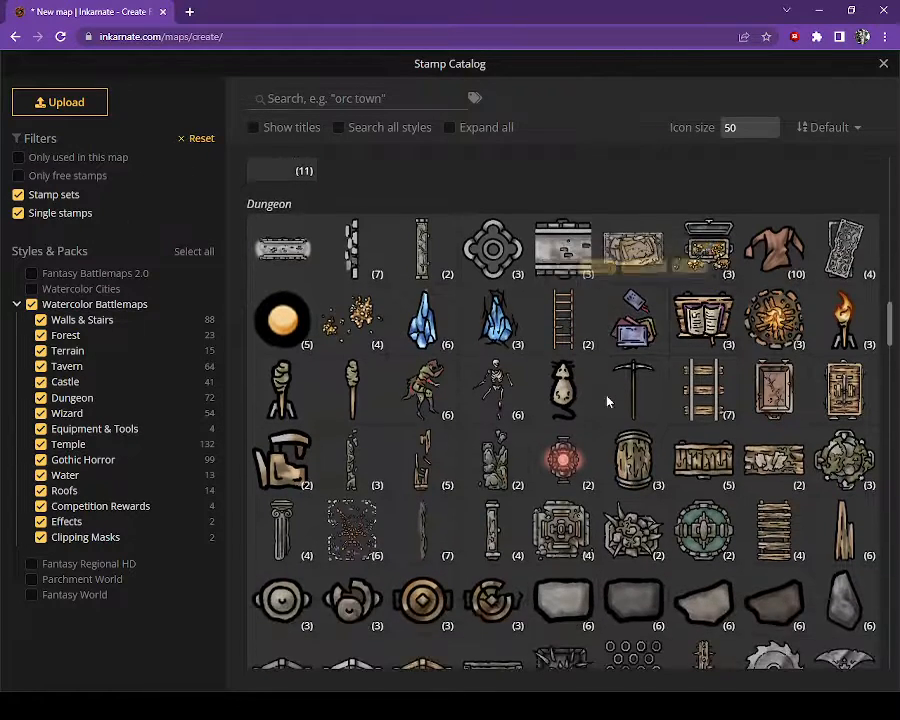
scroll(606, 402, "down", 5)
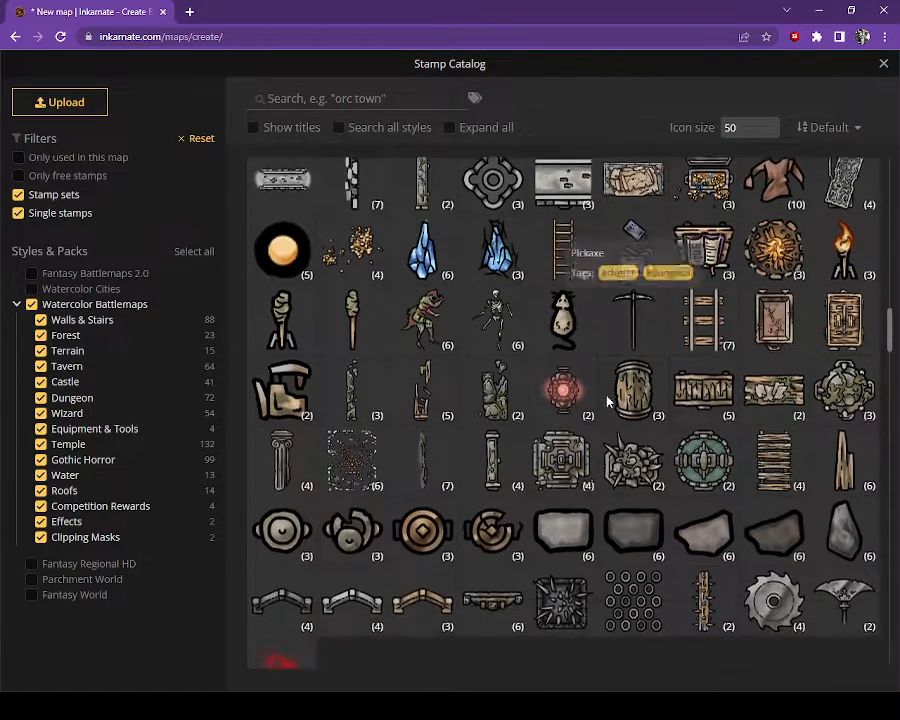
scroll(606, 402, "down", 2)
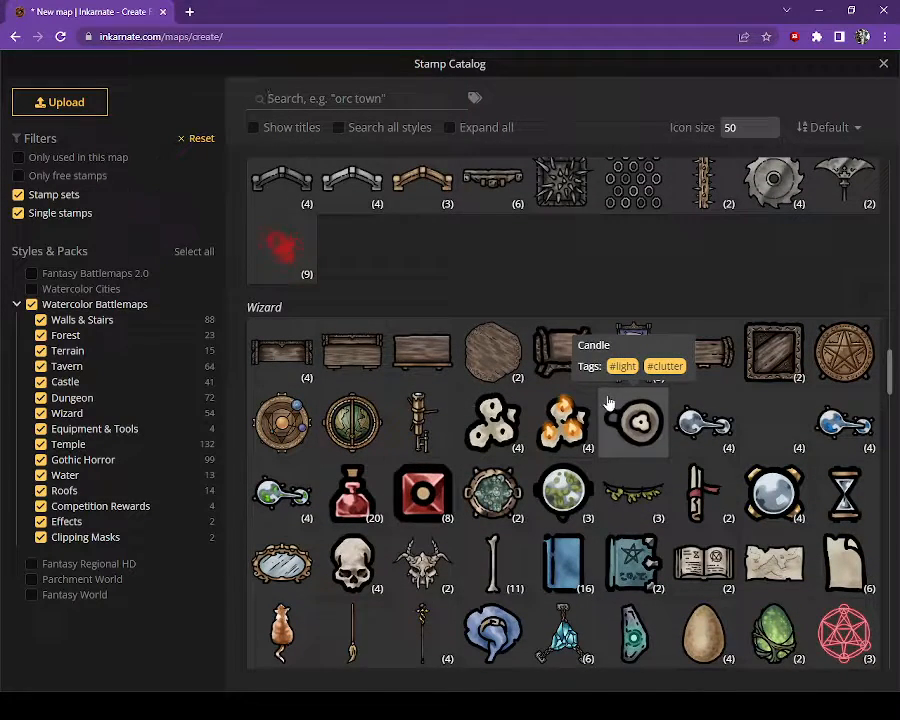
scroll(608, 402, "down", 2)
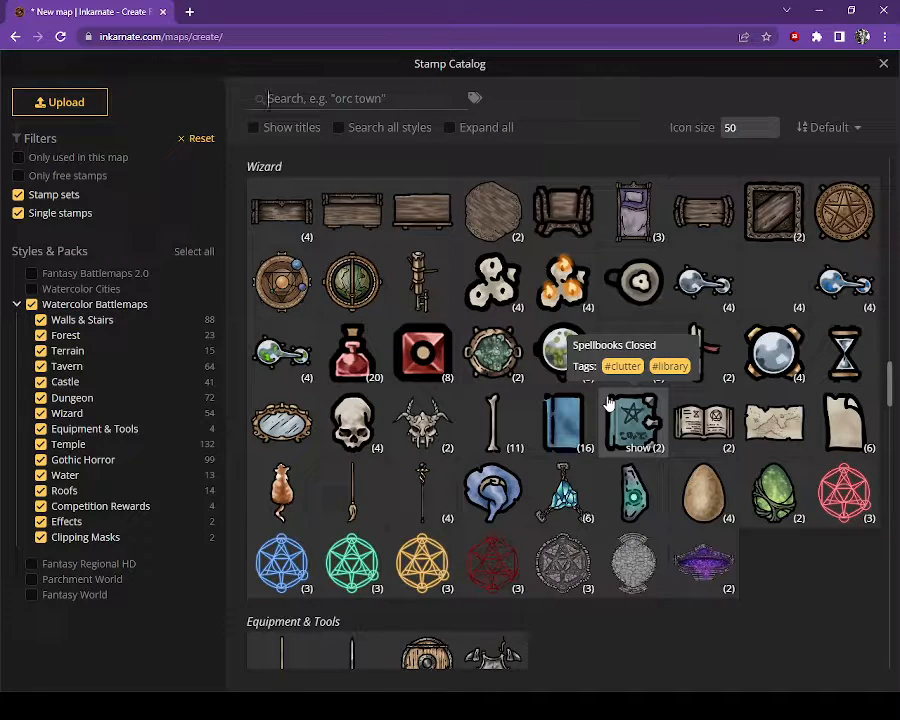
scroll(608, 402, "down", 1)
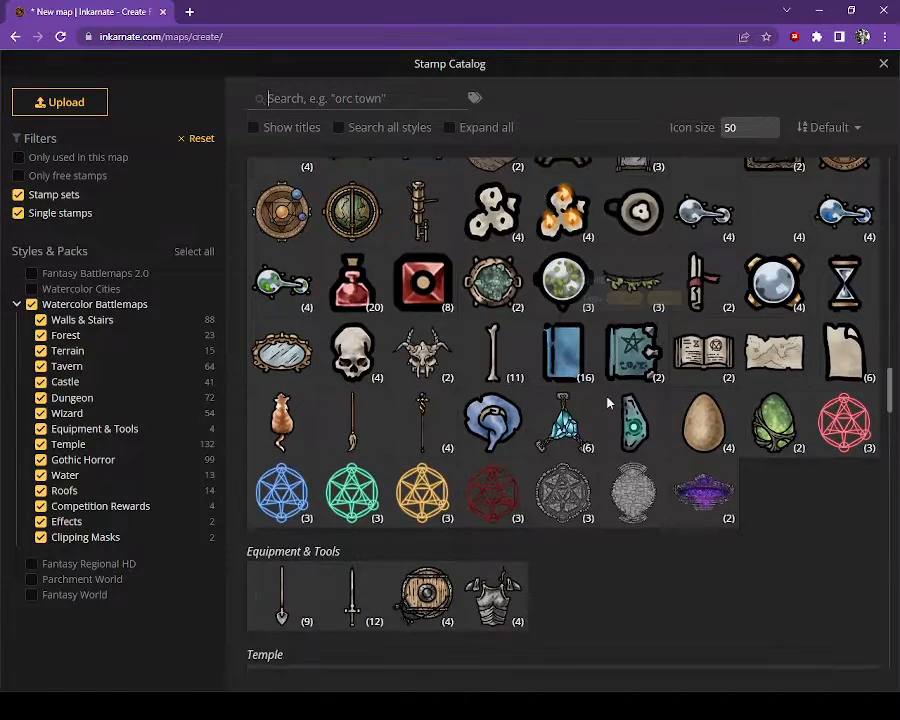
scroll(608, 402, "down", 1)
scroll(609, 402, "down", 1)
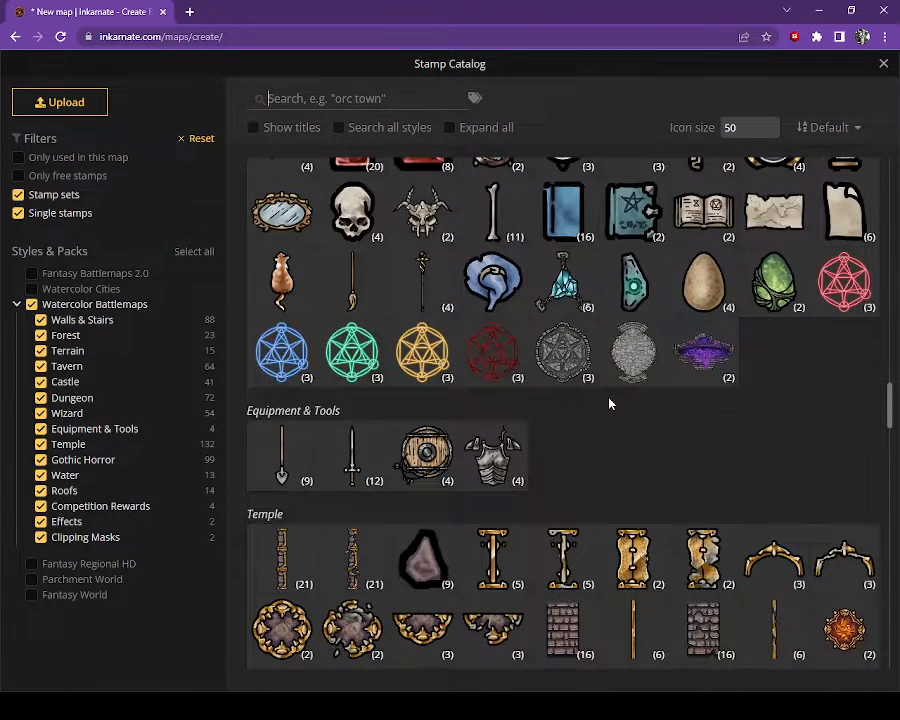
scroll(609, 403, "down", 1)
scroll(609, 403, "down", 1)
scroll(609, 403, "down", 4)
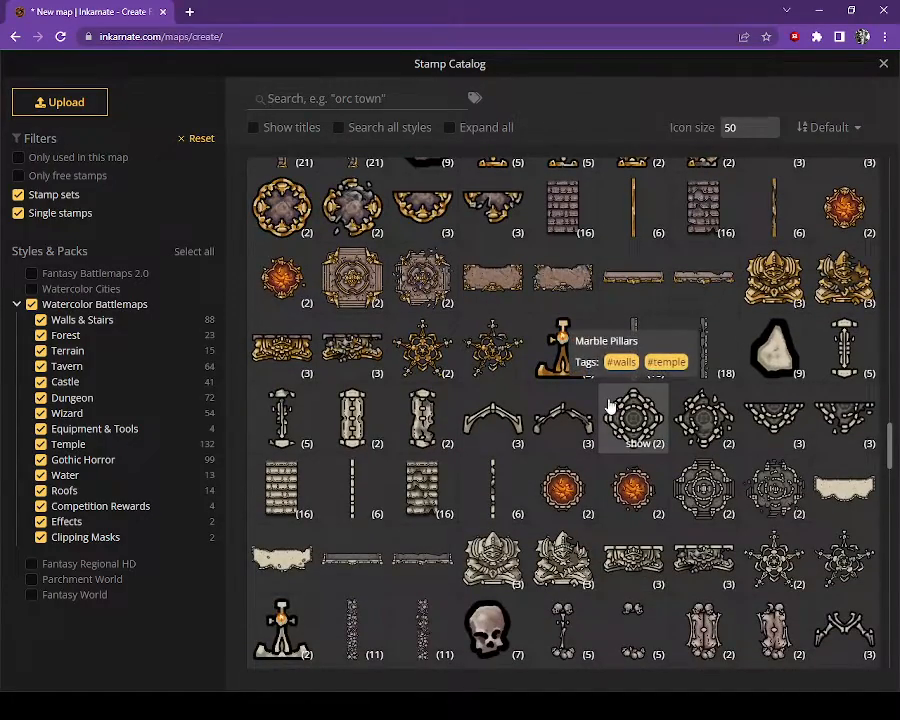
scroll(609, 405, "down", 2)
scroll(609, 405, "down", 2)
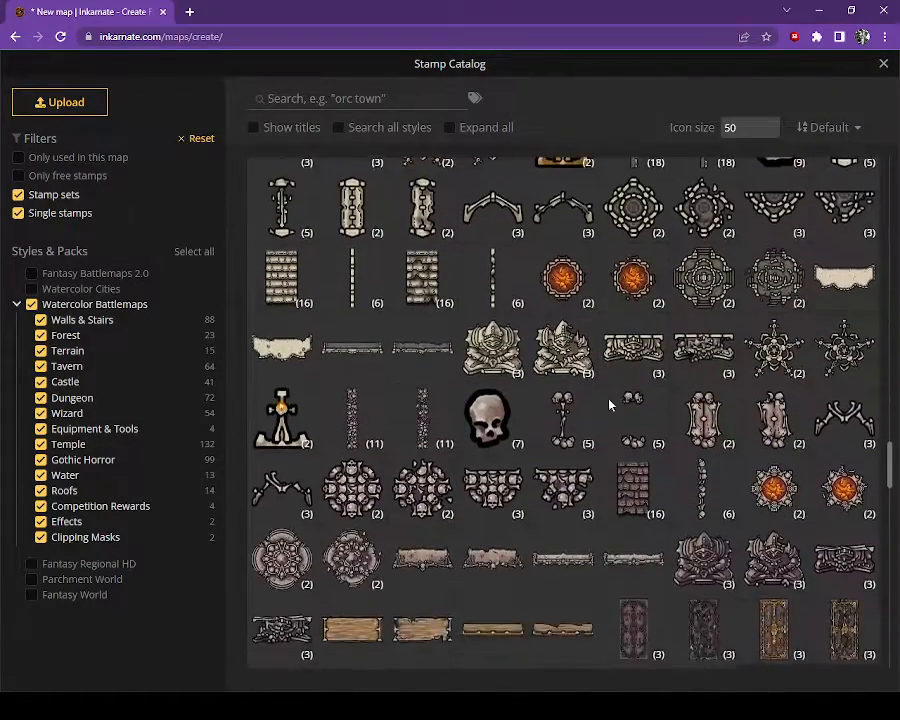
scroll(609, 405, "down", 2)
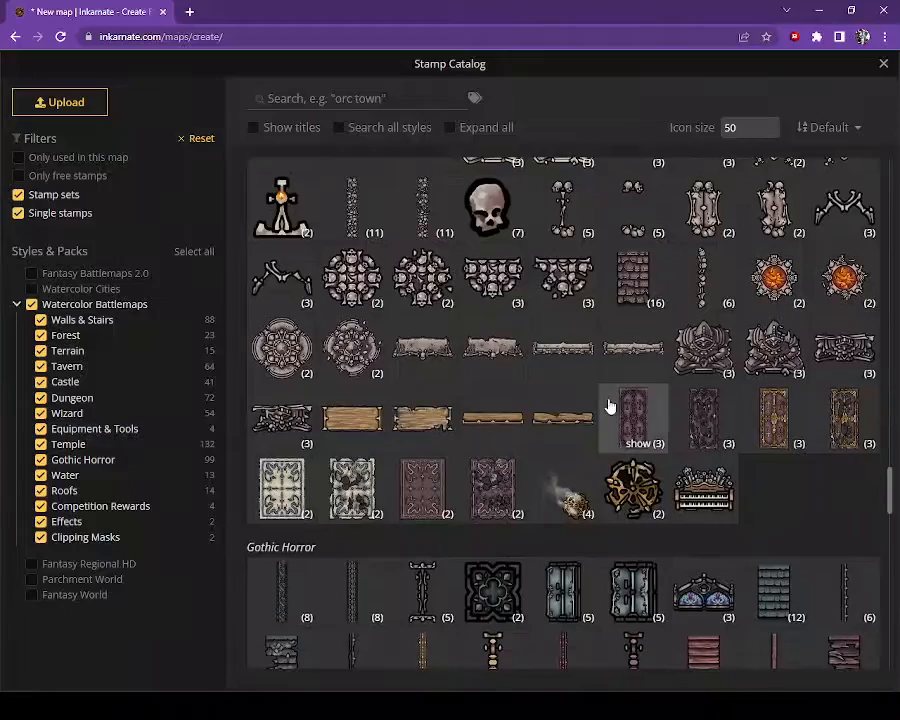
scroll(609, 405, "down", 1)
scroll(609, 405, "down", 2)
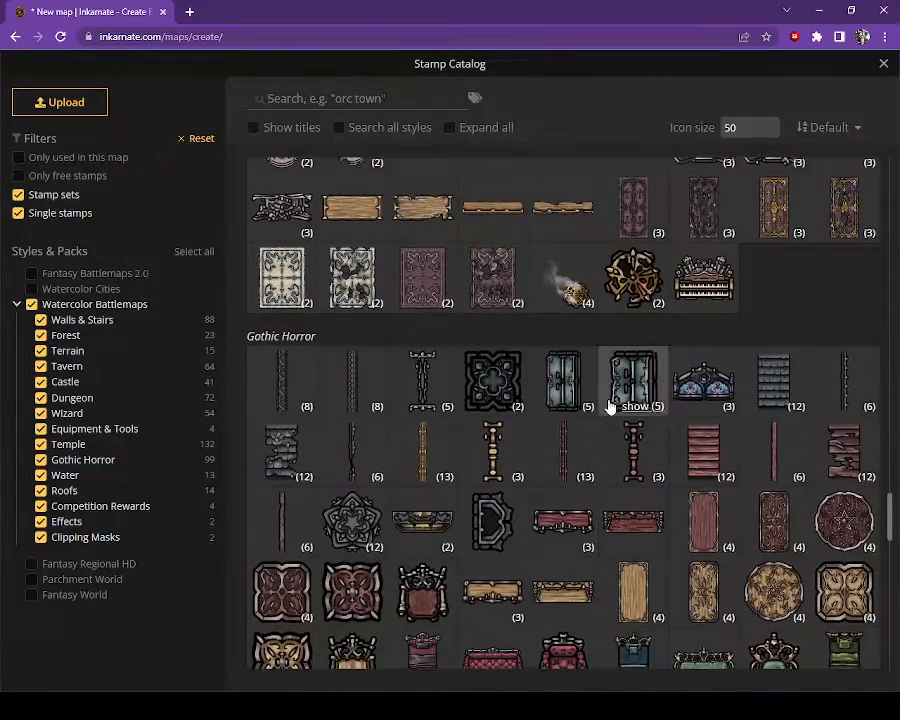
scroll(609, 405, "down", 4)
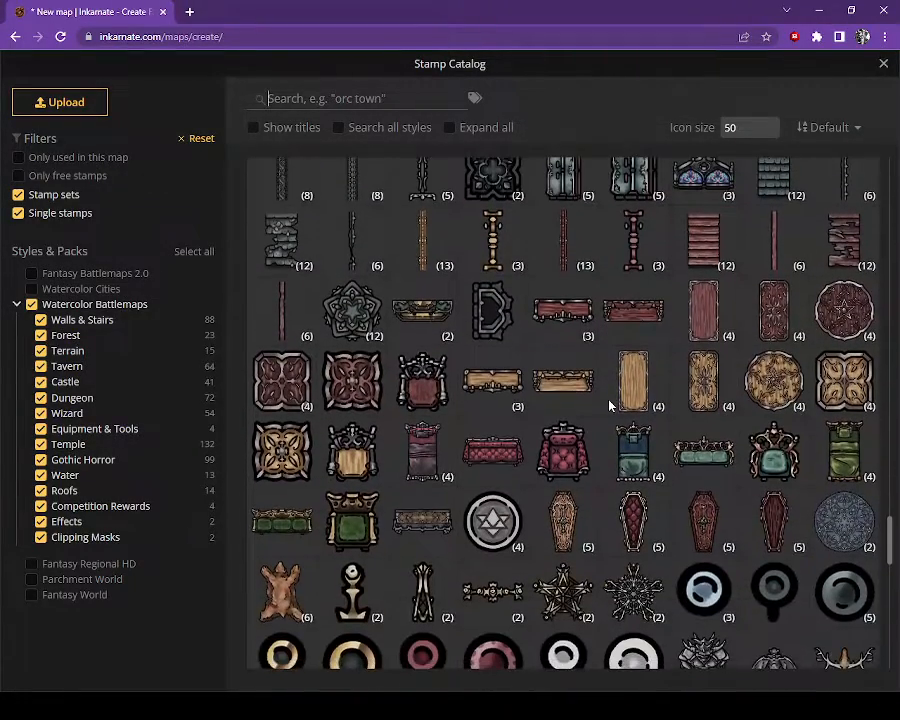
scroll(609, 405, "down", 1)
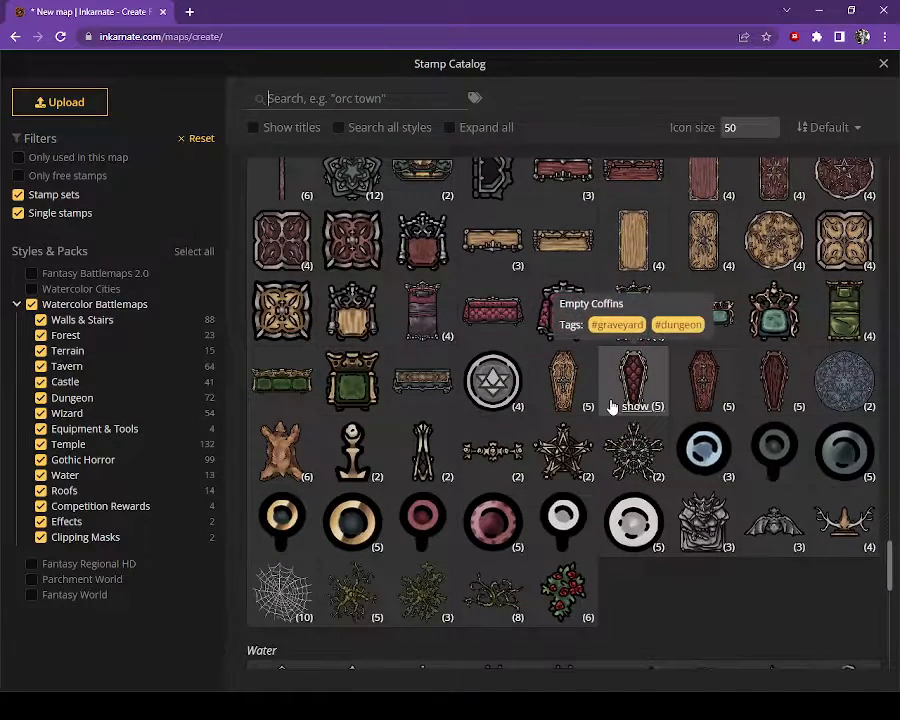
scroll(612, 405, "down", 1)
scroll(612, 405, "down", 2)
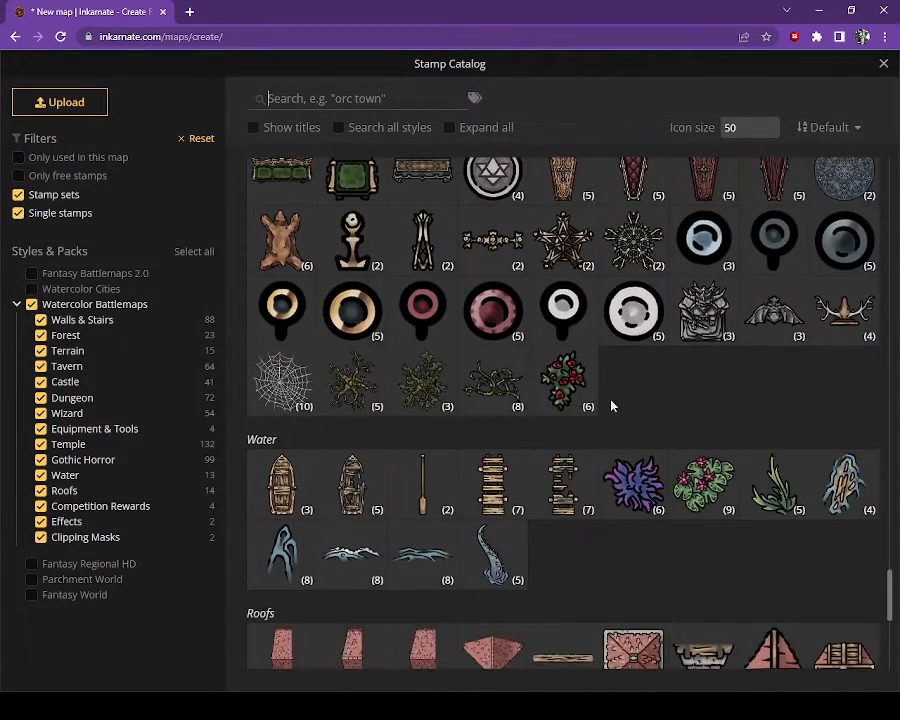
scroll(612, 405, "down", 1)
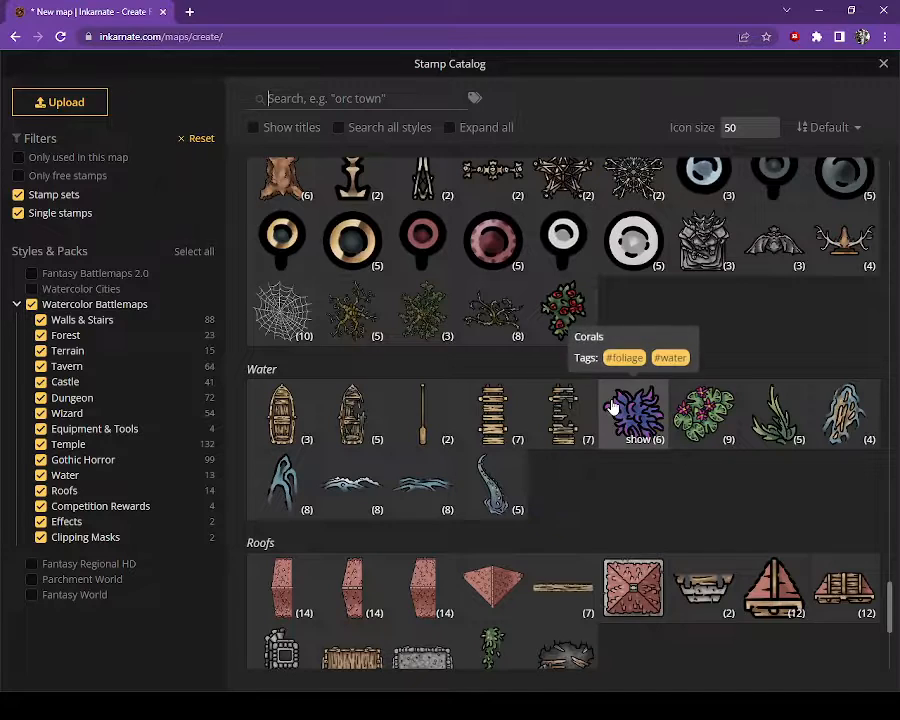
scroll(612, 405, "down", 2)
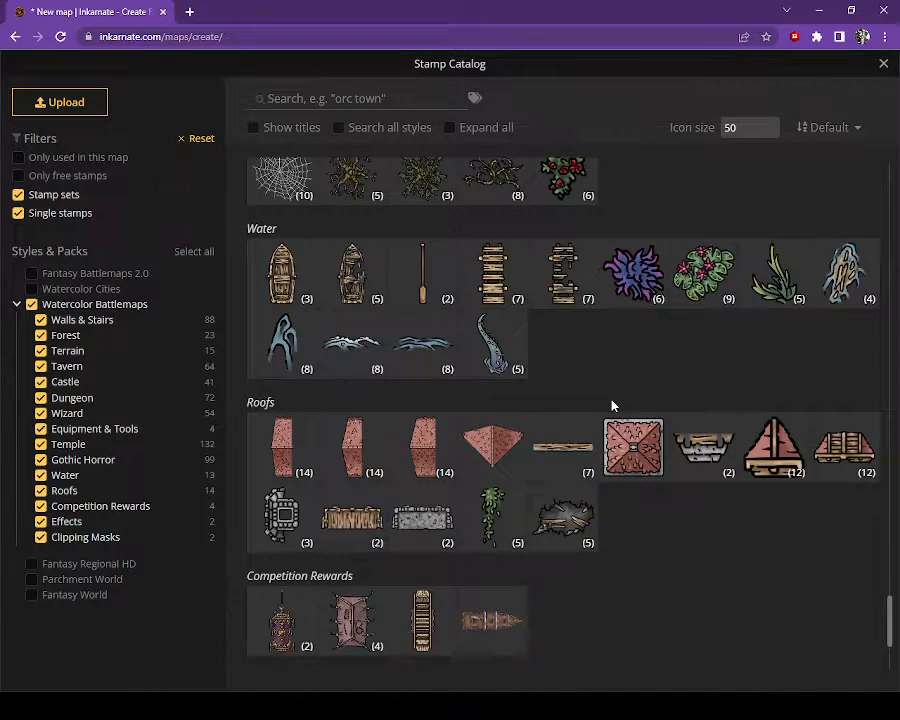
scroll(612, 405, "down", 1)
scroll(612, 405, "down", 1)
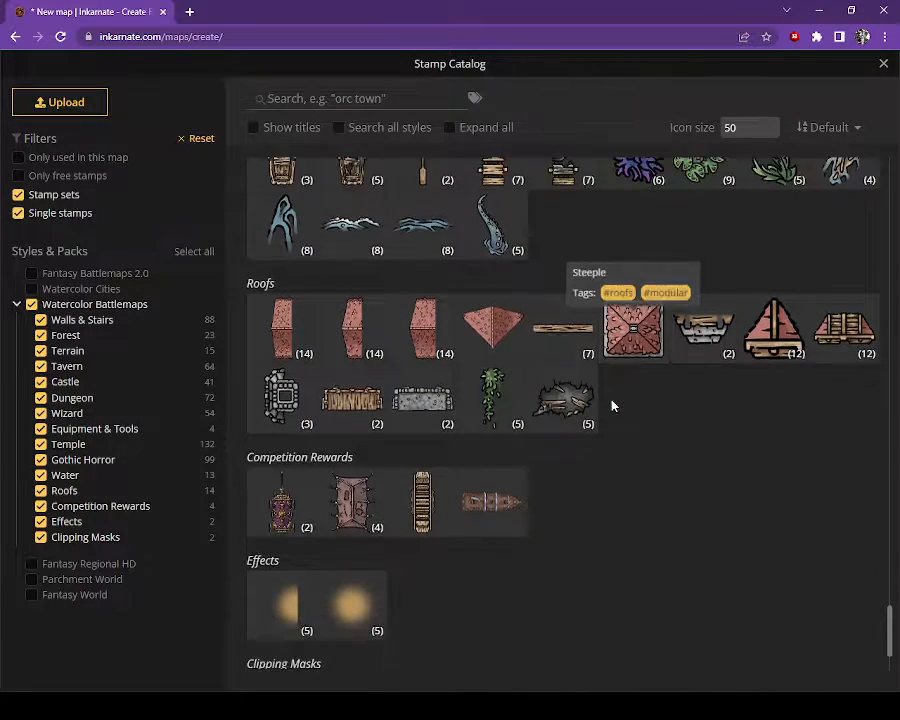
scroll(612, 405, "down", 1)
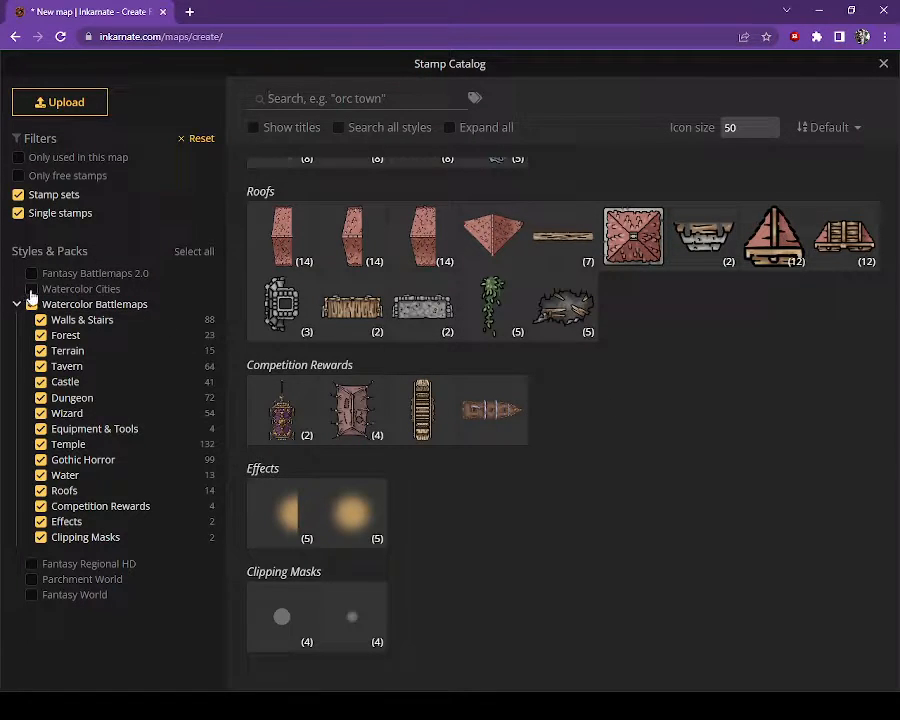
Include the Watercolor Cities style in the stamp catalog
left_click(31, 293)
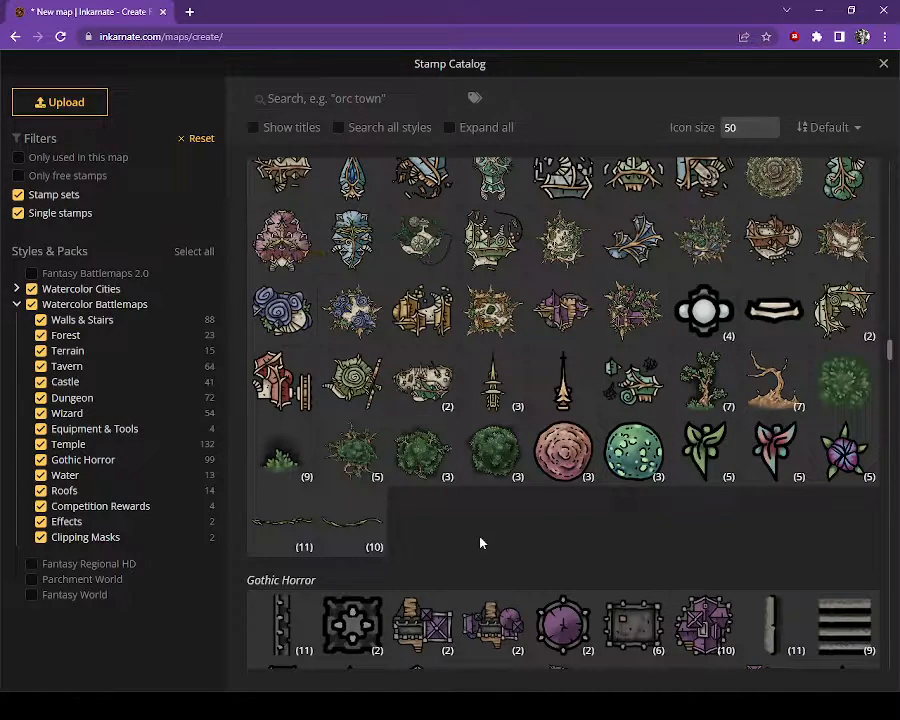
Browse the Watercolor Cities stamps from the Temple area back up to the Terrain category for camp props
scroll(541, 518, "up", 1)
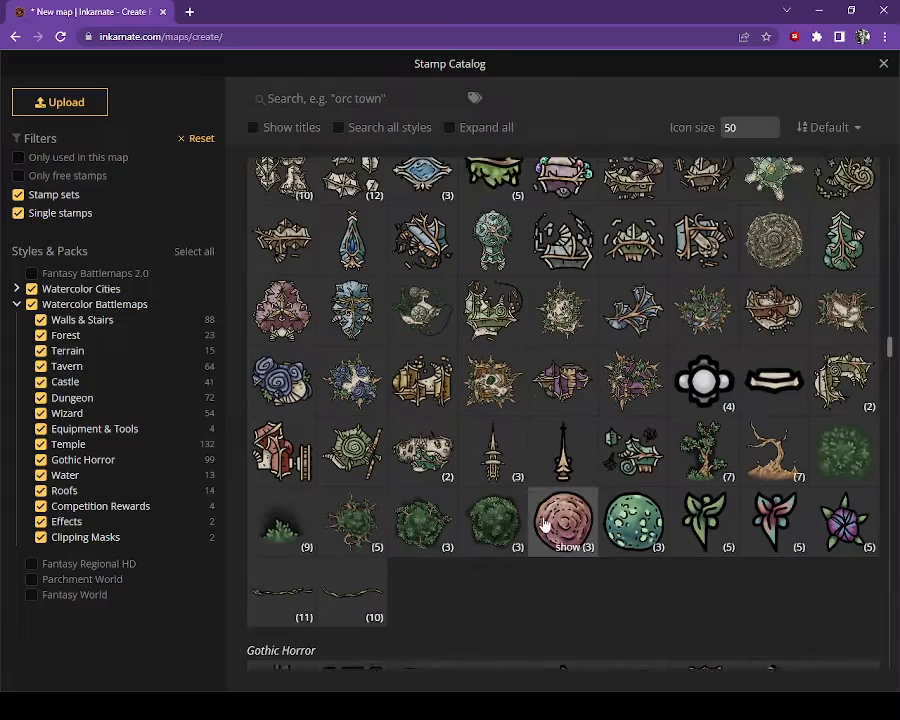
scroll(544, 525, "up", 15)
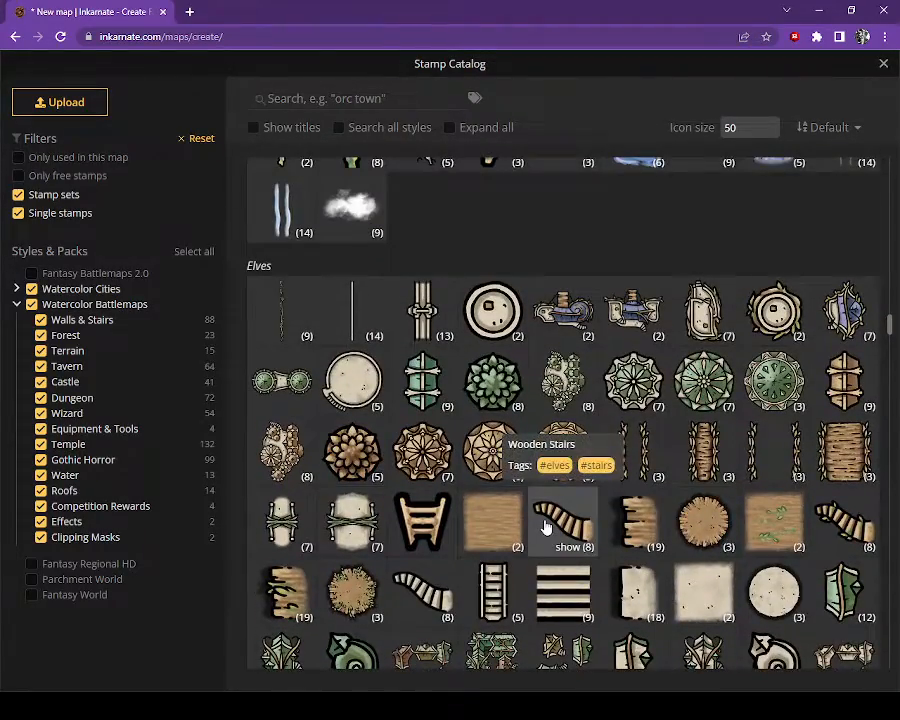
scroll(545, 527, "up", 3)
scroll(548, 527, "up", 6)
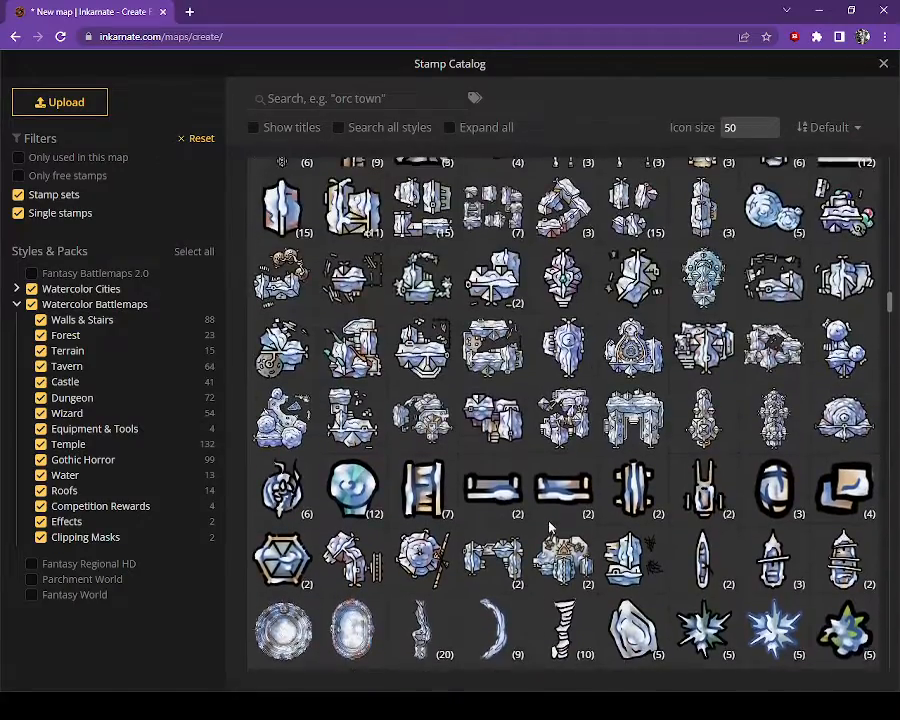
scroll(550, 527, "up", 7)
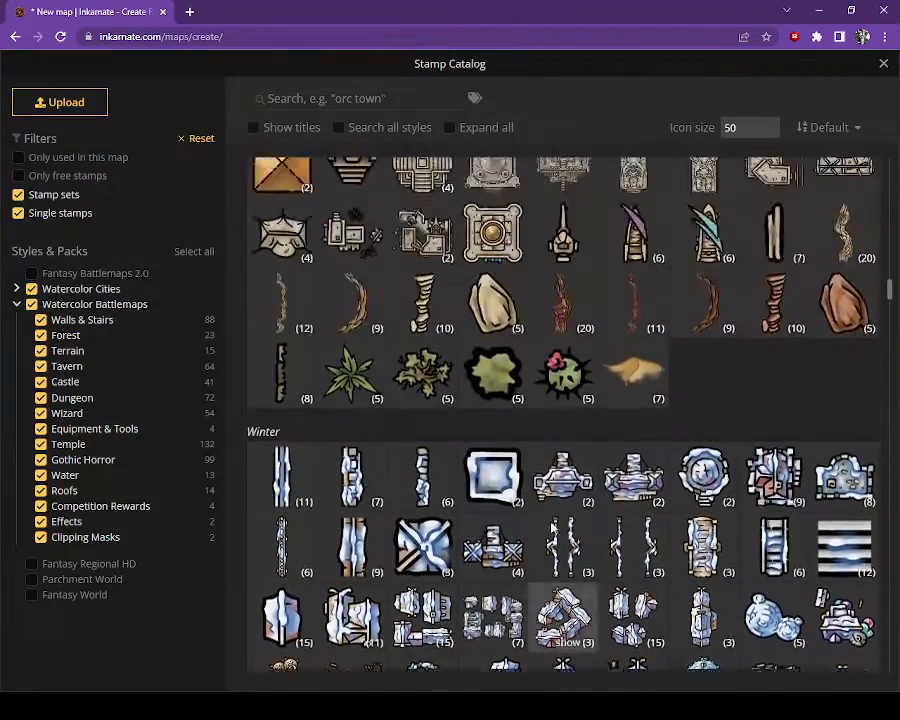
scroll(553, 527, "up", 3)
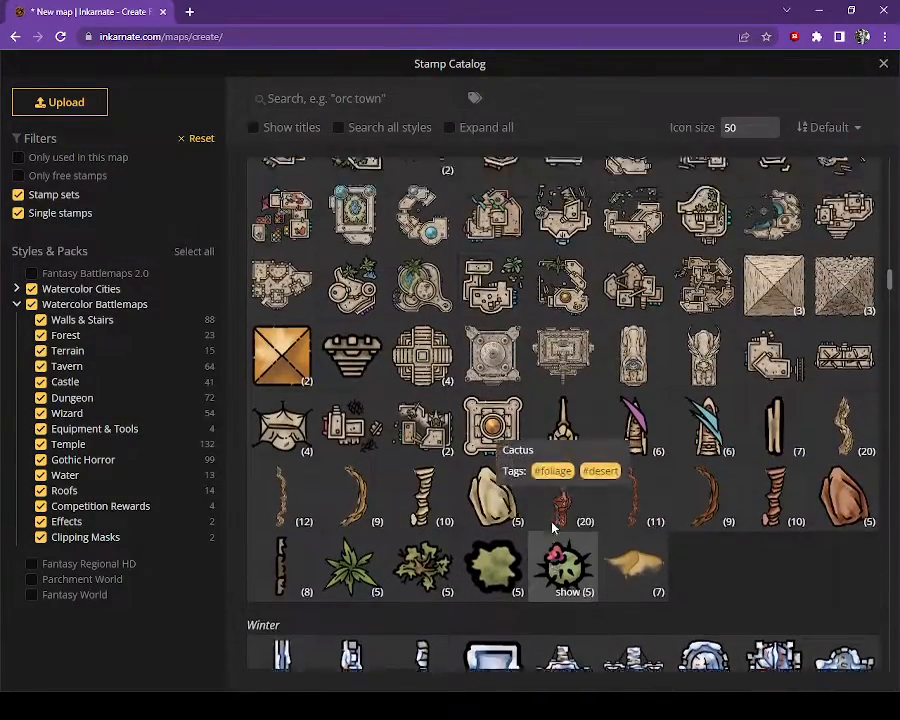
scroll(550, 523, "up", 4)
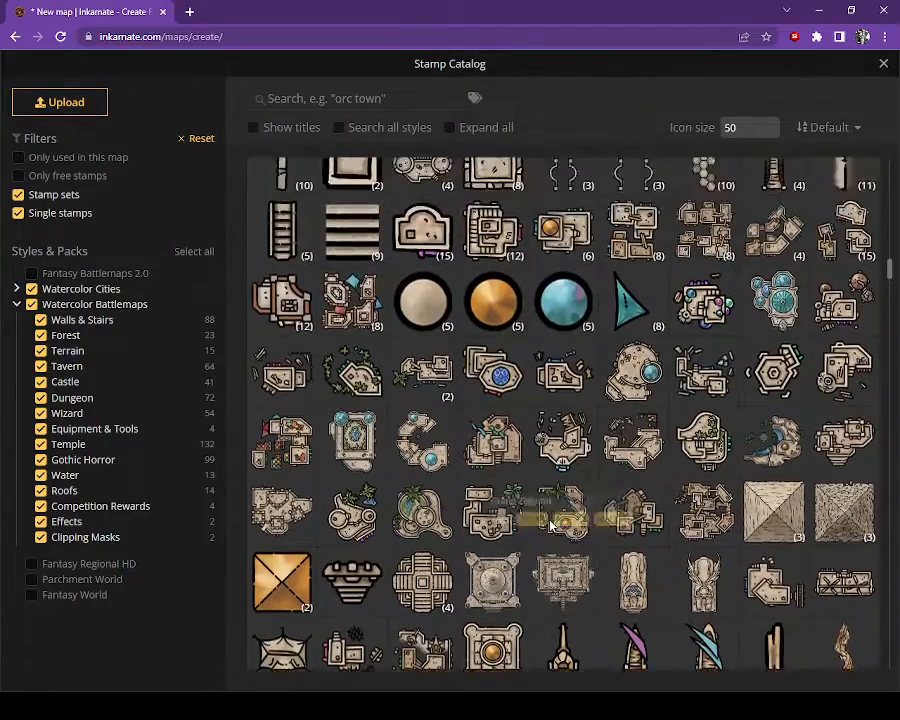
scroll(552, 527, "up", 7)
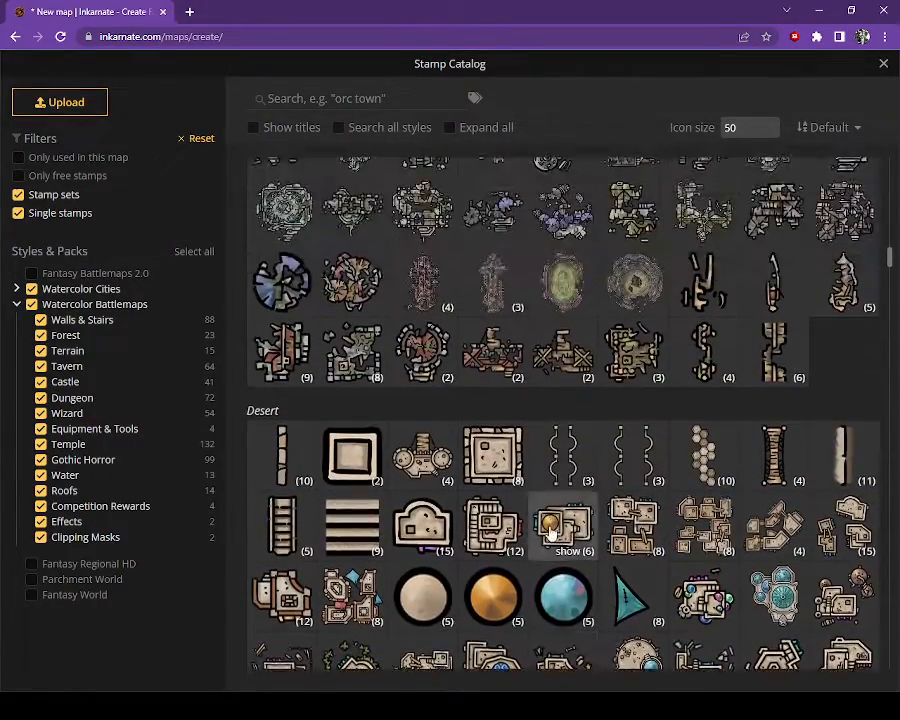
scroll(561, 533, "up", 15)
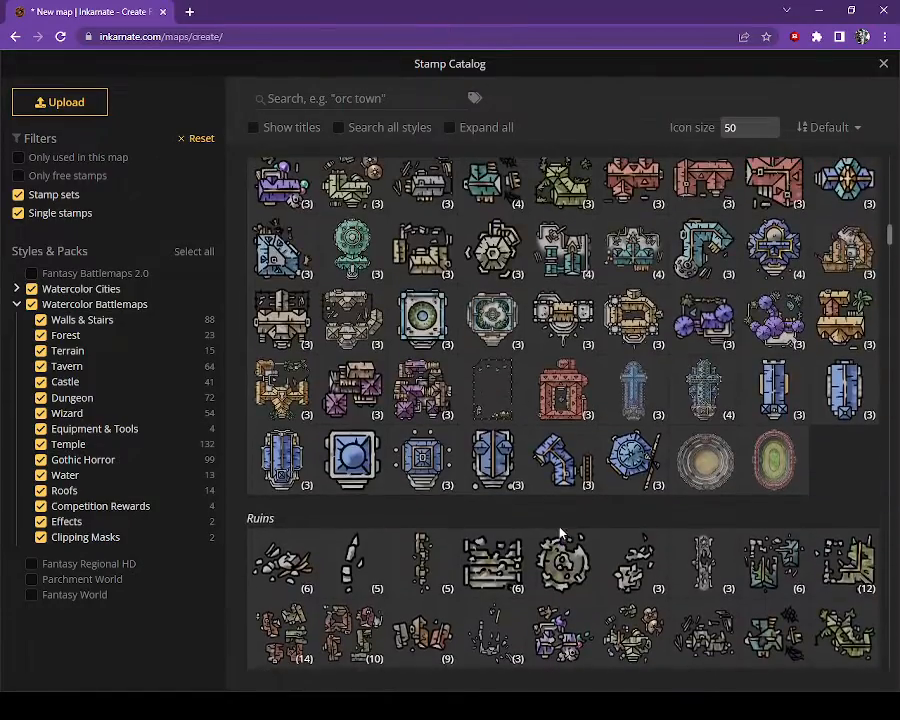
scroll(561, 533, "up", 4)
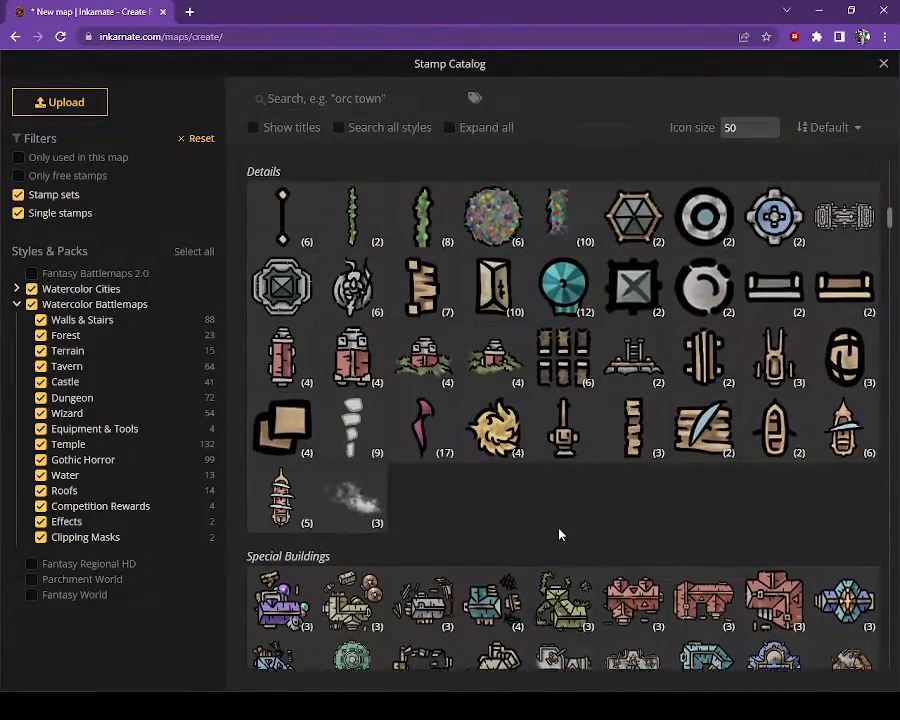
scroll(561, 537, "up", 7)
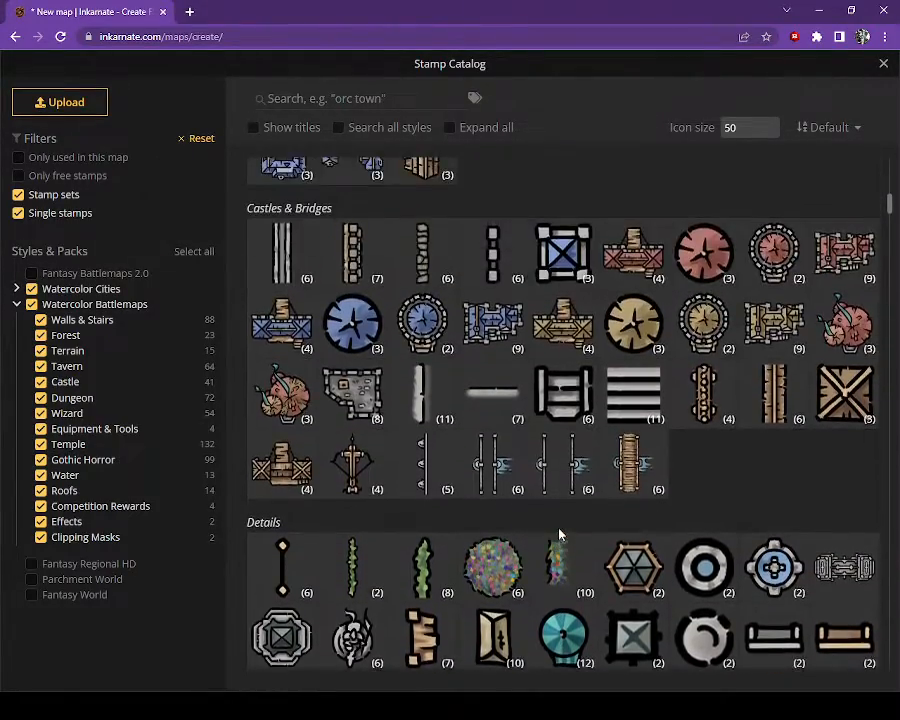
scroll(561, 537, "up", 7)
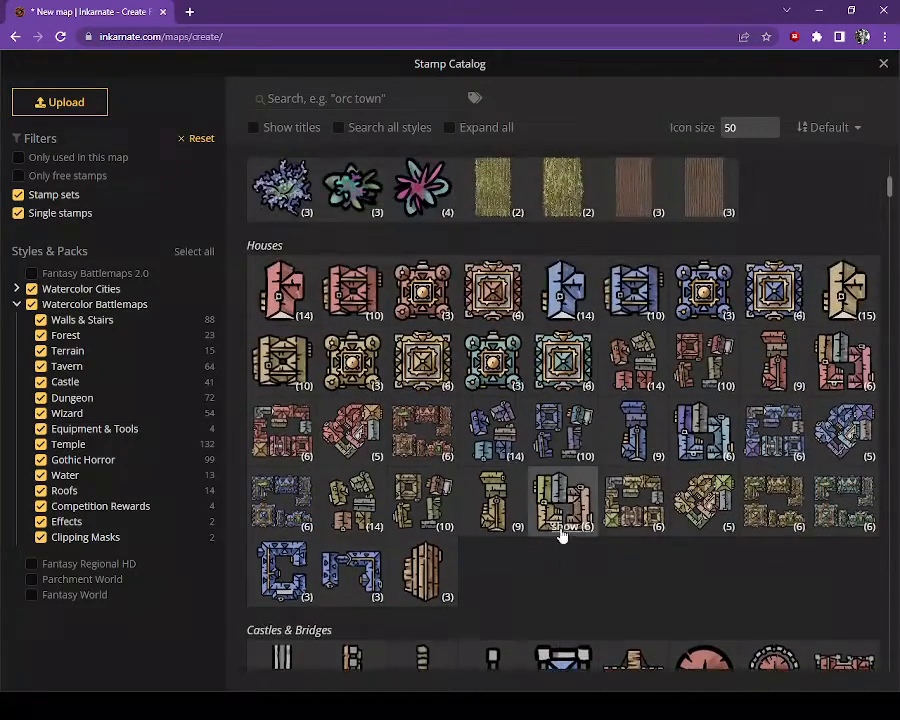
scroll(561, 533, "up", 3)
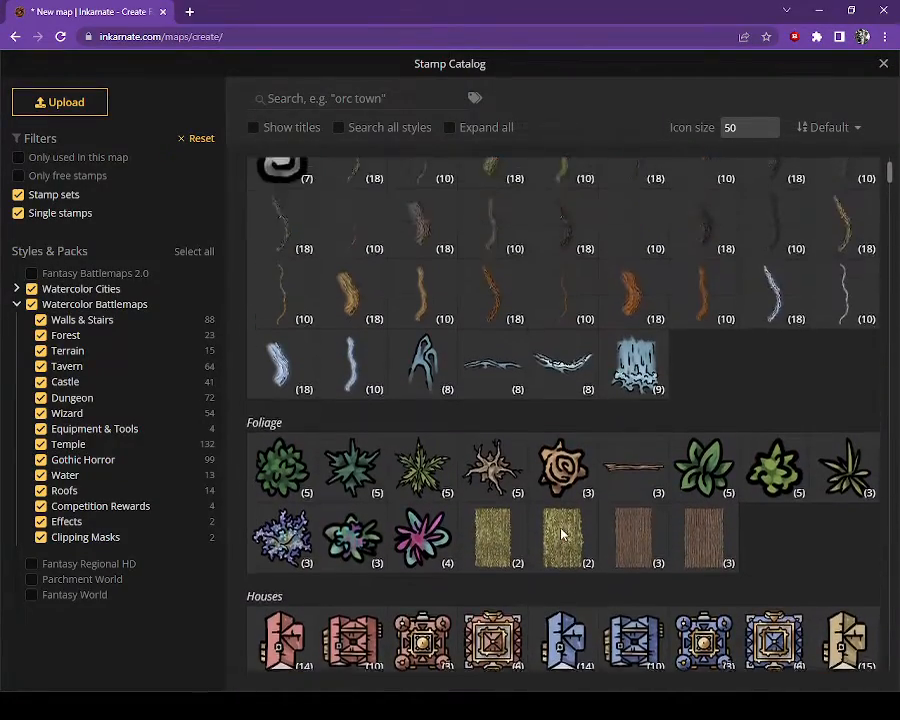
scroll(561, 535, "up", 1)
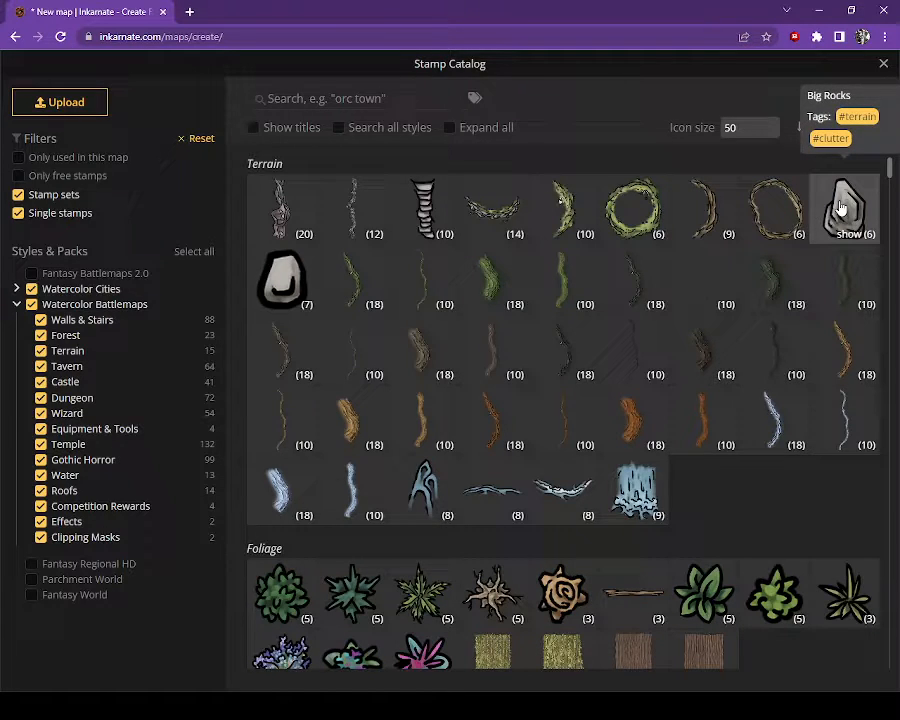
Place two Big Rocks stamps from the Terrain category at size 110 beside the campfire's right edge, using rotations 193 and 105
left_click(285, 286)
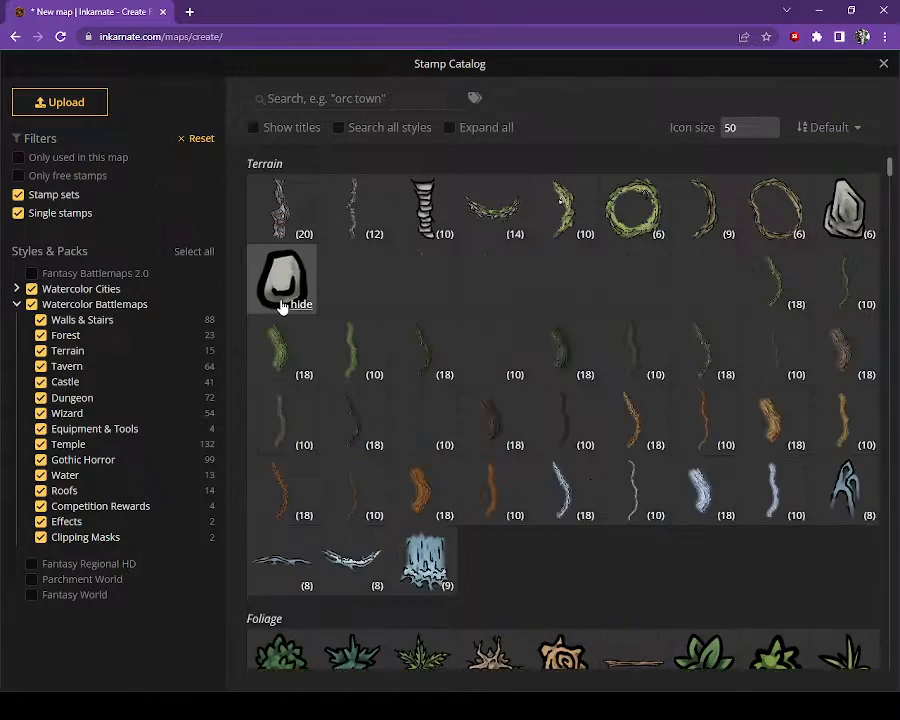
left_click(283, 289)
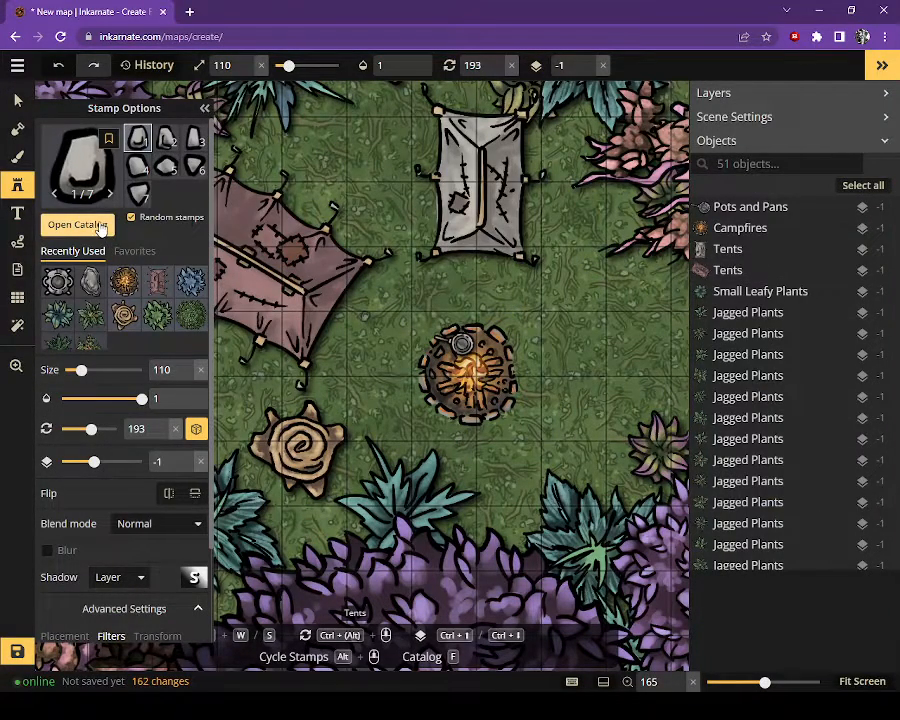
key("f")
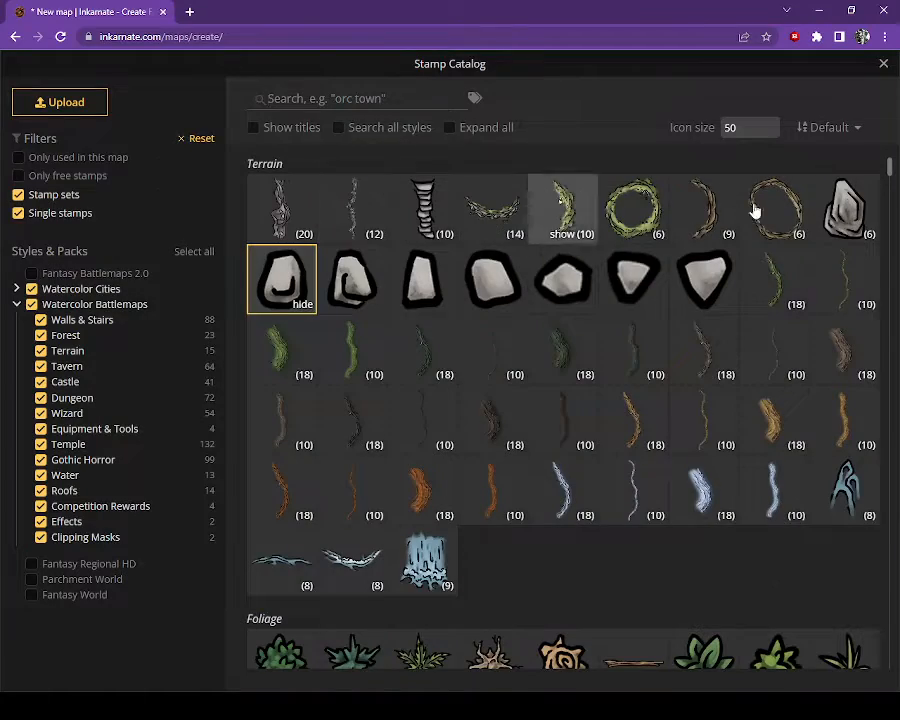
left_click(849, 200)
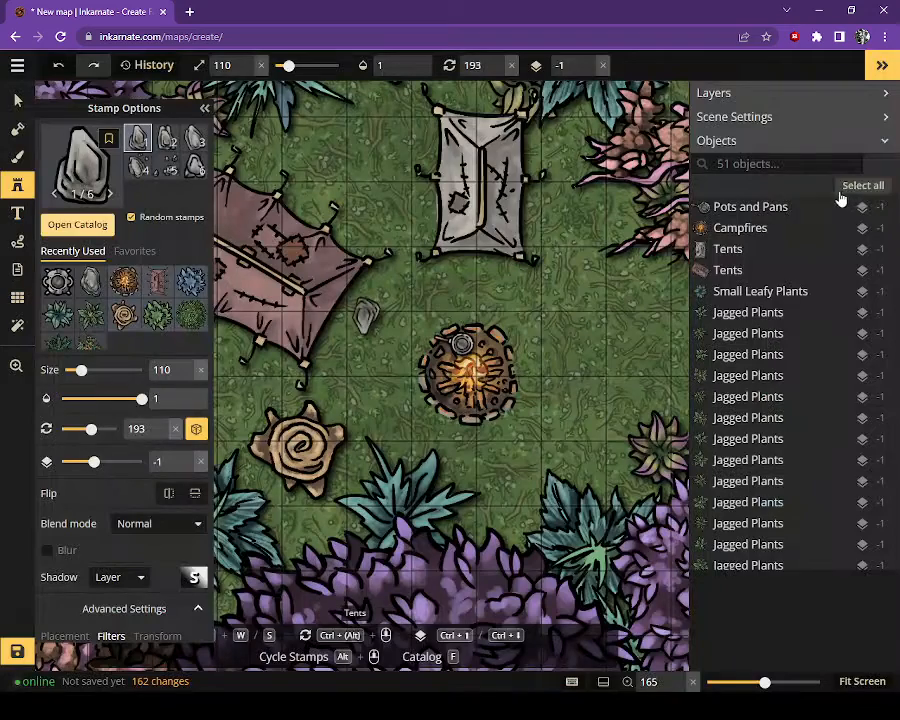
left_click(198, 143)
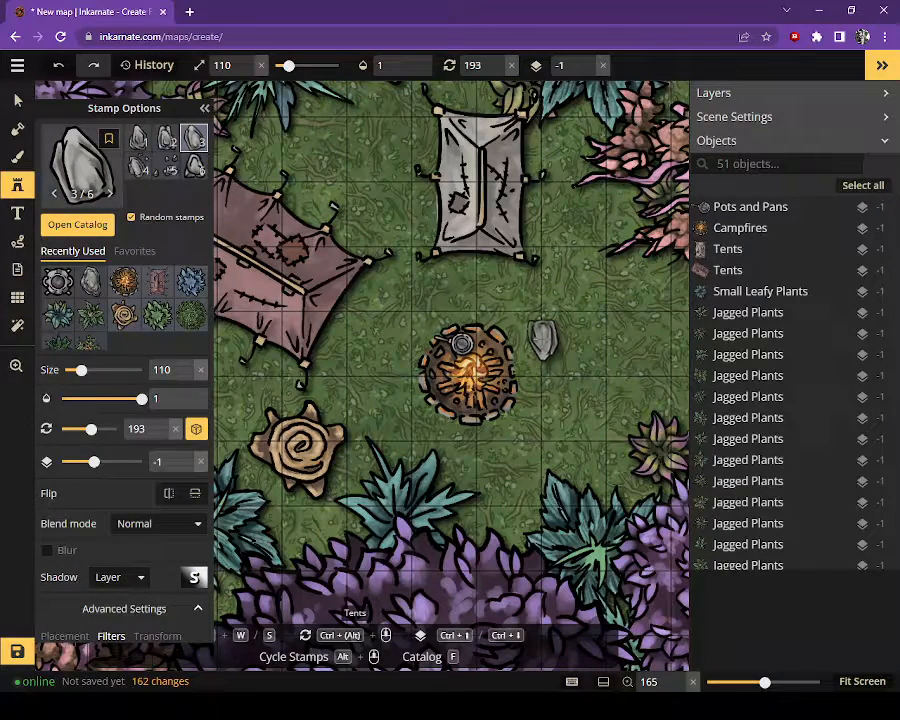
left_click(544, 341)
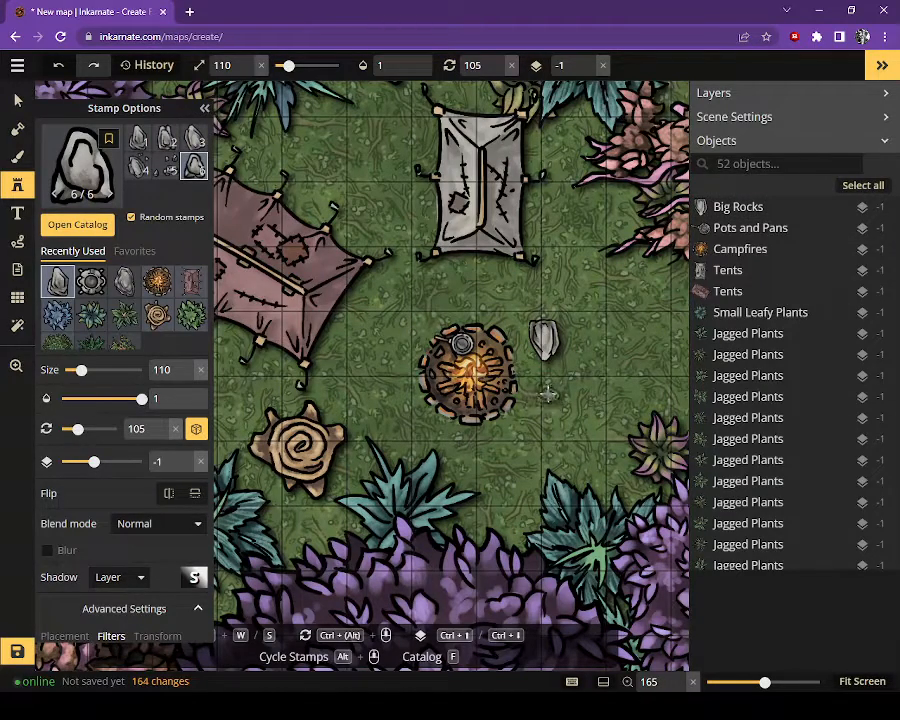
left_click(548, 388)
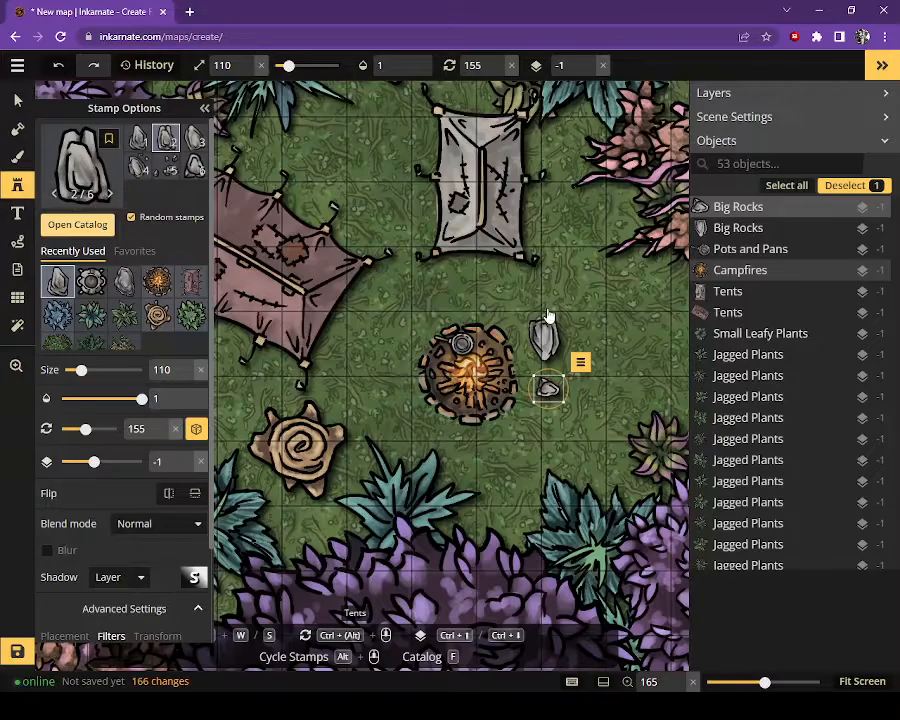
Choose the third variant of the Tree Trunks stamp from the Foliage category of the stamp catalog
key("f")
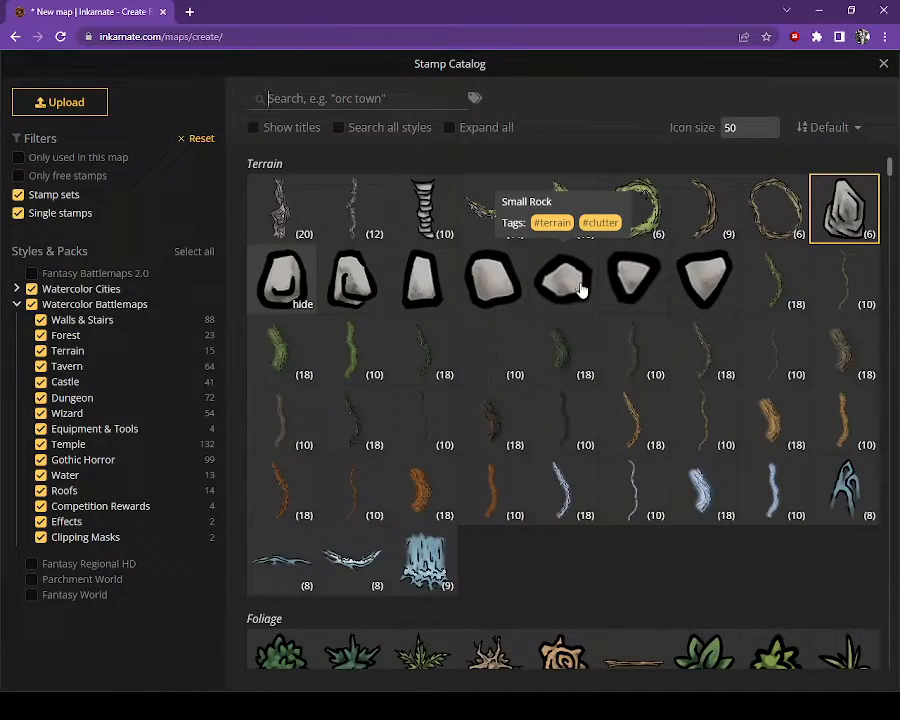
scroll(581, 290, "down", 3)
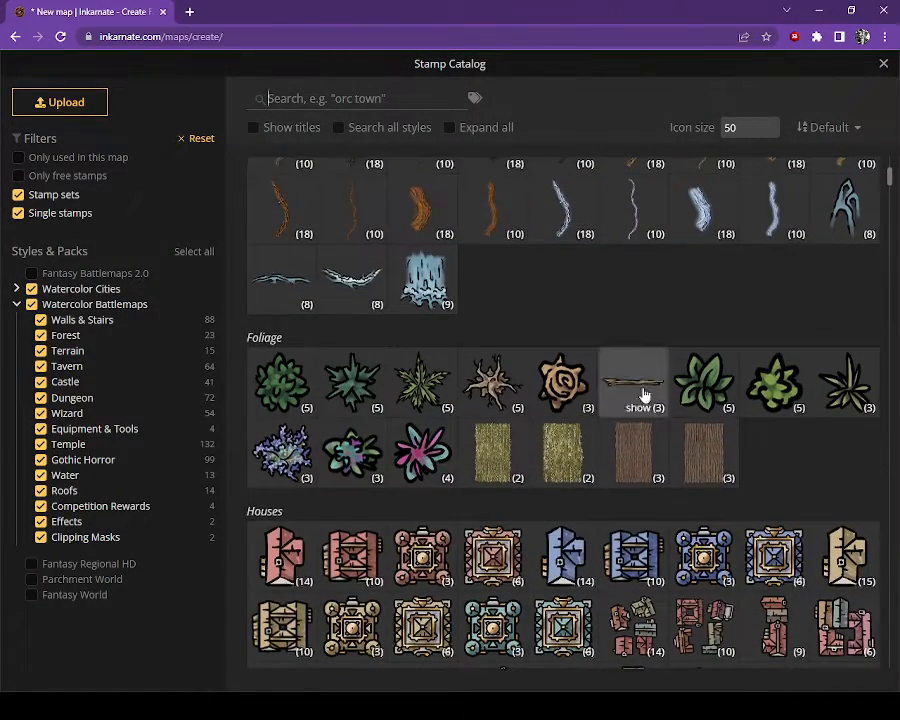
key("f")
key("Escape")
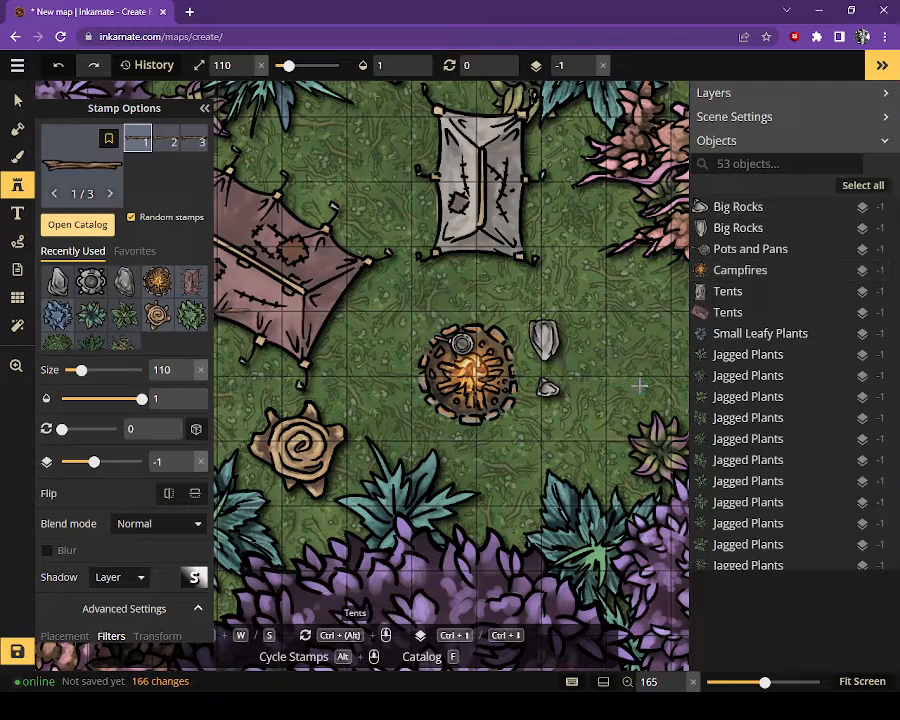
left_click(193, 140)
Place the tree trunk at rotation 315 just below and right of the campfire and enlarge it to size 170
scroll(523, 438, "down", 2)
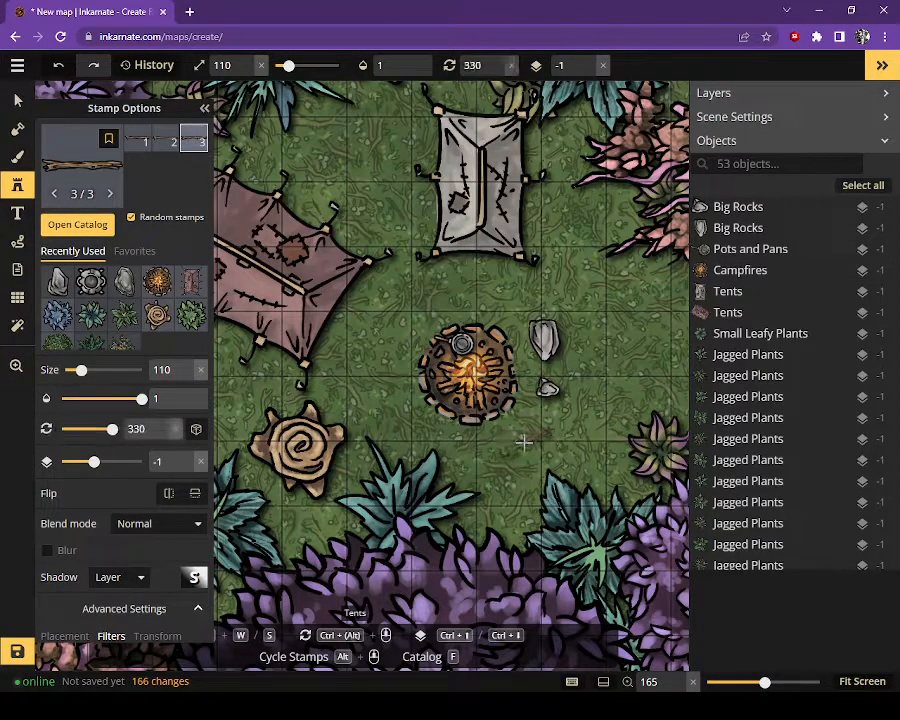
scroll(525, 441, "down", 1)
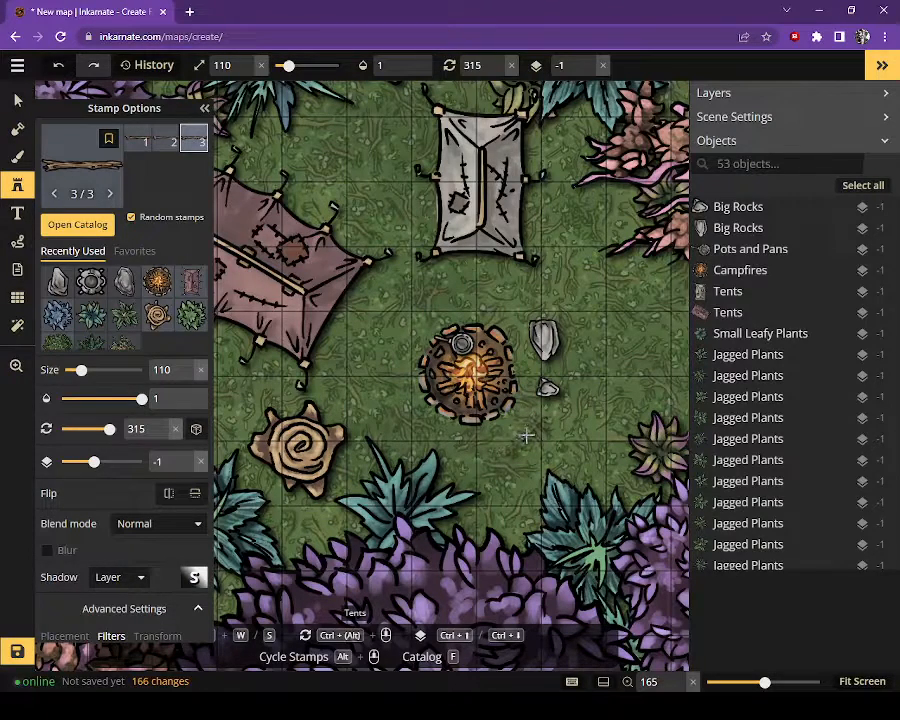
left_click(526, 436)
key("w")
key("w")
key("w")
key("w")
key("w")
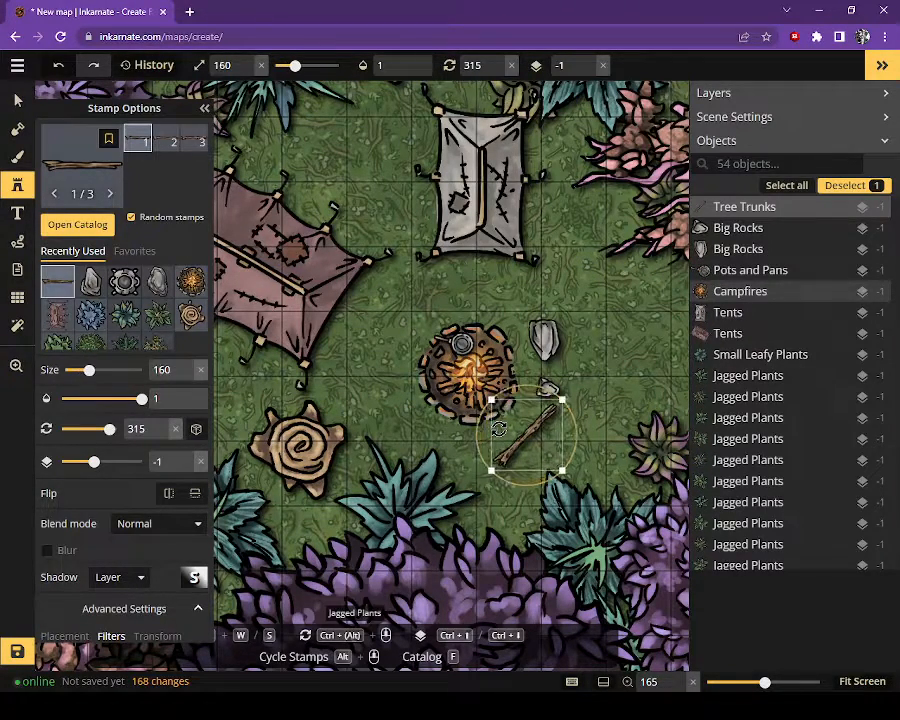
key("w")
Delete the two big rocks beside the campfire
left_click(17, 100)
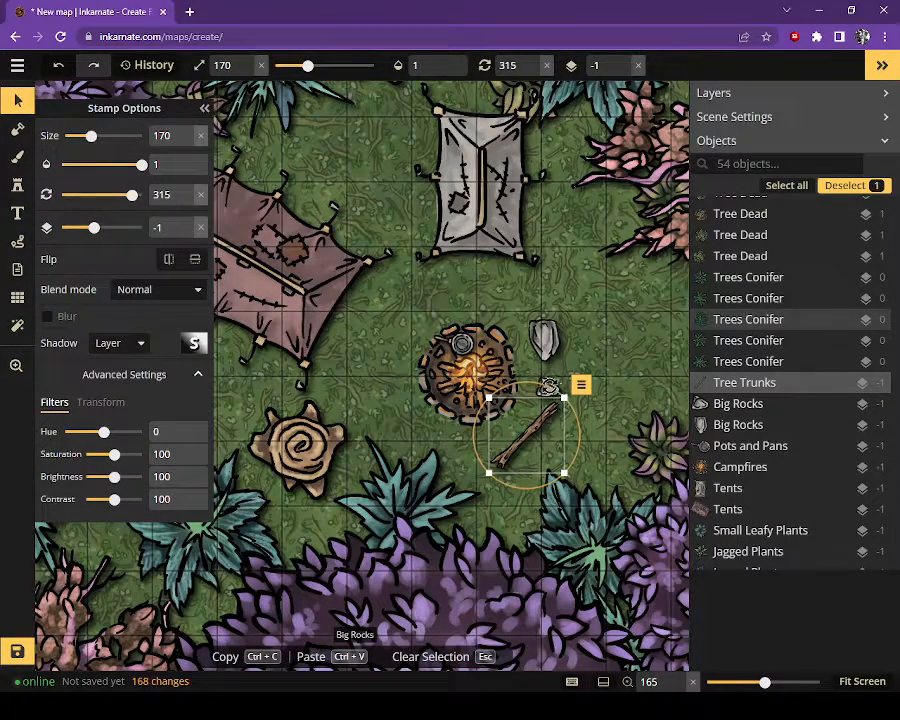
left_click(549, 387)
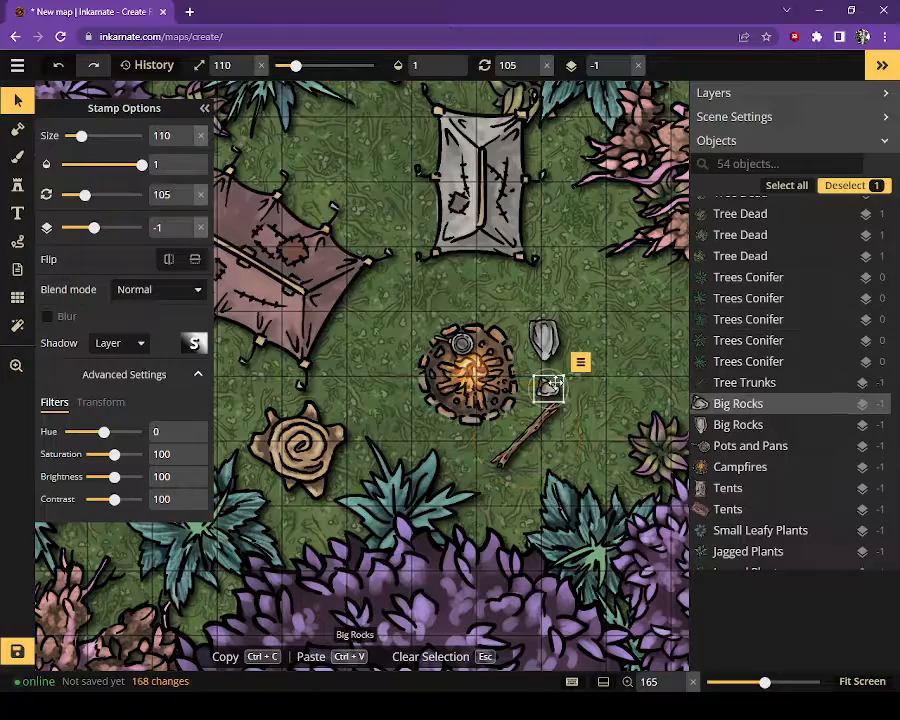
key("Delete")
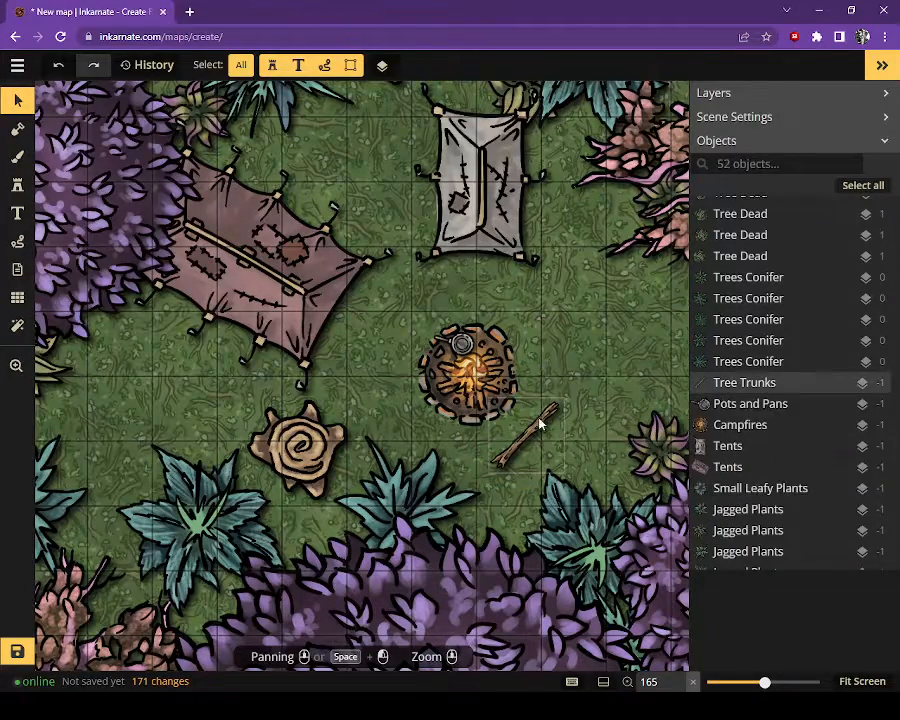
Place two more tree trunks at size 170: one at rotation 90 right of the campfire, one at rotation 15 below it
left_click(541, 420)
key("p")
key("s")
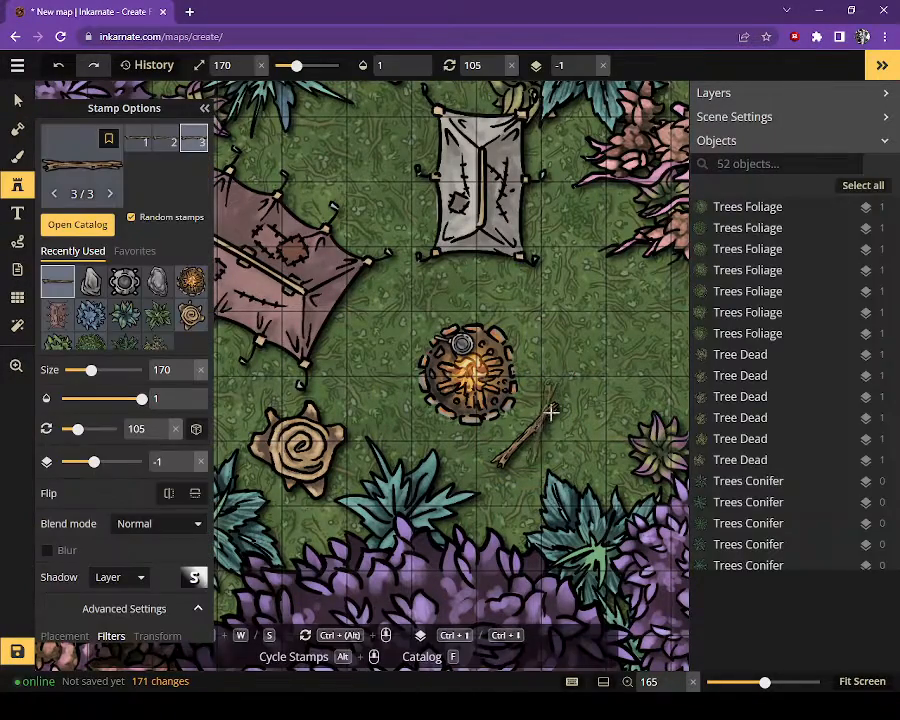
scroll(565, 342, "down", 1)
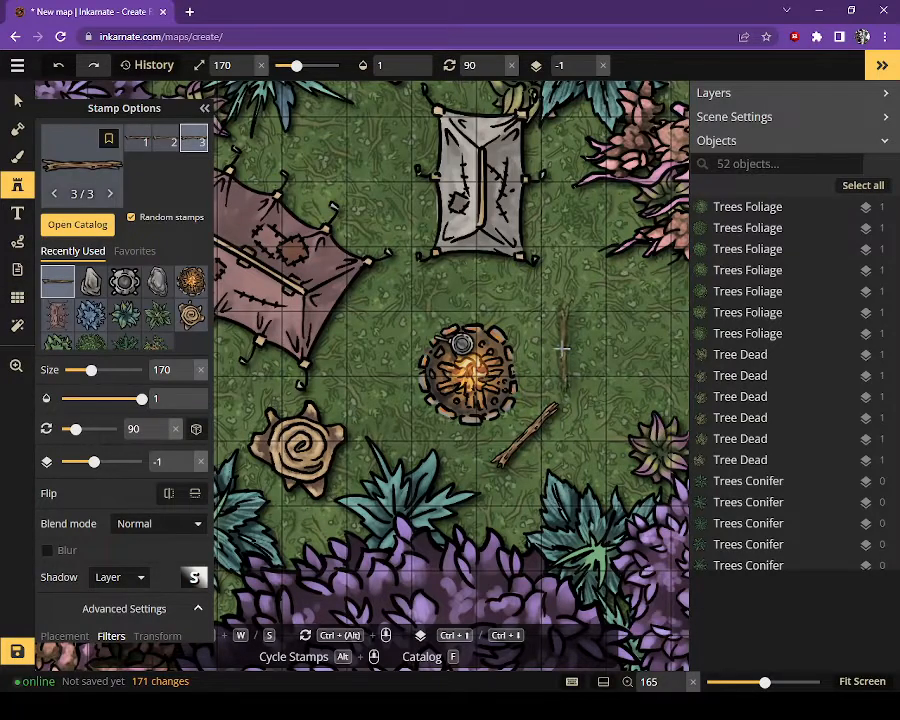
left_click(563, 348)
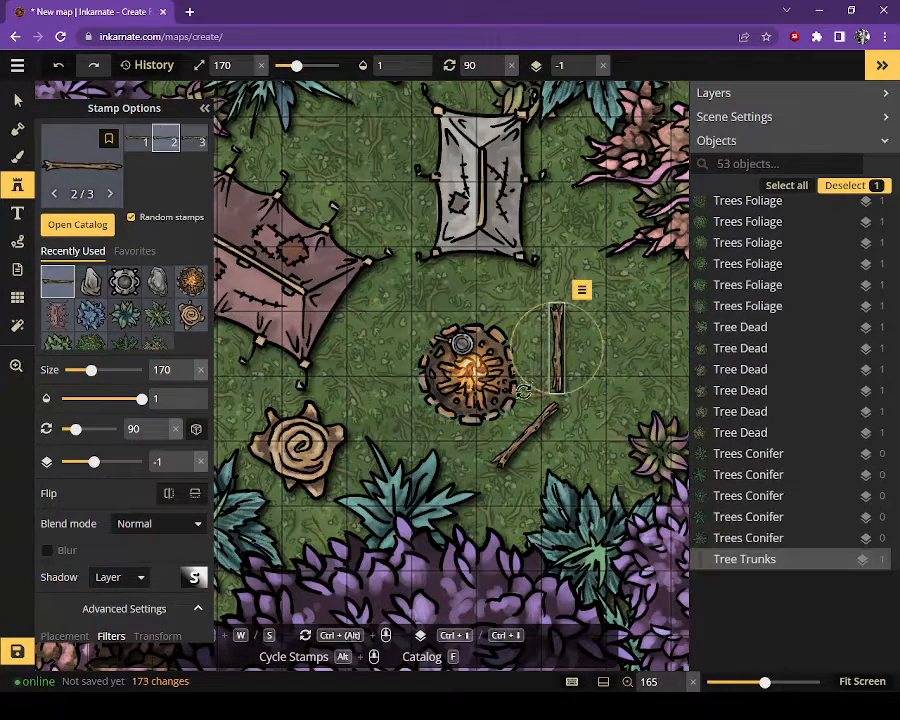
scroll(430, 423, "down", 5)
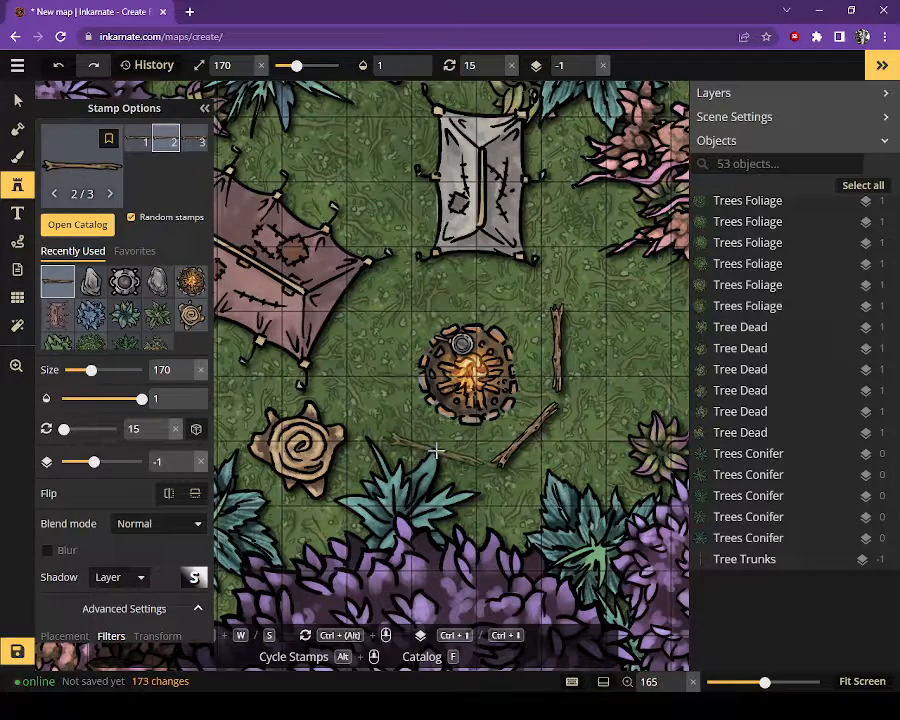
left_click(436, 452)
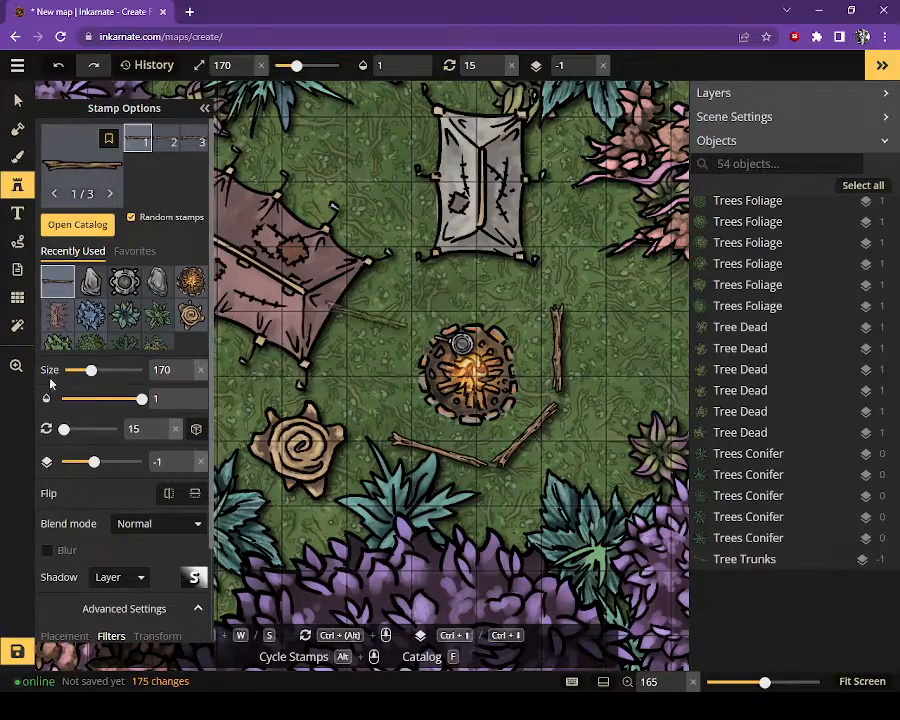
left_click(14, 100)
scroll(355, 345, "down", 5)
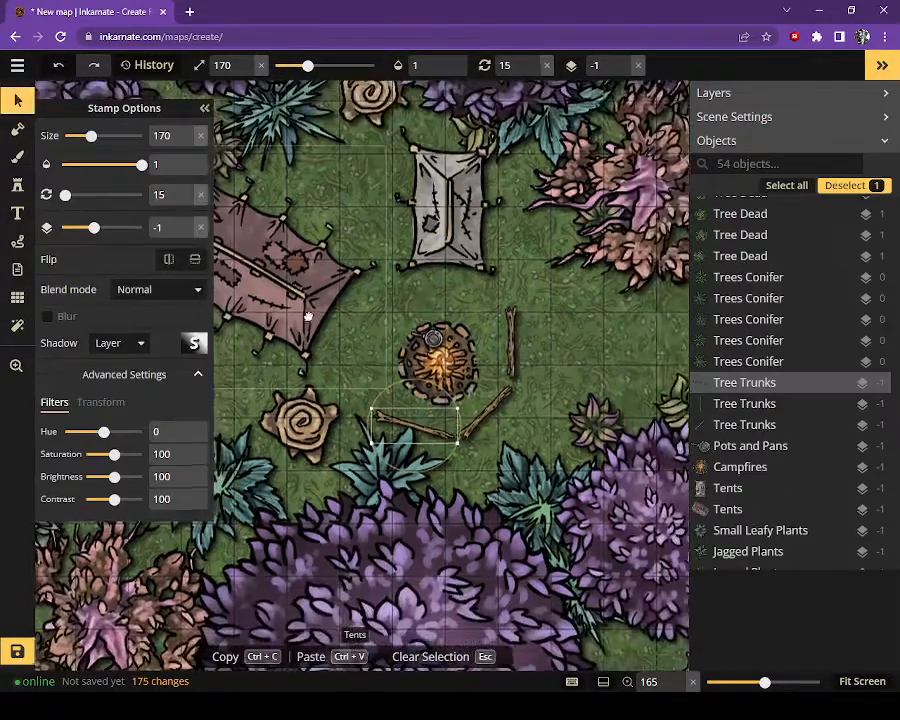
Nudge the small leafy plant at the clearing's right edge and place two more at size 150 beneath the pink tree right of the tents
scroll(430, 350, "down", 1)
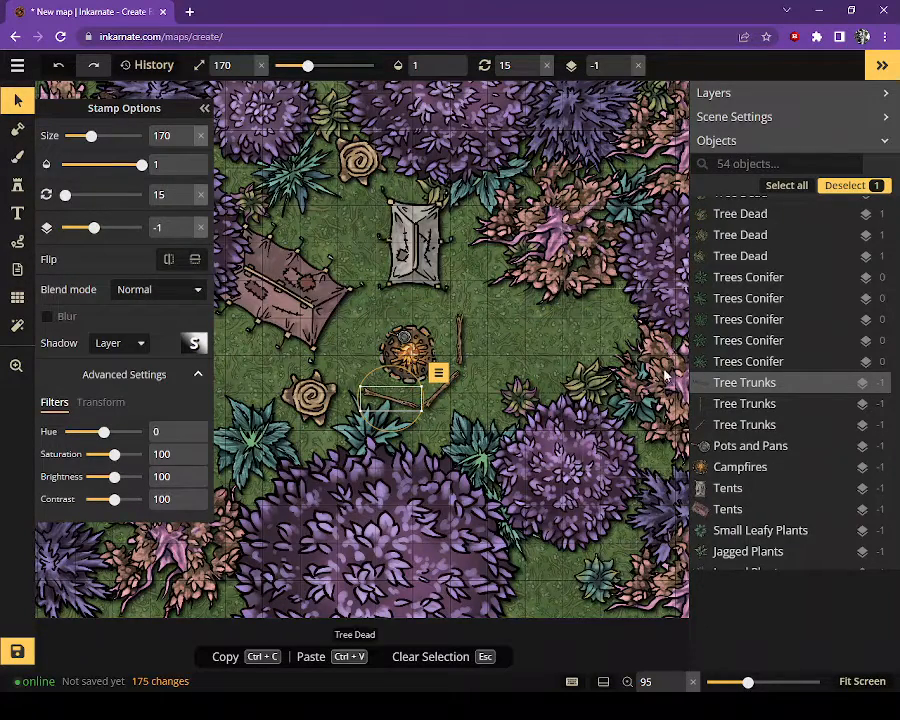
left_click(592, 366)
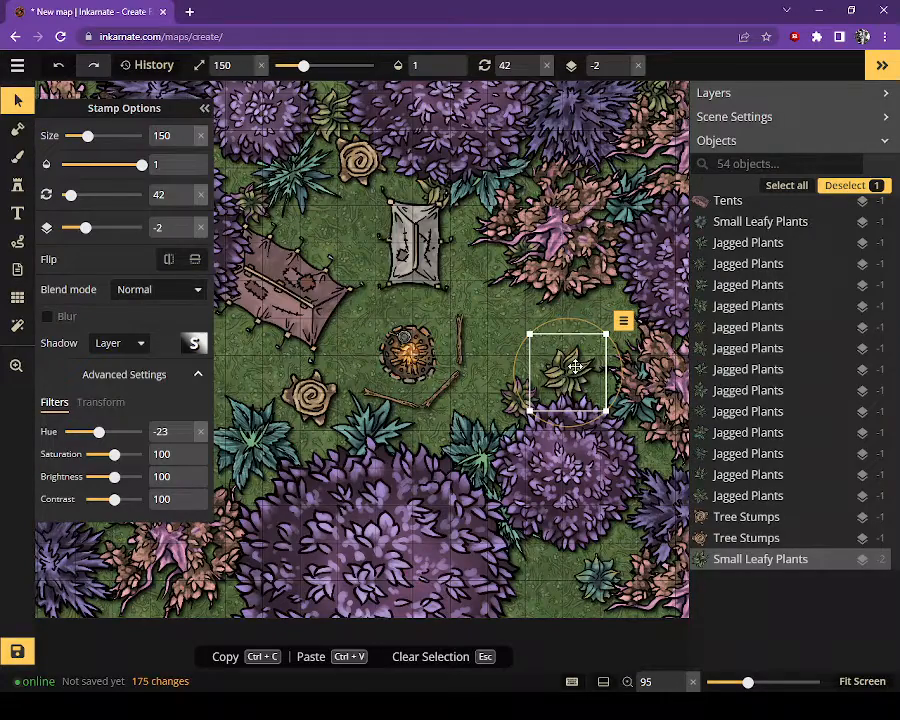
key("Escape")
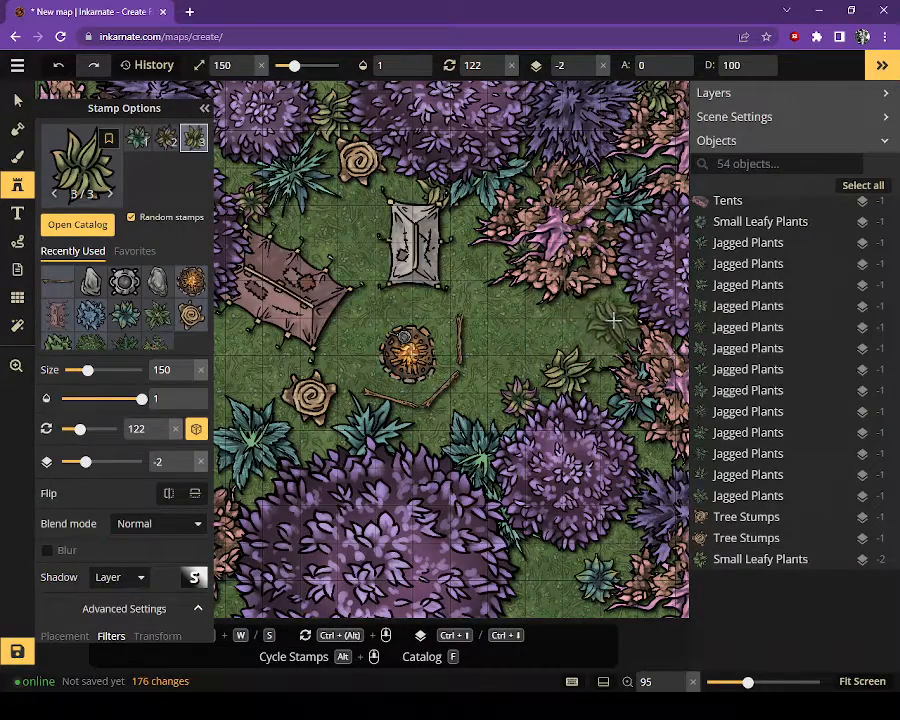
left_click(568, 308)
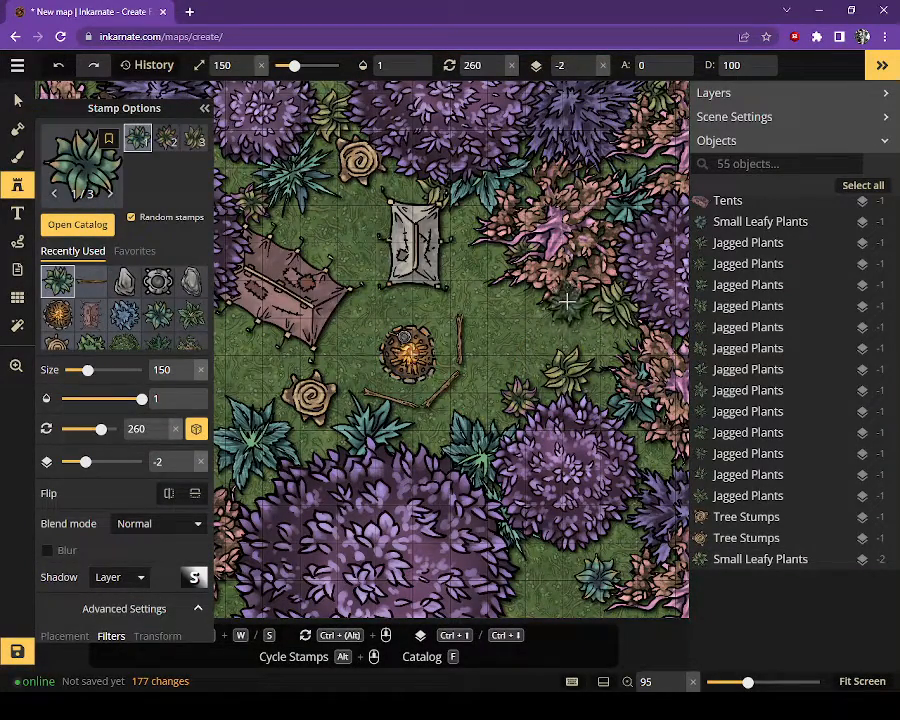
left_click(567, 302)
Place two more small leafy plants at size 150: one beside the purple tree left of the clearing, one near the map's lower edge
scroll(533, 284, "down", 2)
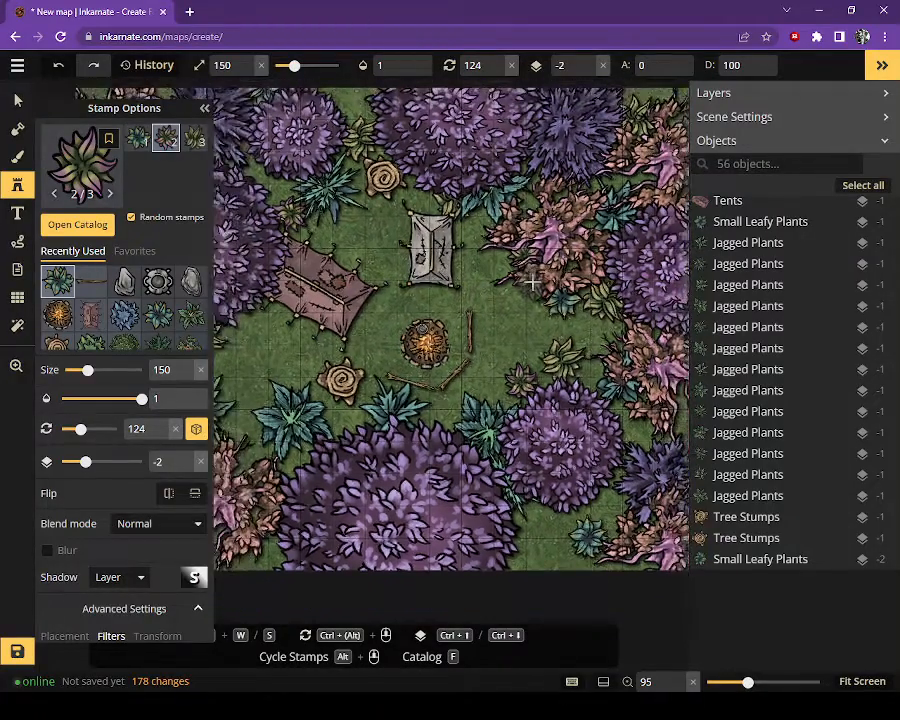
scroll(533, 284, "down", 4)
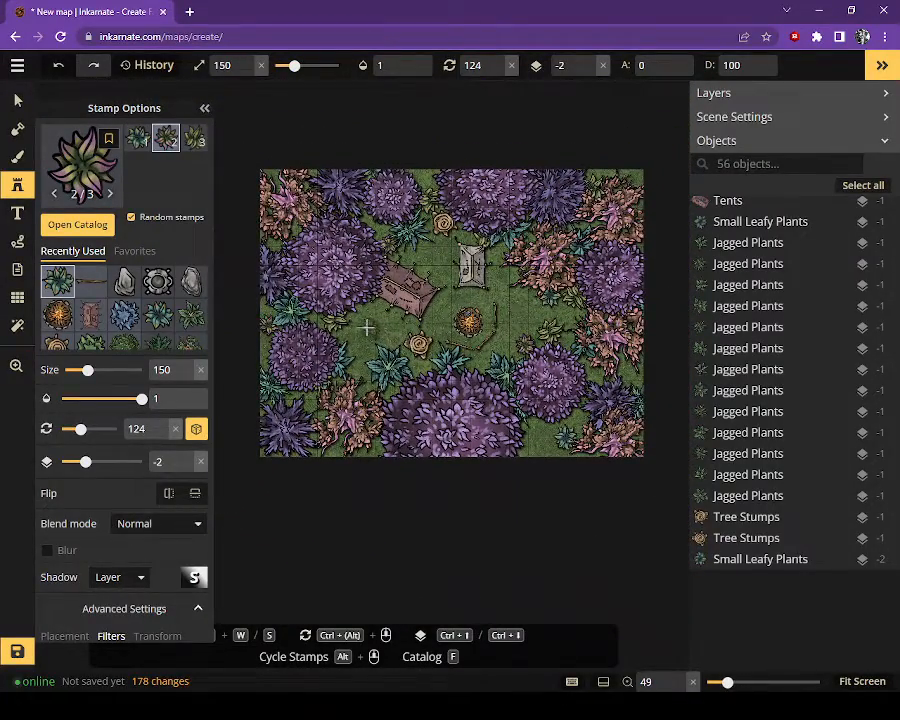
left_click(318, 246)
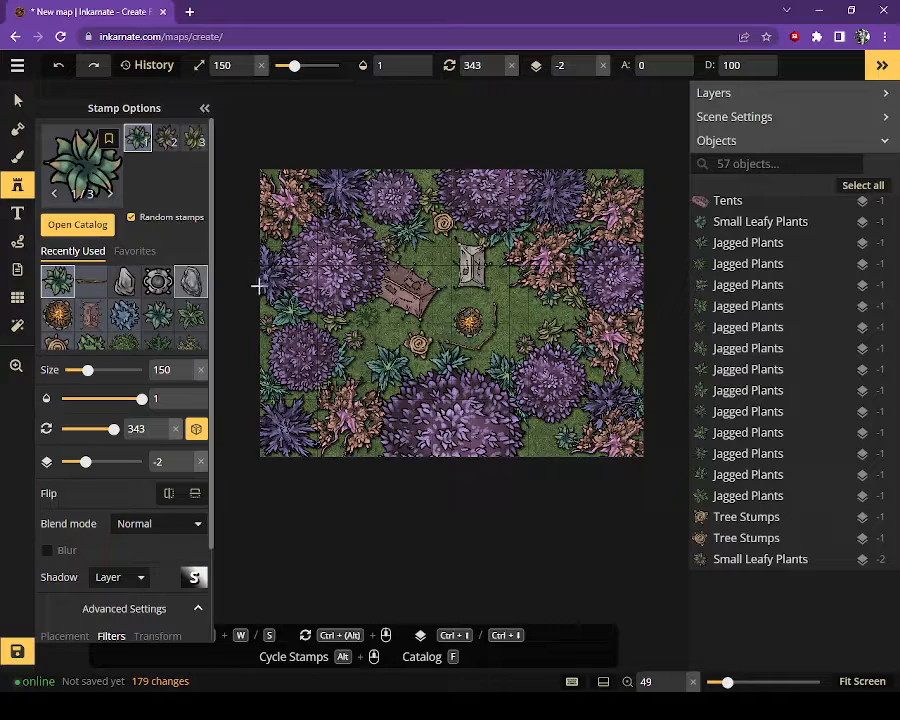
left_click(542, 440)
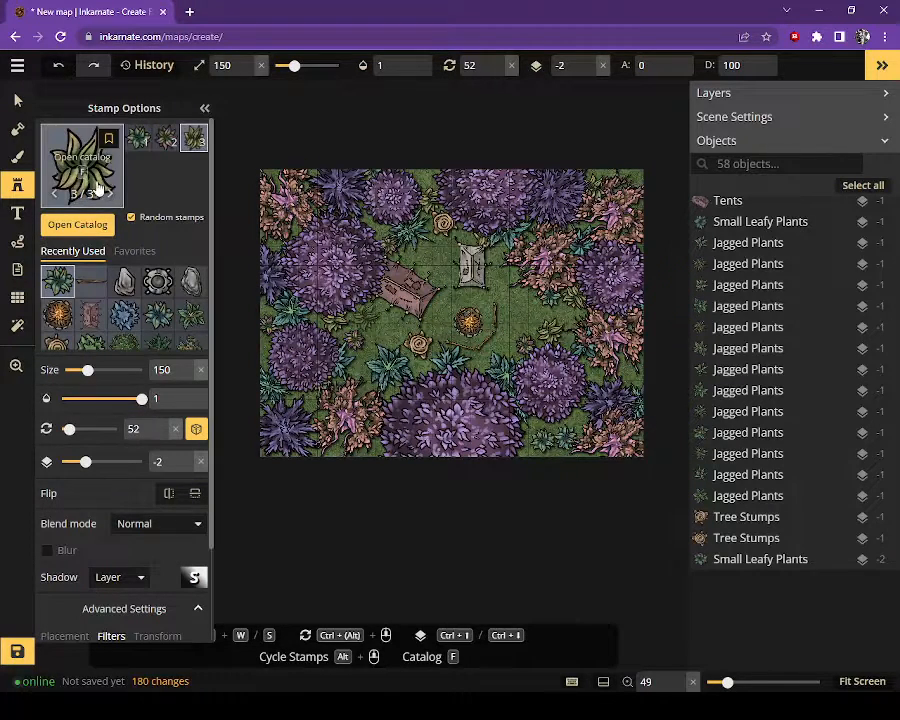
Return to the selection tool and save the map under the name "Camp"
left_click(17, 100)
left_click_drag(369, 392, 410, 399)
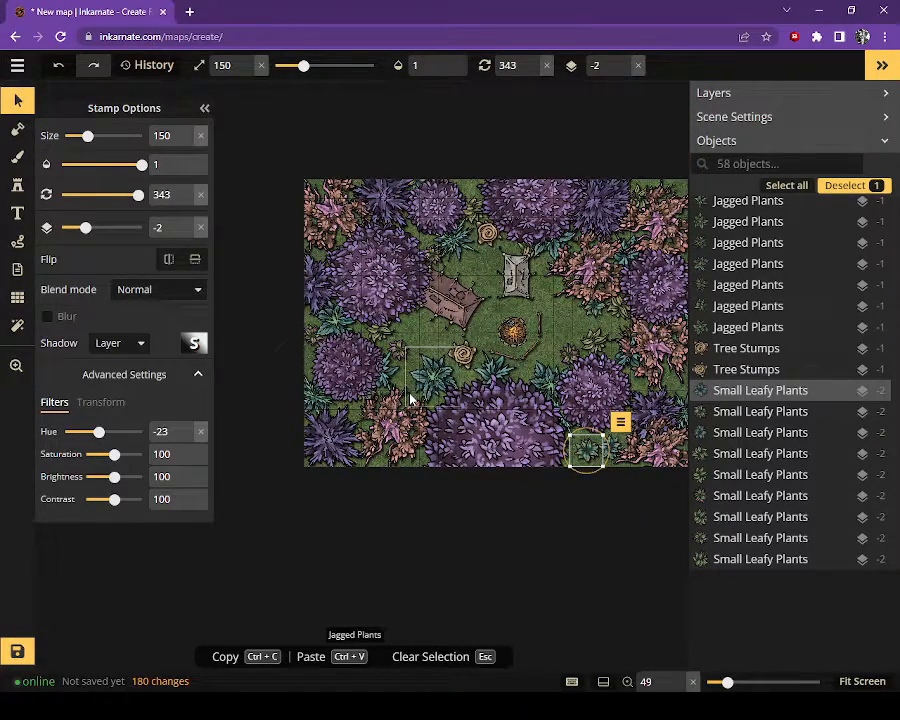
key("ctrl+s")
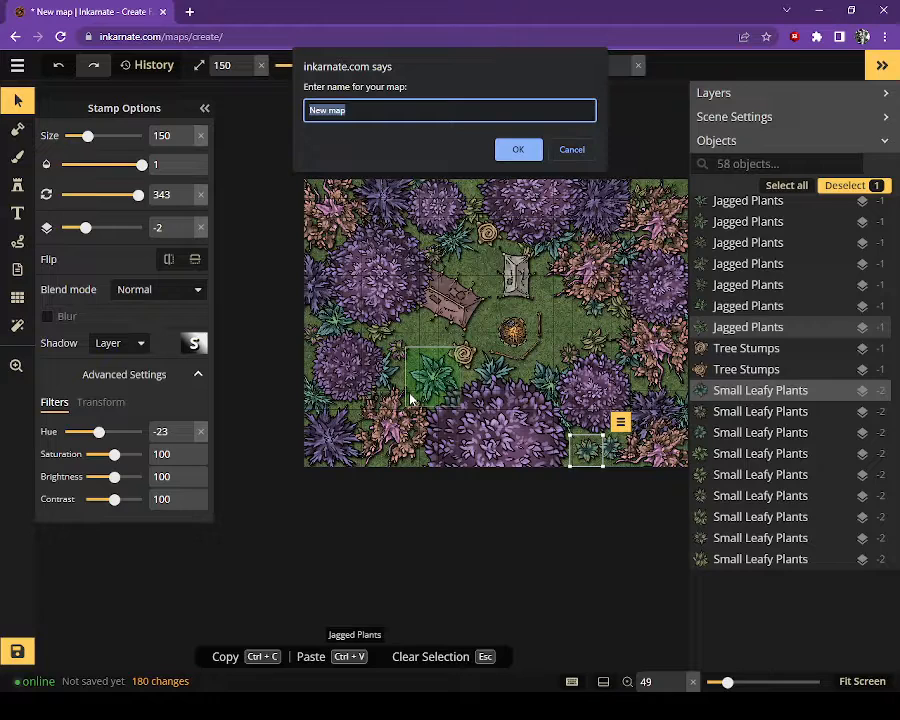
type("Camp")
key("Return")
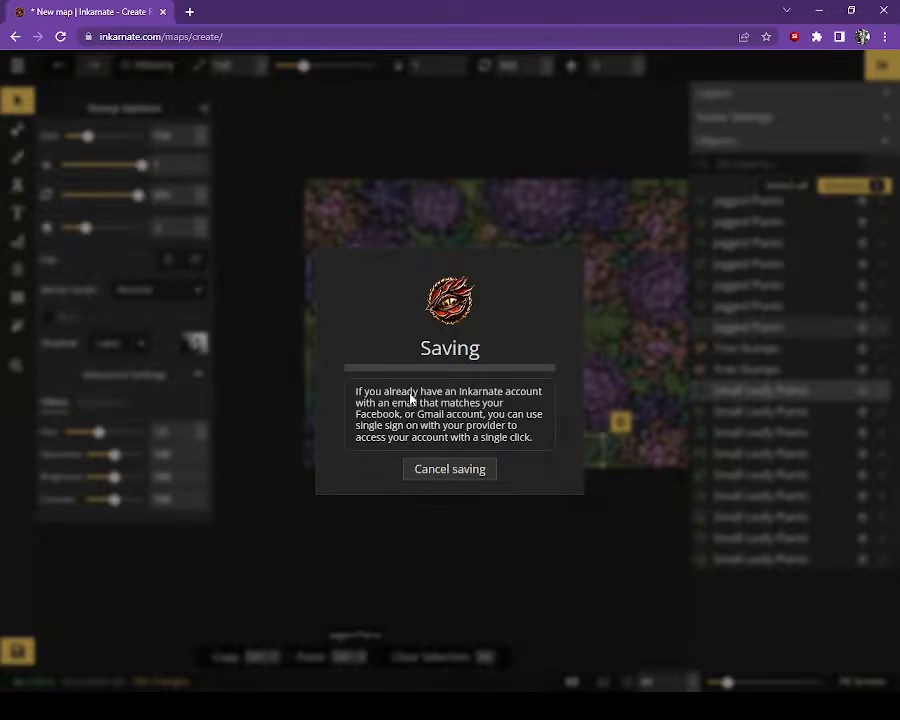